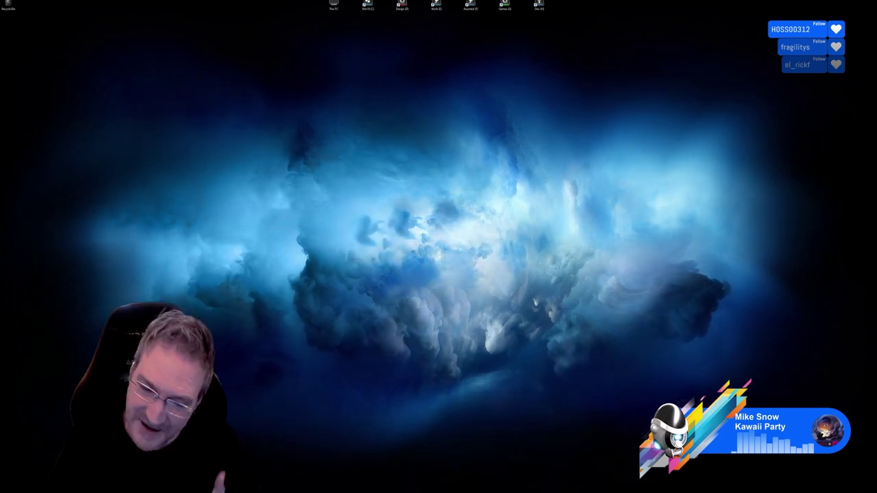
- Switch to Unreal Editor and examine the wooden shed door and the lit crate beside it up close
key("alt+Tab")
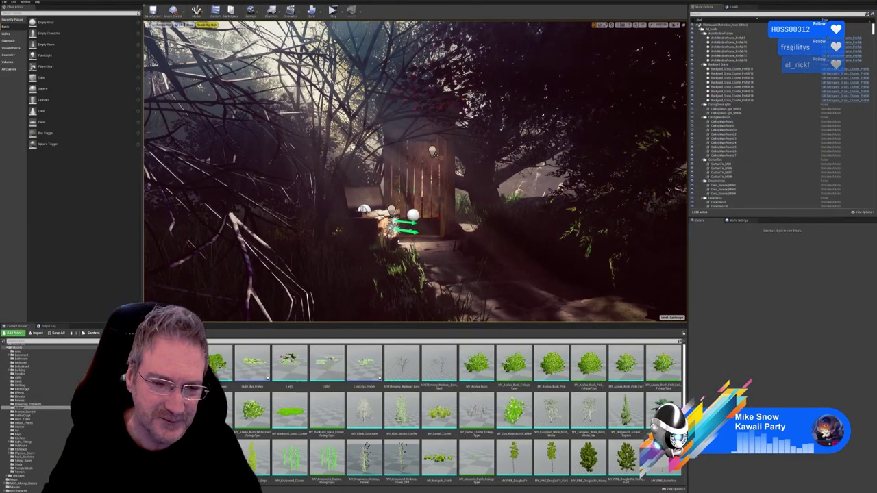
mouse_move(453, 214)
right_mouse_down()
mouse_move(436, 179)
mouse_move(416, 174)
mouse_move(421, 189)
mouse_move(449, 206)
right_mouse_up()
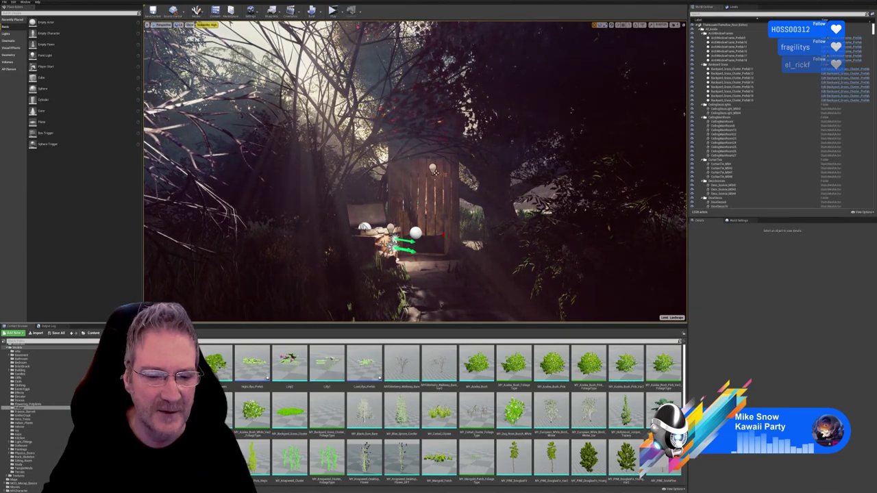
right_click_drag(433, 257, 476, 301)
key("w")
key("w")
right_click_drag(459, 215, 442, 216)
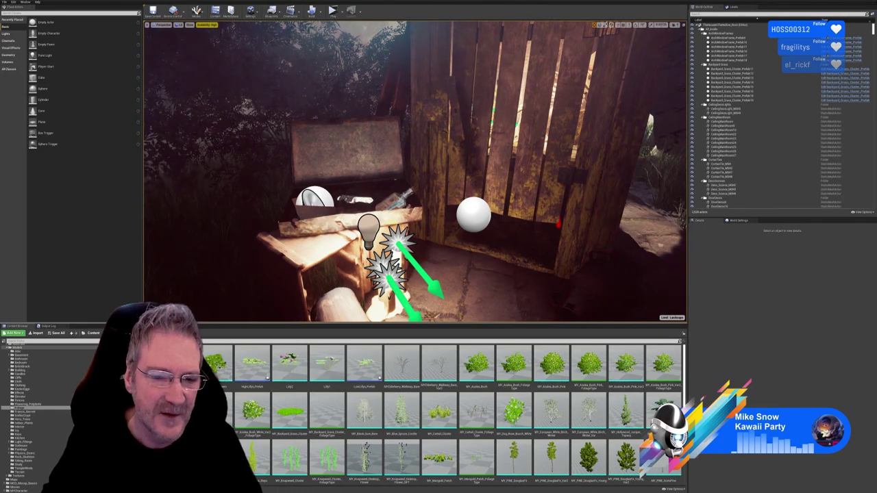
right_click_drag(442, 217, 460, 292)
right_click_drag(458, 229, 455, 218)
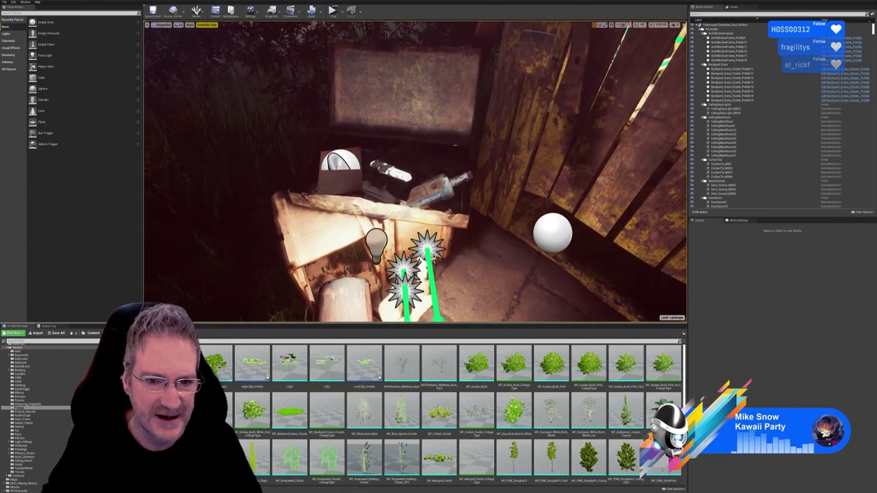
right_click_drag(465, 263, 493, 220)
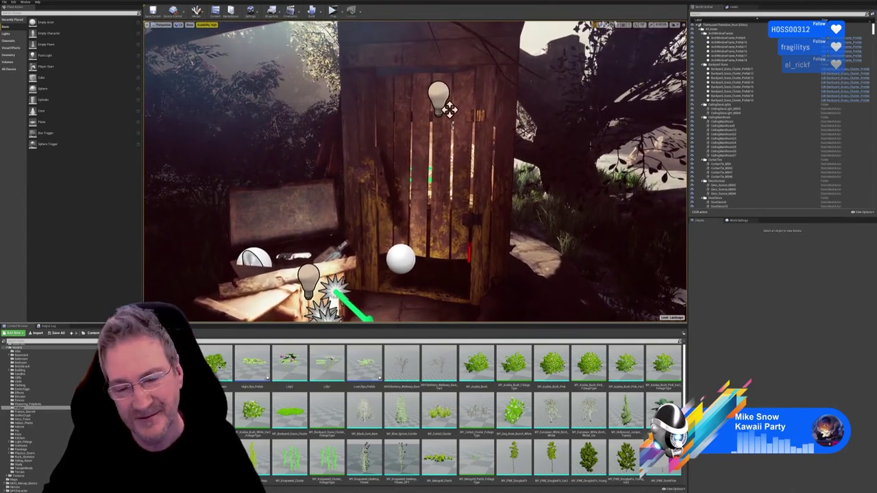
- Examine the crate props, the paving stones and the whole shed entrance in the forest scene from near and far
right_click_drag(493, 219, 449, 213)
key("s")
key("w")
key("w")
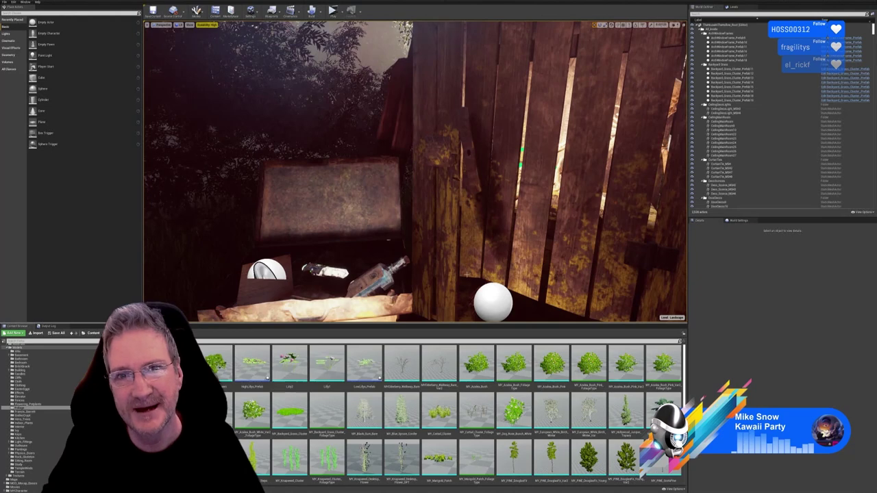
right_click_drag(496, 206, 494, 215)
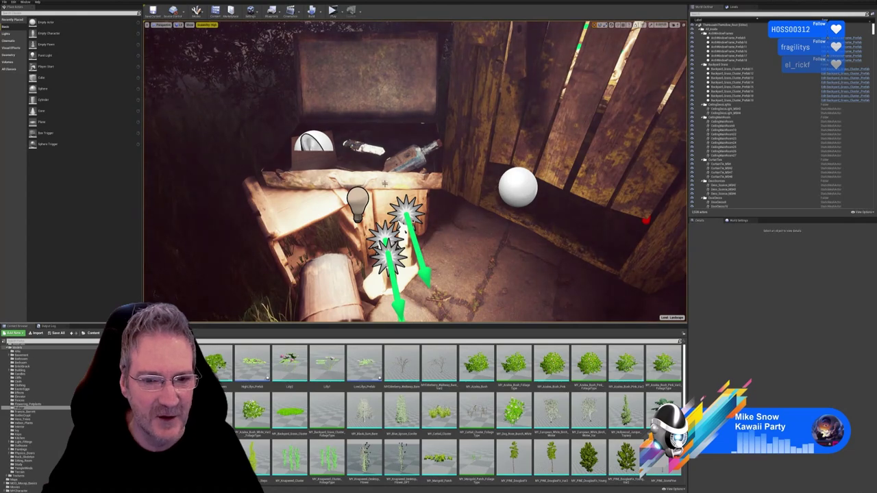
right_click_drag(373, 167, 352, 133)
key("w")
key("w")
key("s")
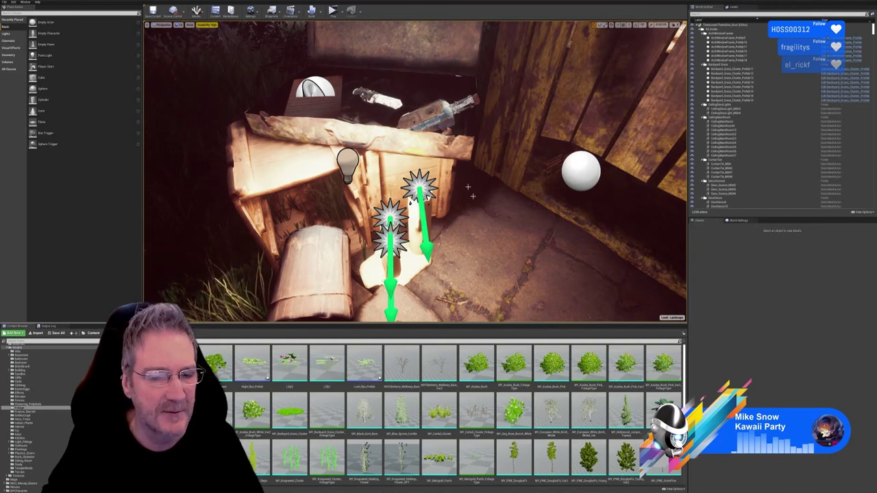
mouse_move(467, 186)
right_mouse_down()
mouse_move(493, 174)
mouse_move(480, 154)
mouse_move(460, 241)
mouse_move(480, 157)
mouse_move(521, 141)
mouse_move(507, 136)
mouse_move(530, 174)
mouse_move(477, 182)
right_mouse_up()
key("s")
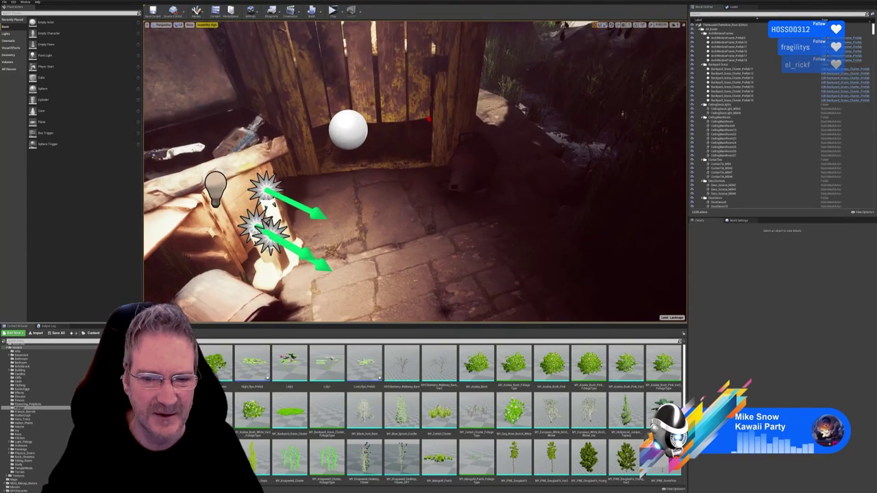
right_click_drag(477, 182, 448, 98)
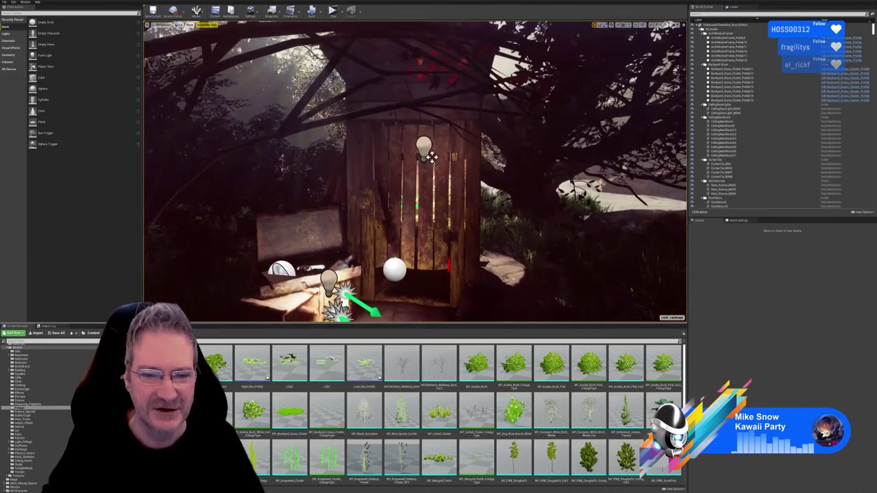
right_click_drag(414, 172, 477, 182)
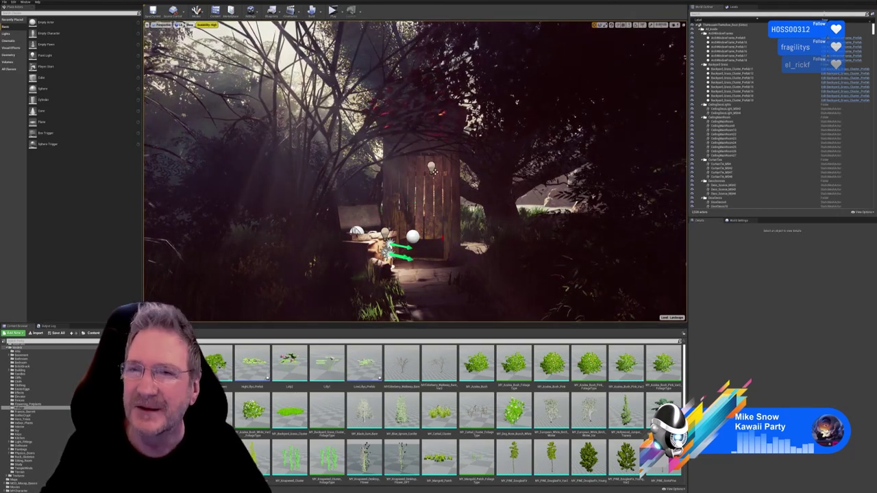
- Switch to 3ds Max, select the blue car's body and inspect the model from above and from the front
key("super+d")
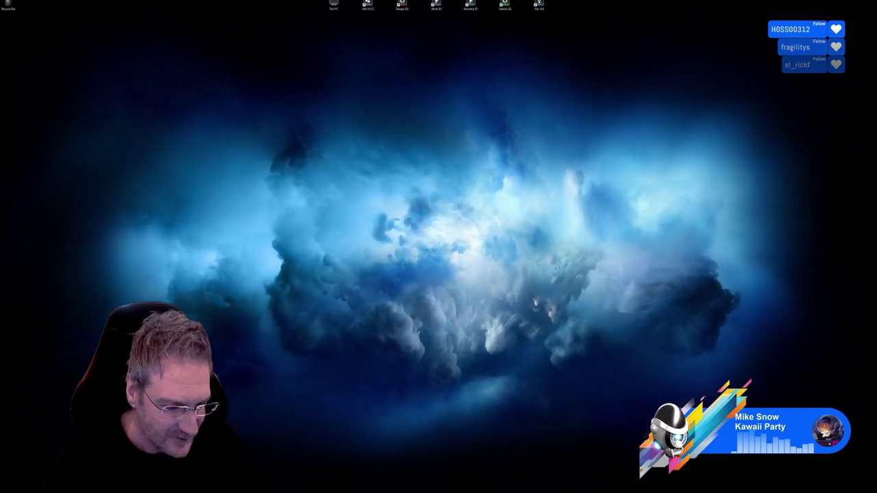
key("alt+Tab")
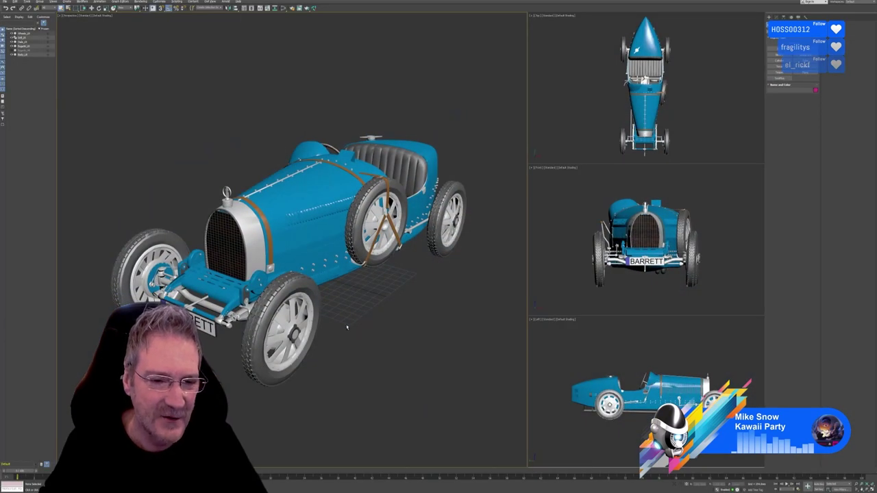
middle_click_drag(347, 327, 415, 358, "alt")
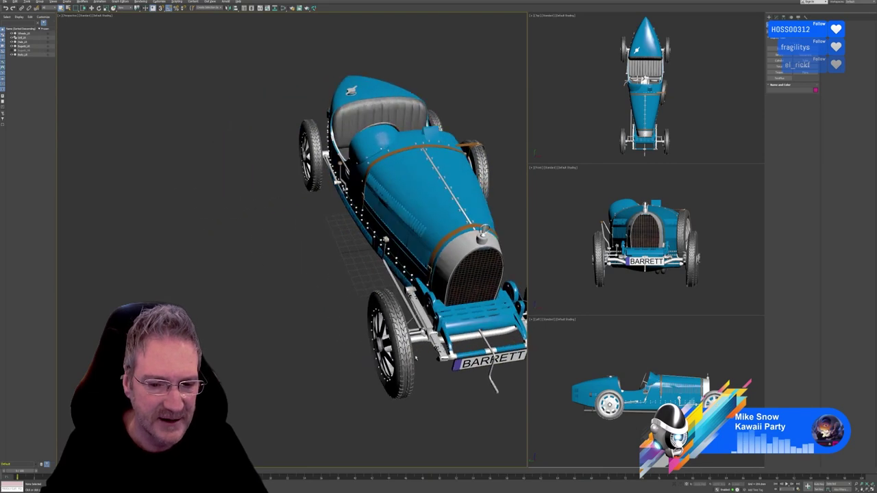
middle_click_drag(335, 326, 311, 331, "alt")
left_click(298, 260)
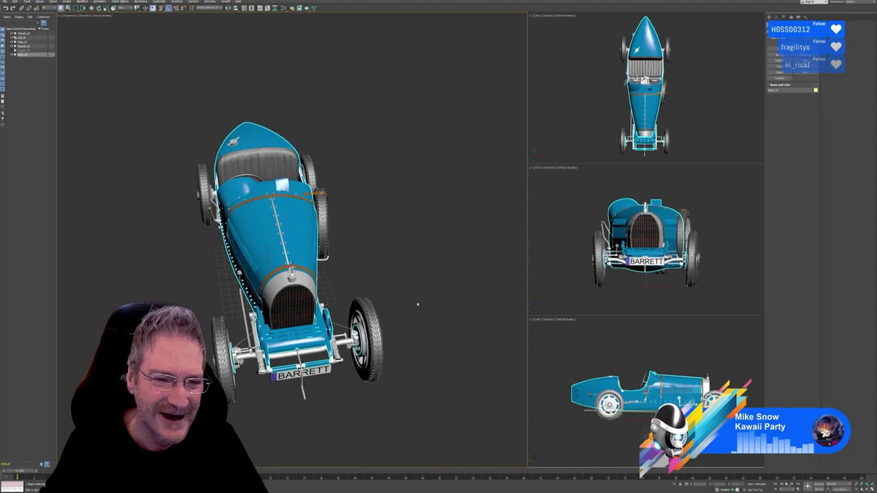
middle_click_drag(417, 305, 405, 290, "alt")
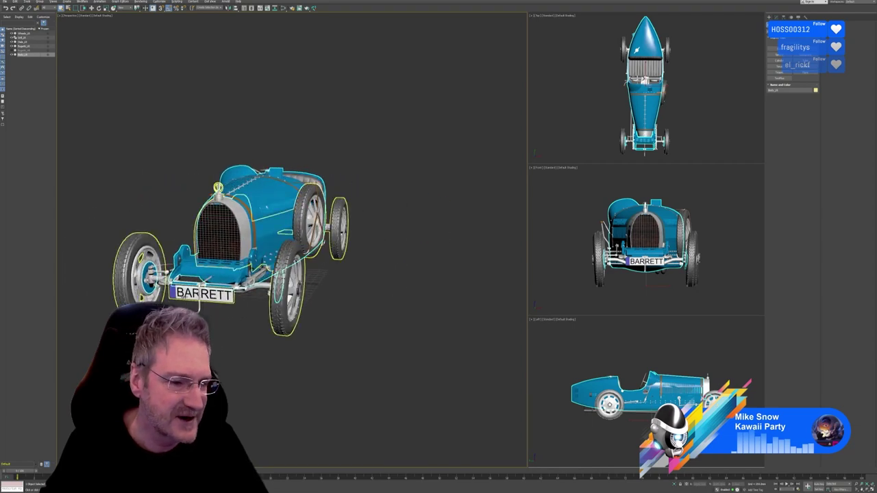
middle_click_drag(352, 323, 375, 315, "alt")
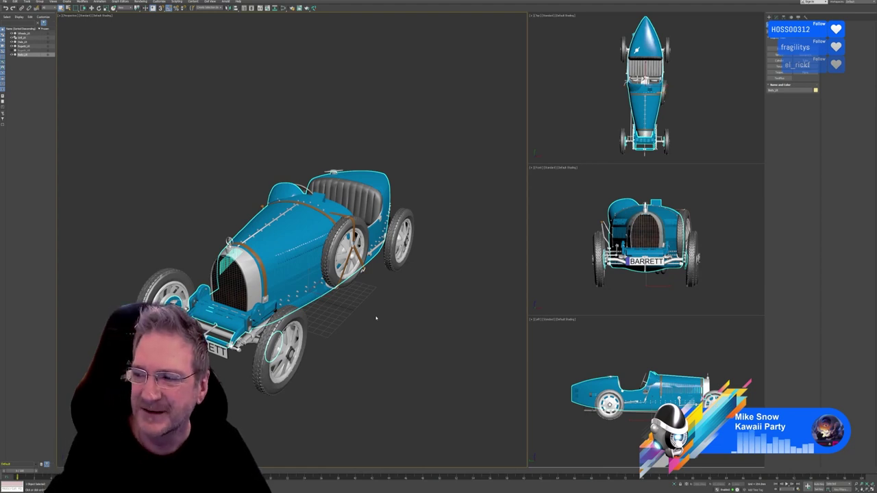
- Examine the mesh of the car's radiator grille from the front at close range
middle_click_drag(363, 340, 435, 340, "alt")
scroll(322, 290, "up", 6)
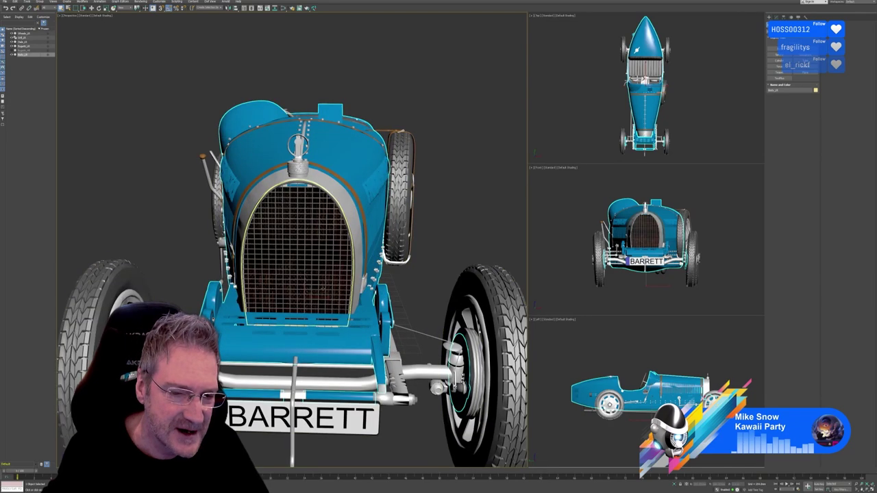
scroll(311, 291, "down", 3)
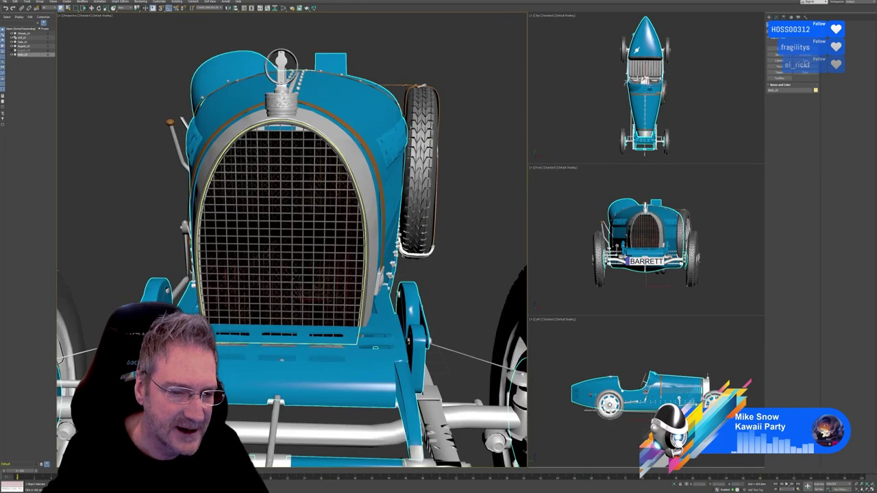
scroll(314, 285, "up", 3)
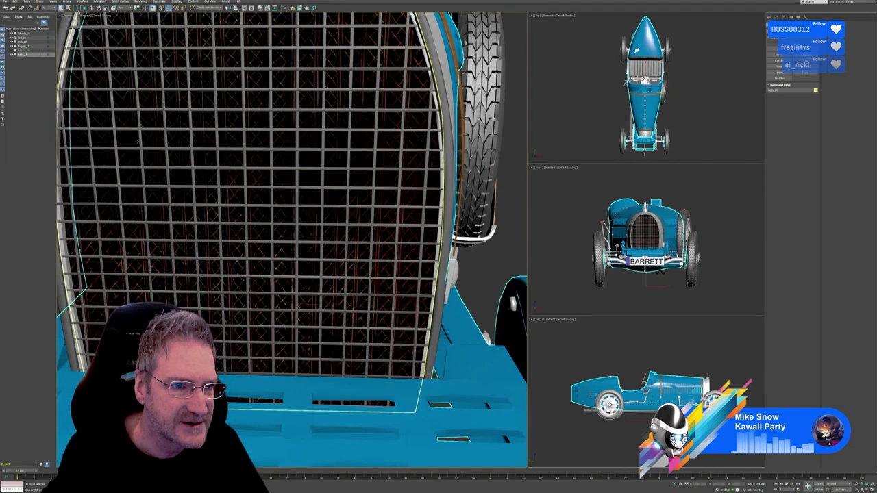
scroll(253, 137, "down", 3)
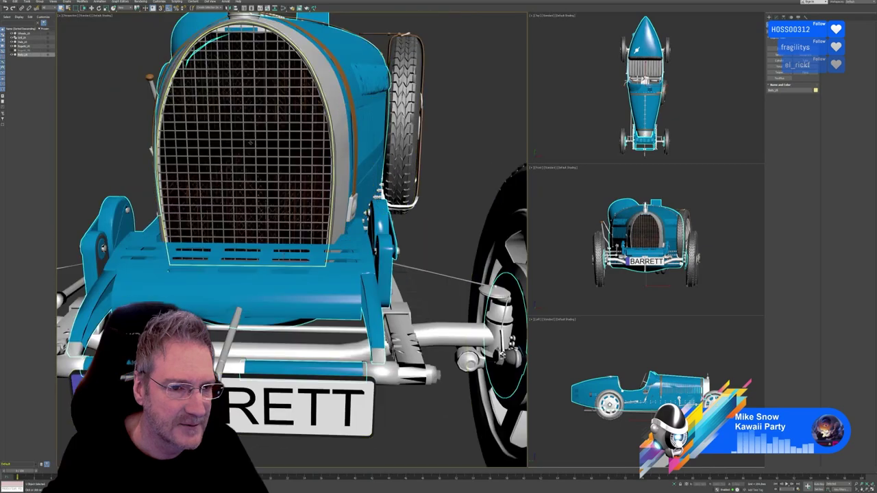
scroll(254, 138, "up", 5)
scroll(253, 122, "down", 5)
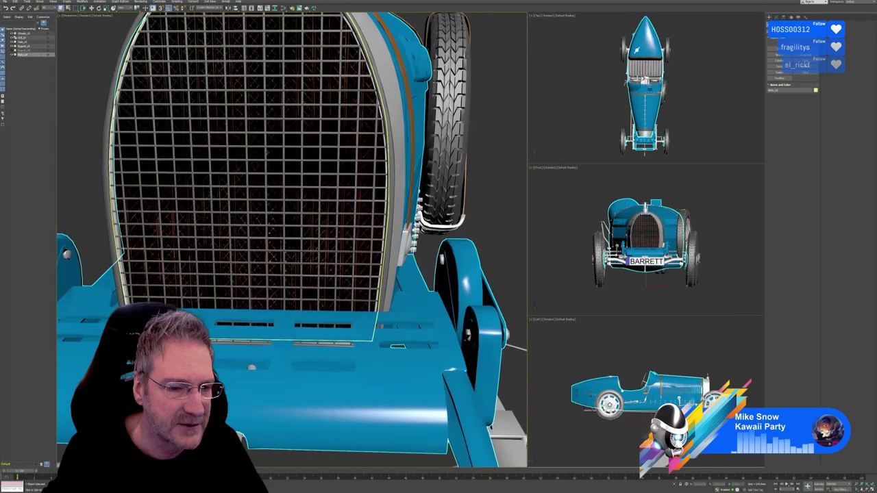
mouse_move(348, 329)
middle_mouse_down("alt")
mouse_move(313, 343)
mouse_move(288, 336)
mouse_move(335, 332)
middle_mouse_up("alt")
scroll(322, 319, "down", 4)
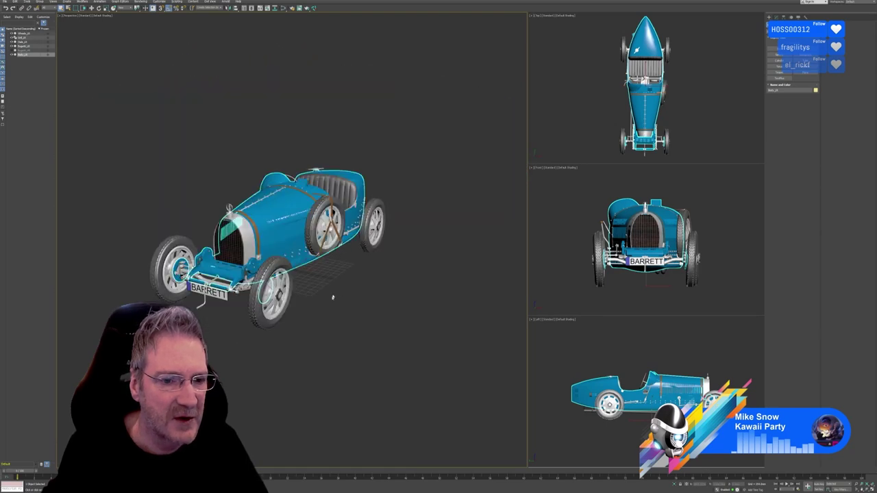
- Unhide the hidden complete car object and hide the separate body, wheels, grille and other parts to compare the versions
middle_click_drag(330, 297, 365, 308, "alt")
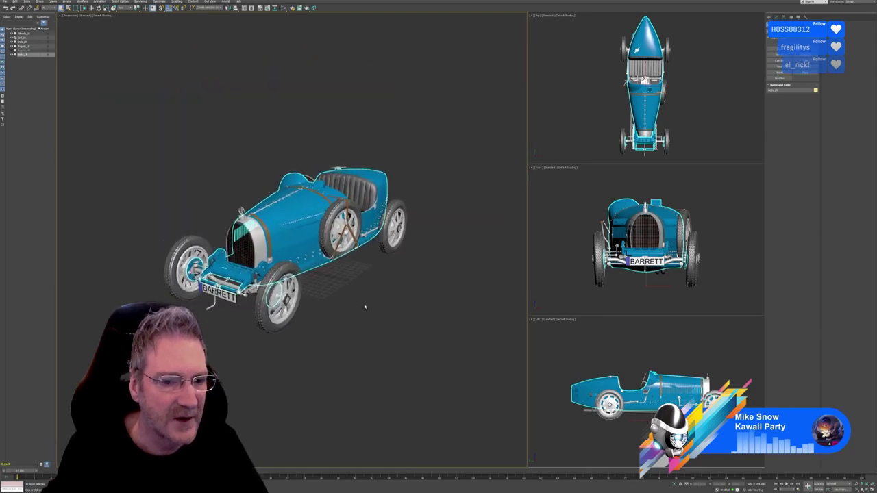
scroll(343, 263, "up", 3)
middle_click_drag(368, 274, 395, 272, "alt")
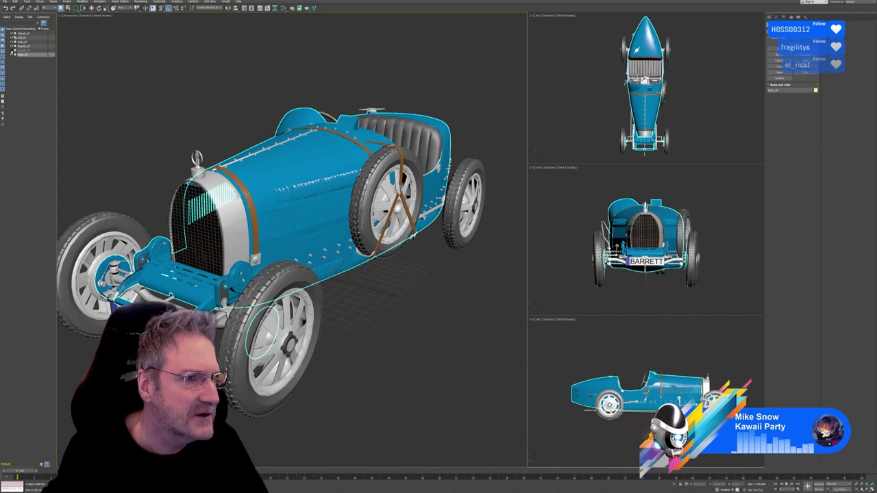
left_click(11, 50)
left_click(11, 54)
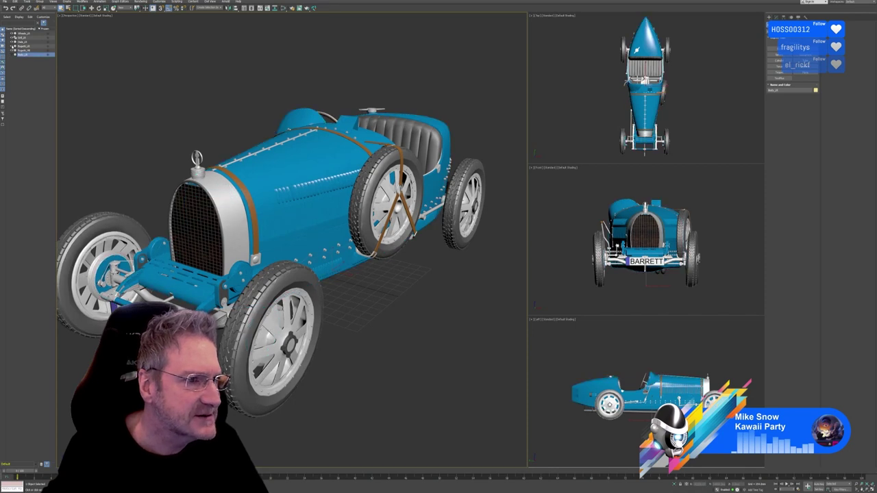
left_click(14, 39)
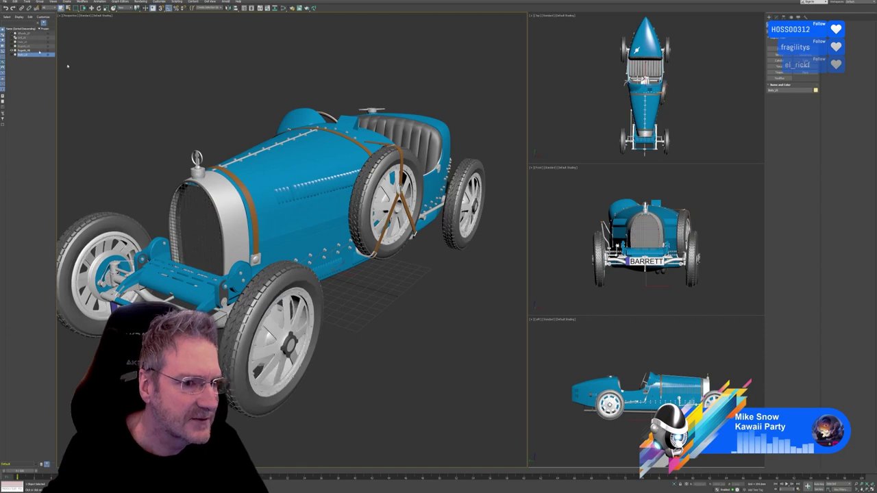
middle_click_drag(381, 248, 309, 281, "alt")
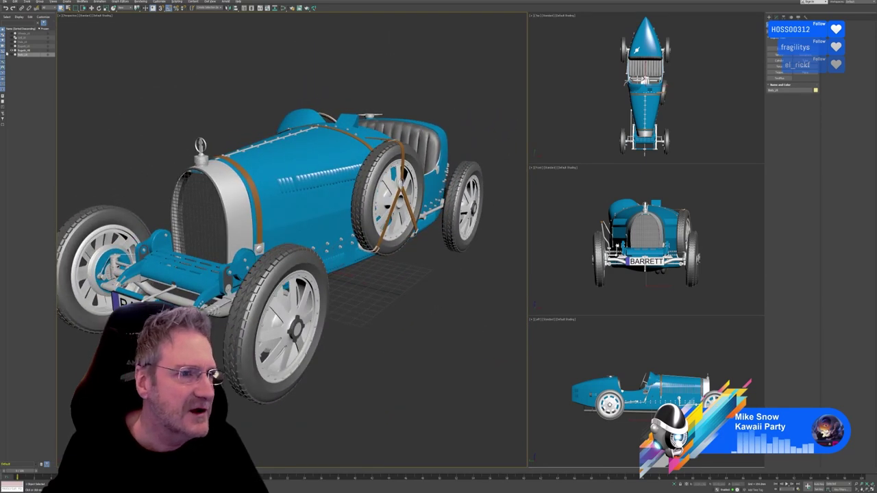
- Hide the complete car object and unhide the body and all the other separate car parts
left_click(20, 54)
left_click(11, 50)
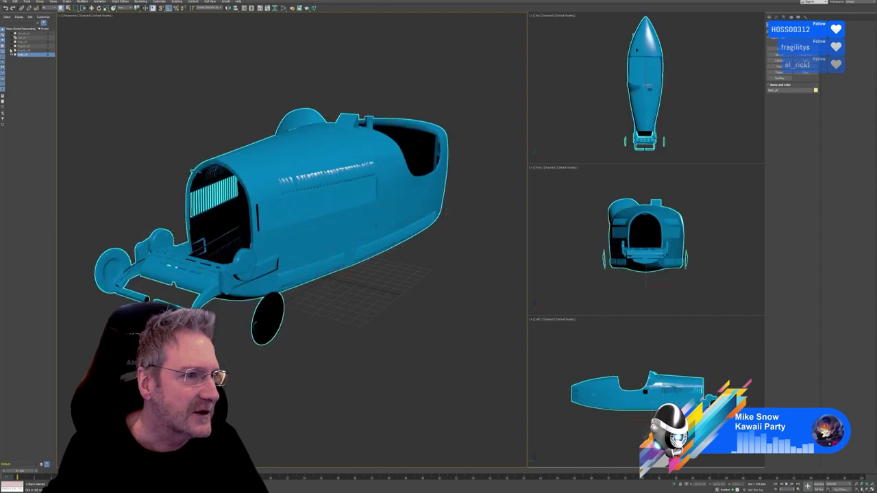
left_click(11, 46)
left_click(11, 42)
left_click(11, 38)
left_click(12, 33)
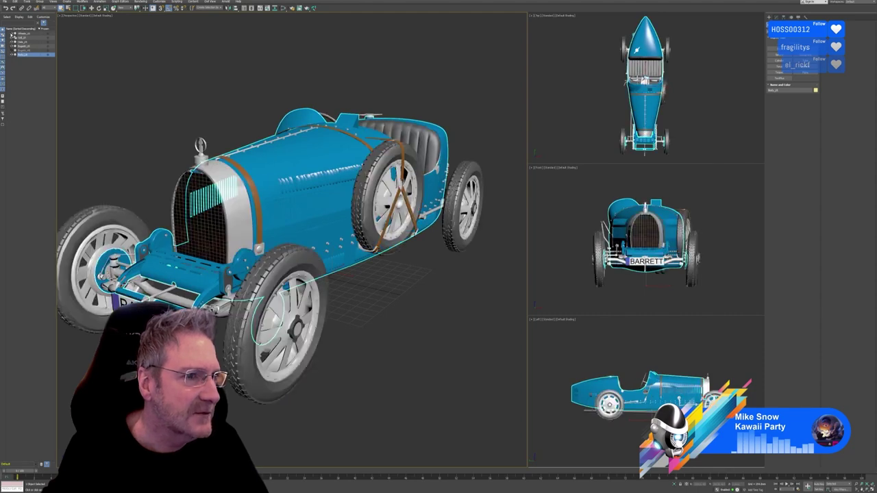
- Toggle the grille part's visibility off and on, and review the whole car with all separate parts shown
left_click(11, 37)
left_click(12, 36)
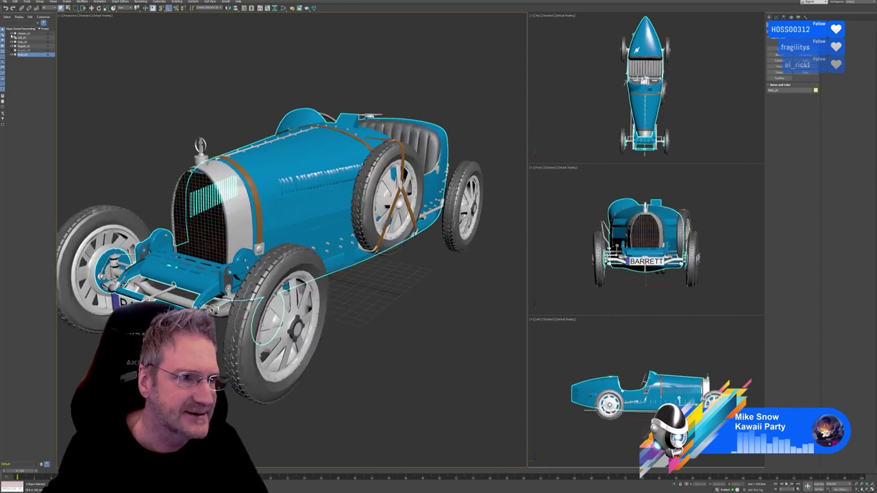
left_click(12, 38)
left_click(12, 37)
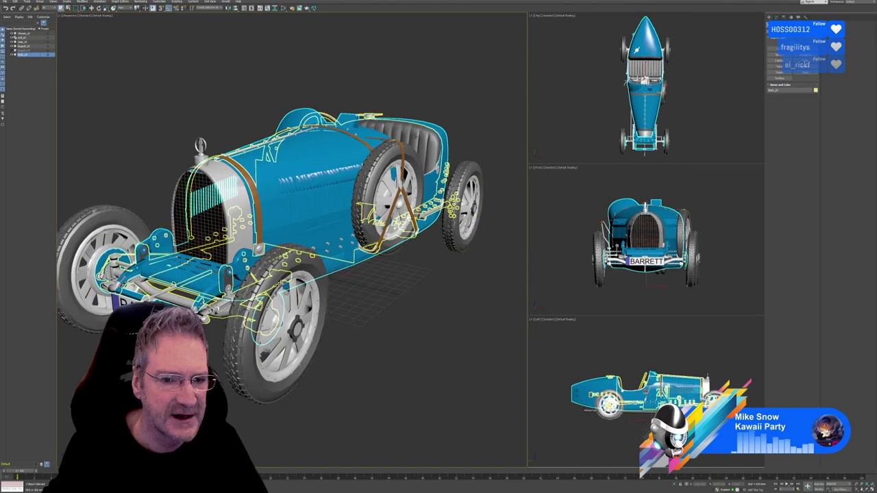
scroll(392, 262, "down", 4)
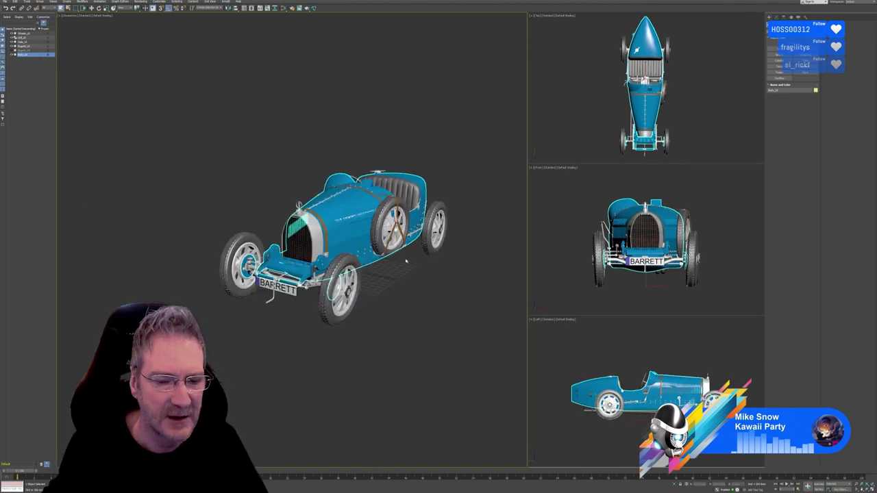
middle_click_drag(406, 262, 380, 265)
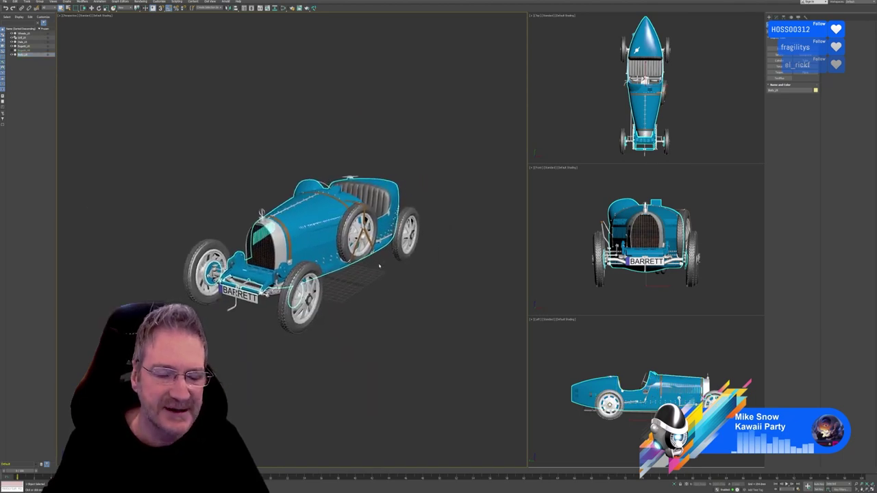
scroll(379, 266, "up", 5)
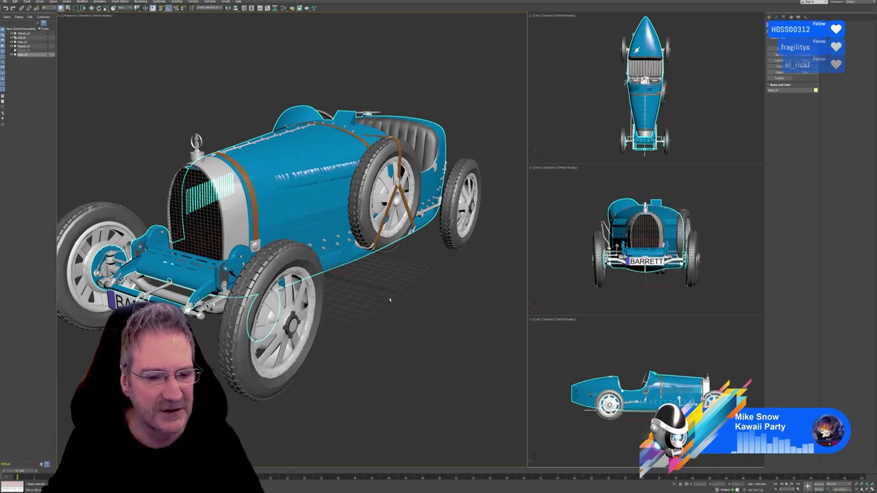
- Examine the car's cockpit and tail from the rear and its grille from the front, and deselect the body
middle_click_drag(390, 301, 358, 313, "alt")
scroll(327, 147, "up", 10)
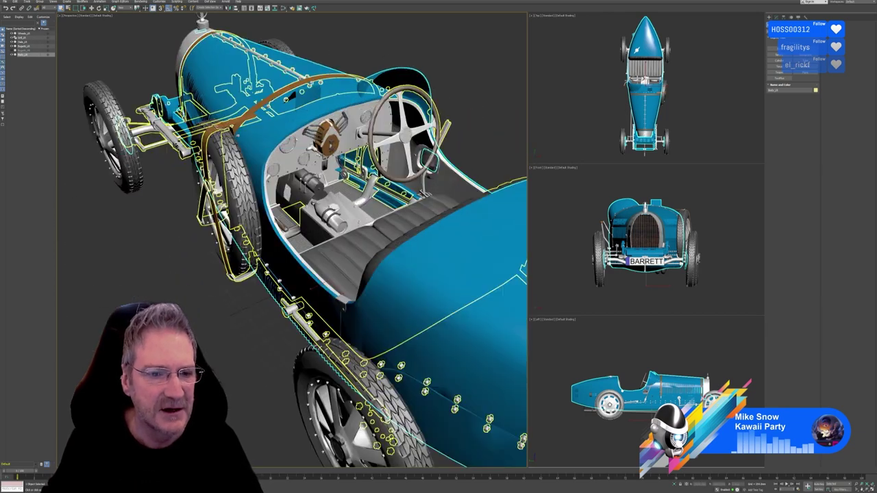
scroll(328, 152, "down", 10)
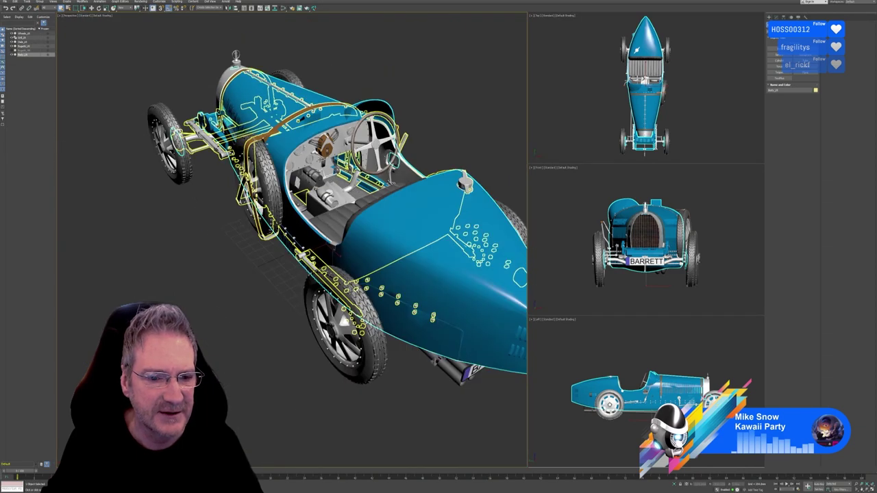
middle_click_drag(231, 288, 295, 309, "alt")
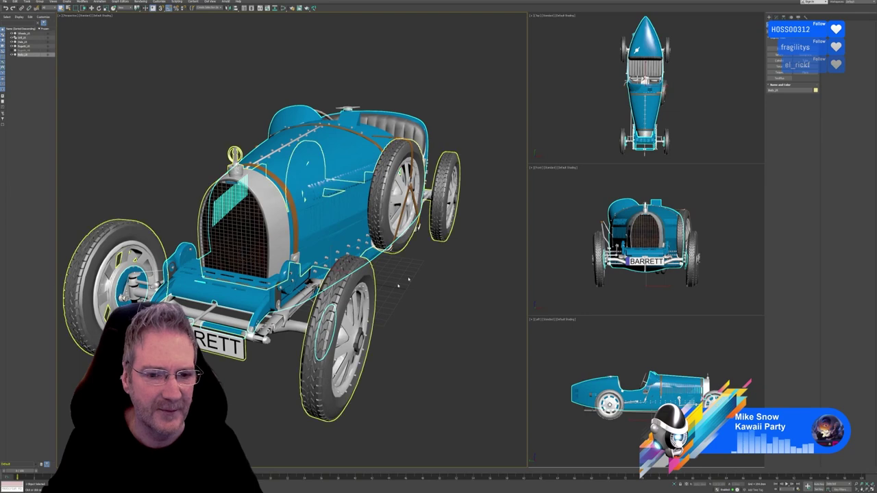
left_click(467, 86)
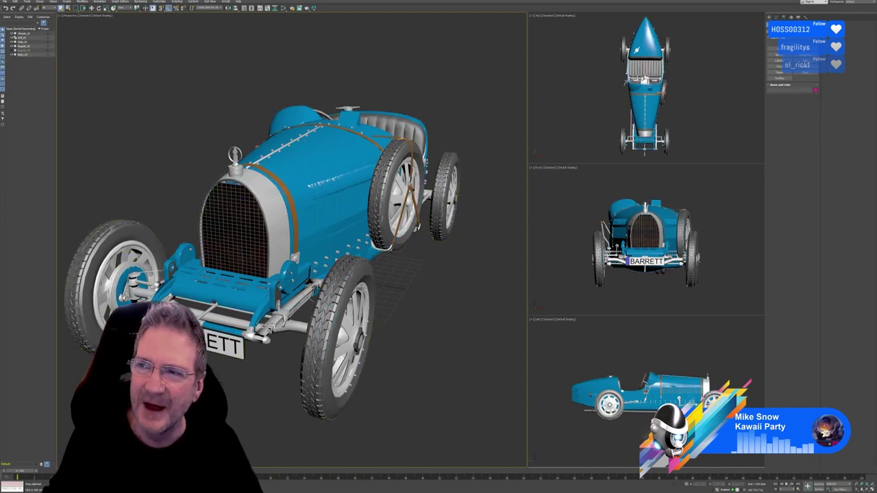
- Switch to the Unreal Engine forest scene and examine the wooden door under the tree from both sides
key("super+d")
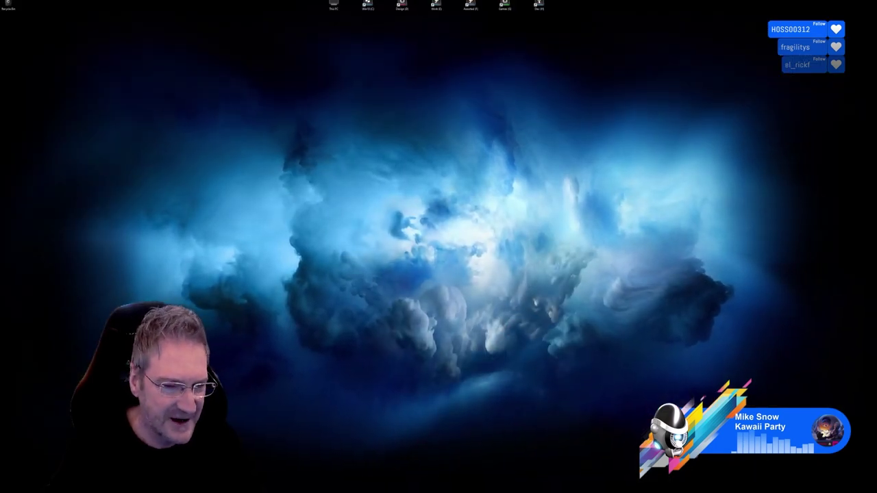
key("alt+Tab")
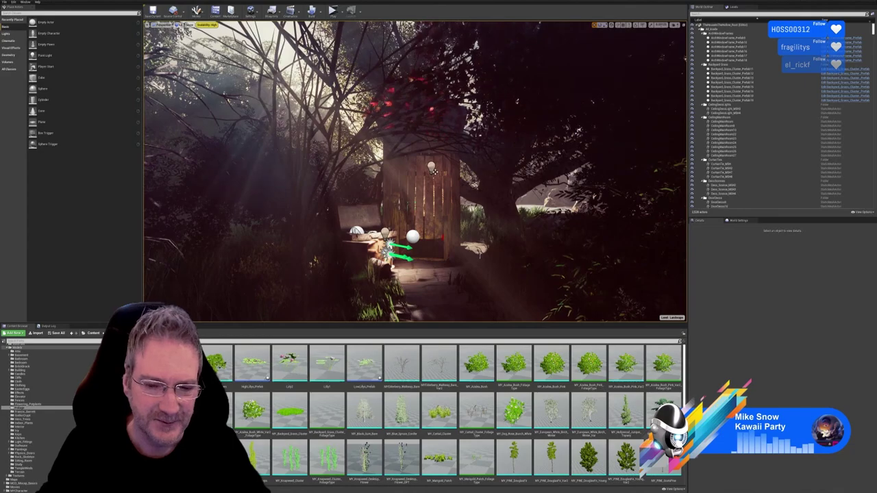
right_click_drag(432, 172, 325, 161)
left_click_drag(337, 125, 404, 130)
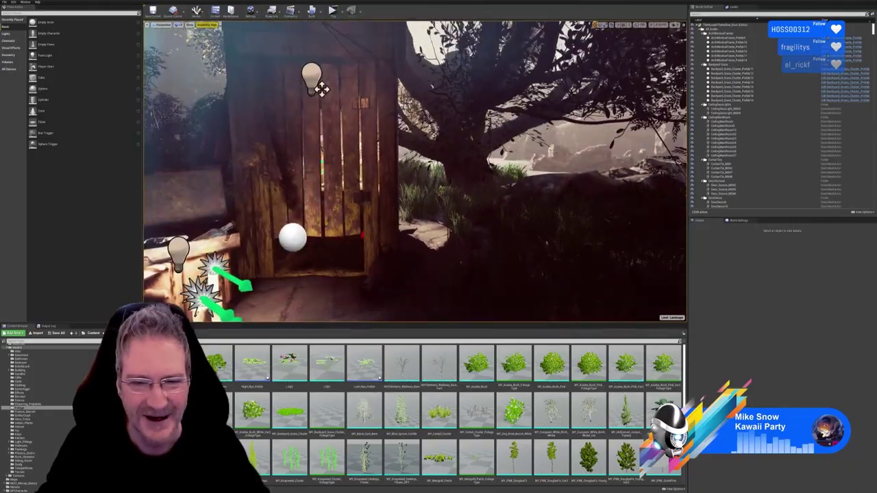
right_click_drag(414, 171, 329, 171)
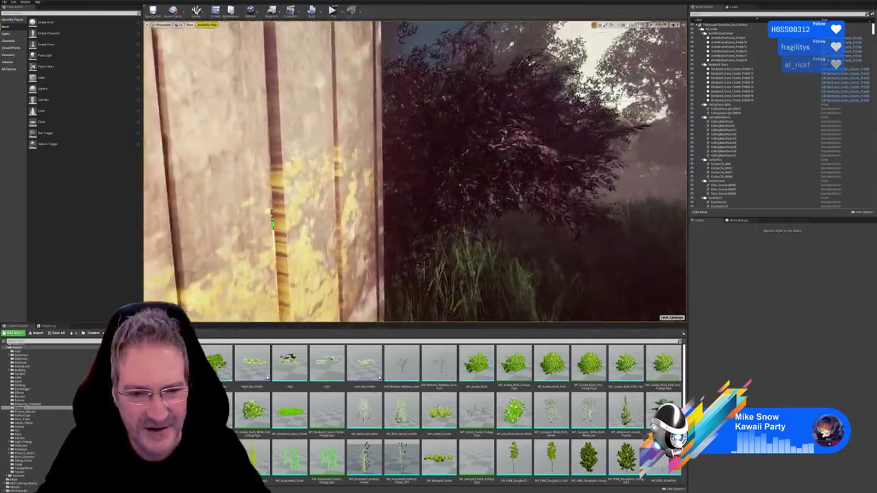
right_click_drag(414, 172, 329, 171)
right_click_drag(414, 171, 390, 171)
key("s")
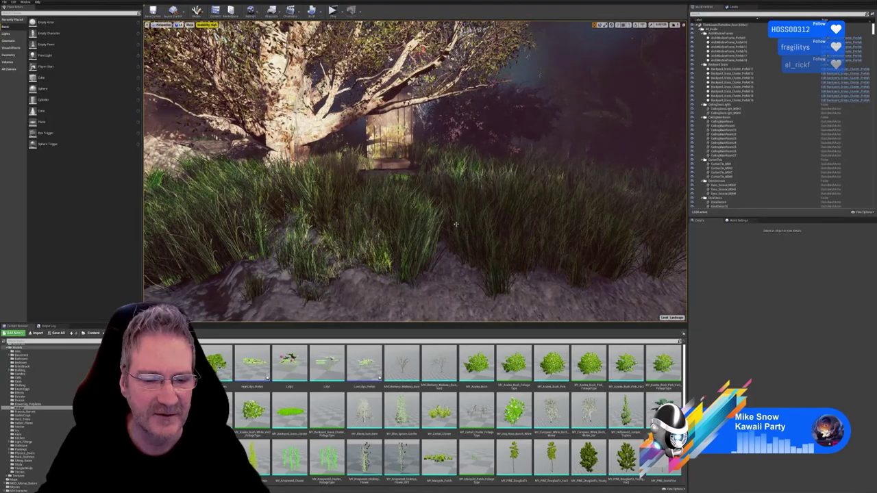
- Tour the forest scene past the grass around the door, along the dirt path and up the steps
key("w")
right_click_drag(414, 172, 490, 171)
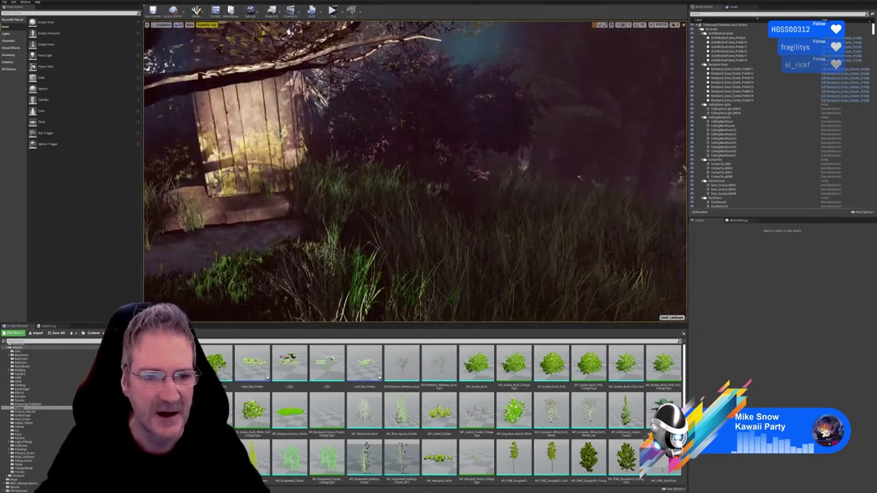
right_click_drag(415, 171, 479, 171)
key("w")
right_click_drag(414, 172, 349, 171)
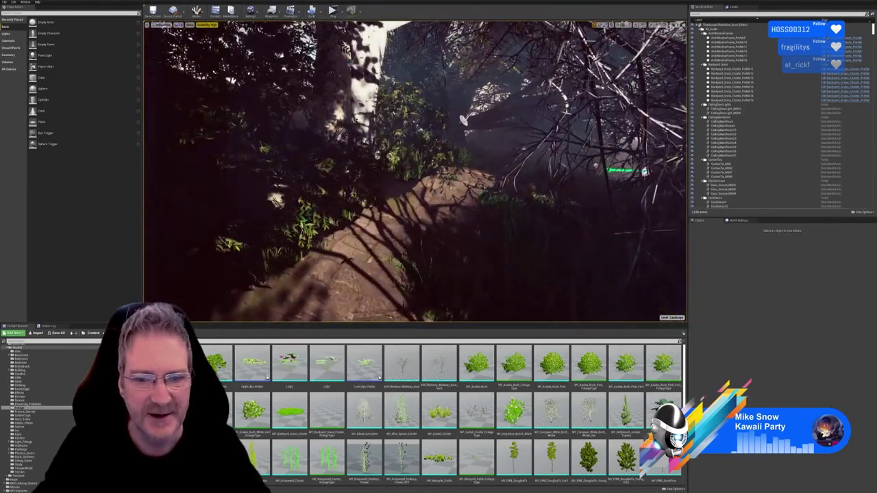
key("w")
right_click_drag(414, 172, 521, 137)
right_click_drag(415, 171, 293, 138)
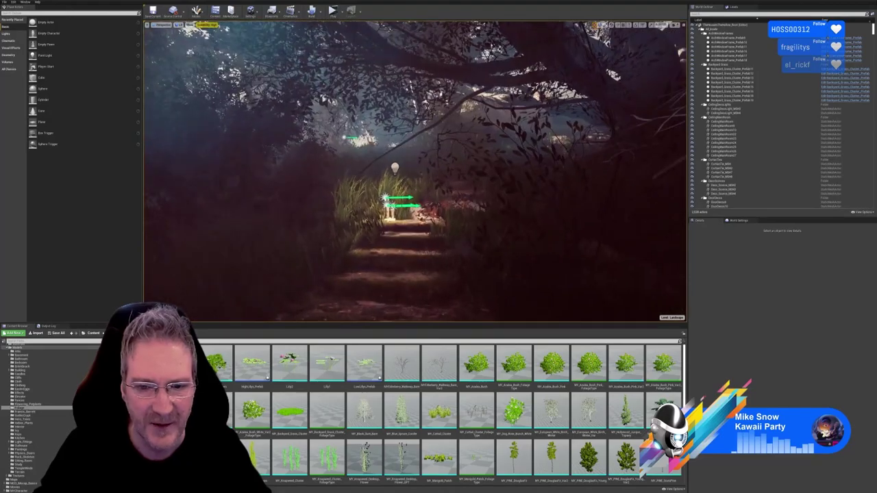
key("w")
right_click_drag(415, 171, 273, 150)
key("w")
key("w")
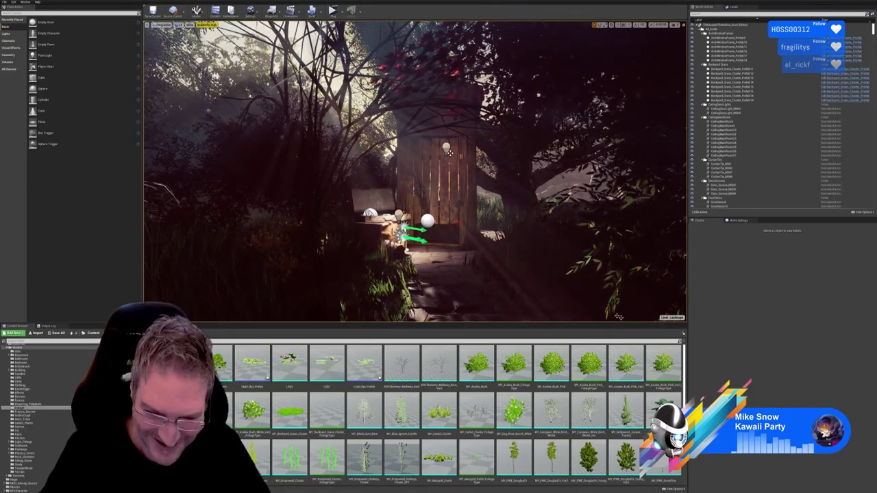
- Place the palm-like indoor plant asset on the ground beside the open case near the wooden door
right_click_drag(415, 171, 393, 171)
key("w")
key("a")
key("s")
key("w")
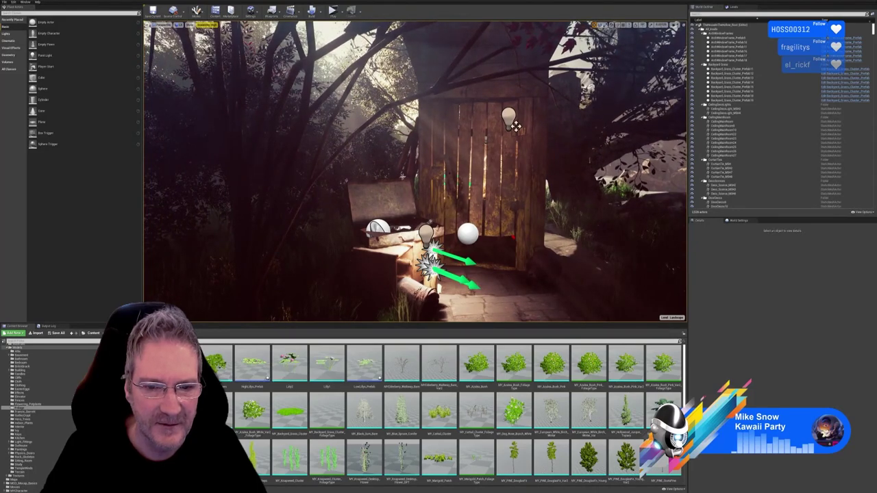
right_click_drag(398, 171, 331, 268)
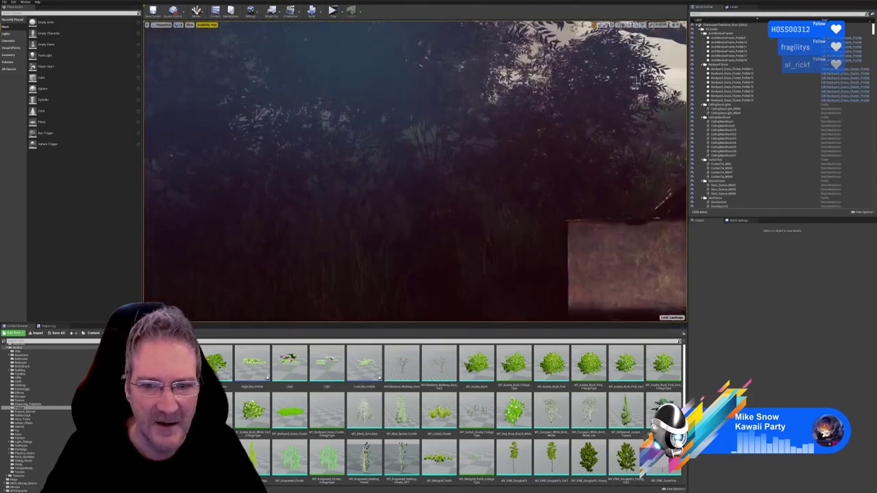
right_click_drag(491, 230, 500, 271)
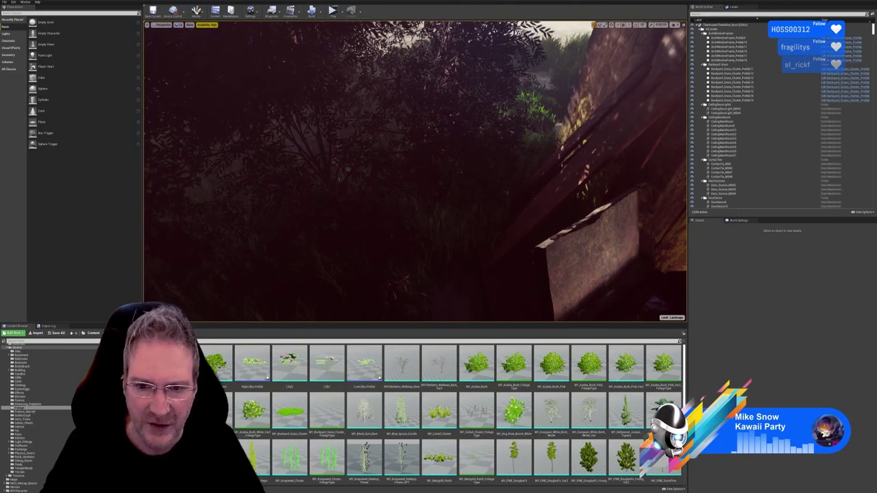
mouse_move(415, 171)
right_mouse_down()
mouse_move(439, 154)
mouse_move(479, 188)
mouse_move(401, 172)
right_mouse_up()
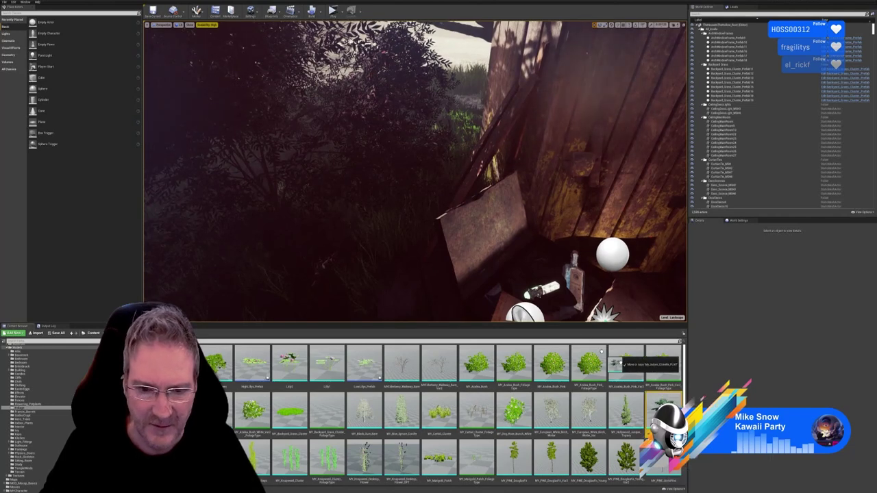
left_click_drag(420, 252, 421, 261)
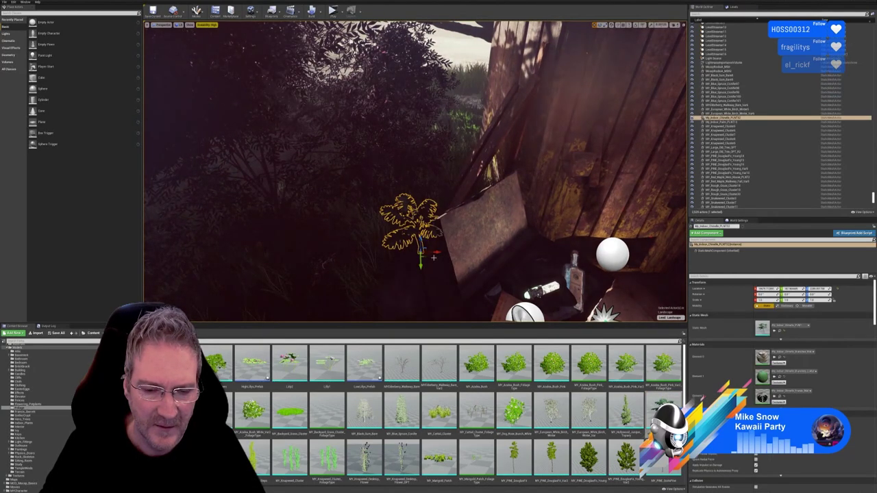
- Scale the placed plant up uniformly so its fronds rise well above the open case
right_click_drag(456, 252, 435, 244)
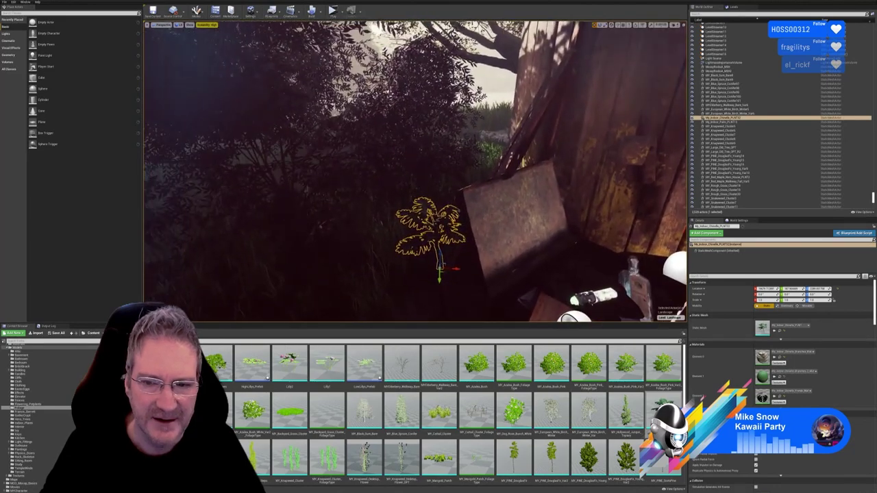
left_click(605, 25)
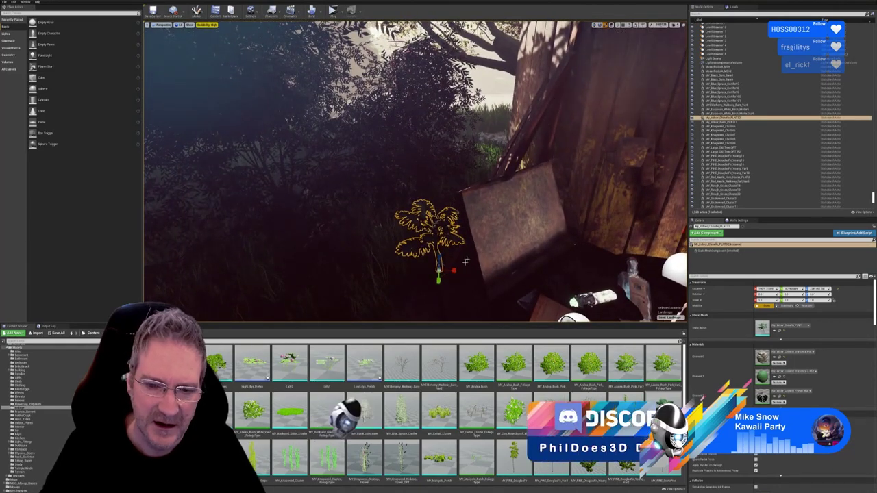
left_click_drag(439, 270, 537, 208)
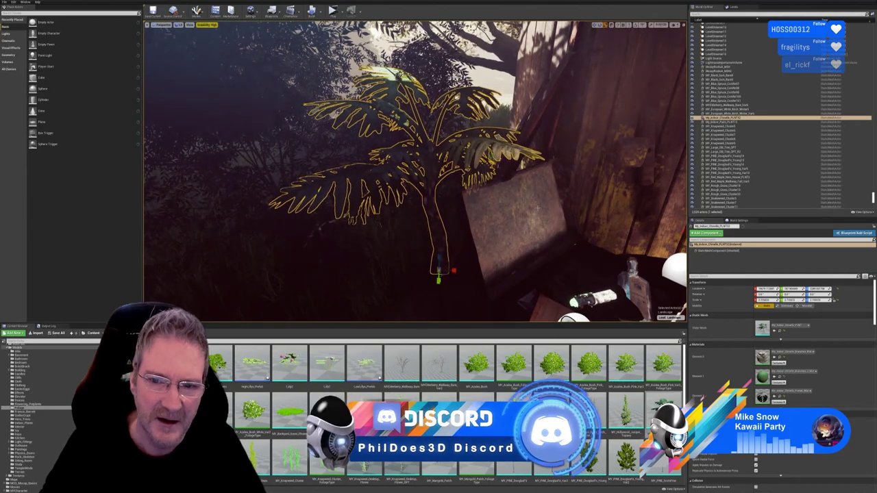
- Show the scene unlit and shift the enlarged plant into position behind the open case beside the tree trunk
left_click(594, 25)
right_click_drag(521, 166, 504, 152)
key("w")
key("w")
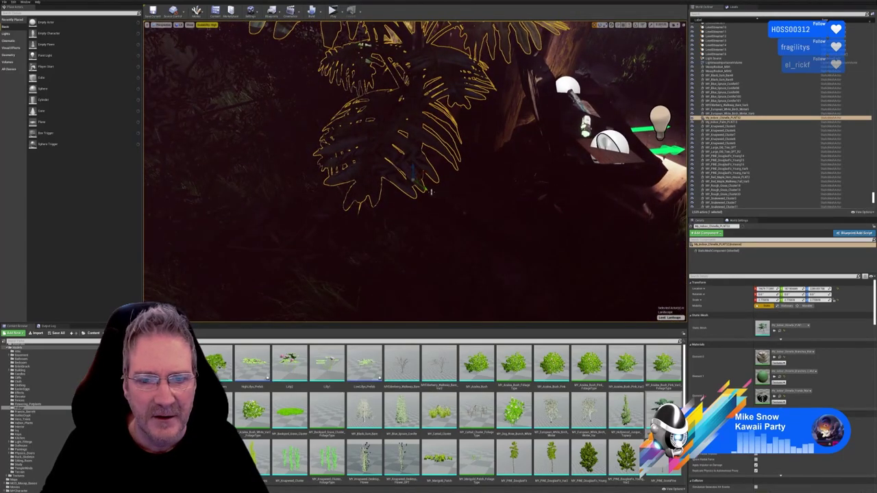
right_click_drag(396, 176, 533, 156)
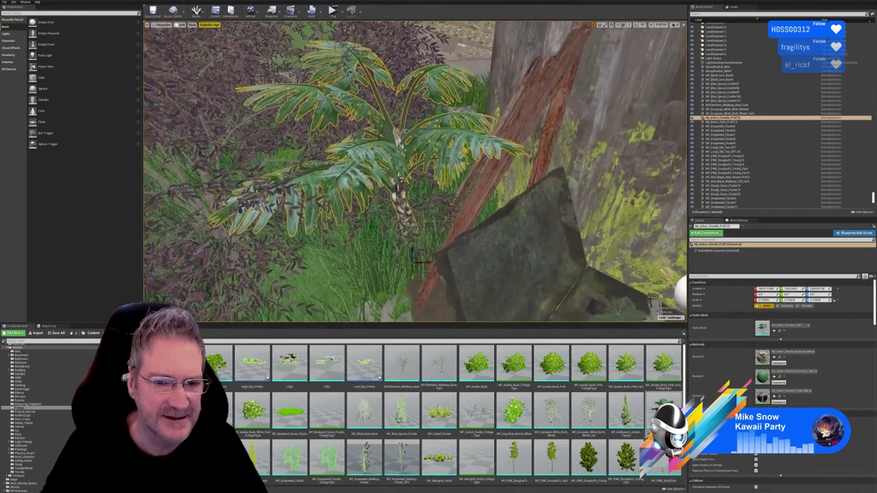
right_click_drag(439, 171, 466, 140)
right_click_drag(541, 167, 520, 168)
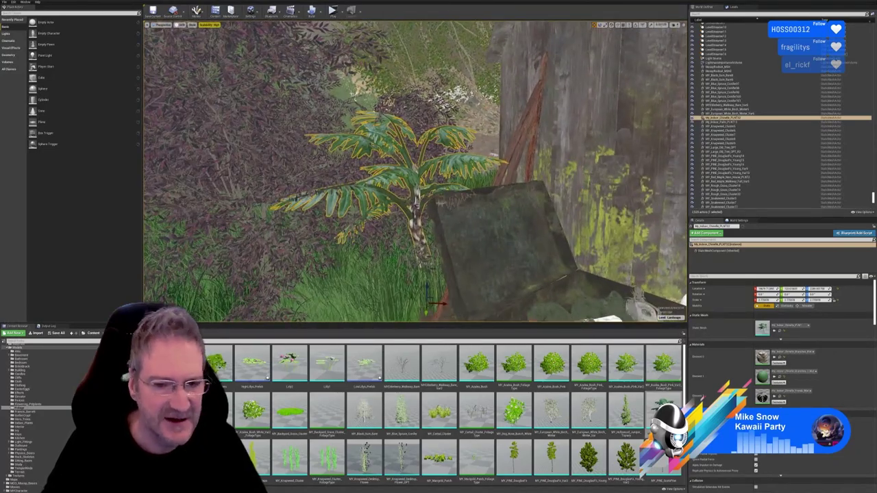
mouse_move(441, 203)
right_mouse_down()
mouse_move(425, 210)
mouse_move(434, 203)
right_mouse_up()
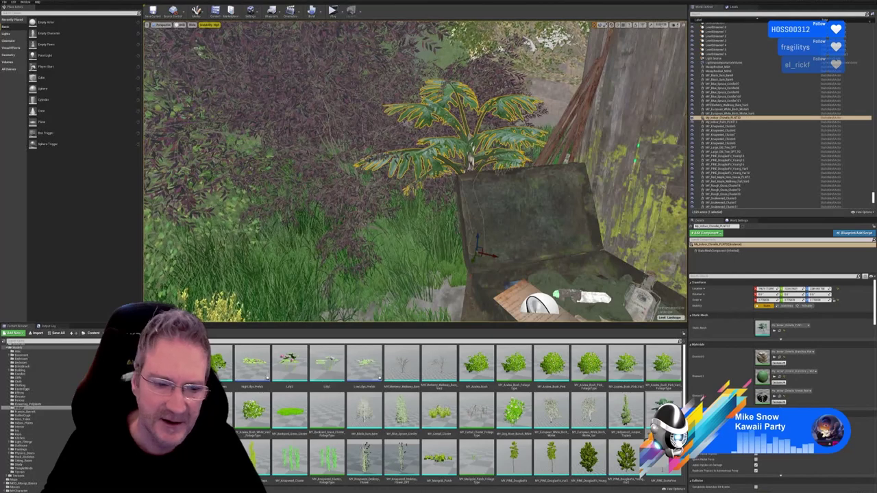
- Deselect the plant and browse further down the foliage assets
left_click_drag(103, 455, 398, 259)
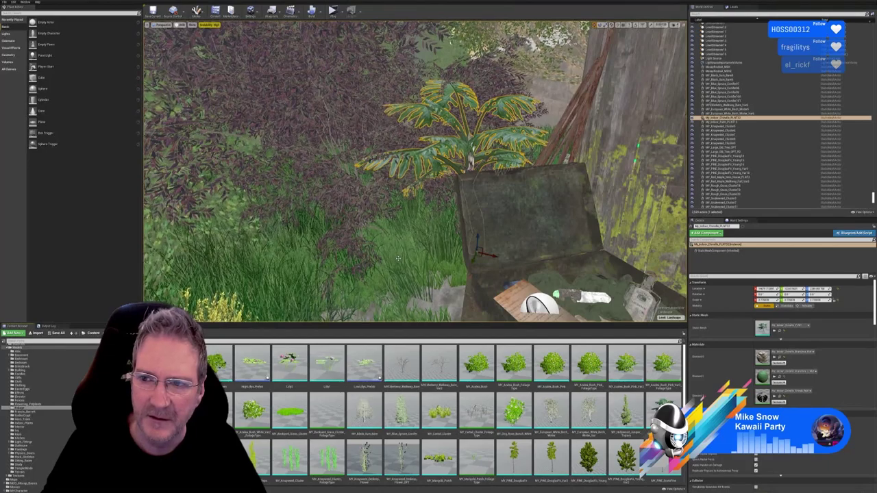
right_click_drag(398, 259, 372, 252)
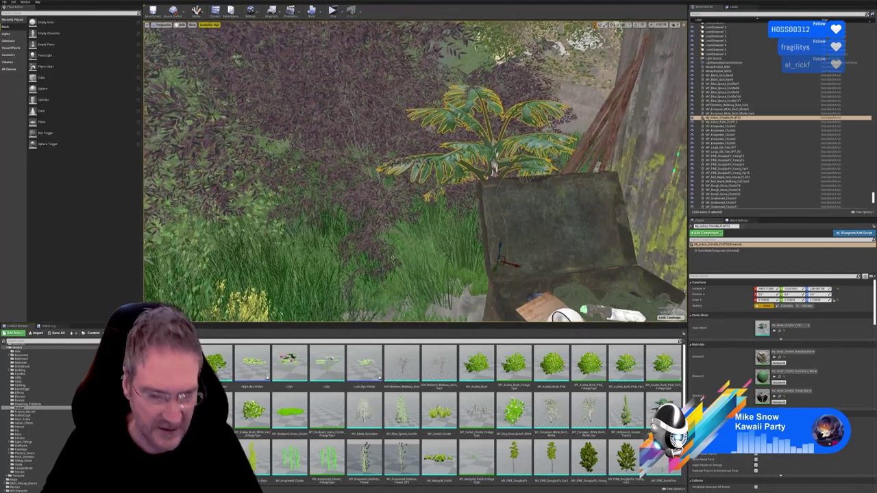
key("Escape")
left_click_drag(140, 458, 164, 454)
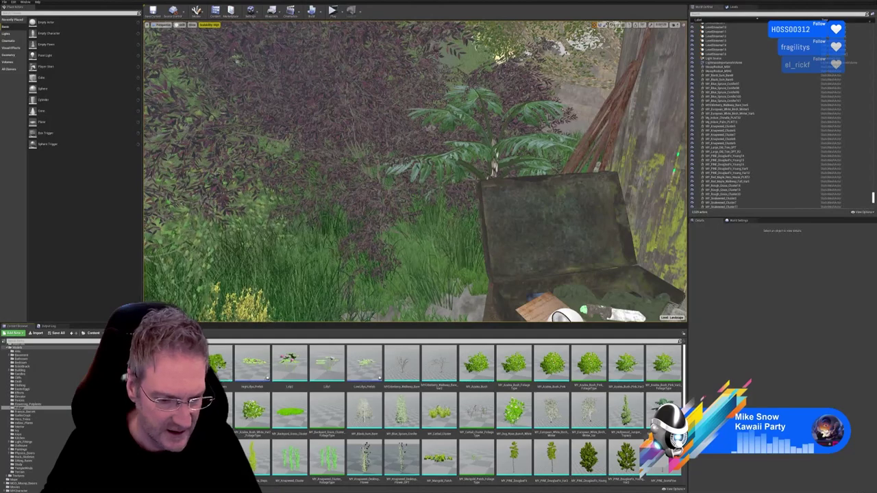
scroll(253, 404, "down", 2)
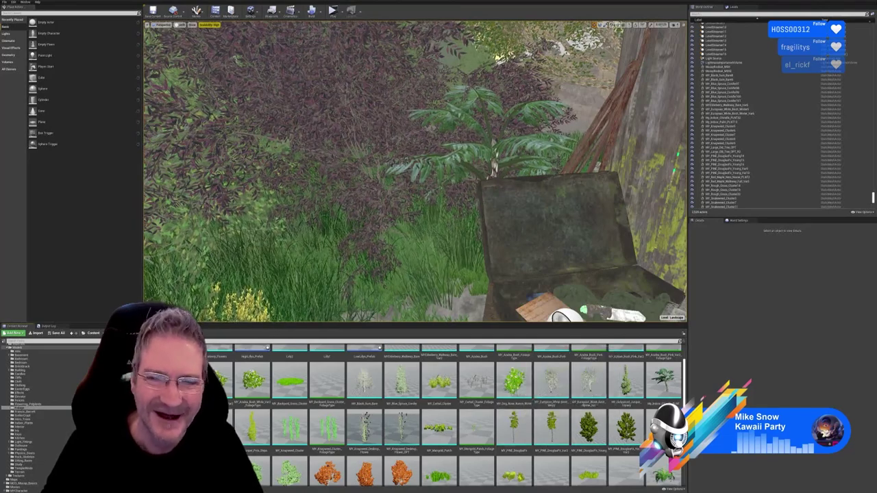
- Duplicate the plant behind the open case and move the copy into the grass beside the original
left_click(496, 147)
right_click(497, 148)
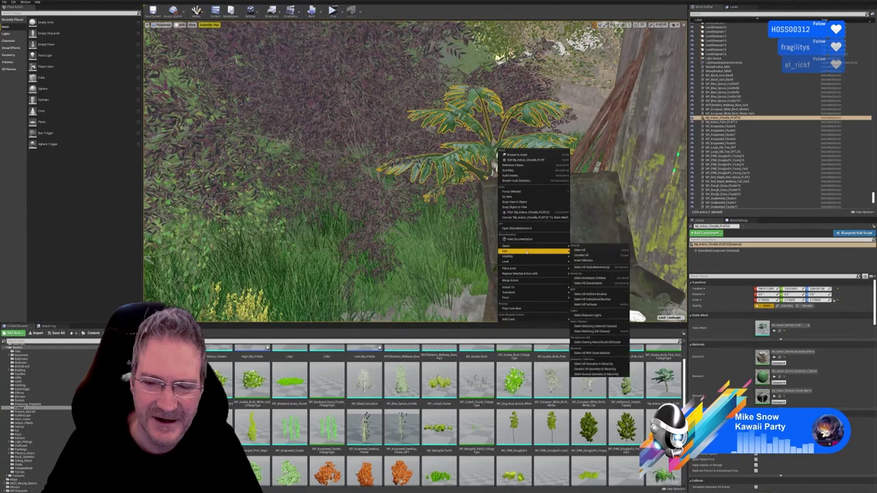
mouse_move(526, 252)
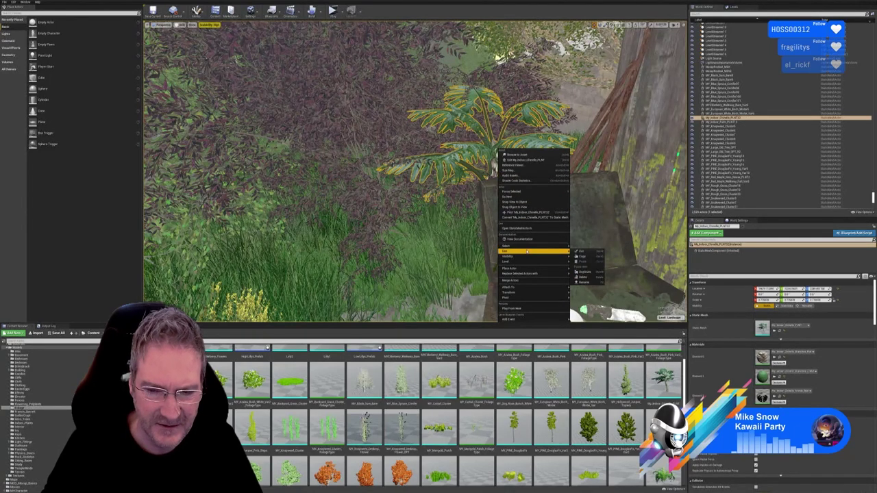
left_click(583, 272)
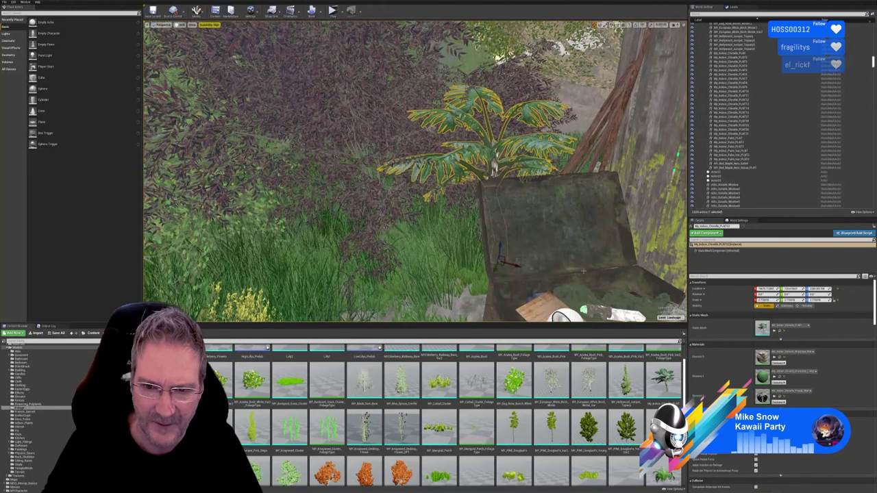
left_click_drag(508, 264, 451, 281)
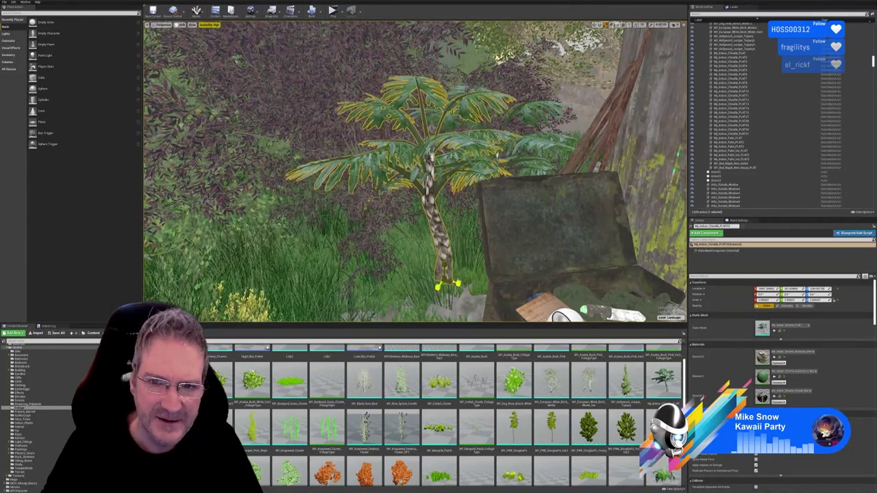
- Enlarge the duplicated plant uniformly and rotate it so its fronds differ in direction from the original's
left_click_drag(444, 281, 598, 167)
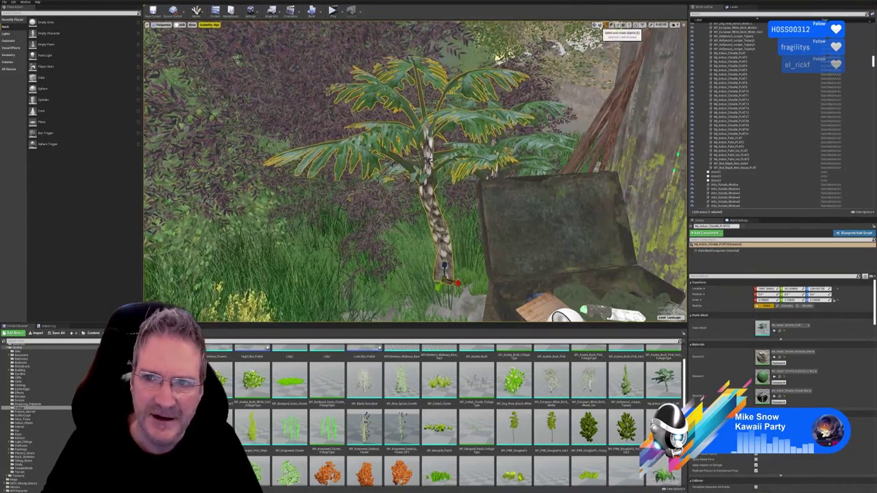
mouse_move(458, 293)
left_mouse_down()
mouse_move(468, 287)
mouse_move(457, 293)
left_mouse_up()
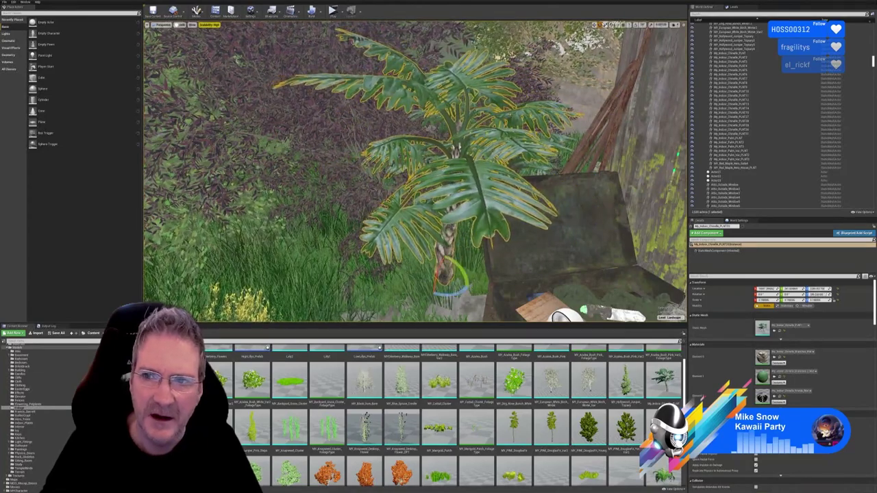
- Examine the enlarged plant beside the open case from several angles and distances, including the area around the wooden door
right_click_drag(444, 274, 473, 240)
right_click_drag(414, 171, 415, 171)
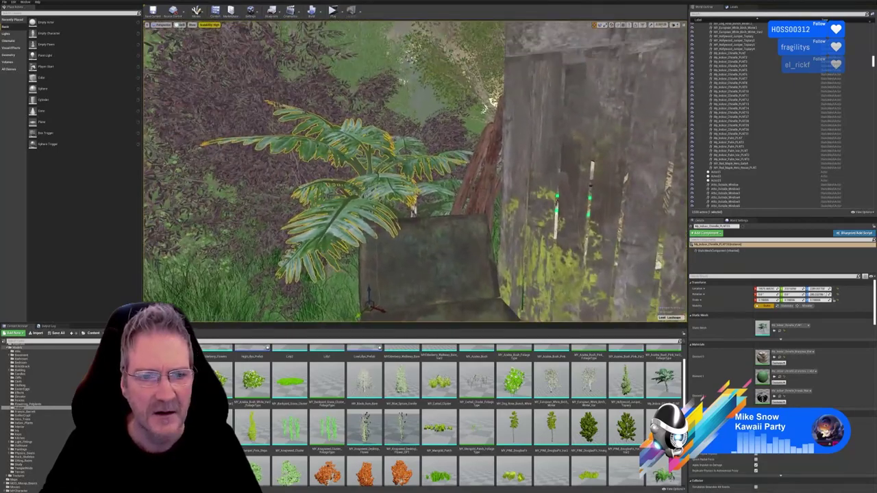
right_click_drag(414, 171, 433, 214)
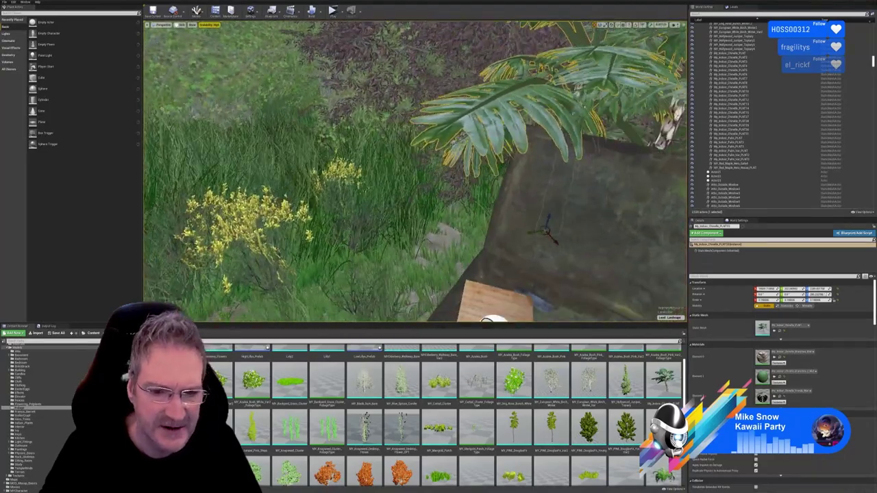
right_click_drag(438, 171, 404, 168)
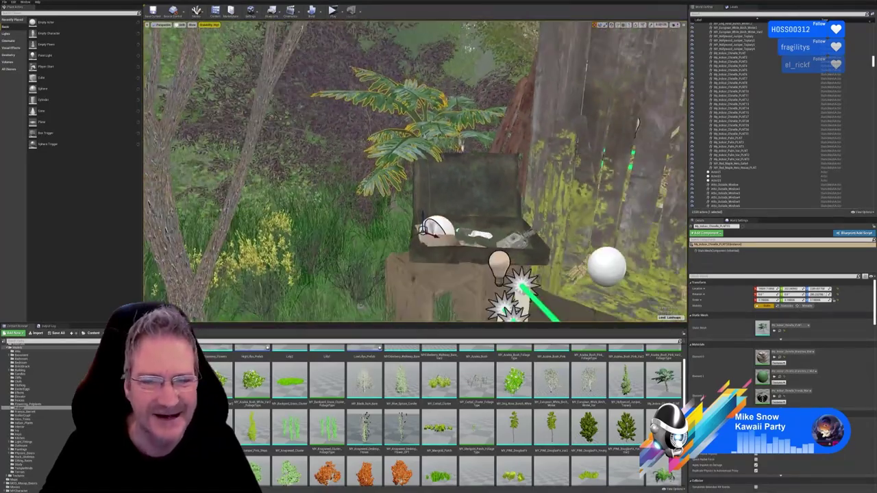
right_click_drag(415, 171, 564, 167)
key("s")
key("w")
key("s")
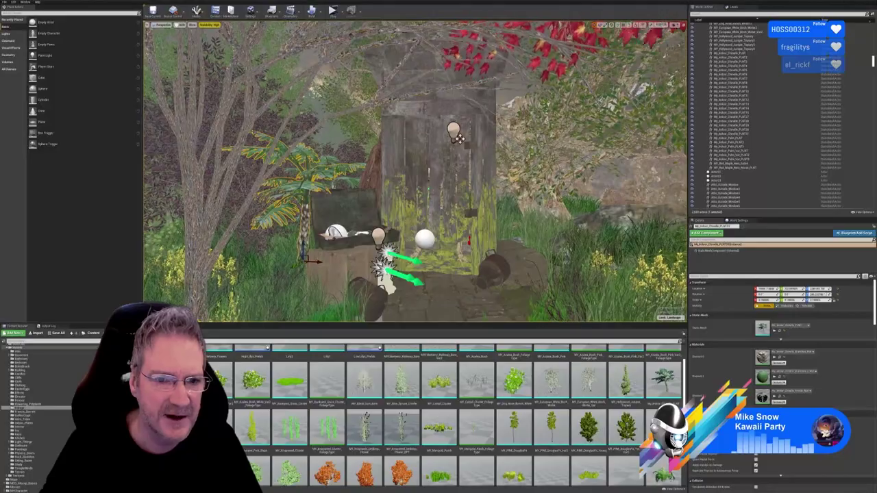
right_click_drag(460, 139, 411, 171)
key("w")
right_click_drag(603, 63, 642, 77)
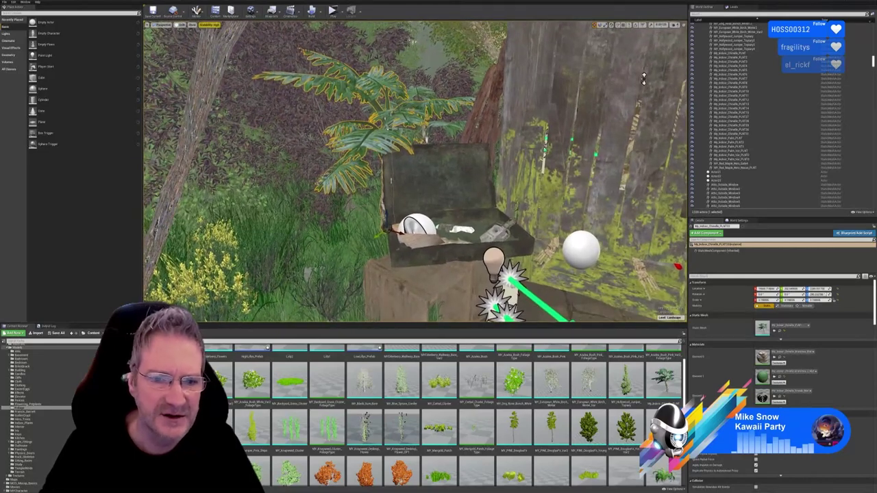
- Duplicate the selected plant and move the copy behind the open case, close to the tree trunk beside the wooden door
right_click(379, 111)
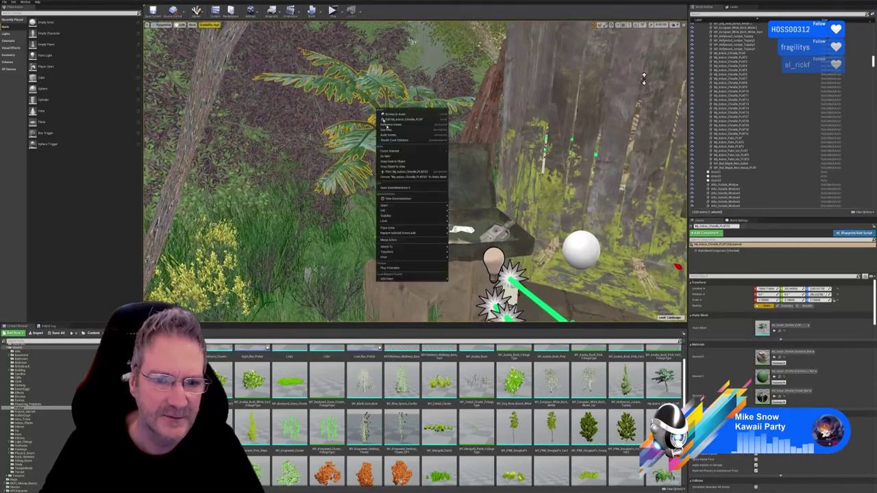
mouse_move(398, 210)
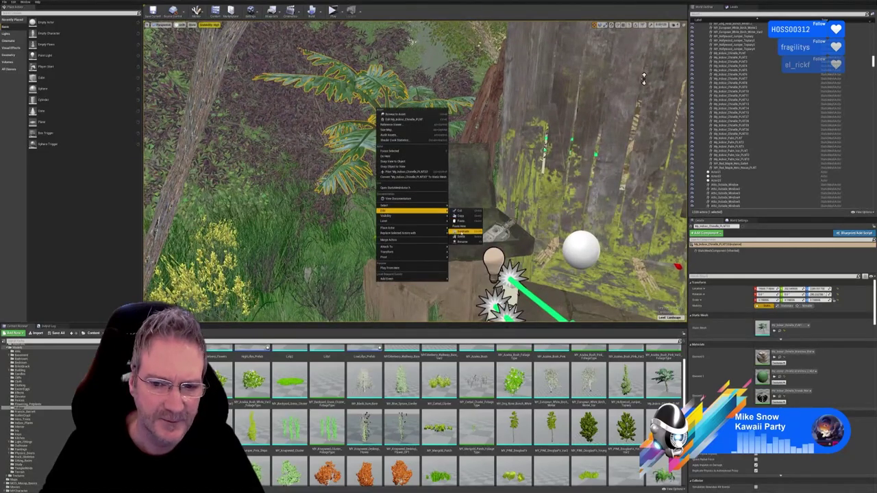
left_click(463, 232)
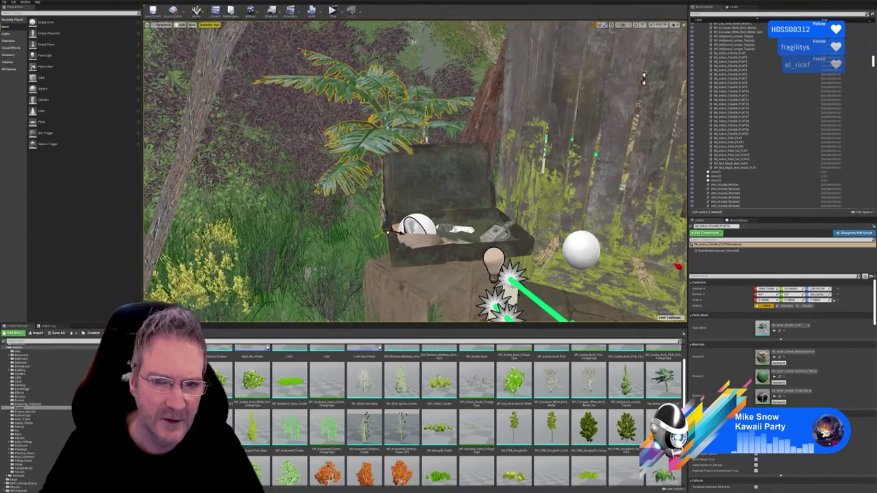
left_click_drag(396, 227, 440, 209)
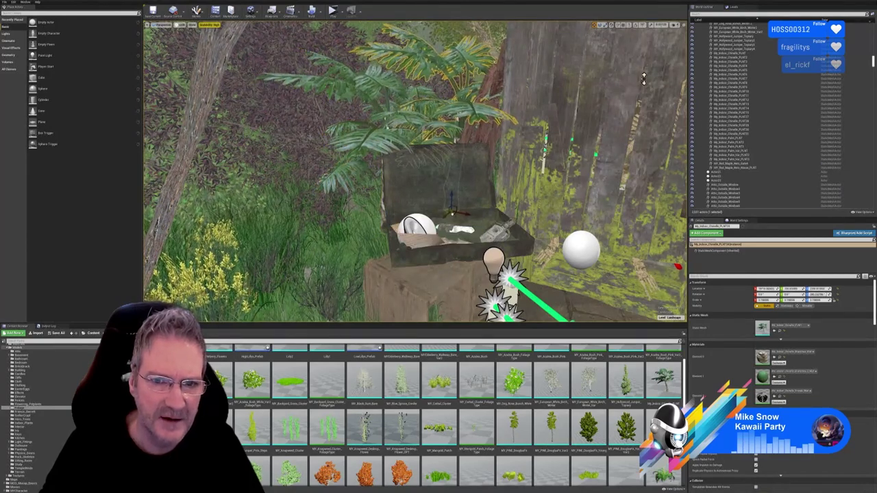
right_click_drag(443, 195, 356, 195)
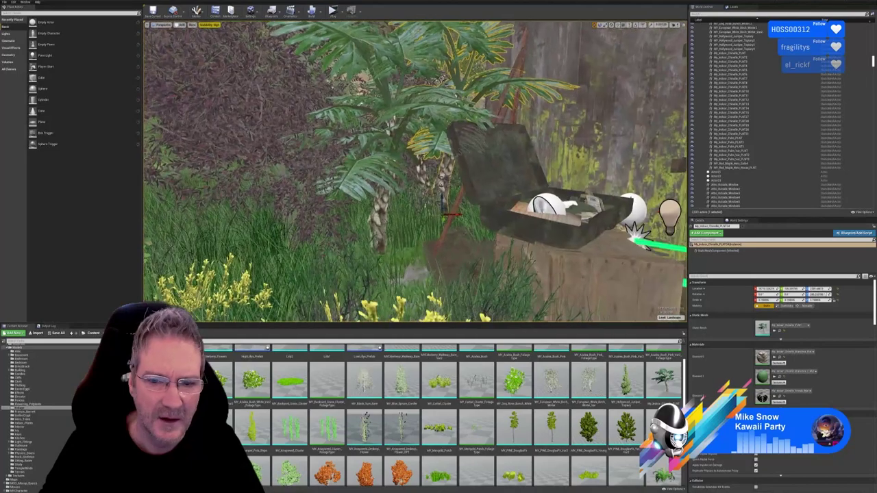
left_click_drag(473, 229, 457, 235)
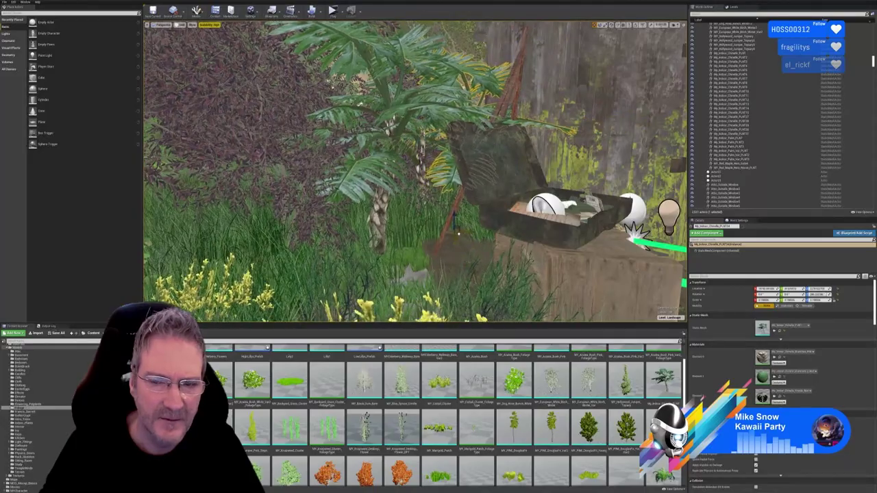
right_click_drag(456, 235, 329, 244)
mouse_move(416, 171)
right_mouse_down()
mouse_move(445, 192)
mouse_move(548, 185)
mouse_move(424, 165)
mouse_move(425, 186)
mouse_move(415, 181)
right_mouse_up()
- Rotate the new copy about its vertical axis so its fronds point differently from the neighbouring plants', and adjust its uniform scale
left_click(606, 24)
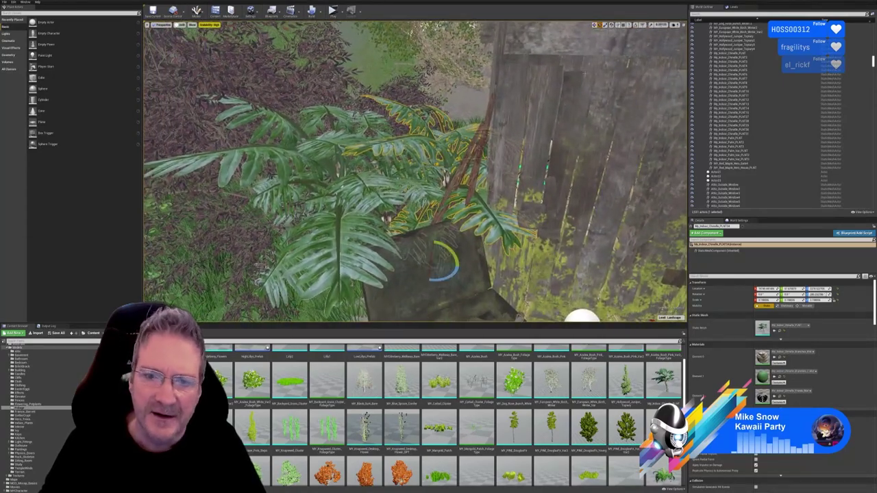
left_click_drag(450, 275, 451, 278)
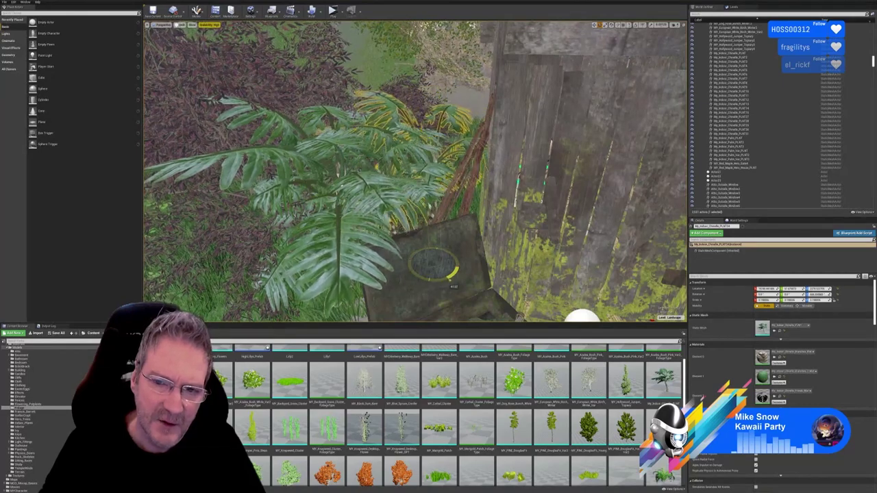
left_click_drag(454, 272, 417, 246)
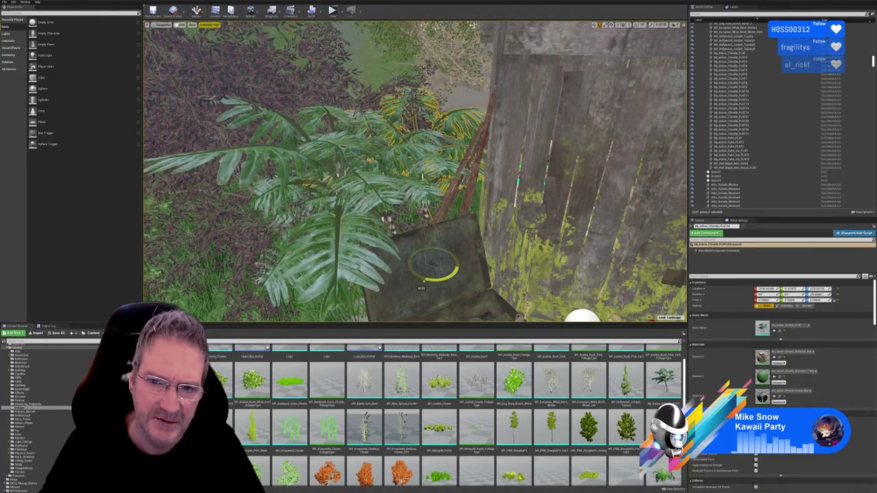
left_click_drag(424, 280, 425, 280)
left_click(605, 24)
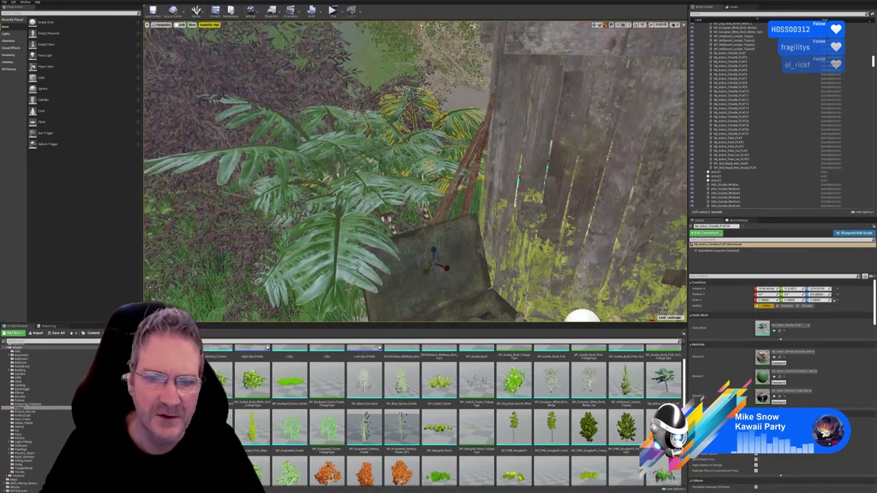
right_click_drag(438, 205, 442, 241)
right_click_drag(360, 177, 355, 181)
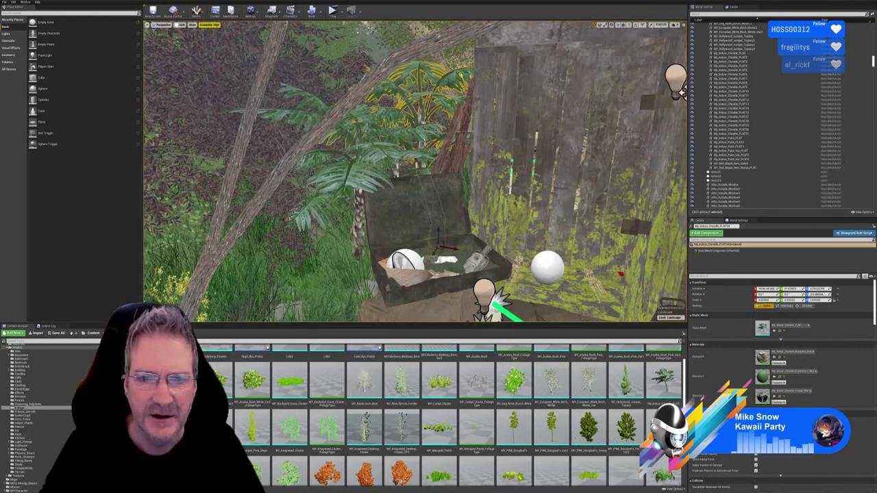
- Shift the rotated copy slightly sideways in the gap between the other plants and the tree trunk
mouse_move(411, 172)
right_mouse_down()
mouse_move(442, 173)
mouse_move(417, 184)
right_mouse_up()
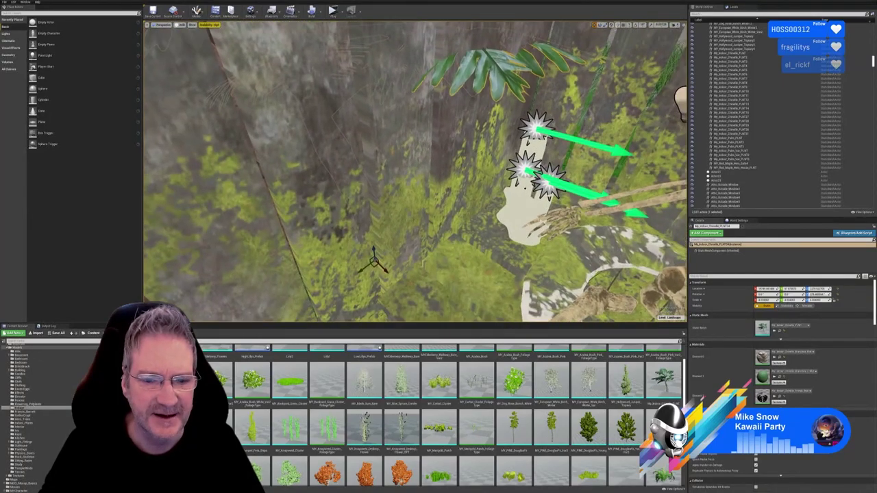
left_click_drag(386, 275, 370, 262)
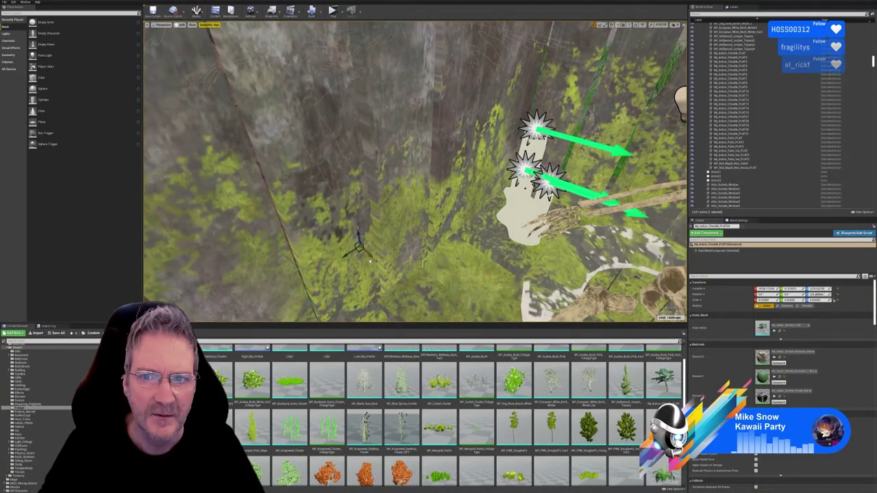
mouse_move(412, 178)
right_mouse_down()
mouse_move(430, 172)
mouse_move(397, 177)
right_mouse_up()
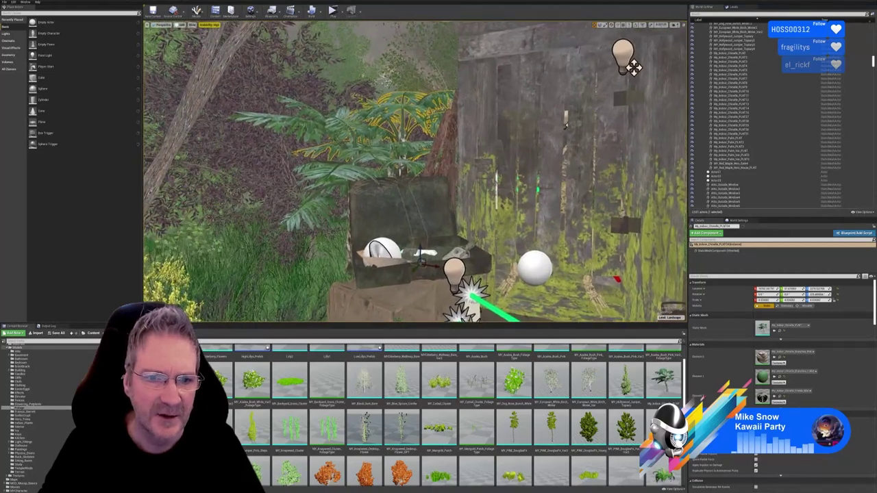
- Select the front plant overhanging the open case, turn and tilt it so its fronds lift off the lid, and deselect it
left_click(322, 158)
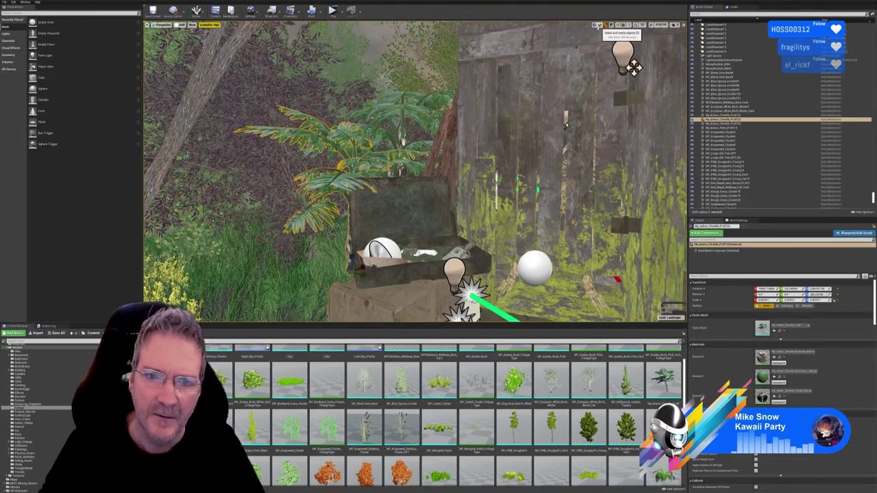
left_click(599, 25)
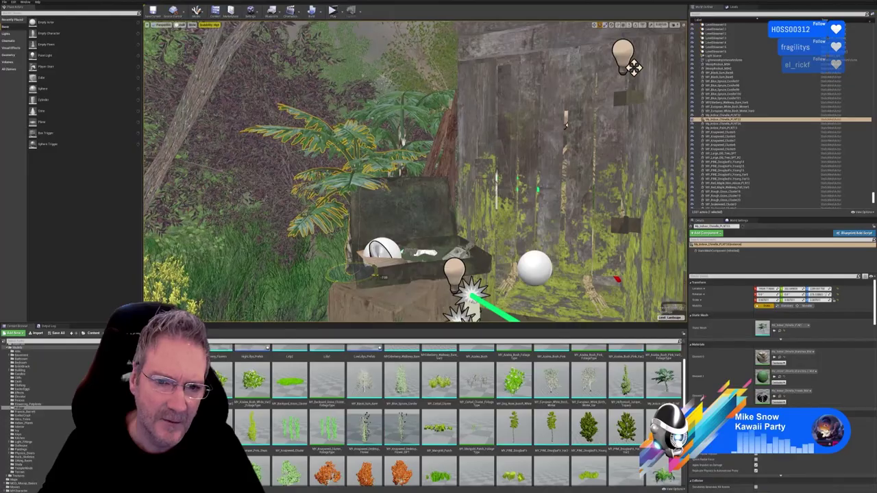
right_click_drag(414, 171, 324, 160)
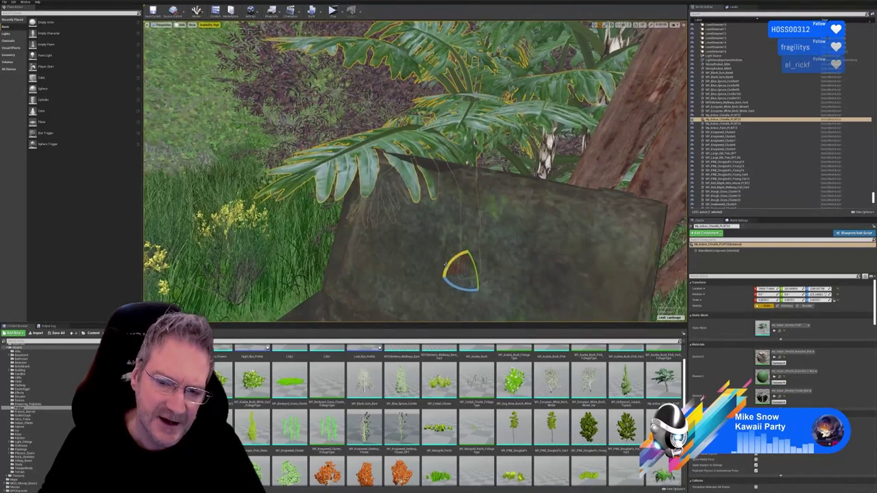
left_click_drag(452, 261, 478, 293)
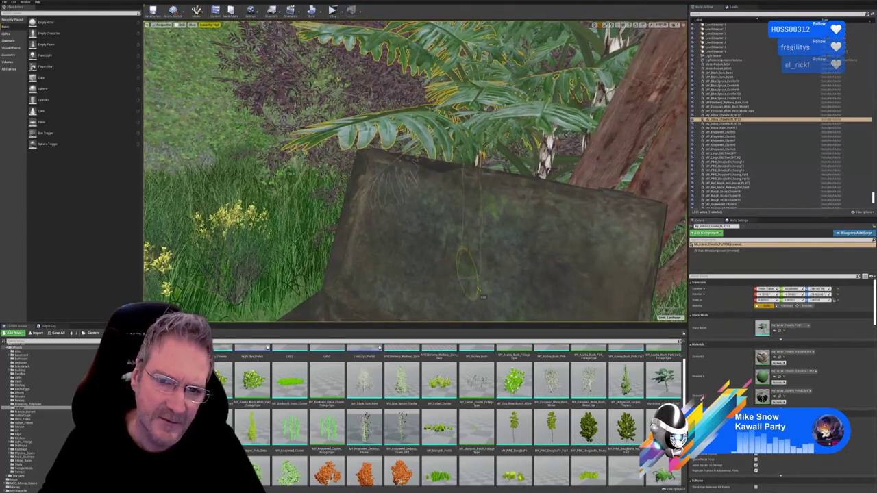
right_click_drag(478, 293, 535, 289)
key("s")
key("w")
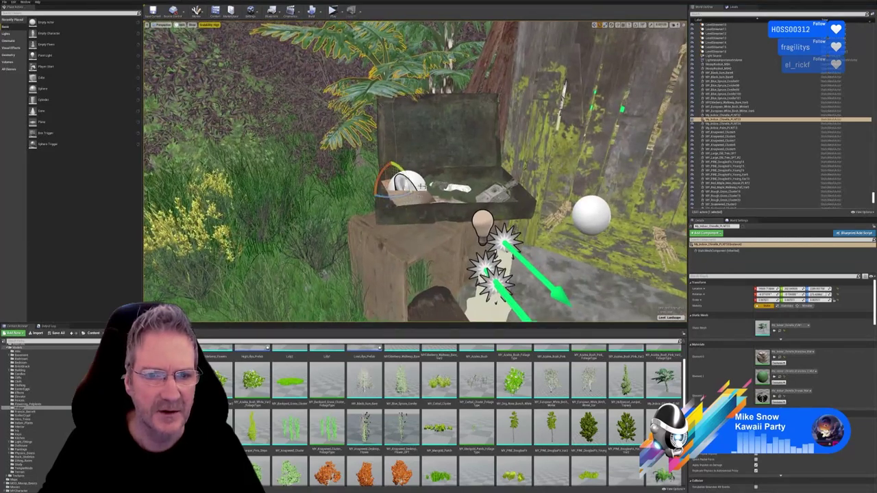
mouse_move(422, 186)
right_mouse_down()
mouse_move(480, 226)
mouse_move(449, 224)
mouse_move(425, 195)
right_mouse_up()
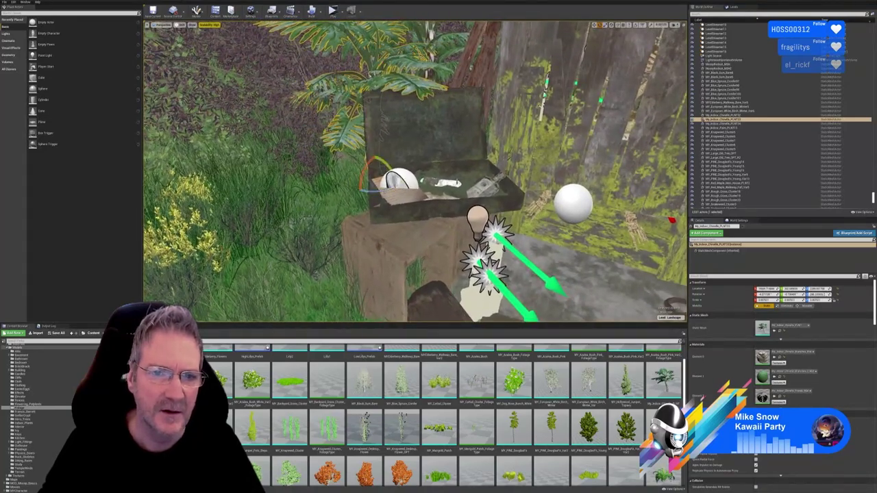
right_click_drag(586, 119, 570, 45)
key("Escape")
- Examine the plant group behind the case together with the wooden door and stone path from near and far
right_click_drag(415, 173, 497, 152)
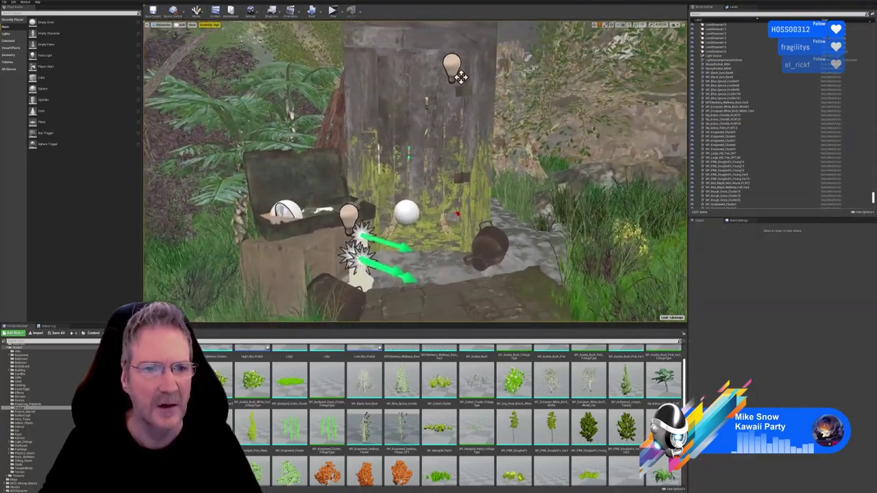
right_click_drag(461, 76, 535, 55)
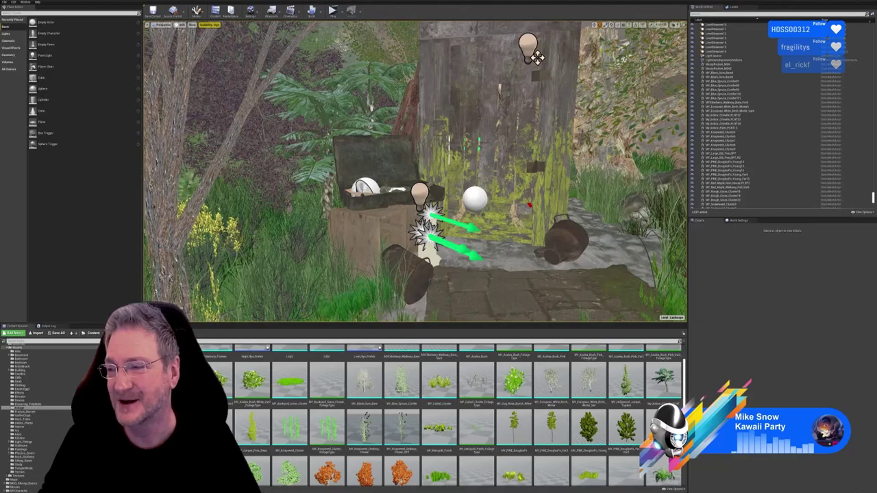
right_click_drag(415, 171, 379, 150)
key("w")
key("s")
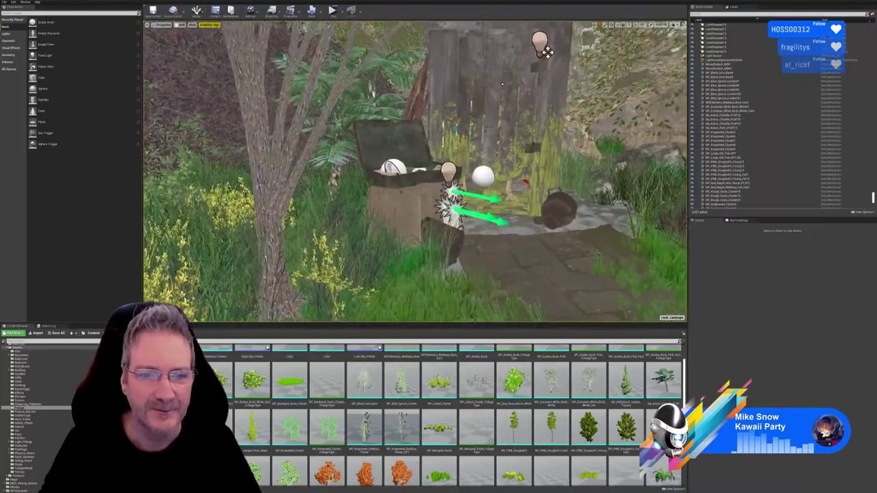
right_click_drag(501, 84, 437, 43)
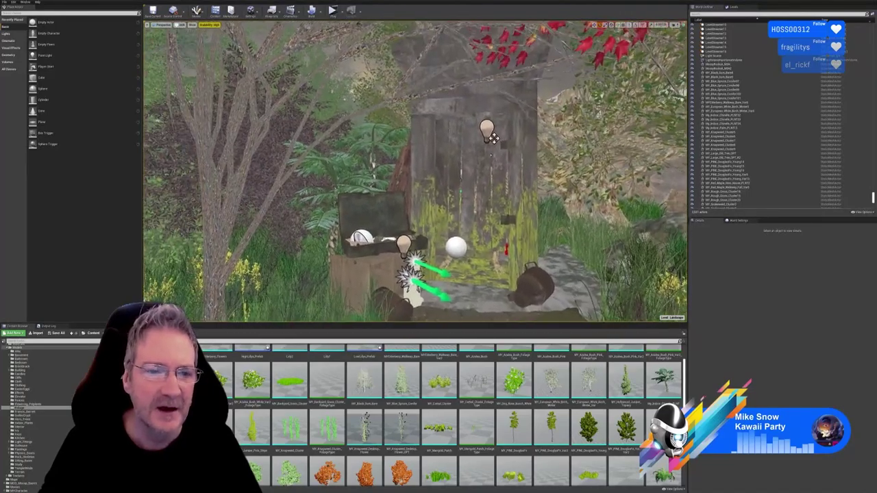
right_click_drag(482, 155, 471, 159)
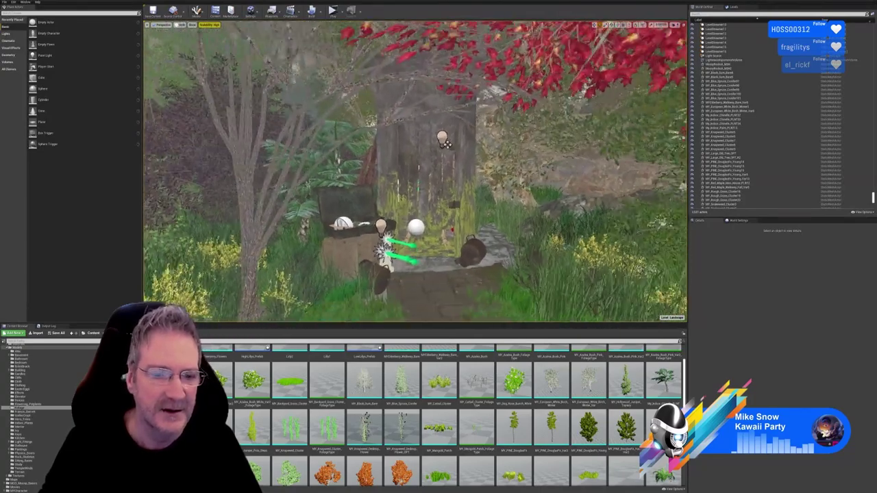
right_click_drag(415, 171, 409, 189)
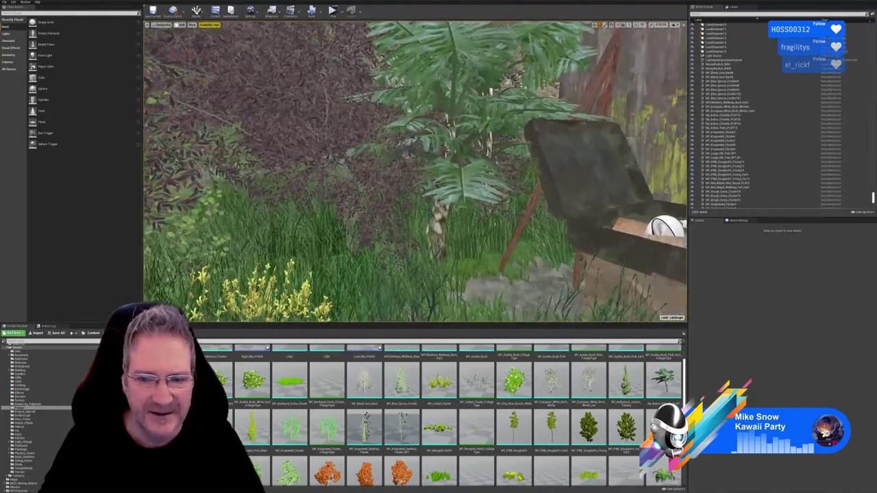
- Select all three palm-like plants behind the open case together, leaving the dark bush behind them unselected
right_click_drag(409, 188, 428, 182)
left_click(316, 171)
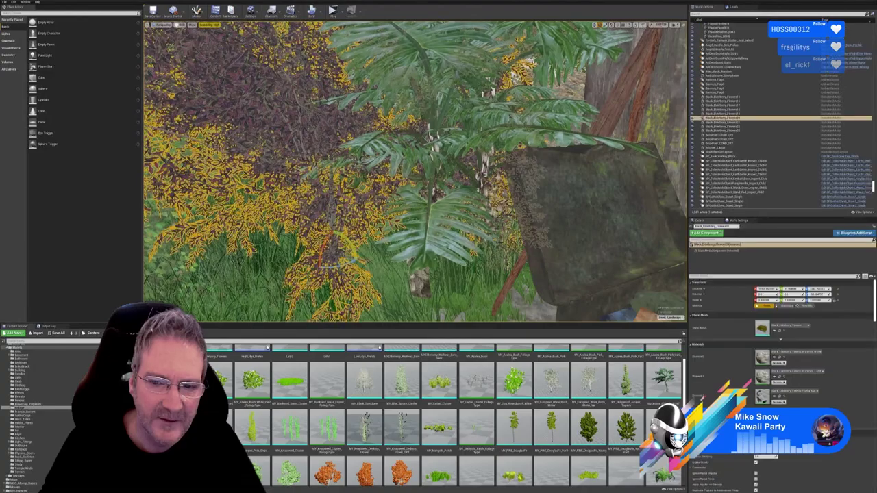
key("Escape")
mouse_move(415, 188)
right_mouse_down()
mouse_move(432, 194)
mouse_move(426, 184)
right_mouse_up()
key("w")
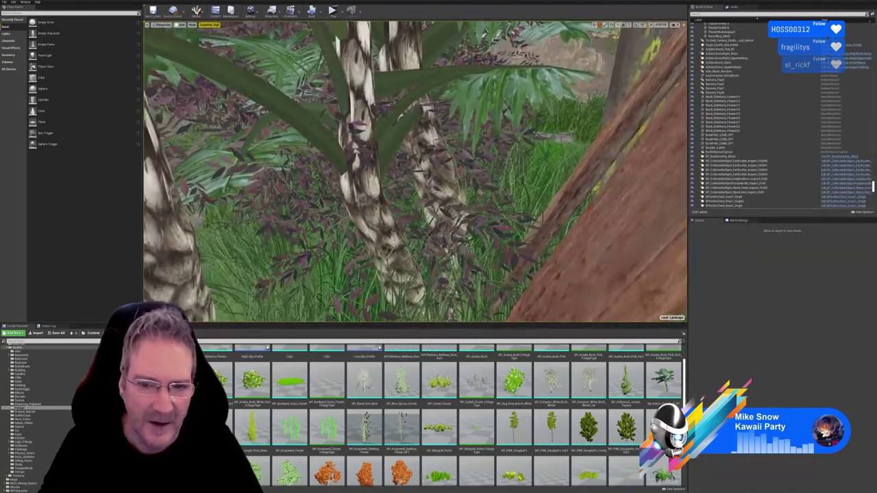
left_click(433, 183)
left_click(463, 217, "ctrl")
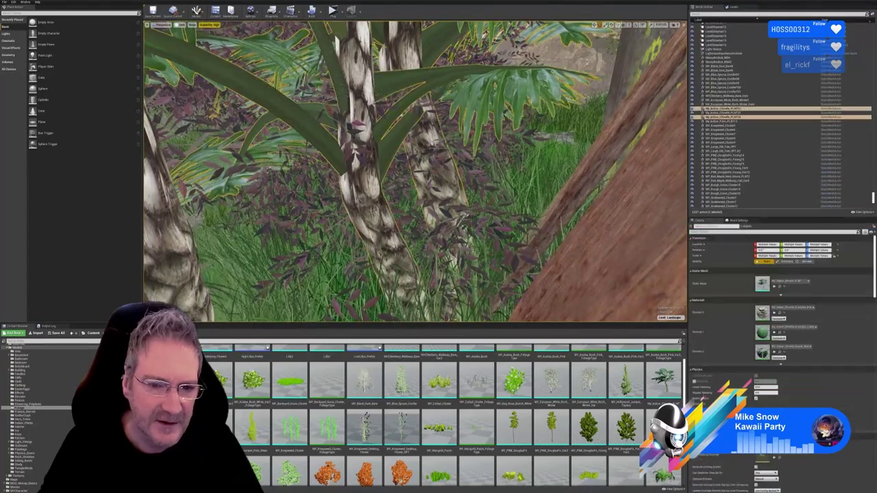
left_click(173, 250, "ctrl")
mouse_move(463, 217)
right_mouse_down()
mouse_move(452, 216)
mouse_move(491, 226)
mouse_move(474, 240)
mouse_move(455, 230)
right_mouse_up()
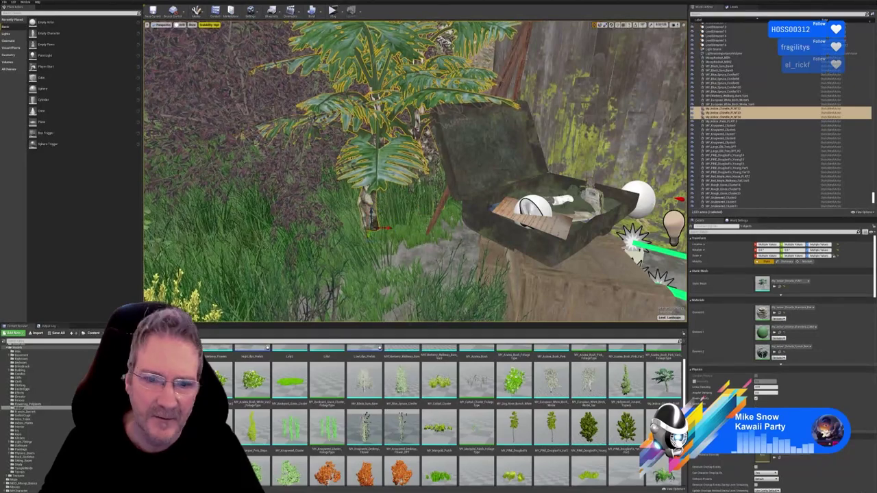
- Duplicate the three selected palm-like plants and move the copies across the stone path to the other side of the wooden door
right_click(368, 204)
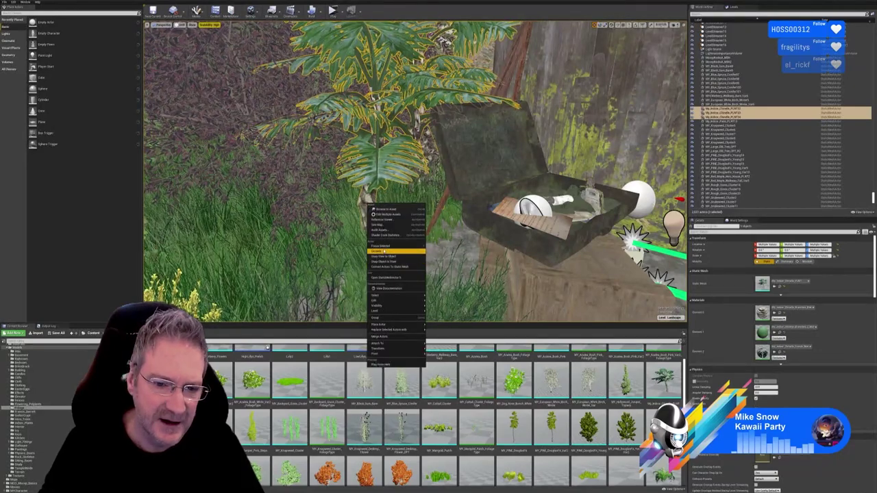
mouse_move(387, 300)
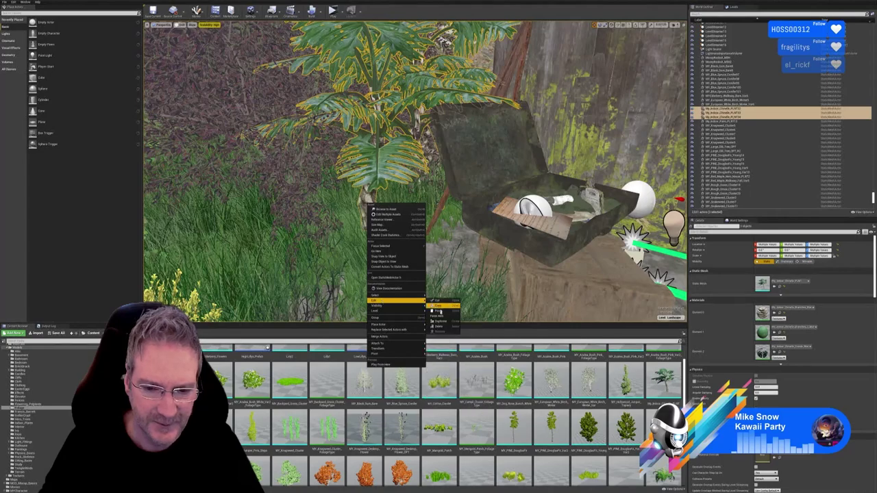
left_click(439, 321)
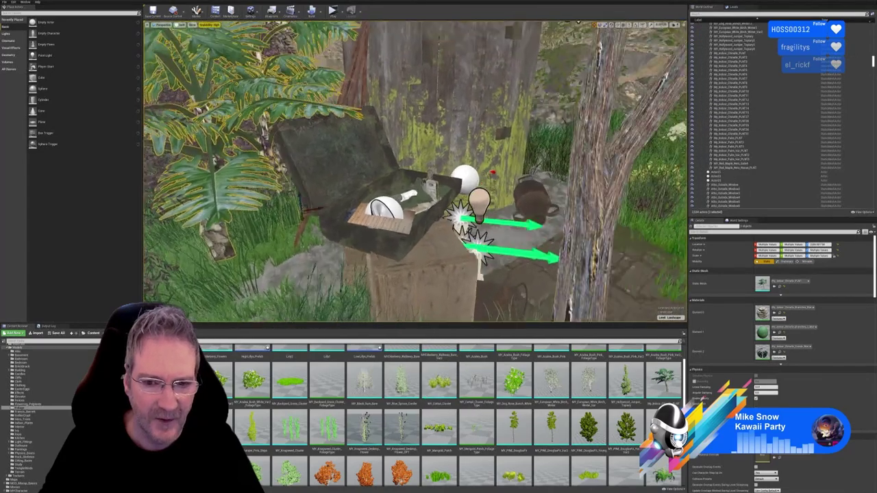
mouse_move(414, 172)
right_mouse_down()
mouse_move(404, 124)
mouse_move(428, 154)
mouse_move(422, 171)
right_mouse_up()
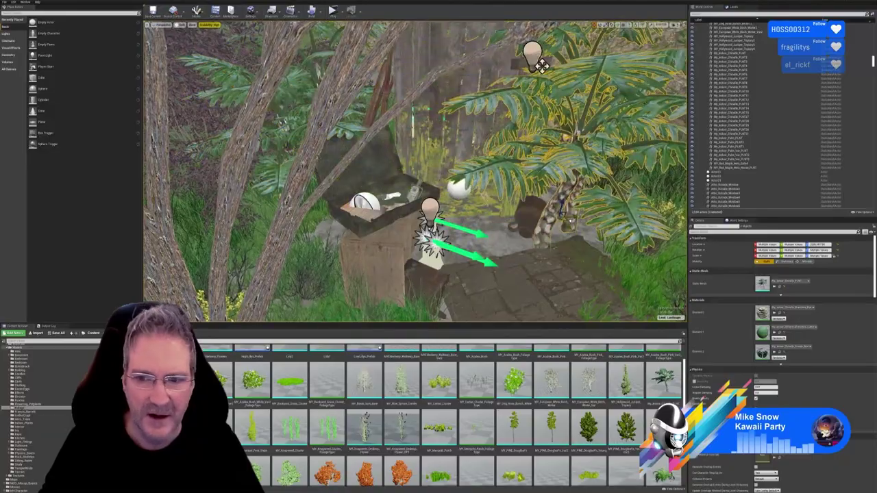
mouse_move(422, 172)
right_mouse_down()
mouse_move(517, 171)
mouse_move(380, 172)
mouse_move(426, 176)
right_mouse_up()
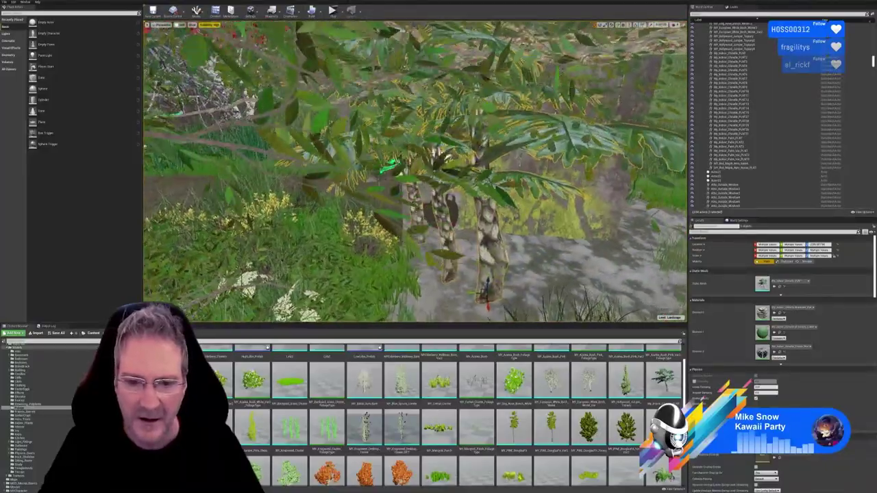
right_click_drag(620, 116, 630, 64)
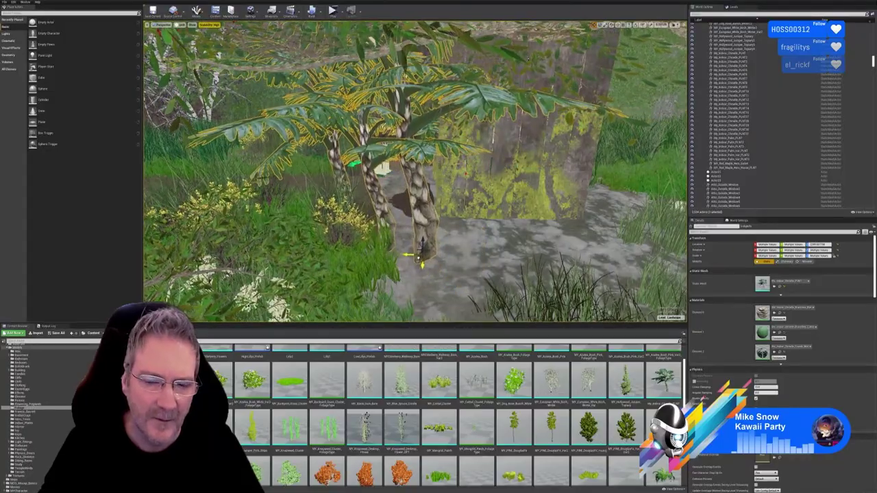
right_click_drag(415, 172, 438, 216)
right_click_drag(462, 117, 463, 117)
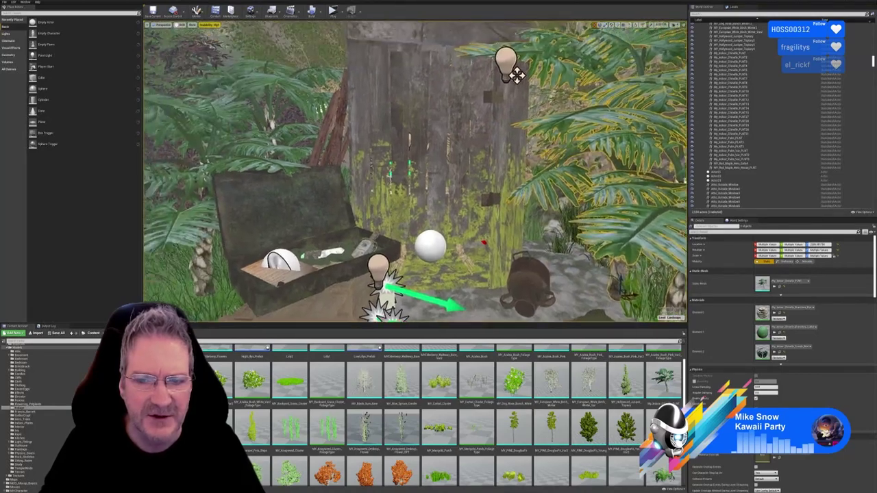
- Examine how the copied plants' fronds hang beside the wooden door, viewing them from above and close to the planks
key("w")
right_click_drag(415, 173, 442, 291)
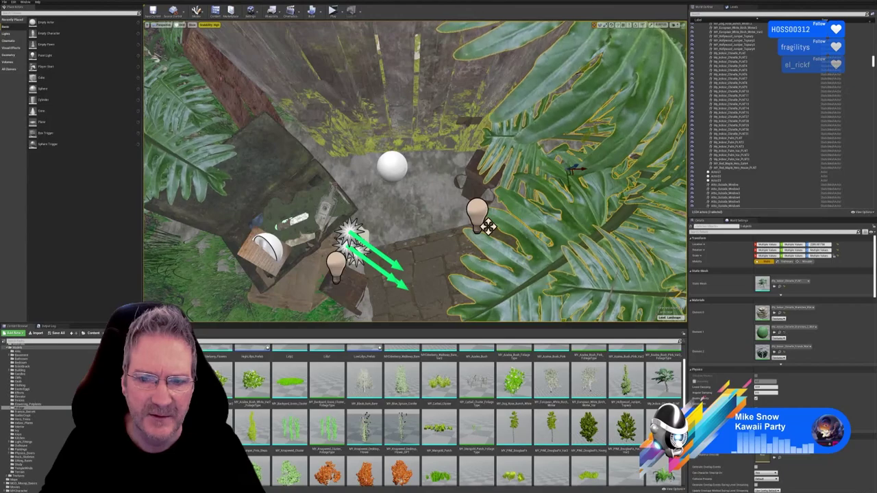
mouse_move(415, 172)
right_mouse_down()
mouse_move(411, 212)
mouse_move(408, 172)
right_mouse_up()
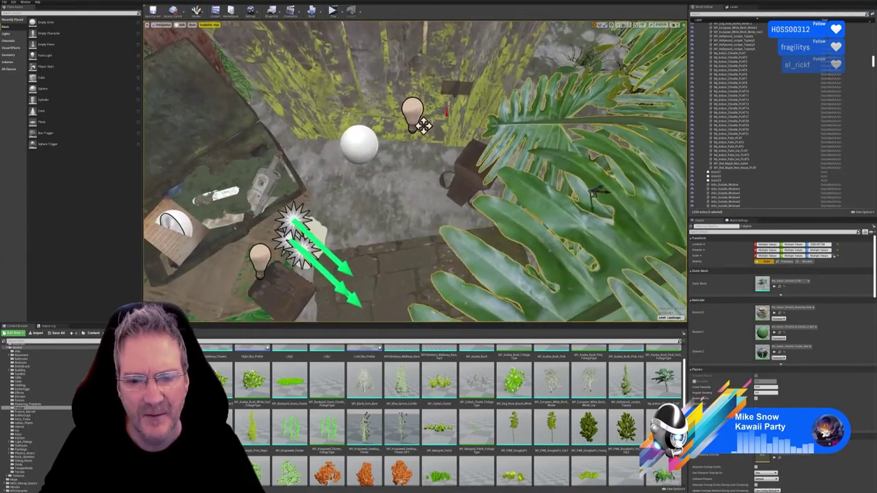
right_click_drag(415, 171, 521, 171)
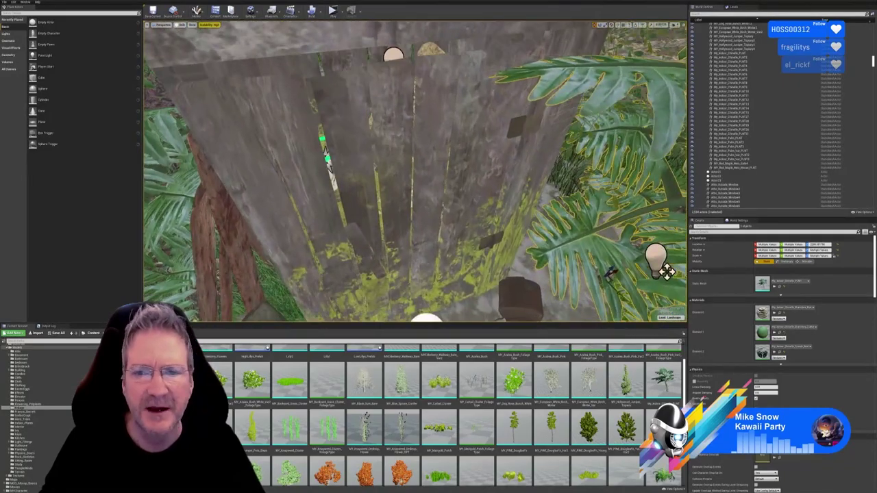
right_click_drag(415, 171, 551, 117)
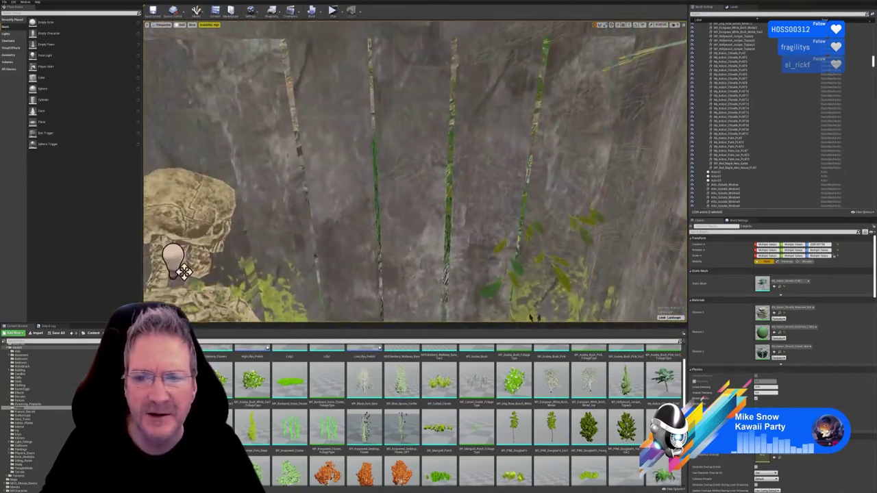
right_click_drag(414, 171, 483, 233)
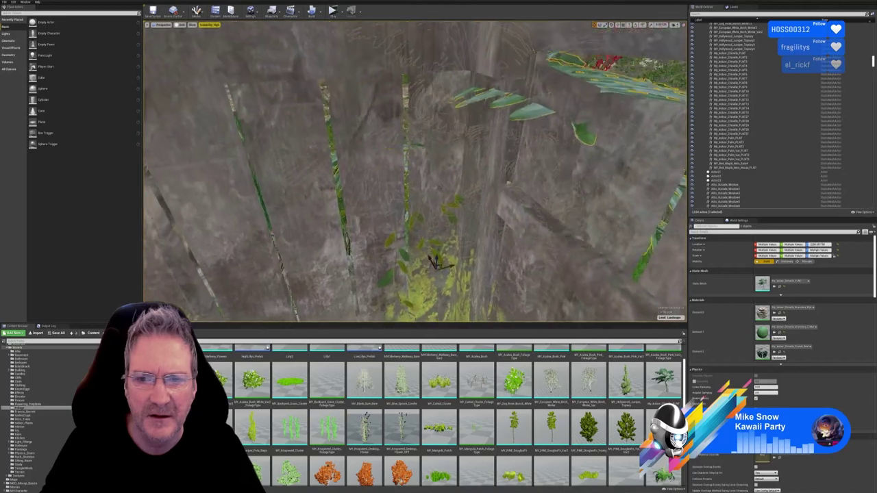
right_click_drag(414, 172, 404, 181)
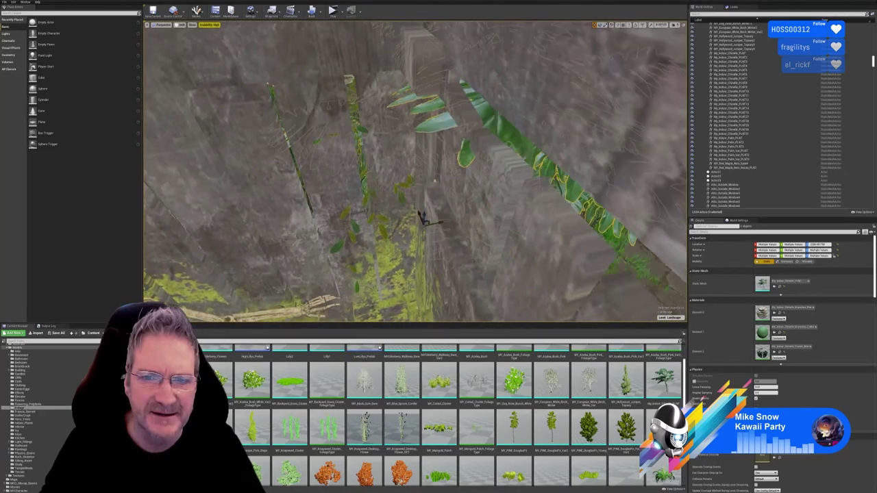
right_click_drag(415, 171, 370, 187)
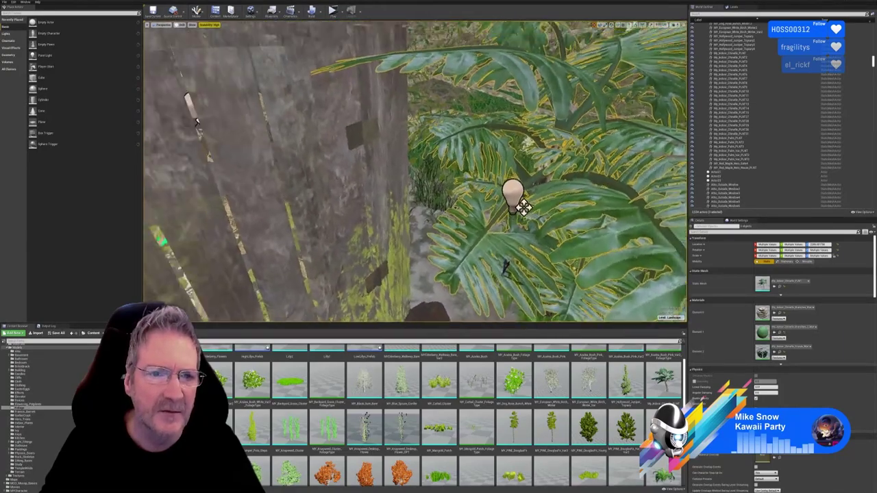
right_click_drag(414, 172, 323, 77)
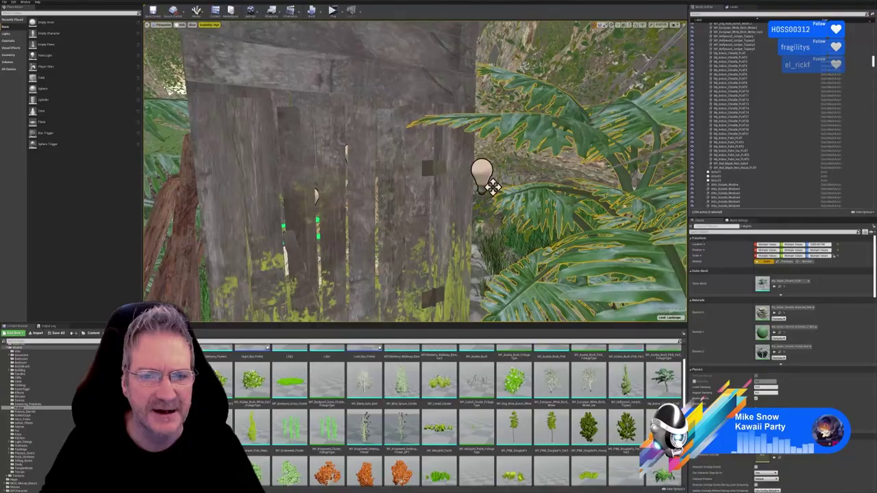
- Examine the door with plants on both sides from close up and along the stone path, and clear the selection
right_click_drag(414, 171, 456, 178)
right_click_drag(222, 246, 218, 238)
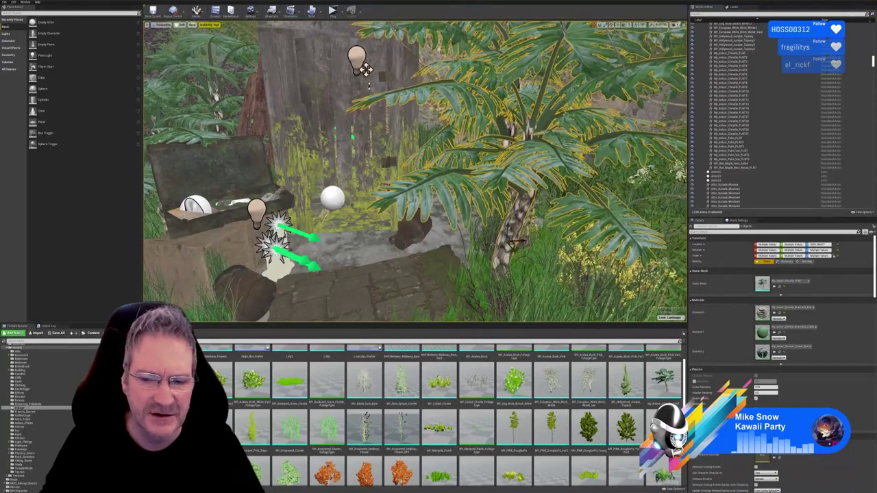
right_click_drag(439, 206, 233, 137)
key("w")
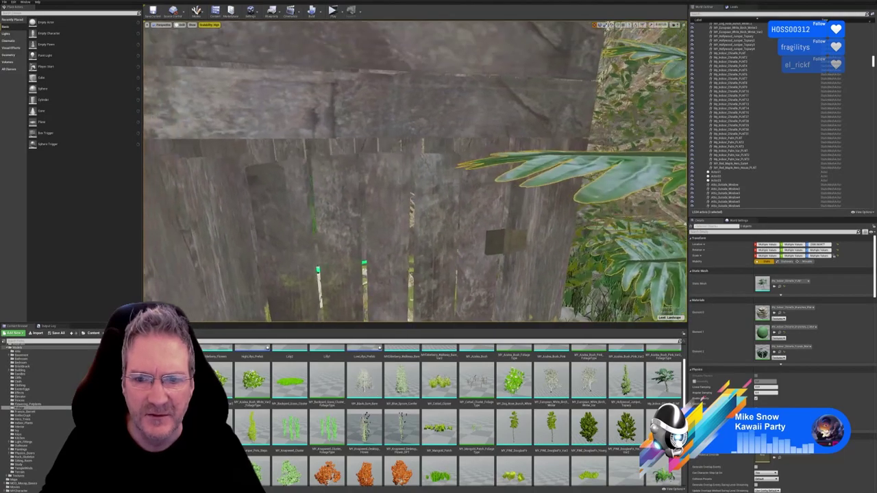
key("s")
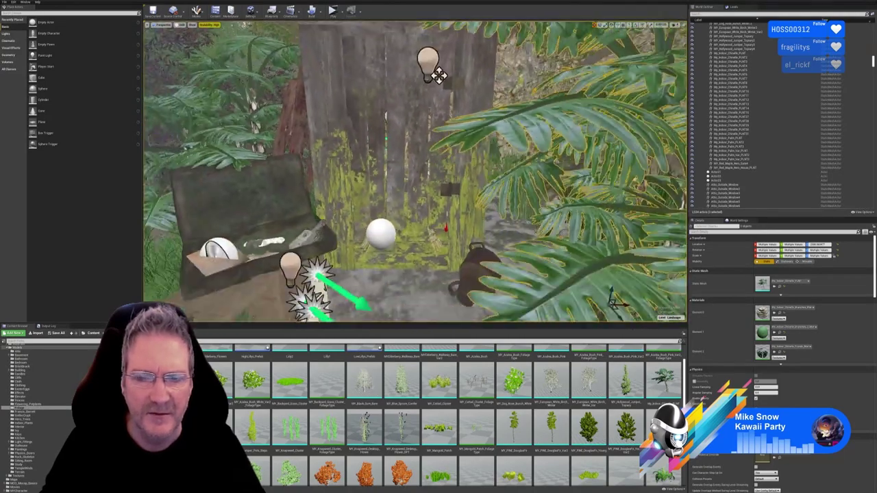
scroll(454, 72, "down", 3)
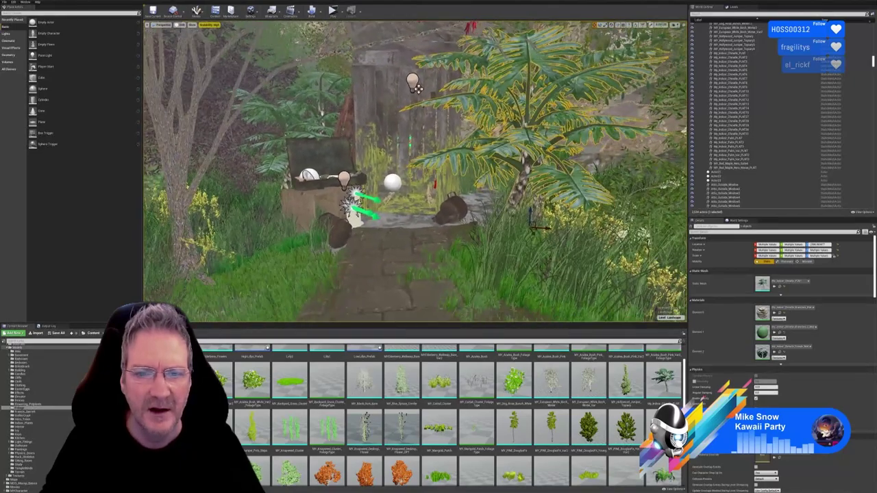
right_click_drag(454, 72, 452, 71)
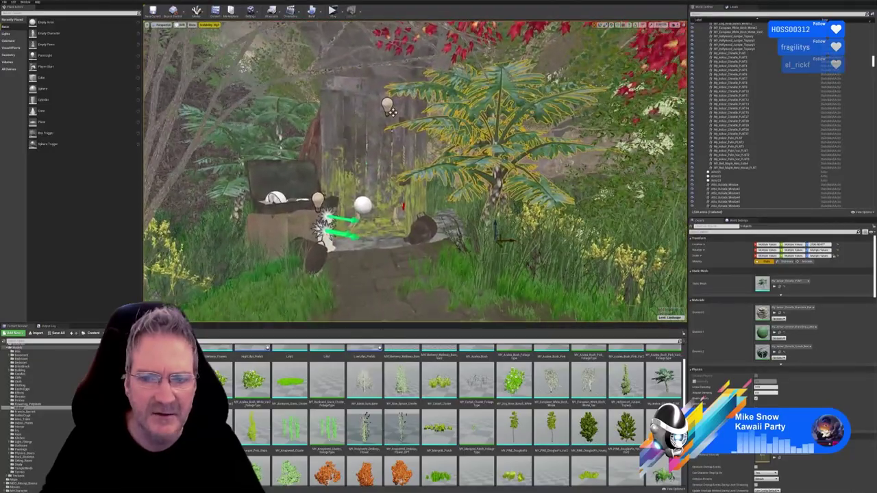
right_click_drag(454, 72, 359, 69)
key("Escape")
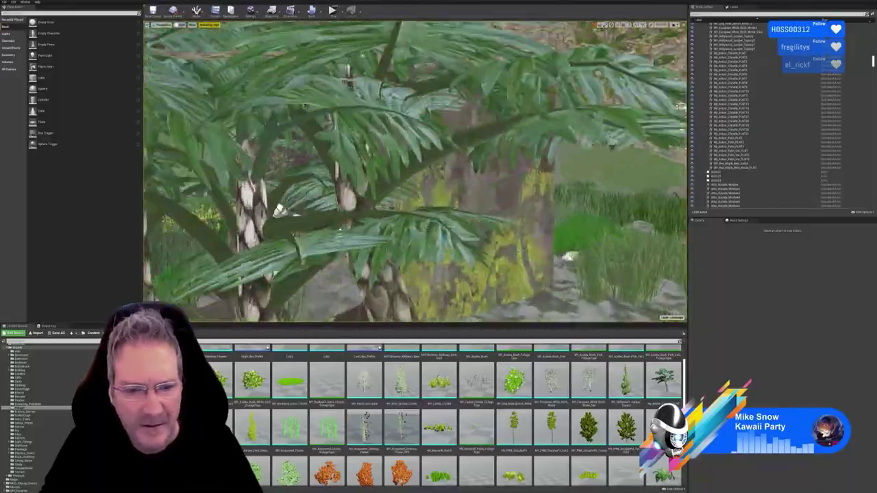
- Duplicate the rear palm-like plant beside the door and move the copy onto the stone ground nearer the door wall
right_click_drag(279, 209, 264, 233)
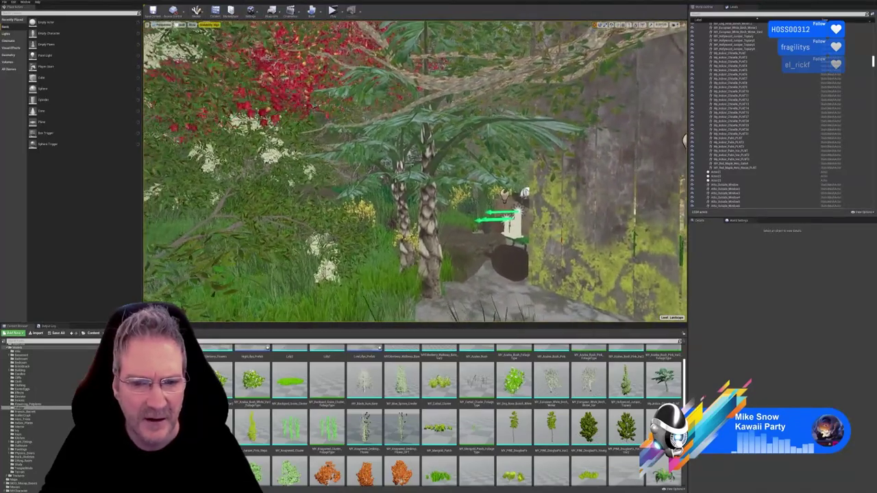
left_click(405, 218)
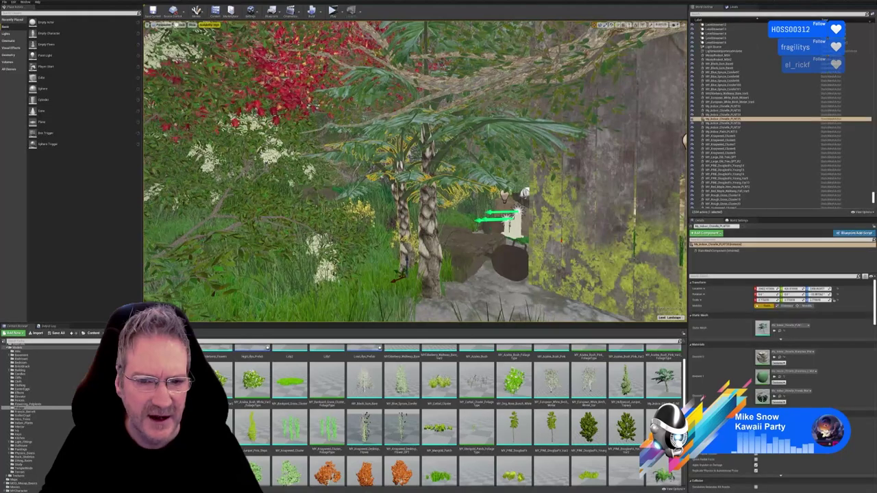
right_click(404, 218)
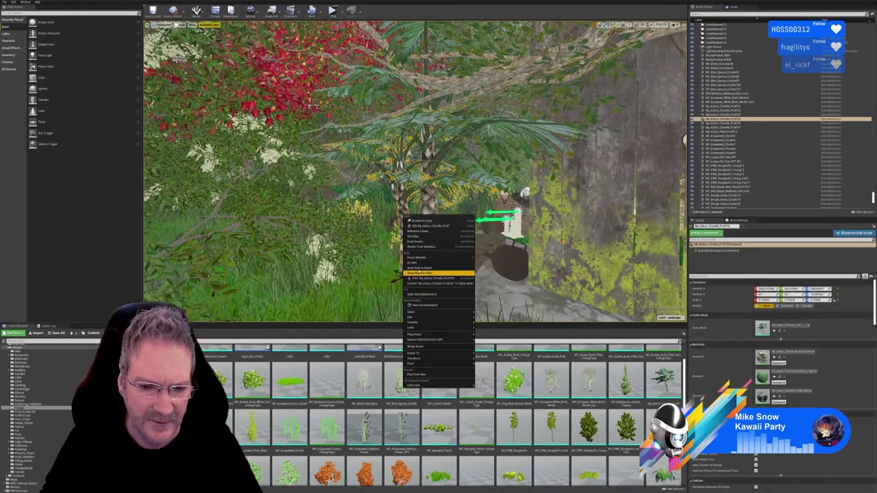
mouse_move(445, 318)
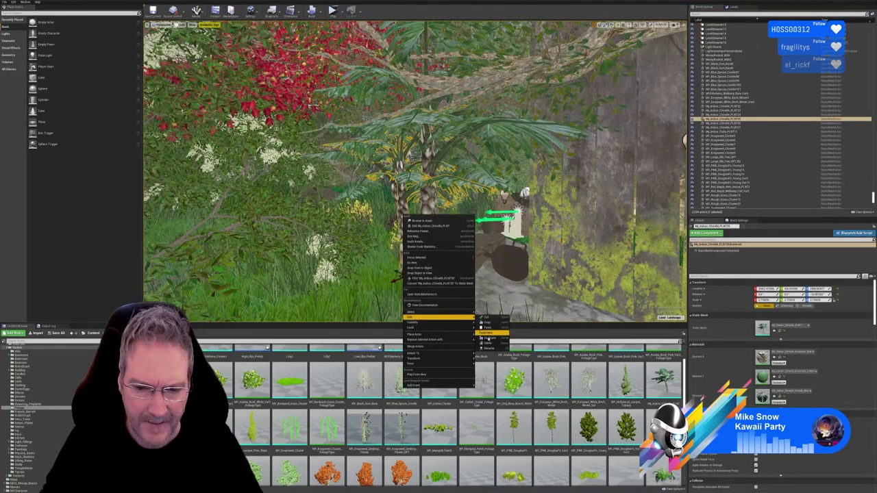
left_click(493, 356)
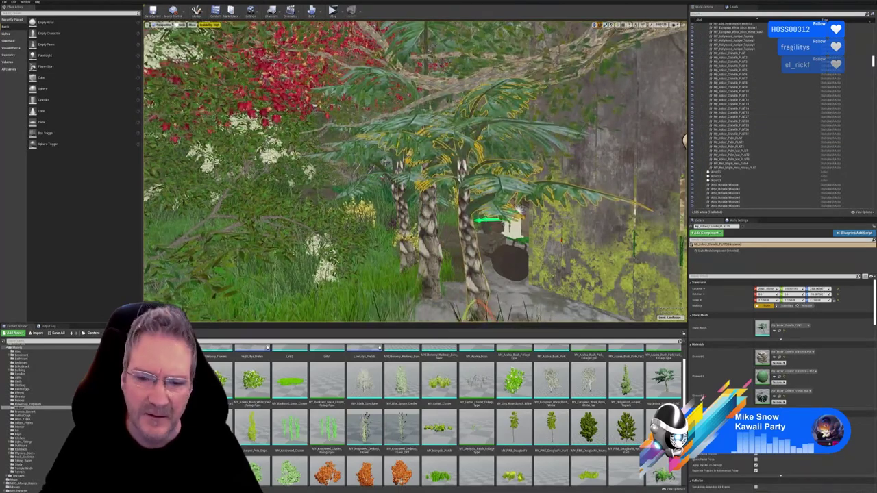
- Rotate the new plant copy around its trunk so its fronds spread differently from the neighbouring plants
right_click_drag(315, 106, 309, 146)
key("e")
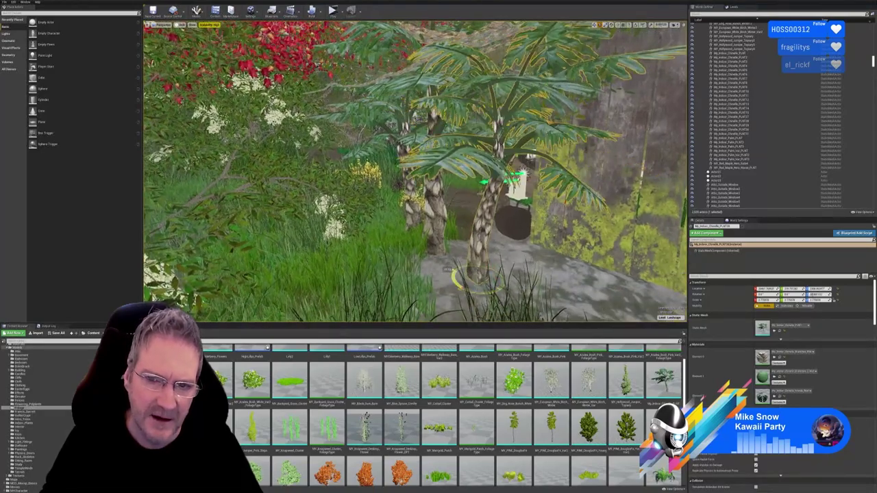
left_click_drag(453, 274, 466, 266)
key("a")
mouse_move(466, 266)
right_mouse_down()
mouse_move(480, 254)
mouse_move(464, 270)
right_mouse_up()
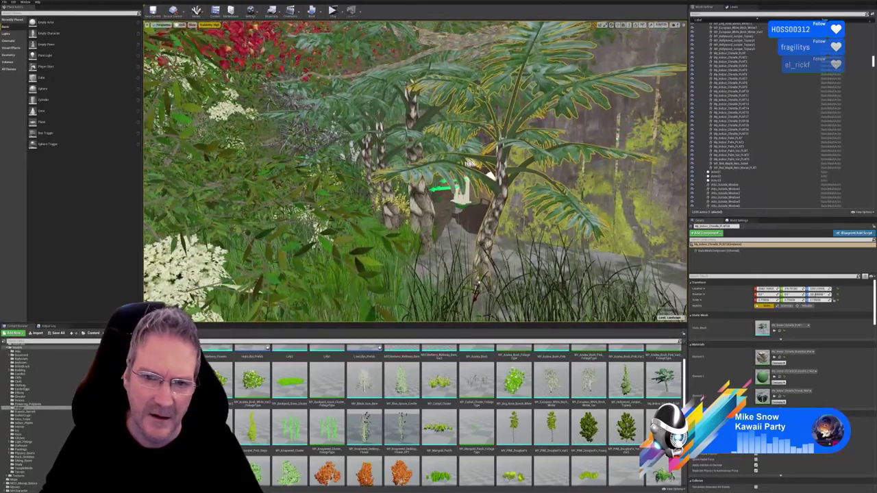
- Inspect the trunks of the two rear plants where they meet the ground, selecting each in turn, and clear the selection
right_click_drag(438, 205, 384, 212)
key("w")
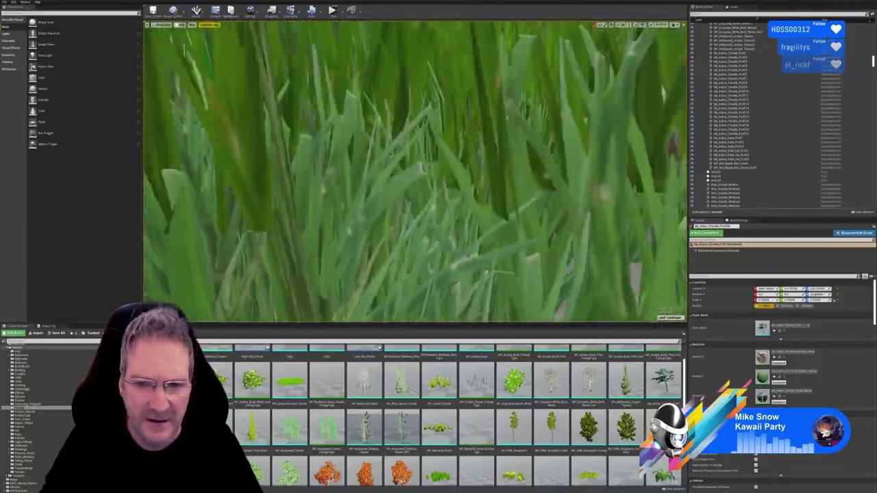
key("w")
right_click_drag(415, 172, 432, 144)
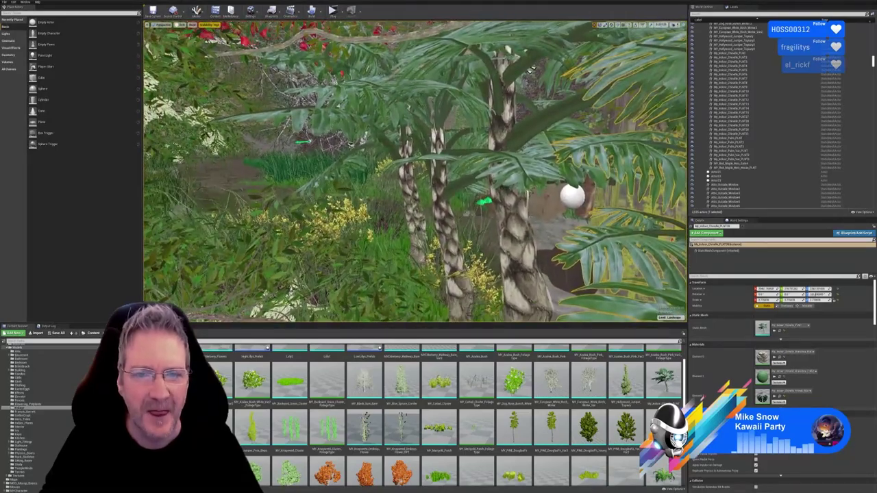
left_click(417, 199)
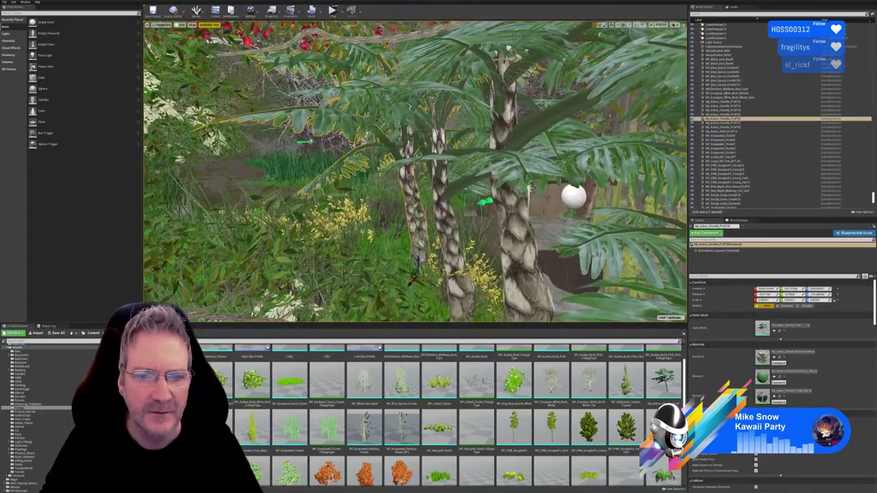
left_click(531, 188)
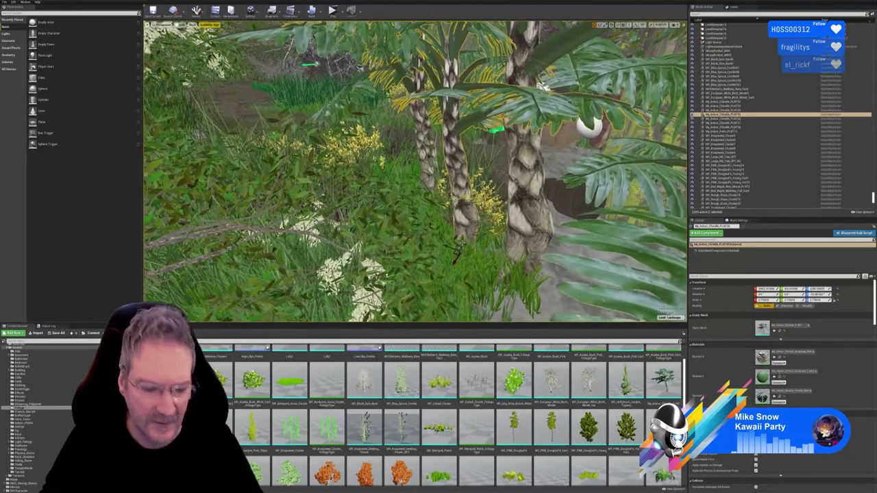
key("Escape")
- Review the enlarged plant group together with the wooden door and open case from the stone path
right_click_drag(542, 87, 616, 85)
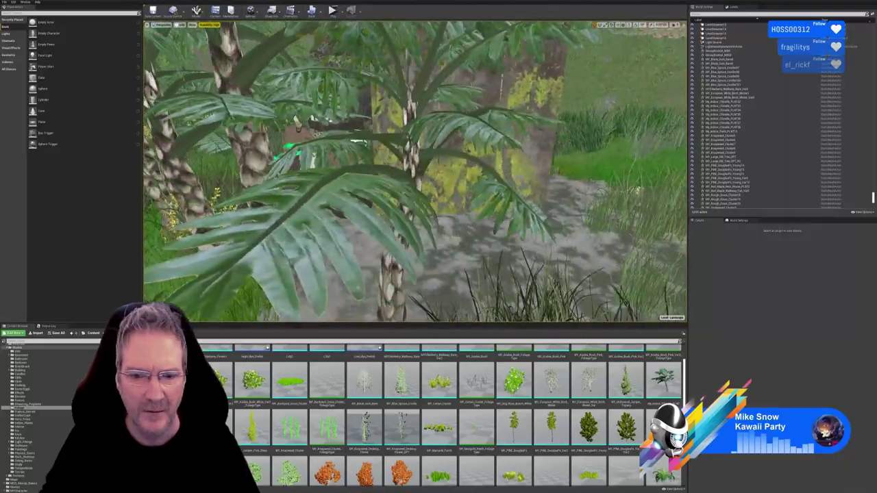
right_click_drag(414, 171, 439, 205)
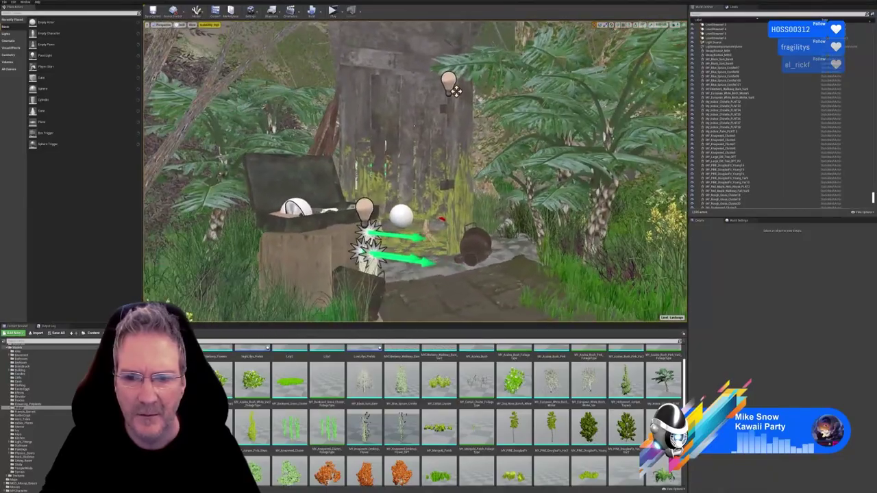
right_click_drag(415, 172, 422, 181)
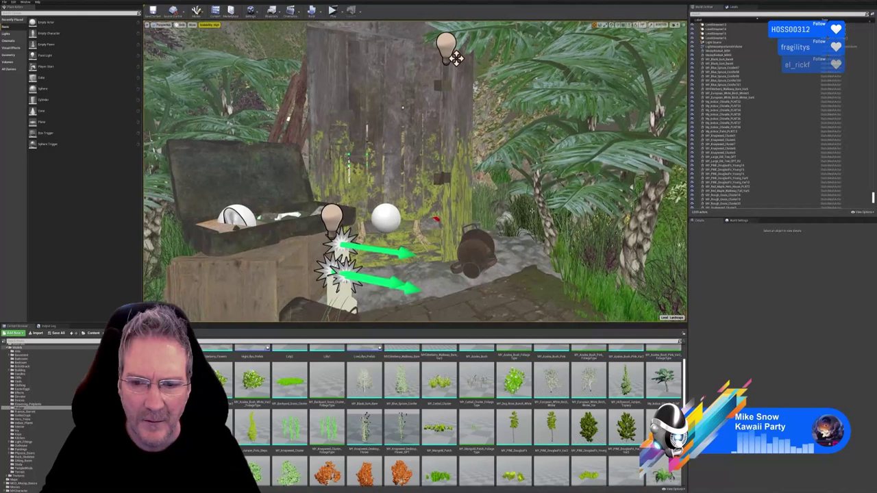
- Select the rear palm-like plant on the stone ground beside the door and undo the last move
left_click(550, 230)
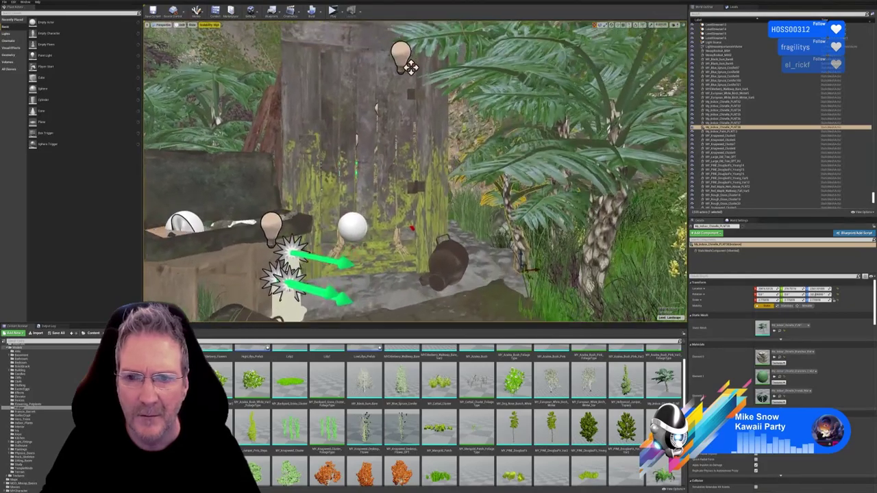
mouse_move(415, 171)
right_mouse_down()
mouse_move(403, 127)
mouse_move(396, 154)
mouse_move(414, 166)
right_mouse_up()
key("ctrl+z")
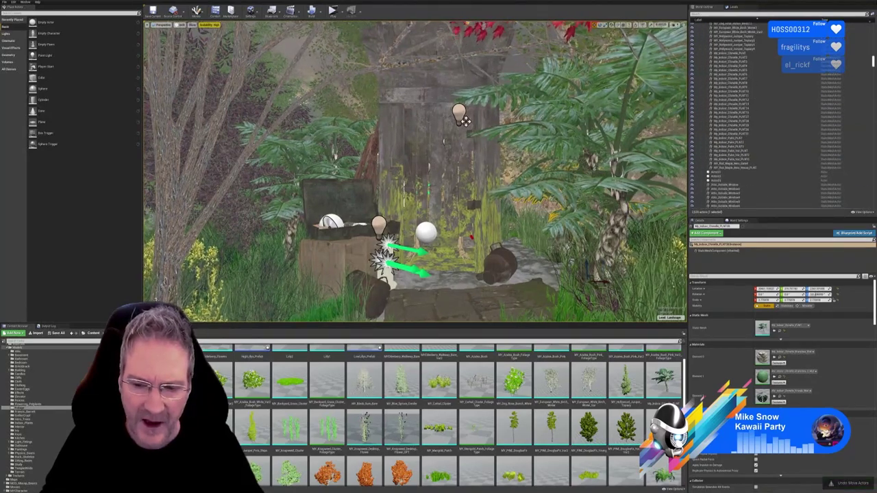
- Rescale the selected rear plant beside the door while checking it against the larger neighbouring plant
right_click_drag(415, 166, 473, 252)
left_click_drag(439, 227, 438, 185)
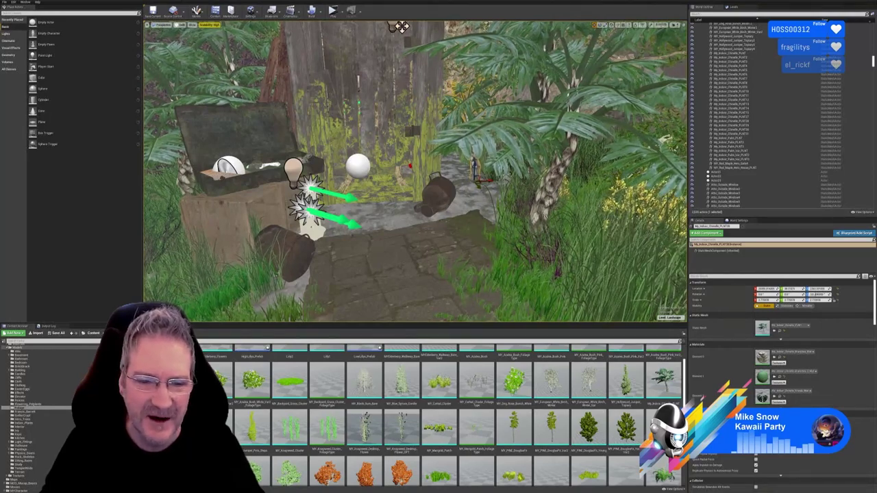
right_click_drag(483, 272, 466, 267)
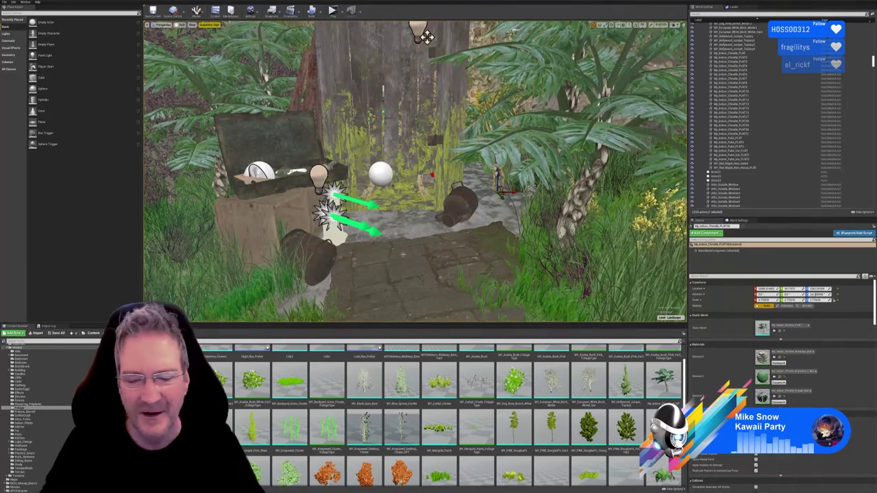
right_click_drag(414, 171, 464, 176)
right_click_drag(365, 55, 373, 65)
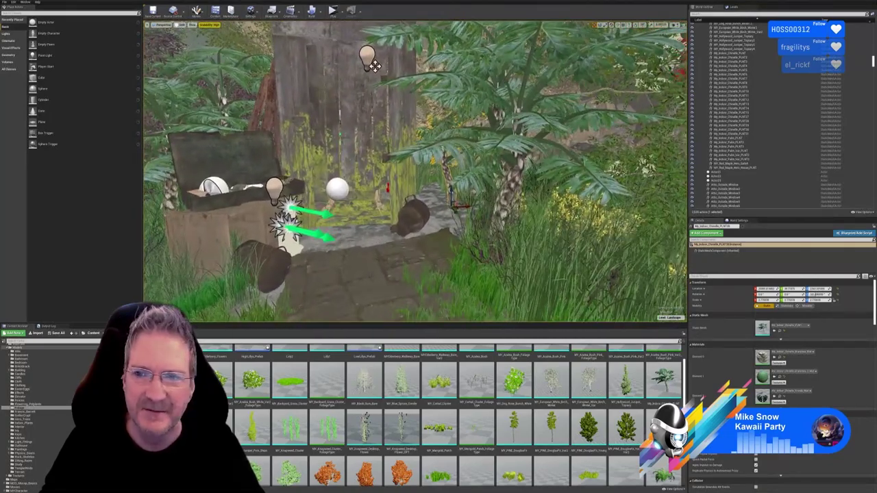
left_click(605, 25)
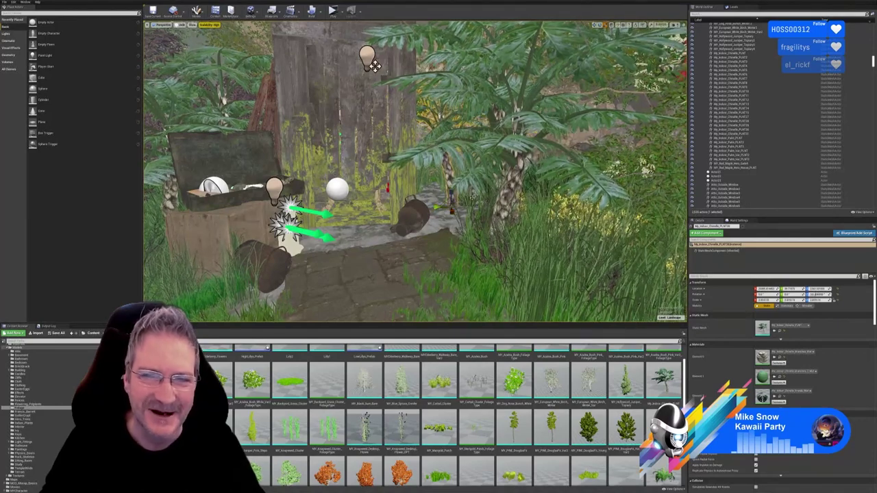
left_click(594, 25)
- Shift the rear plant slightly away from the door on the stone ground and turn it around its trunk
right_click_drag(473, 197, 651, 178)
key("w")
right_click_drag(414, 172, 288, 158)
right_click_drag(312, 71, 312, 71)
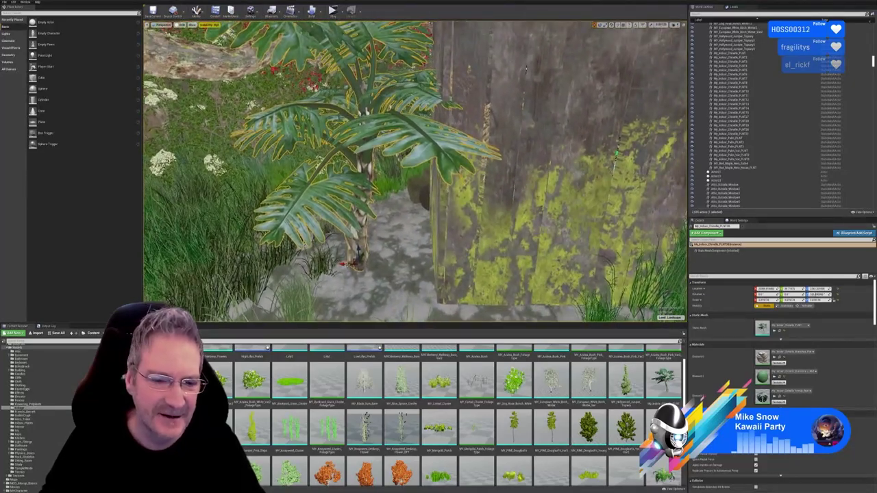
left_click_drag(343, 265, 325, 258)
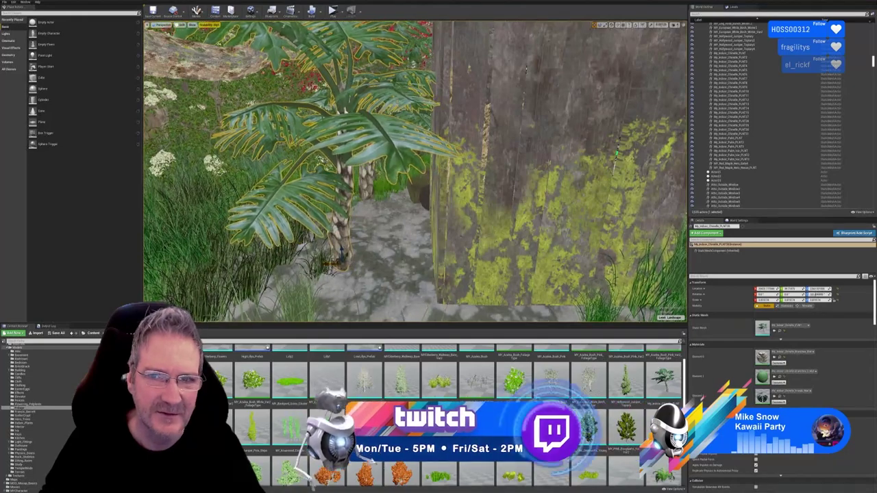
left_click(599, 24)
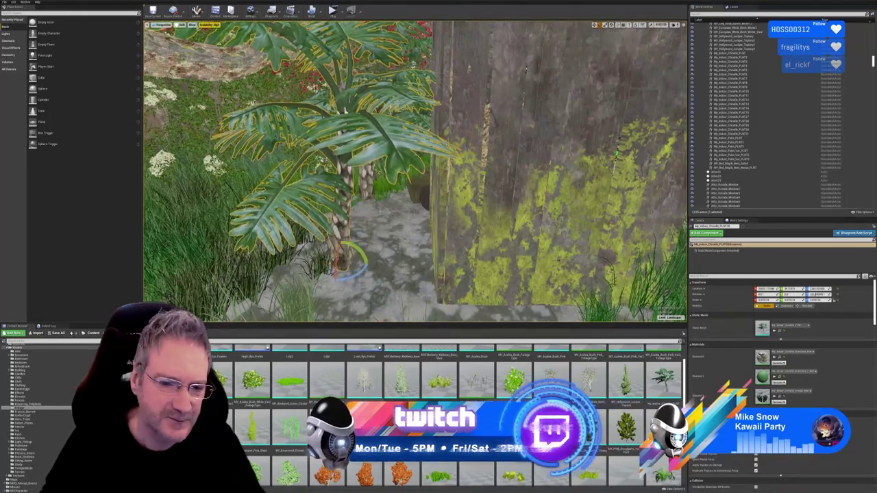
left_click_drag(360, 273, 328, 261)
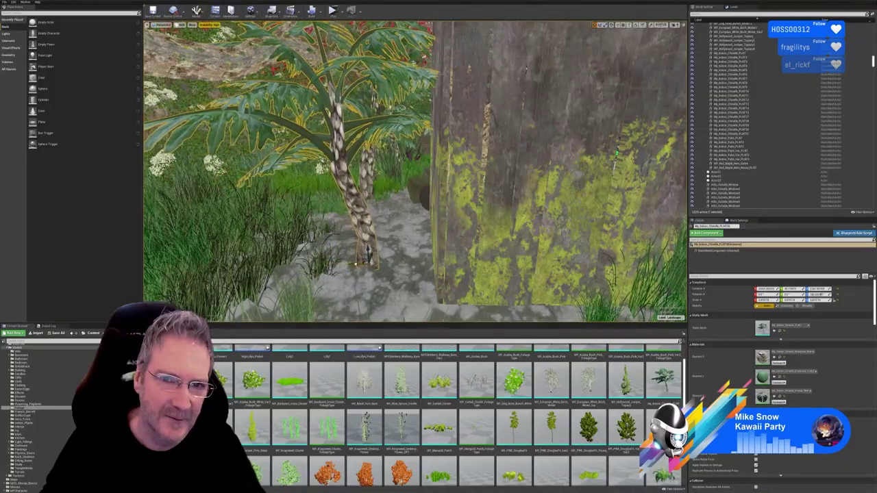
- Clear the selection and review the door, open case and surrounding plants from close up, above and along the stone path
right_click_drag(414, 205, 357, 258)
key("w")
key("s")
key("s")
key("Escape")
key("s")
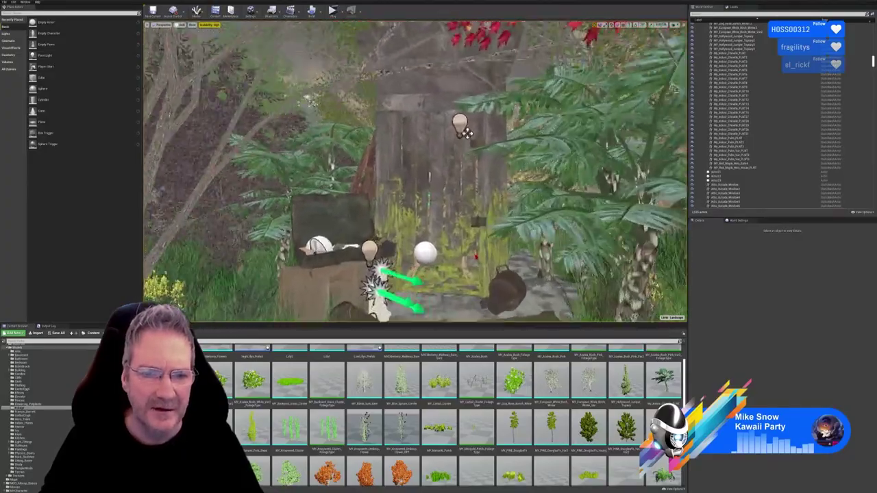
right_click_drag(370, 177, 374, 174)
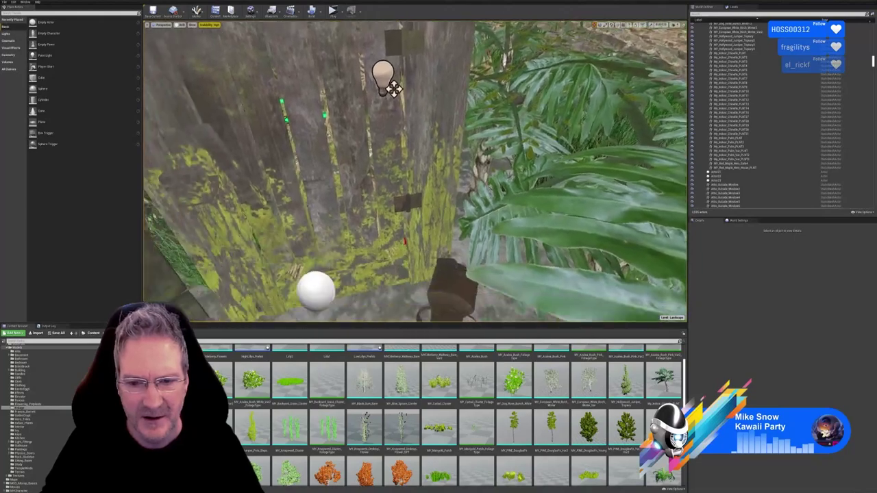
right_click_drag(374, 174, 383, 198)
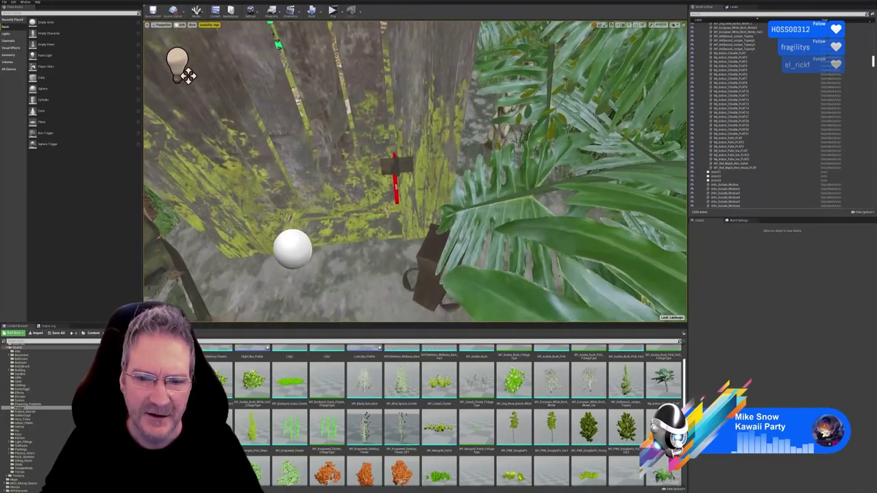
right_click_drag(415, 172, 374, 137)
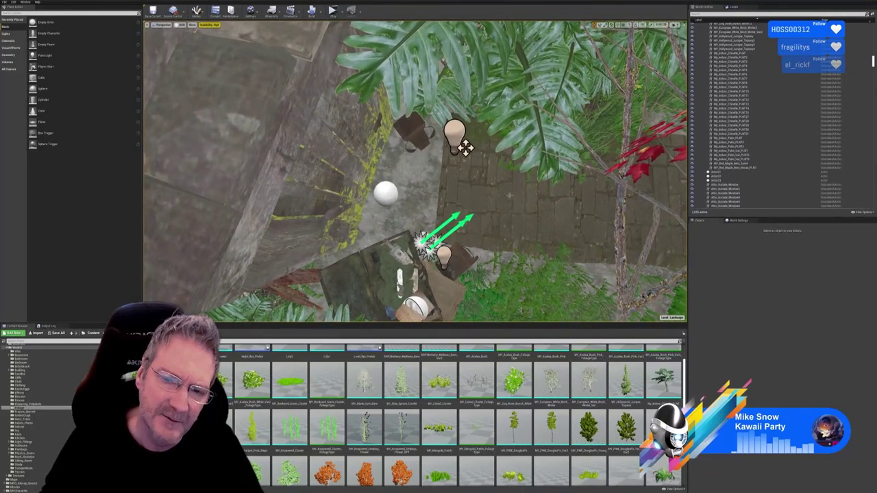
right_click_drag(415, 172, 406, 94)
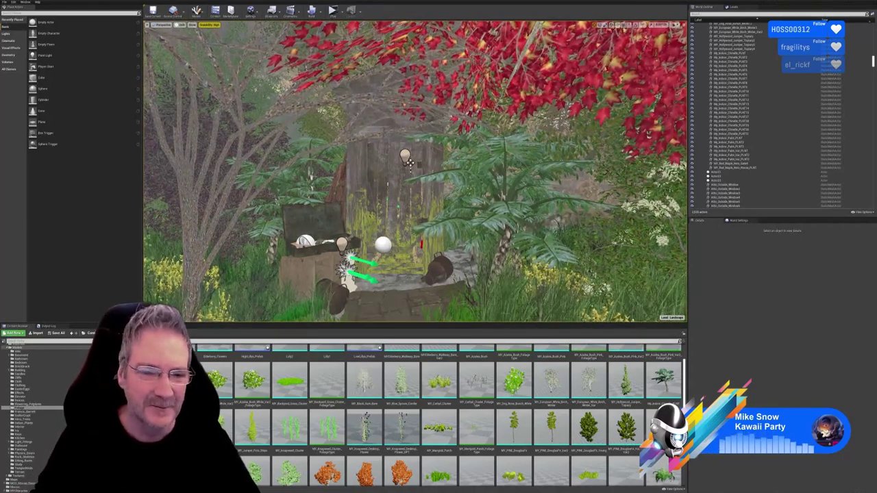
right_click_drag(415, 171, 366, 216)
key("s")
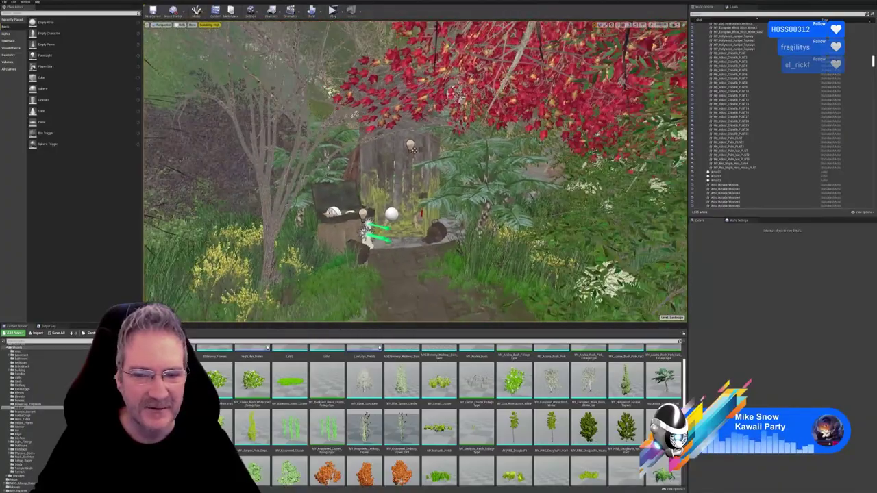
mouse_move(350, 172)
right_mouse_down()
mouse_move(281, 182)
mouse_move(339, 173)
right_mouse_up()
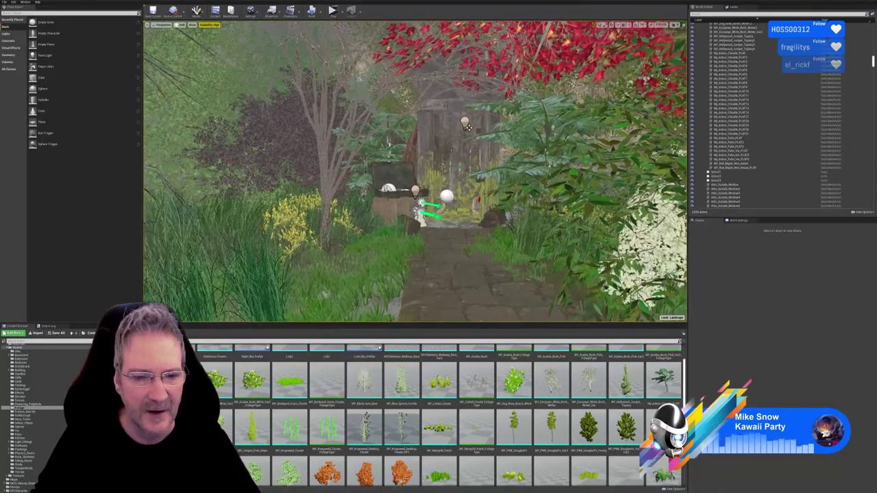
right_click_drag(404, 256, 404, 259)
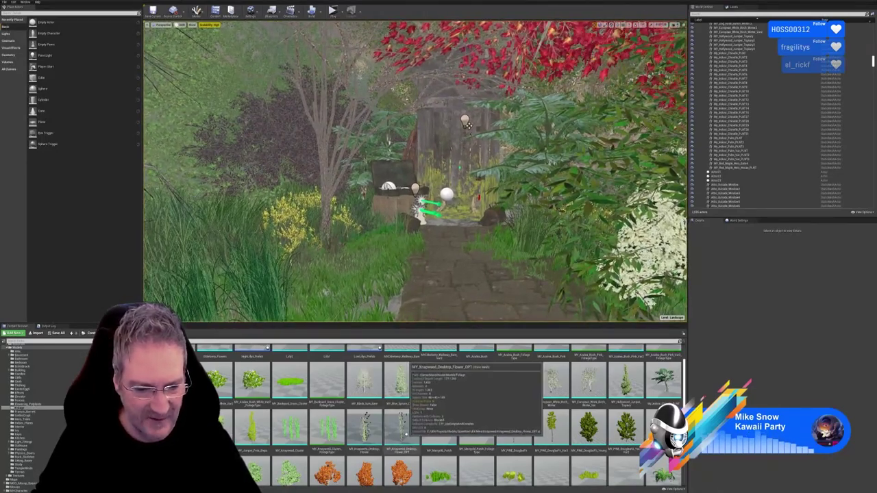
- Preview the Knapweed_Desktop_Flower_OPT static mesh up close in the mesh editor, and close it
left_click(402, 428)
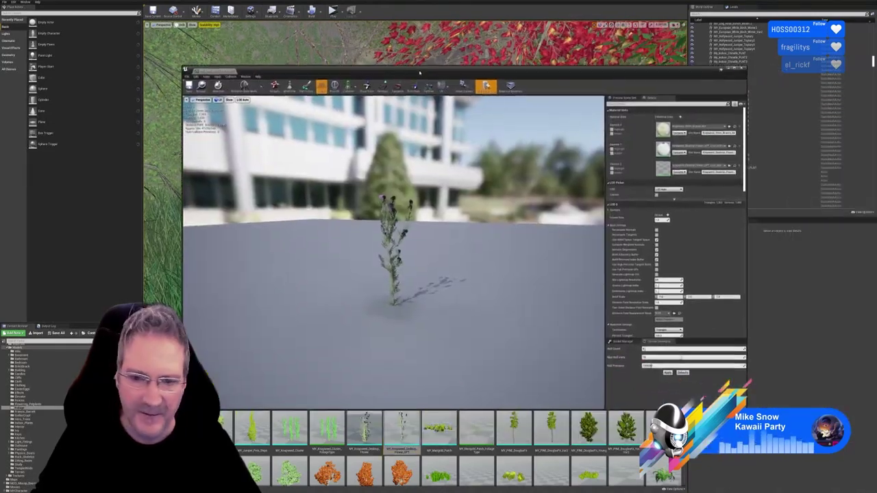
left_click_drag(393, 251, 352, 189)
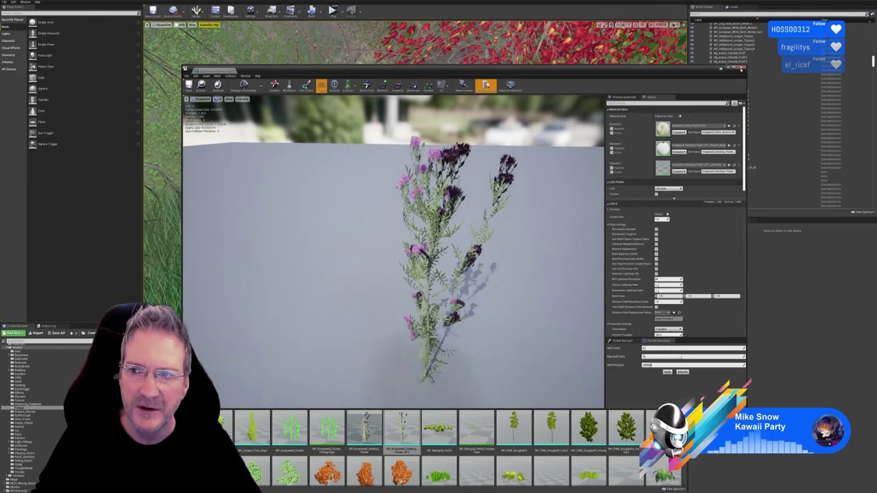
left_click(741, 69)
- Check the details of the OPT knapweed flower asset and examine the tall grass beside the yellow-flowering bushes
scroll(452, 172, "up", 5)
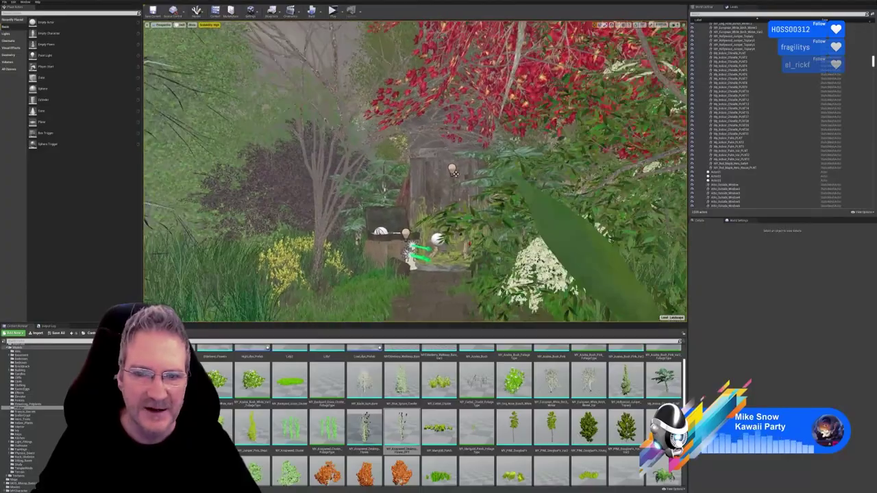
key("w")
right_click_drag(452, 172, 467, 183)
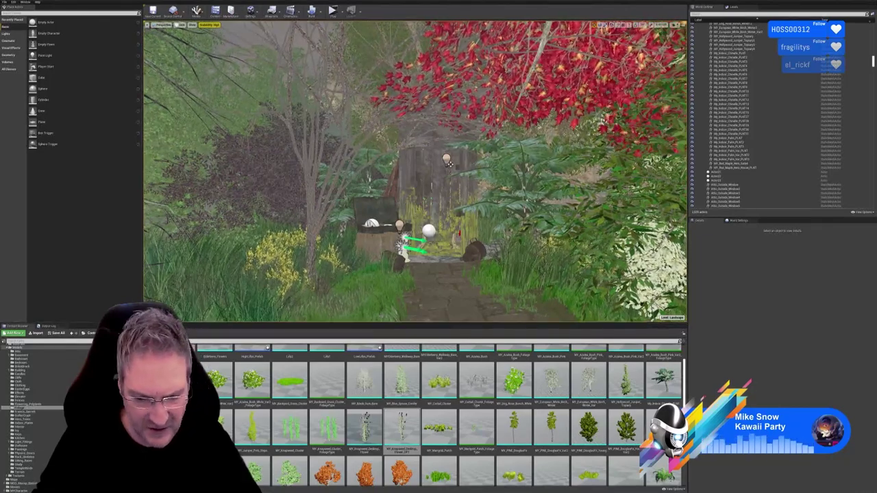
scroll(564, 367, "down", 1)
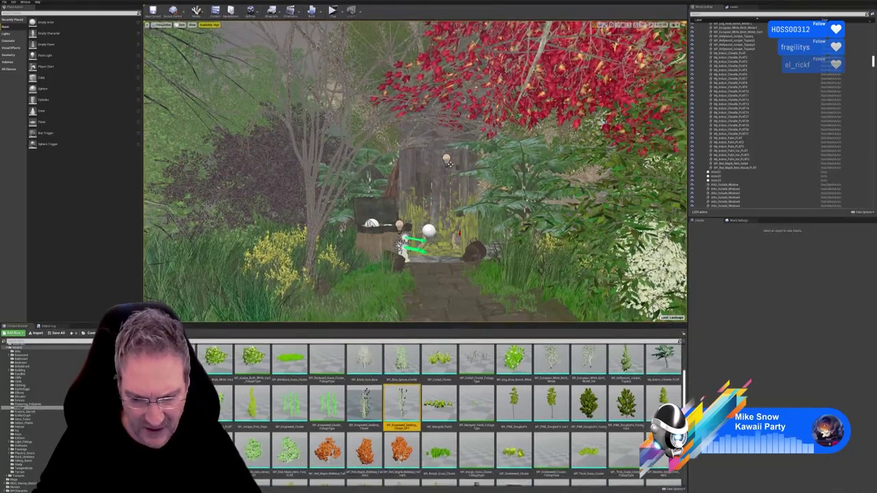
scroll(563, 367, "up", 3)
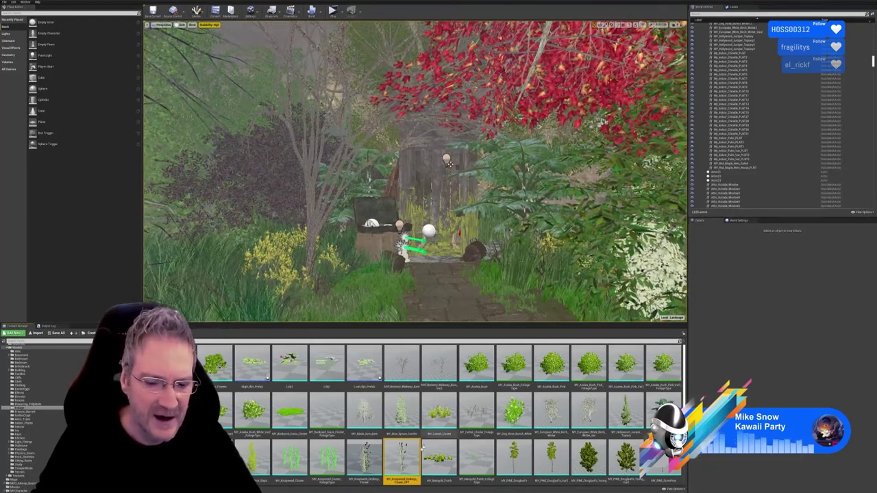
mouse_move(406, 452)
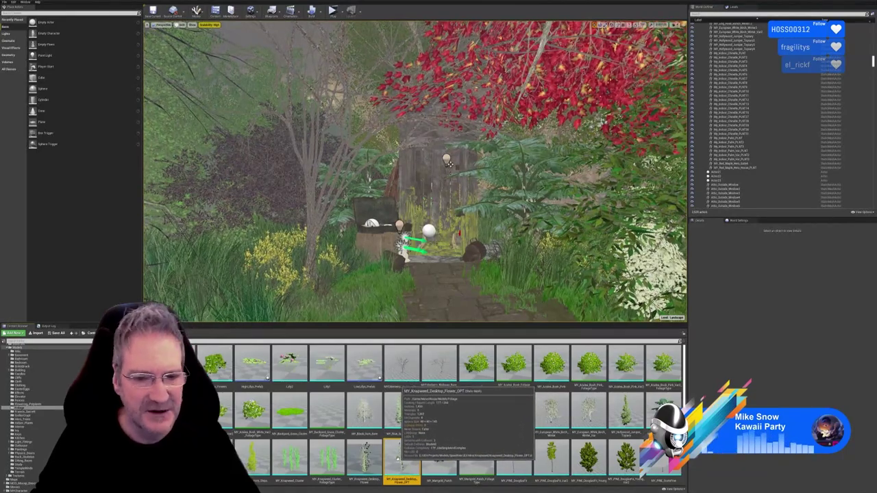
right_click_drag(433, 286, 448, 296)
key("w")
key("w")
key("w")
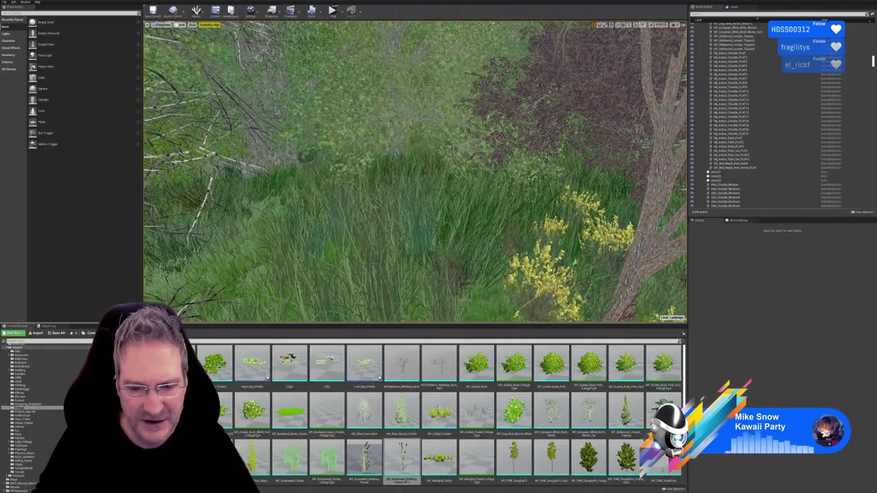
key("s")
mouse_move(375, 208)
right_mouse_down()
mouse_move(480, 240)
mouse_move(541, 229)
mouse_move(438, 222)
mouse_move(449, 233)
mouse_move(380, 208)
right_mouse_up()
key("w")
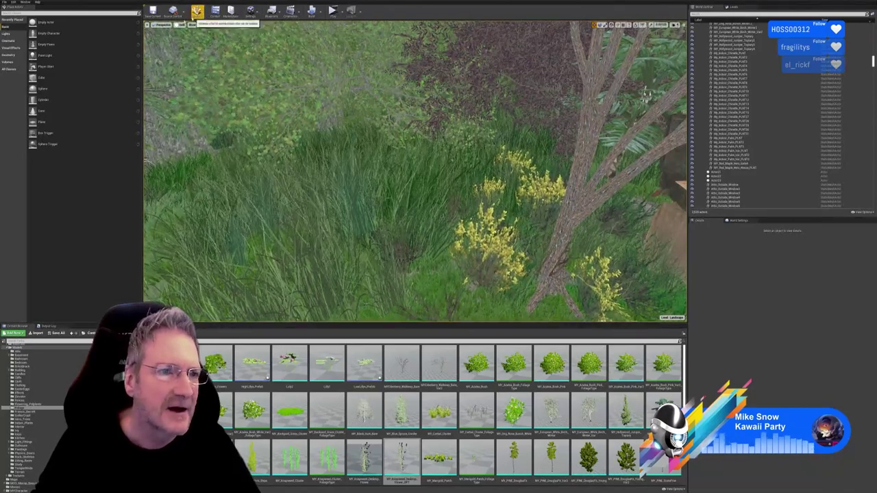
- Frame the door at the end of the stone path again and save all changes
right_click_drag(405, 122, 548, 121)
right_click_drag(415, 171, 314, 157)
left_click_drag(492, 165, 513, 175)
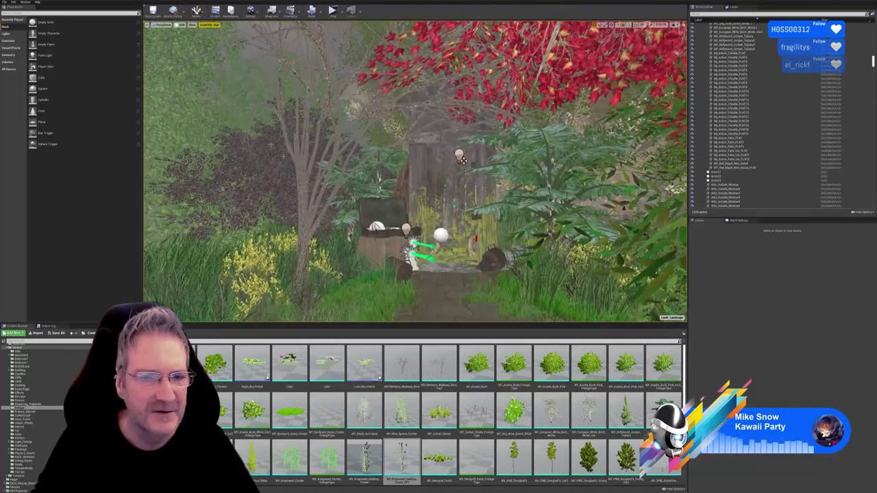
left_click(5, 3)
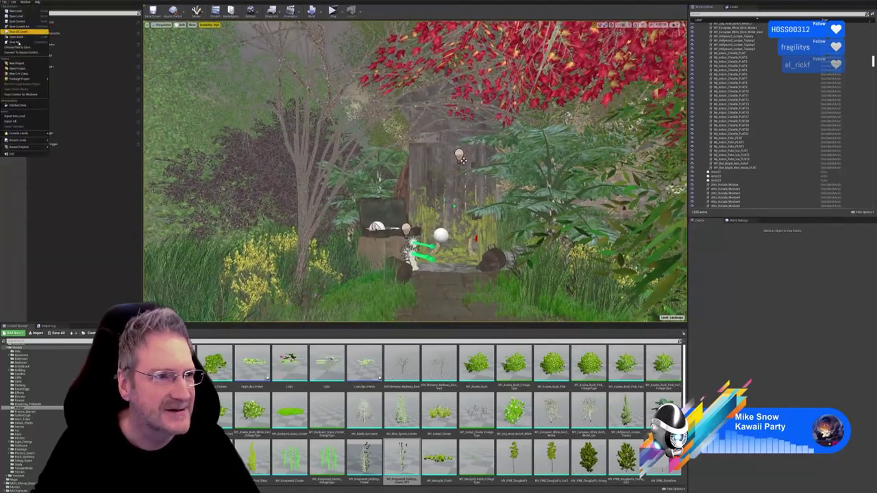
left_click(41, 47)
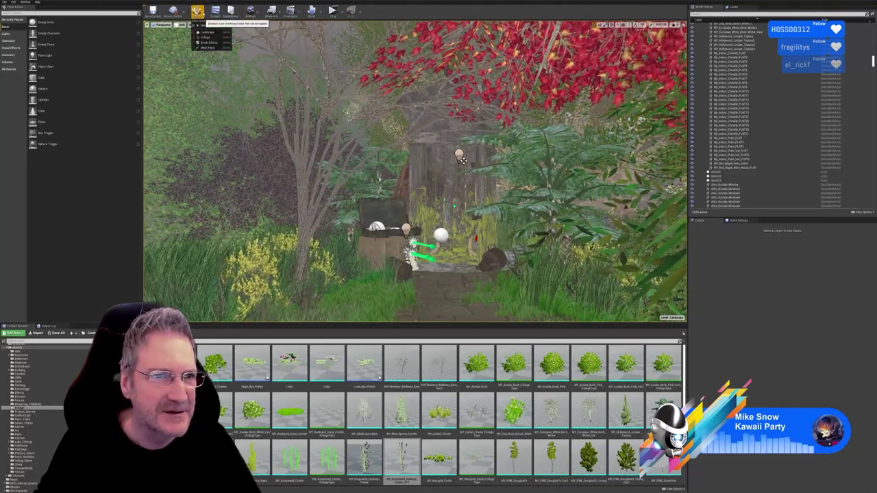
- Switch to foliage editing and select the tall grass clumps near the yellow-flowering bushes as individual instances
left_click(206, 37)
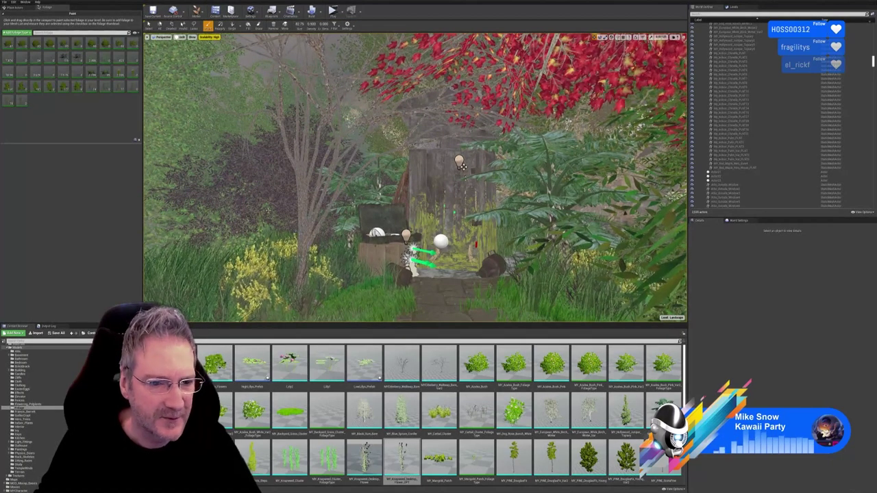
right_click_drag(415, 177, 256, 219)
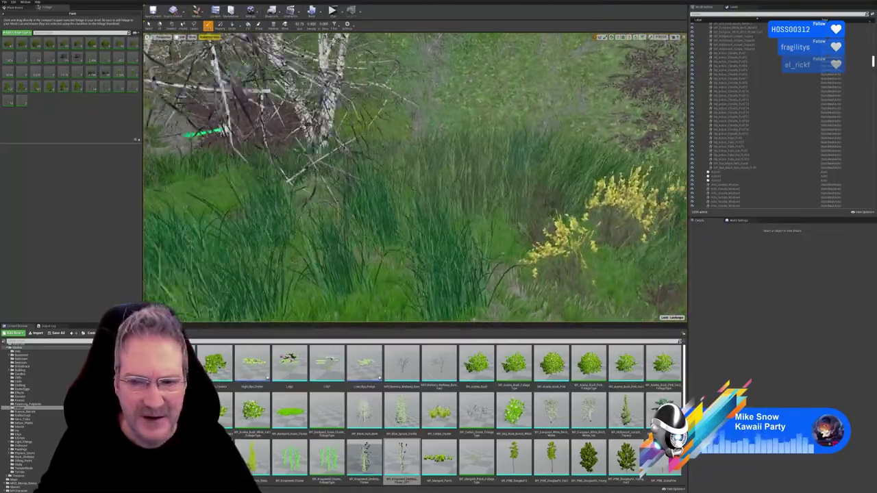
right_click_drag(414, 176, 396, 152)
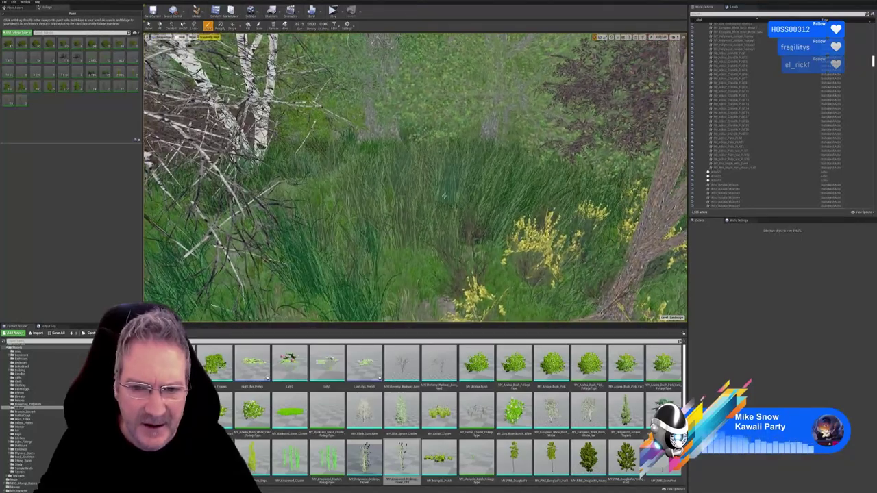
left_click(150, 27)
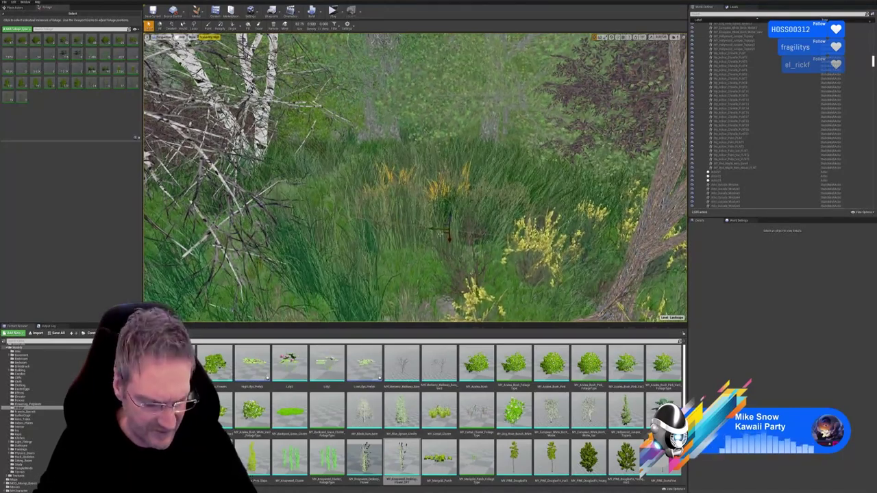
right_click_drag(408, 253, 458, 255)
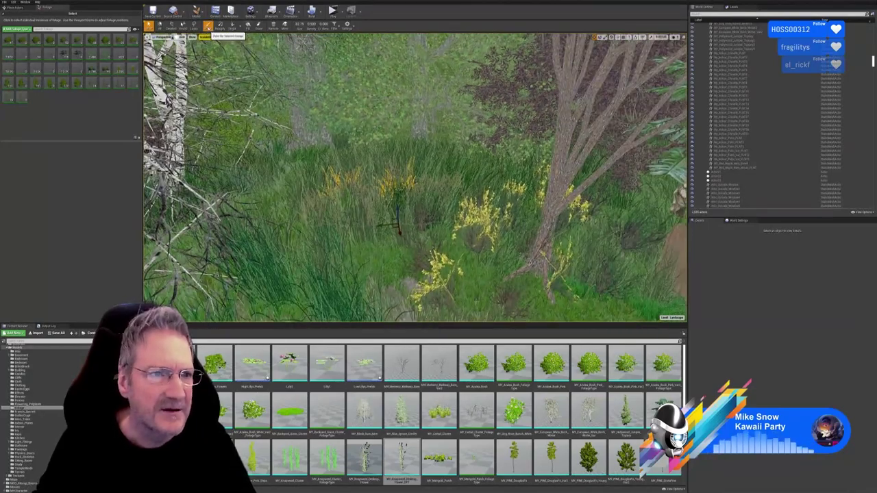
- Switch to foliage painting and look through the existing foliage types that can be added for a knapweed flower entry
left_click(208, 27)
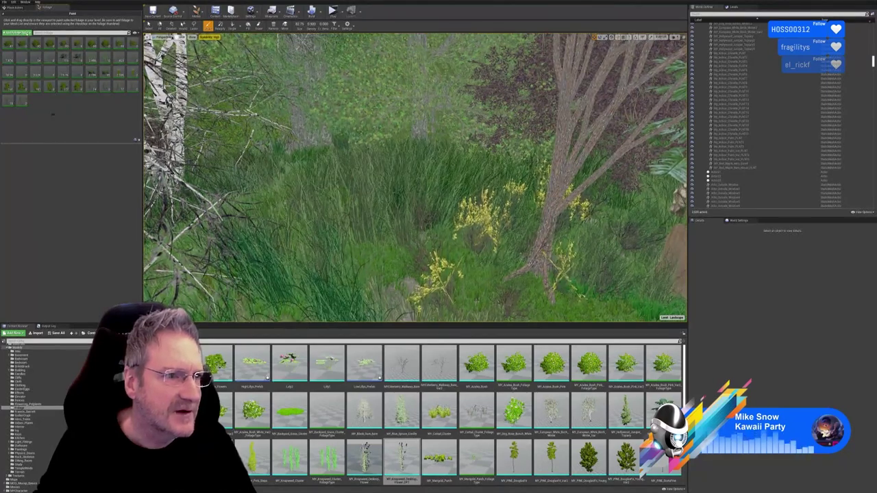
left_click(17, 32)
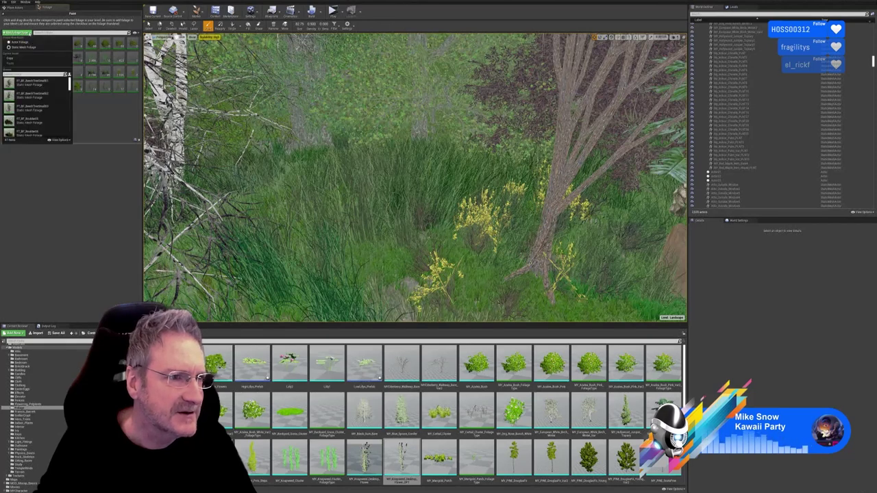
scroll(69, 82, "down", 5)
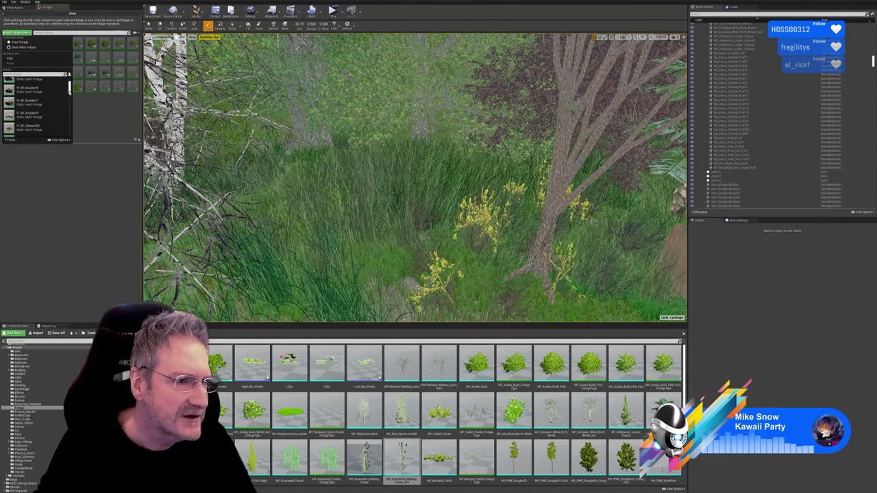
scroll(41, 100, "down", 4)
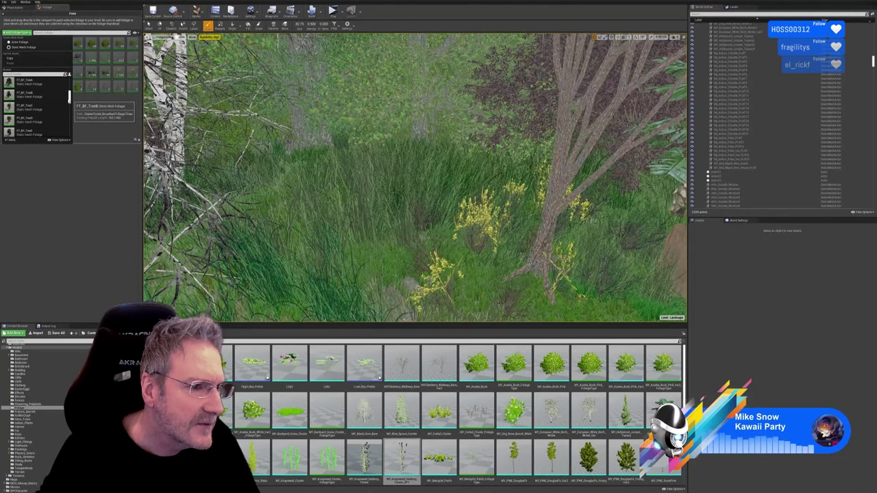
scroll(41, 103, "down", 4)
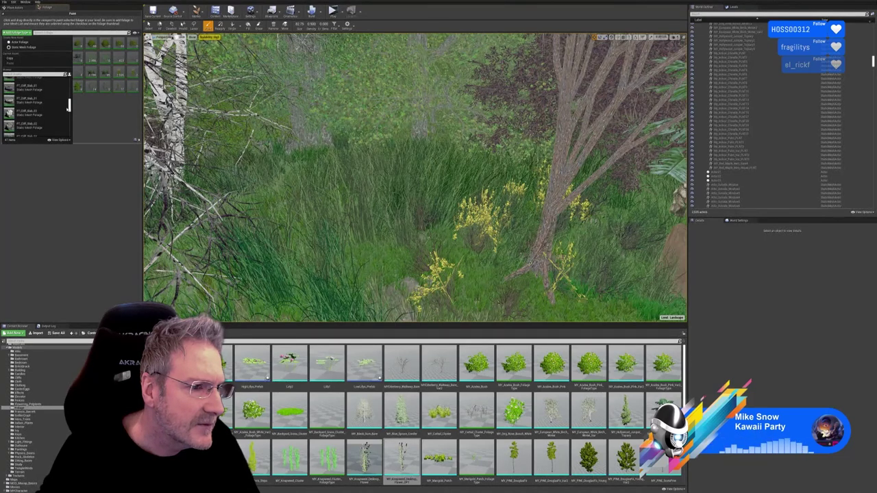
scroll(68, 109, "down", 3)
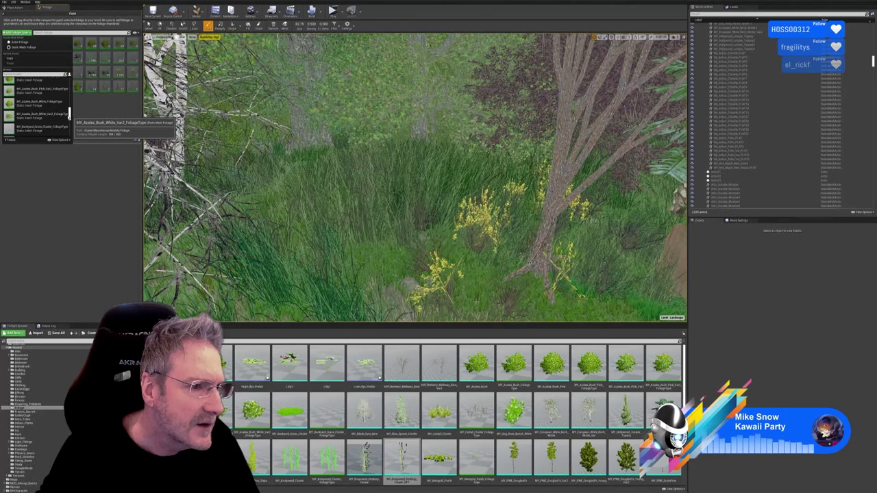
scroll(68, 116, "down", 2)
scroll(41, 110, "down", 6)
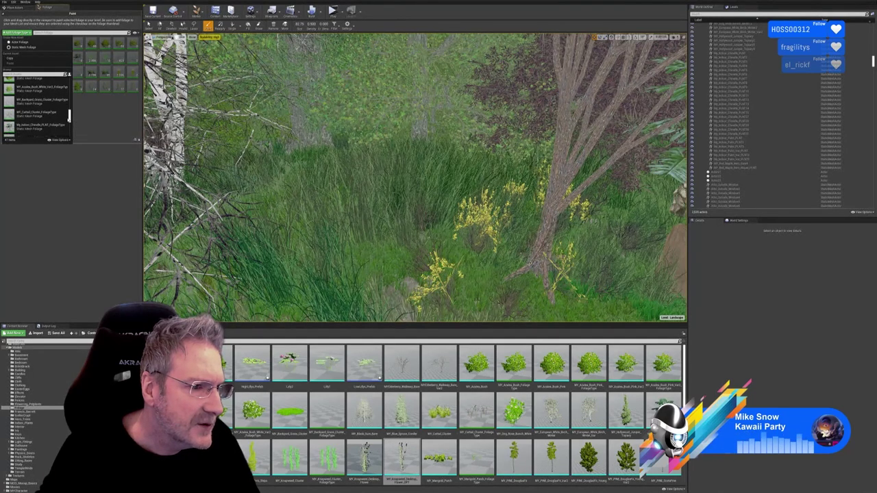
scroll(41, 110, "down", 4)
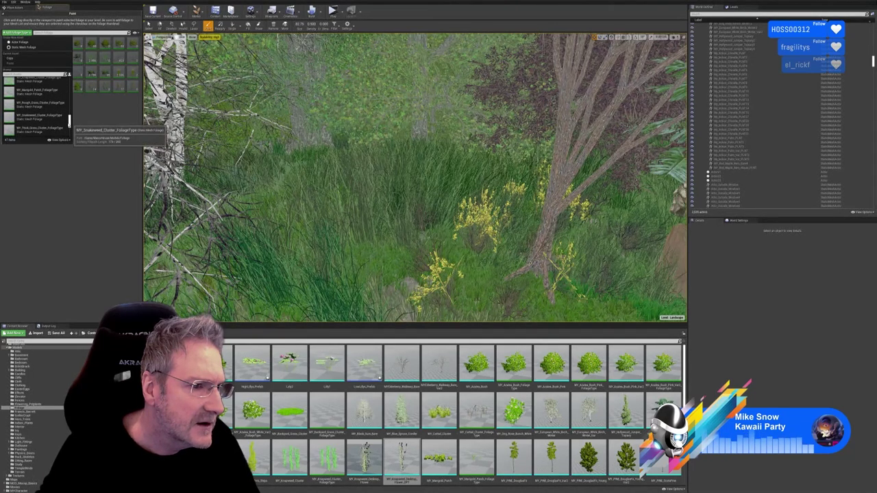
scroll(37, 110, "down", 4)
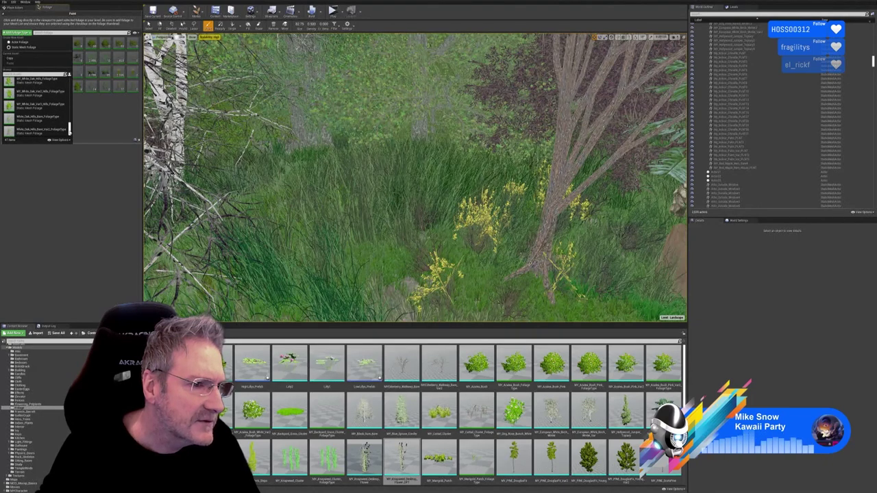
scroll(37, 106, "down", 1)
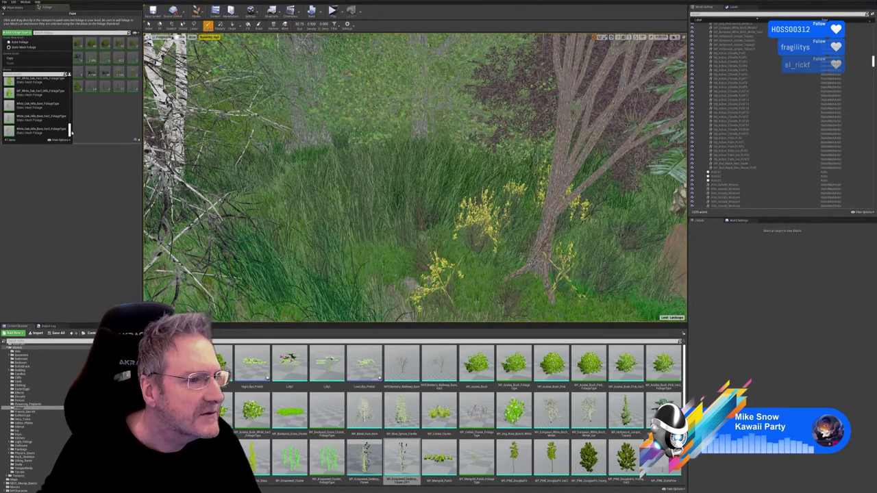
scroll(69, 128, "up", 4)
scroll(70, 126, "up", 3)
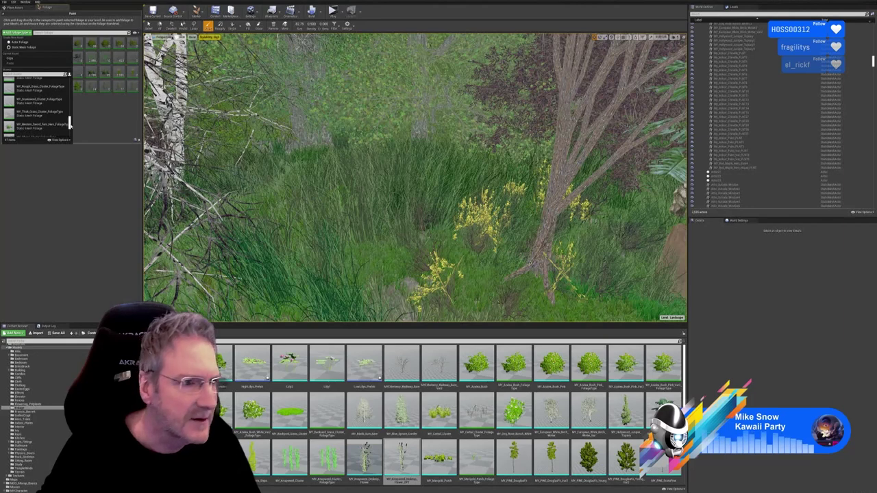
scroll(69, 122, "up", 2)
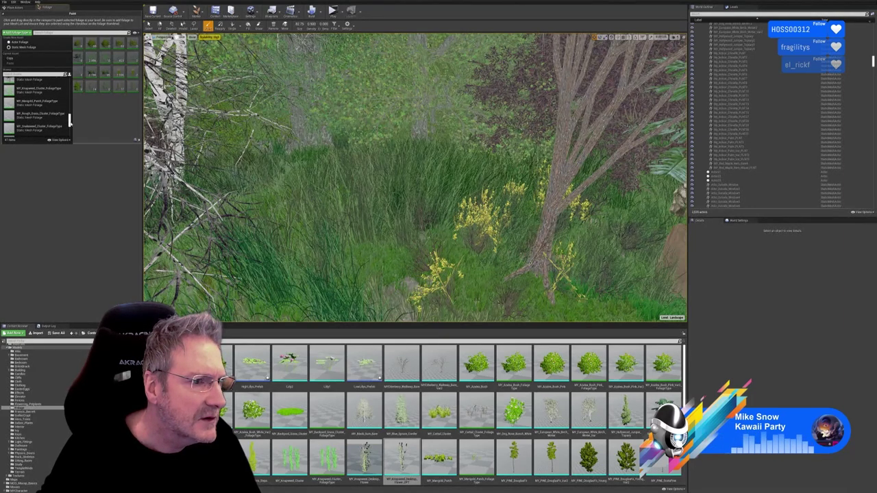
scroll(69, 120, "up", 2)
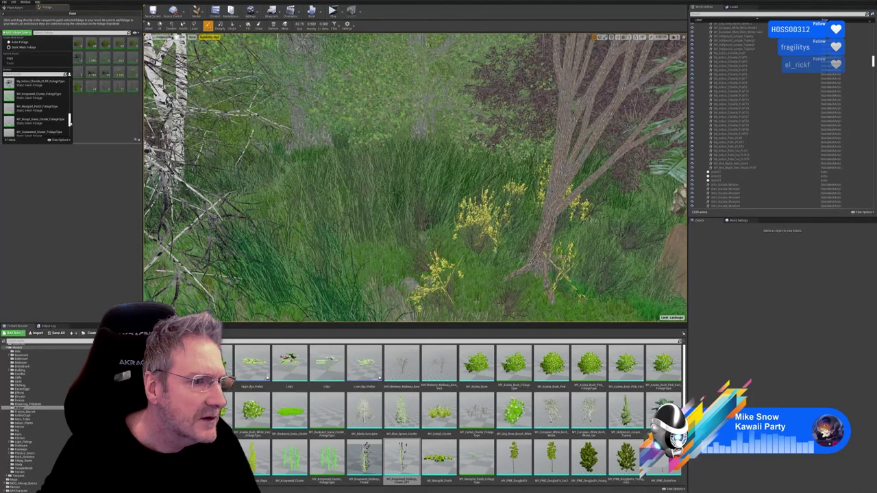
scroll(69, 120, "up", 2)
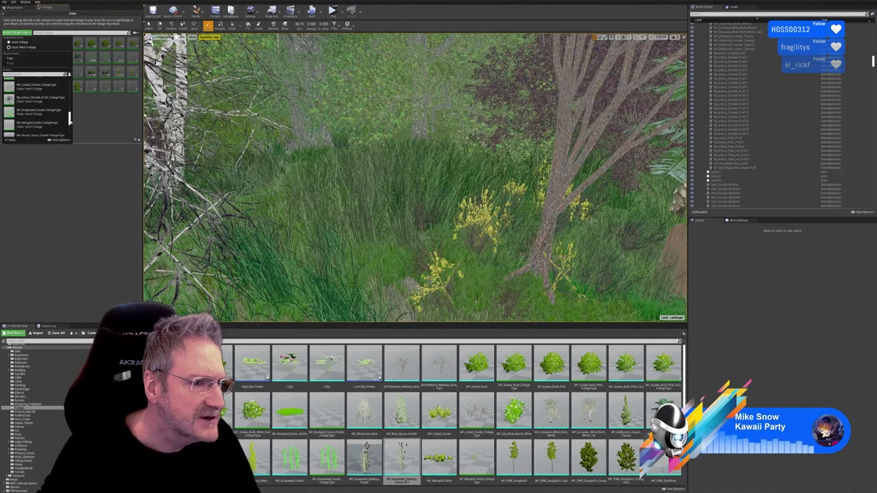
scroll(70, 120, "up", 2)
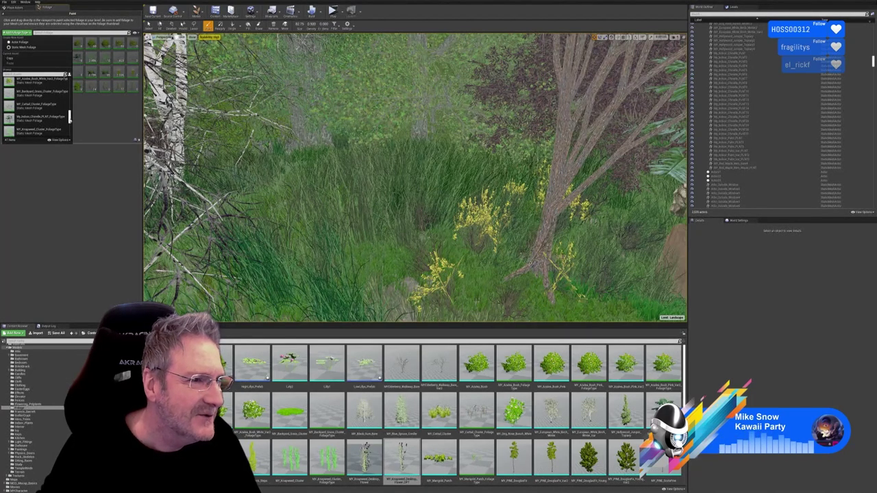
scroll(69, 116, "up", 3)
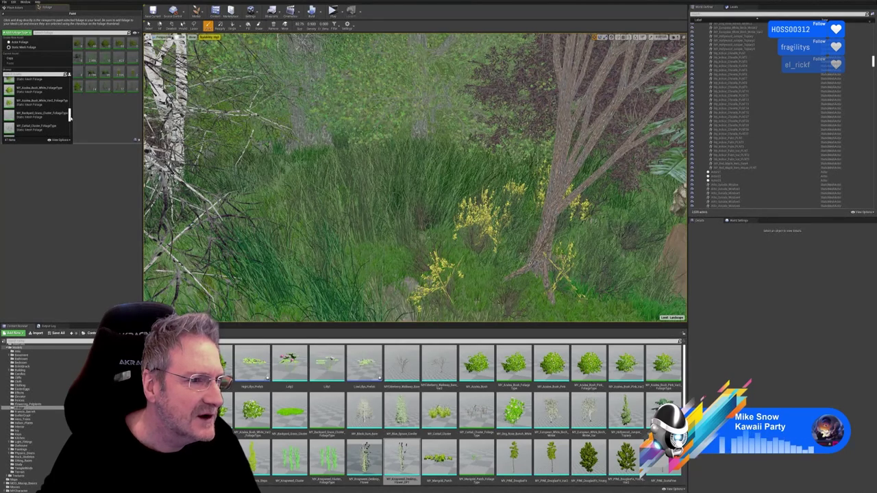
scroll(69, 113, "up", 4)
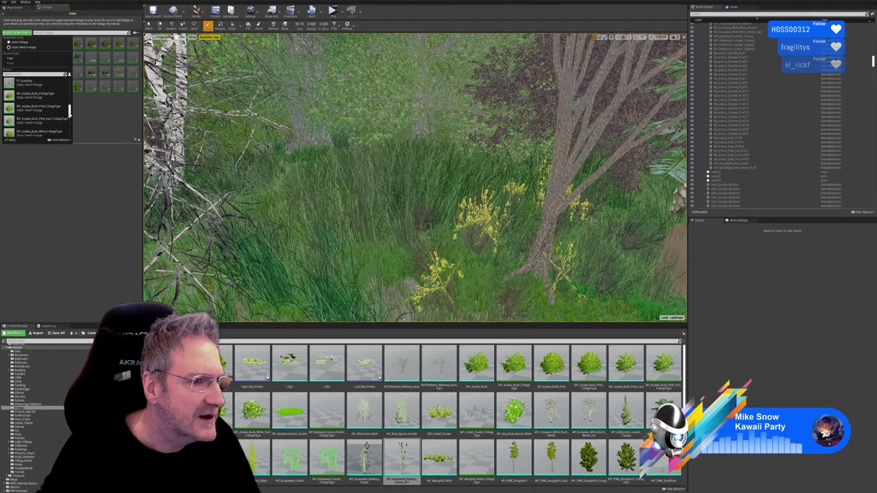
scroll(69, 109, "up", 5)
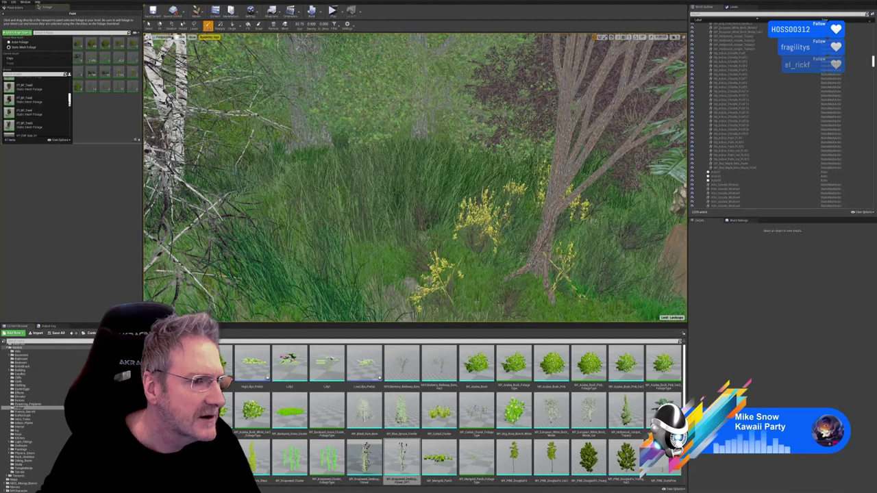
scroll(70, 105, "down", 3)
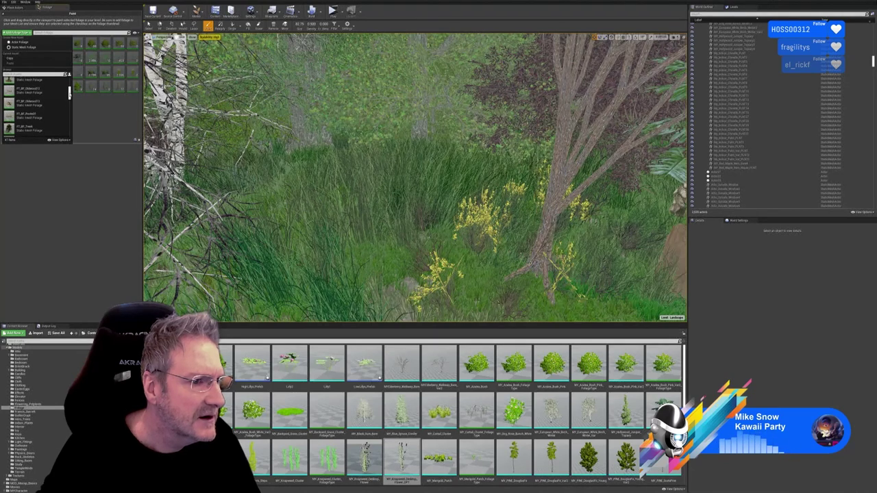
scroll(70, 106, "down", 3)
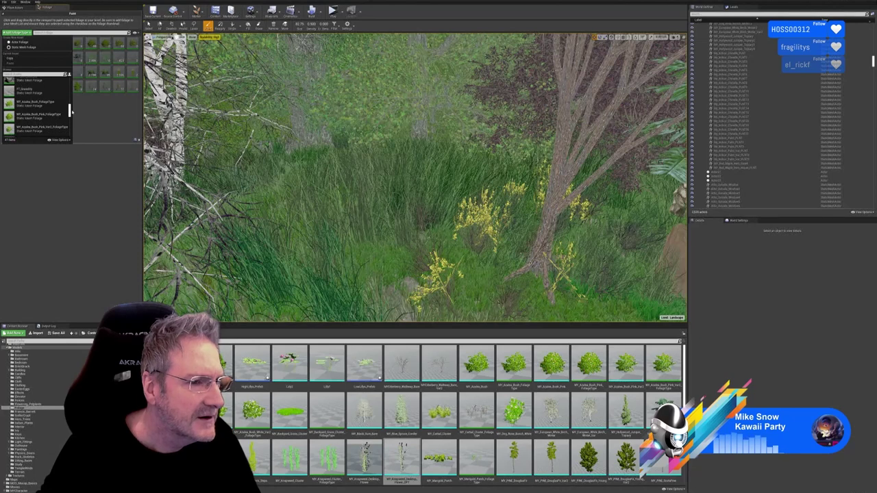
scroll(69, 110, "down", 5)
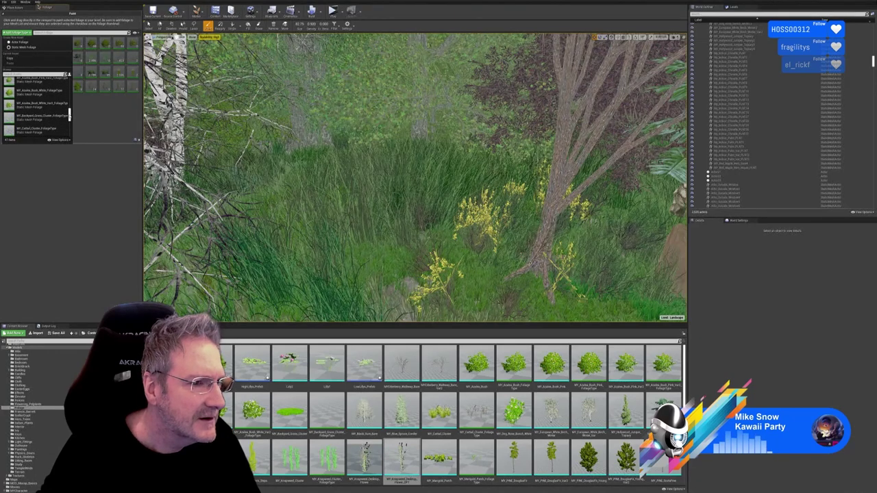
scroll(41, 110, "down", 4)
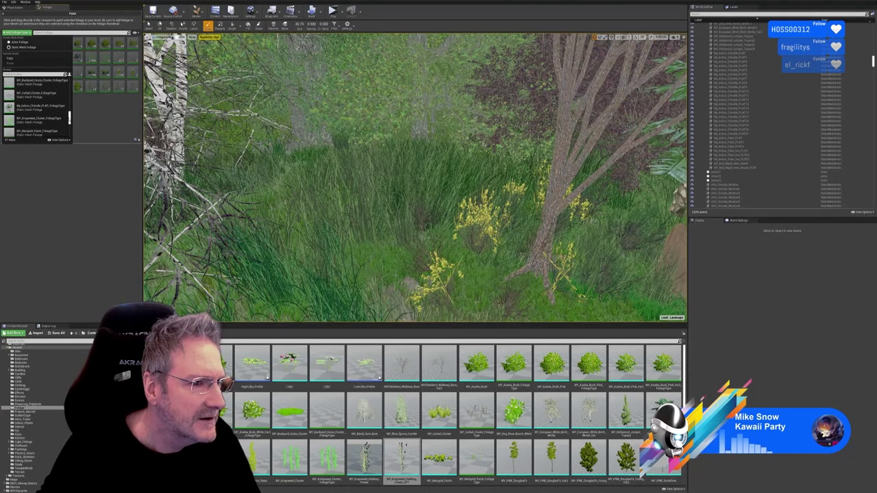
scroll(68, 120, "down", 5)
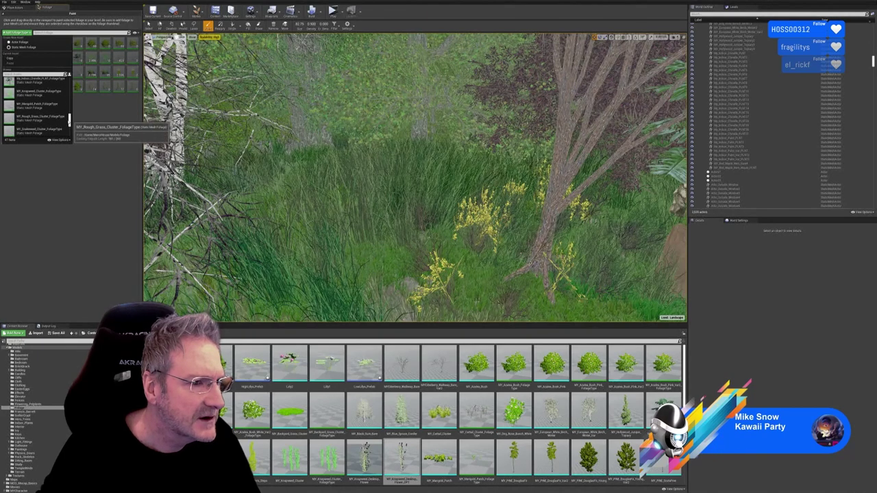
scroll(69, 125, "down", 4)
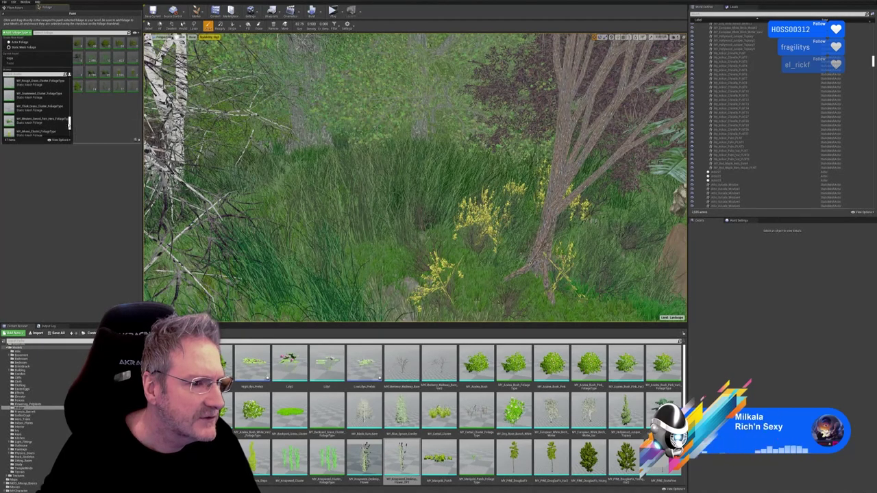
scroll(37, 106, "down", 4)
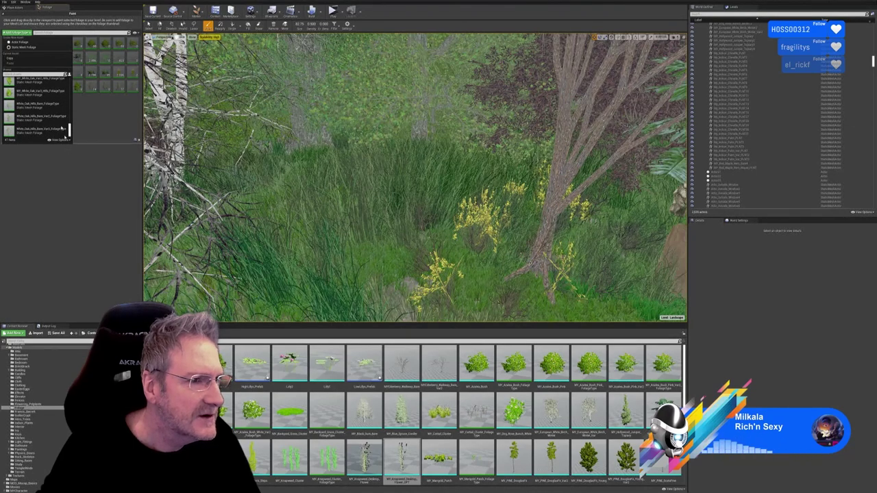
- Search the foliage palette for the MY_Kn knapweed types, and clear the search
left_click(41, 34)
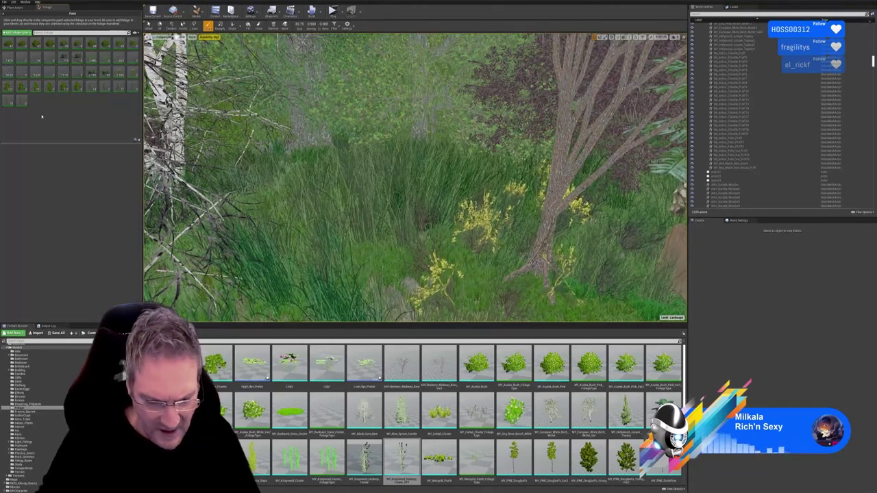
type("mY_kn")
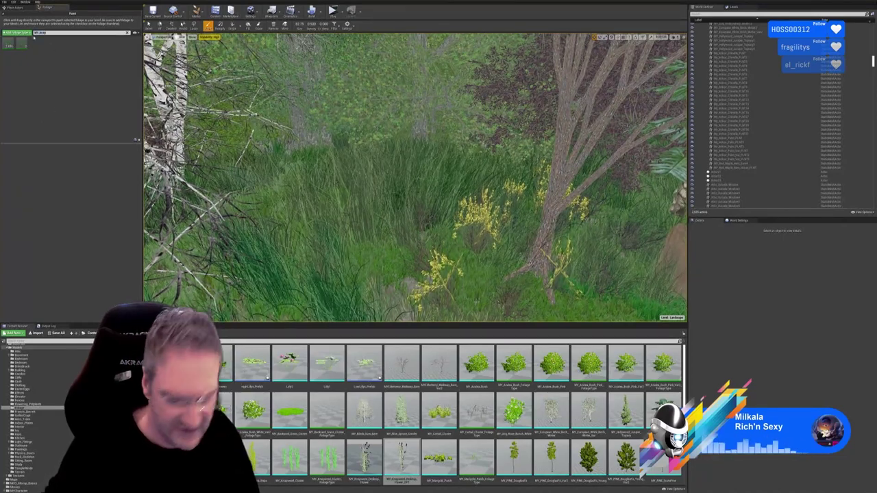
key("BackSpace")
key("BackSpace")
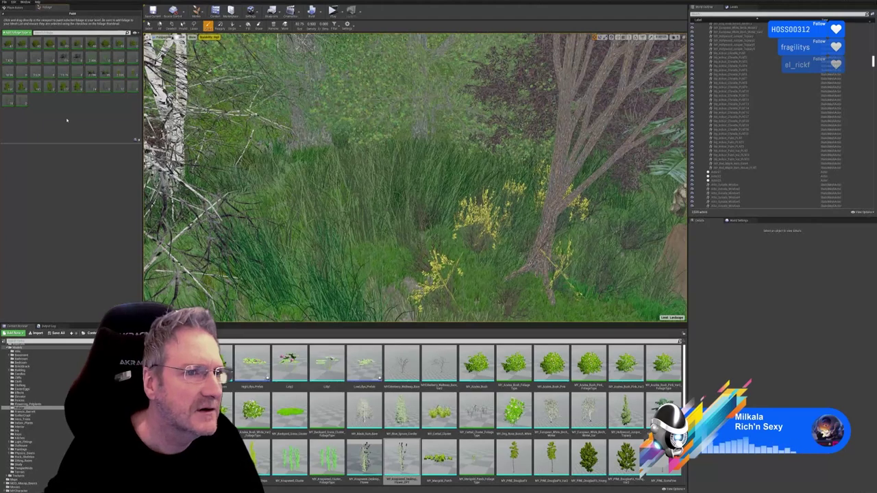
- Search the existing foliage types available to add for "MY_Kna"
left_click(27, 33)
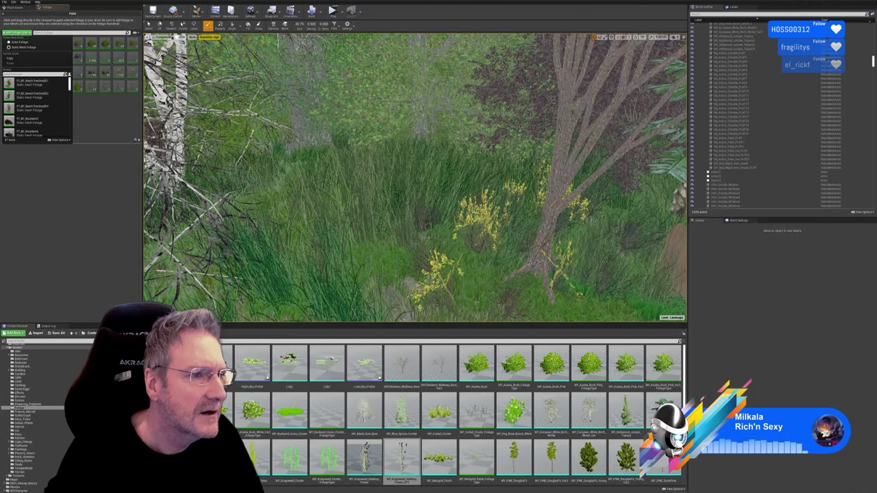
type("MY")
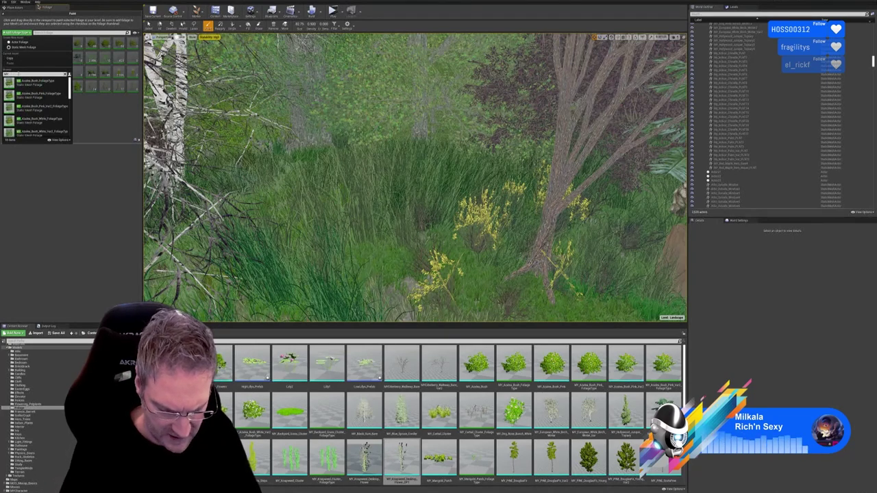
type("_Kna")
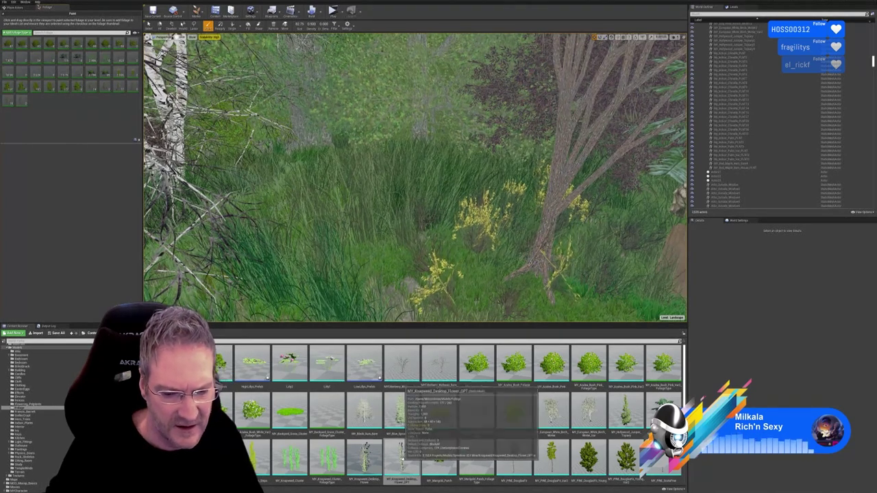
- Add the MY_Knapweed_Desktop_Flower_OPT mesh to the foliage palette, saving it as MY_Knapweed_Desktop_Flower_OPT_FoliageType
left_click_drag(402, 458, 71, 96)
left_click_drag(115, 154, 101, 125)
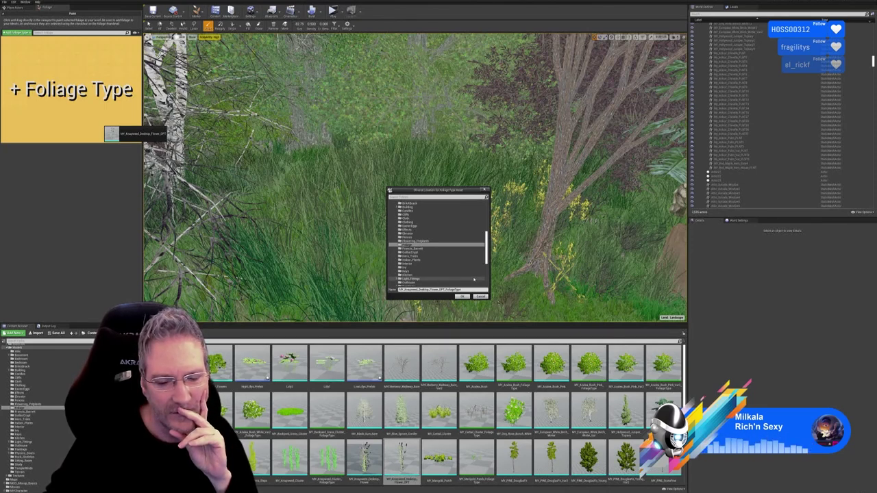
left_click(463, 296)
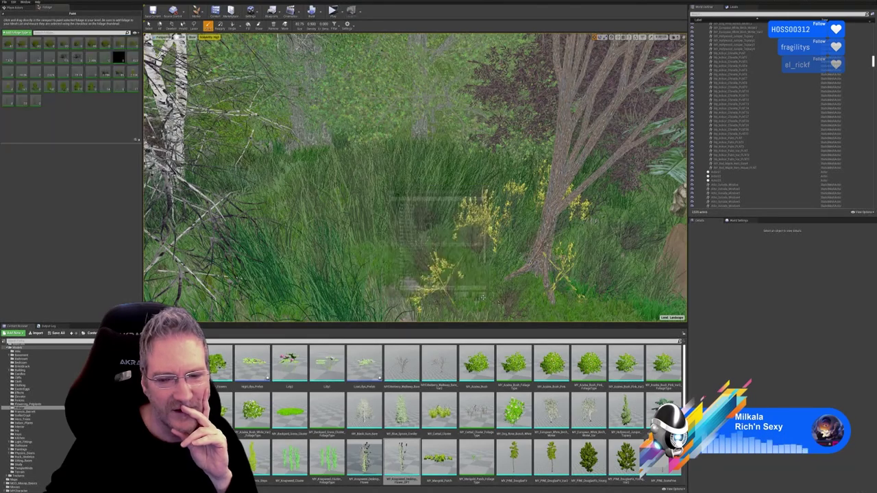
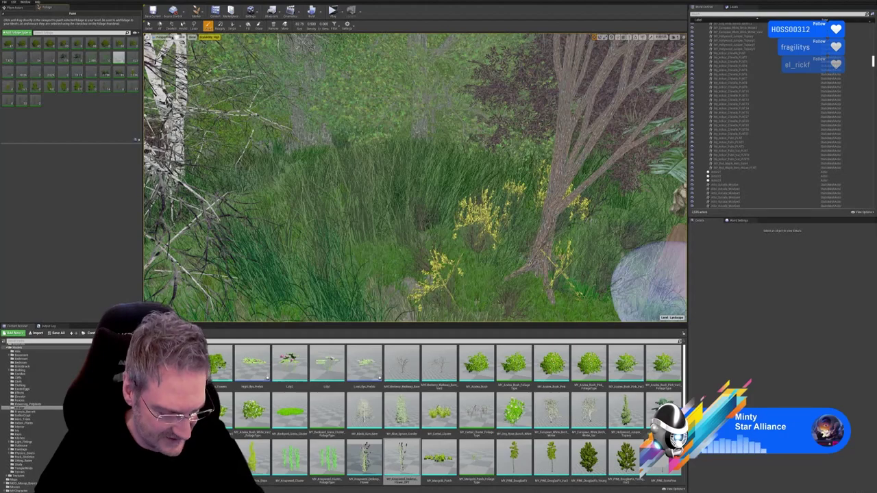
- Switch to the web browser showing the 3D artist's portfolio home page
key("alt+Tab")
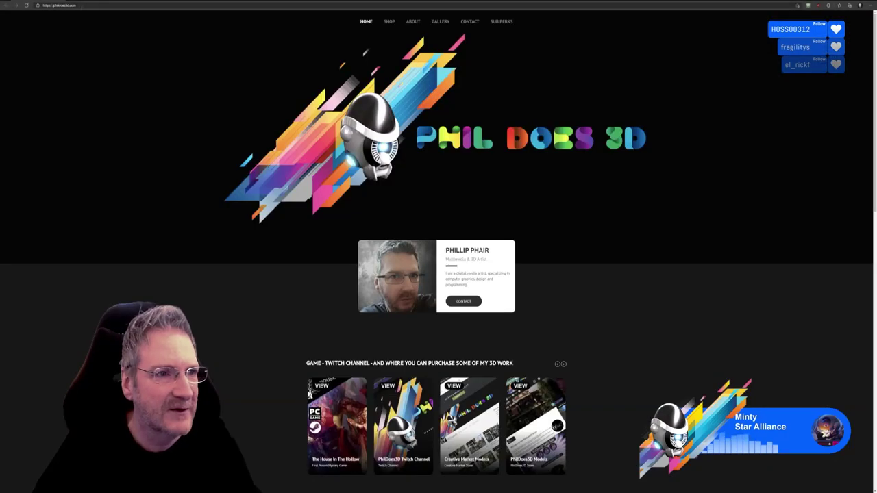
- Open the copied Discord image link of the monster truck engine close-up in the browser and enlarge the picture
left_click(83, 5)
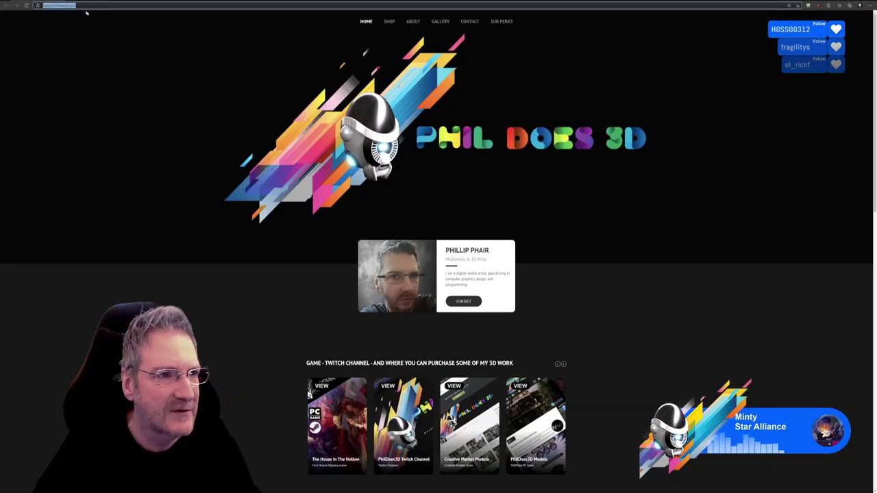
key("ctrl+v")
key("Return")
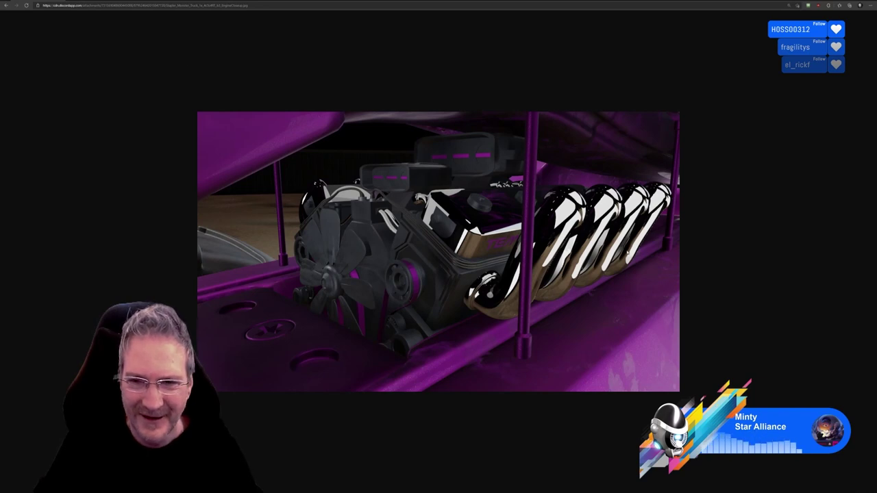
key("ctrl+plus")
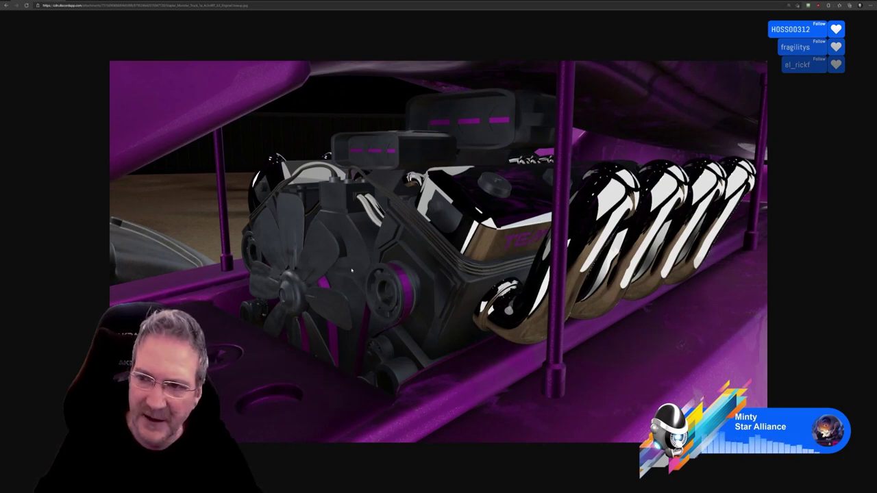
scroll(351, 270, "up", 1, "ctrl")
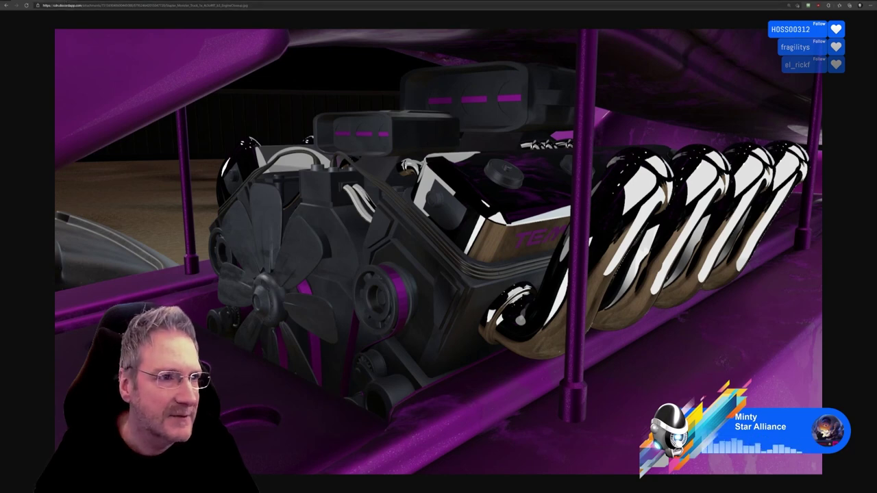
- Open the copied monster truck render link in a new browser tab
key("ctrl+t")
key("ctrl+v")
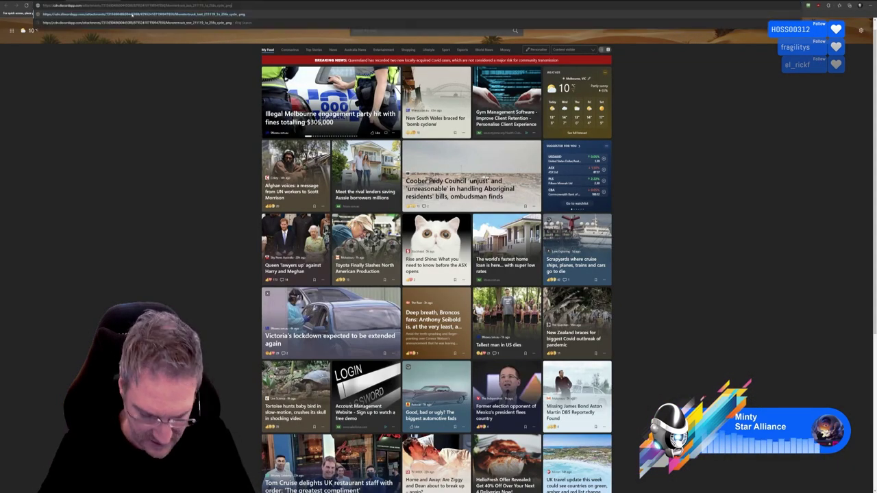
key("Return")
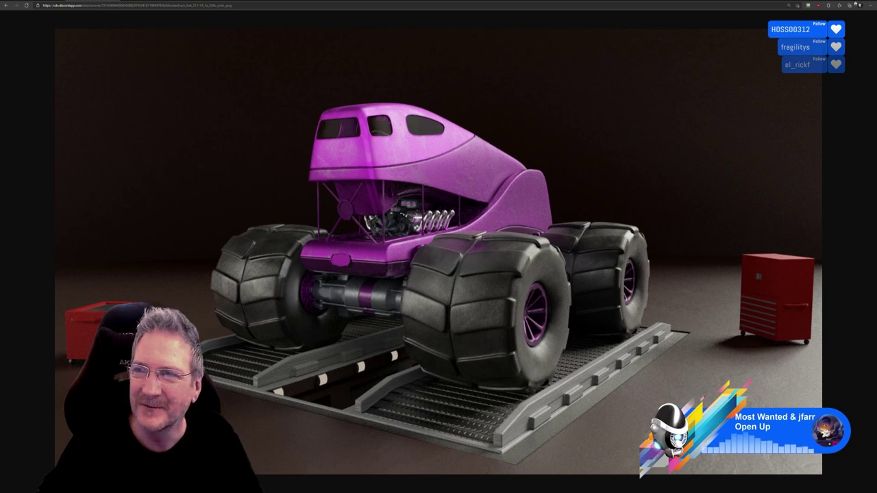
- Return to Unreal Engine, add the MY_Knapweed_Desktop_Flower_OPT mesh to the foliage palette as a saved foliage type, and select that type
key("alt+Tab")
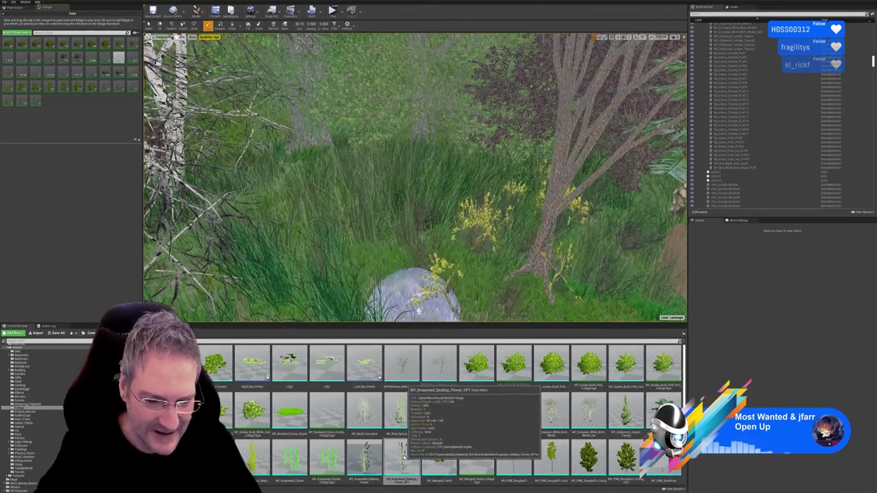
left_click_drag(402, 455, 101, 122)
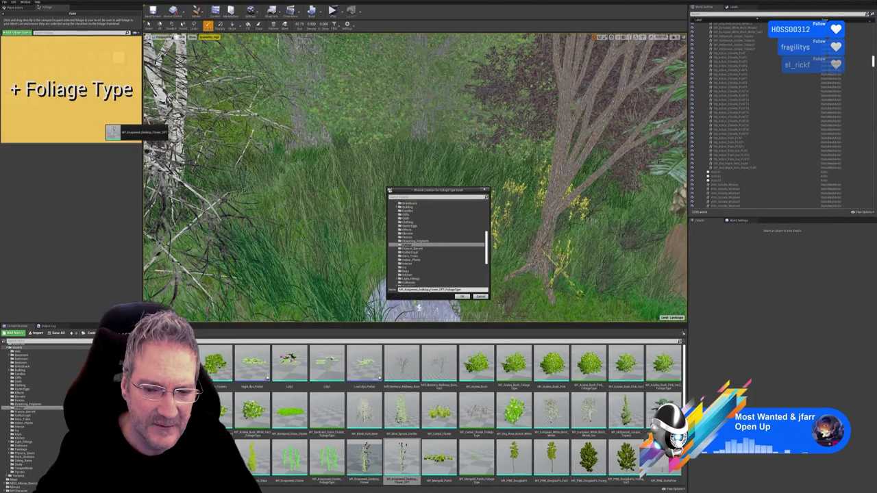
left_click(462, 297)
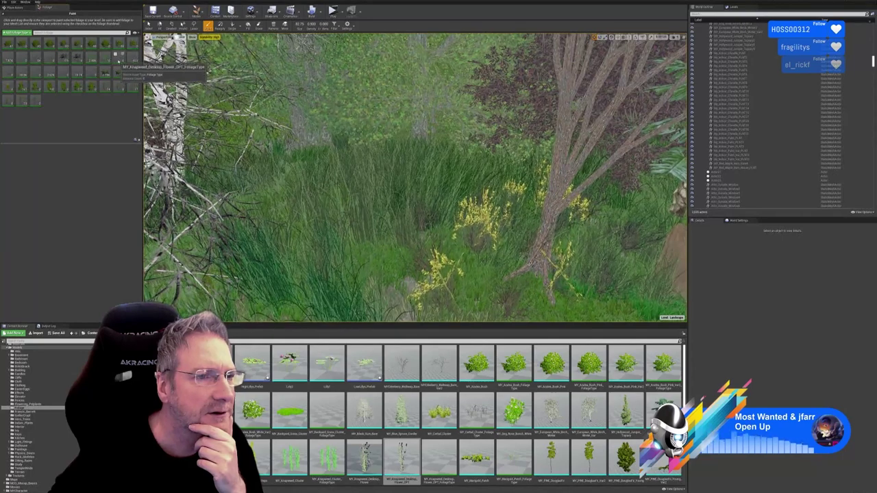
left_click(118, 56)
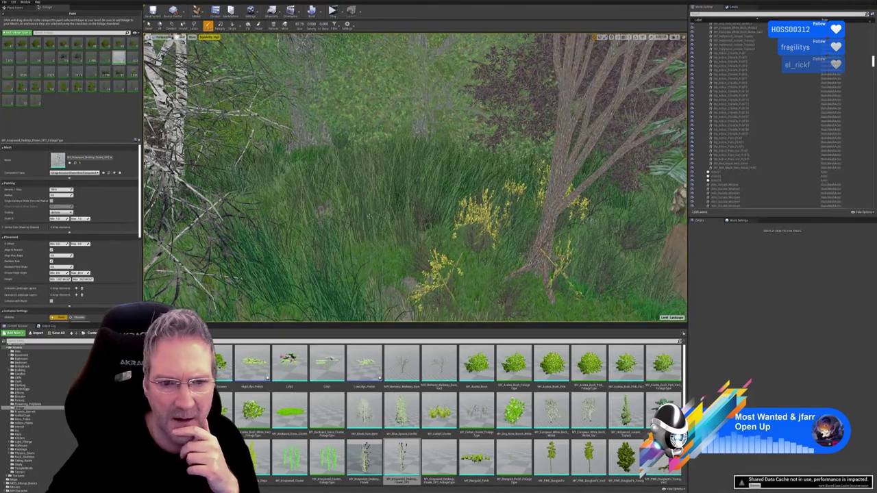
- Dismiss the shared data cache notice and undo the last foliage change
left_click(757, 485)
right_click_drag(390, 217, 377, 222)
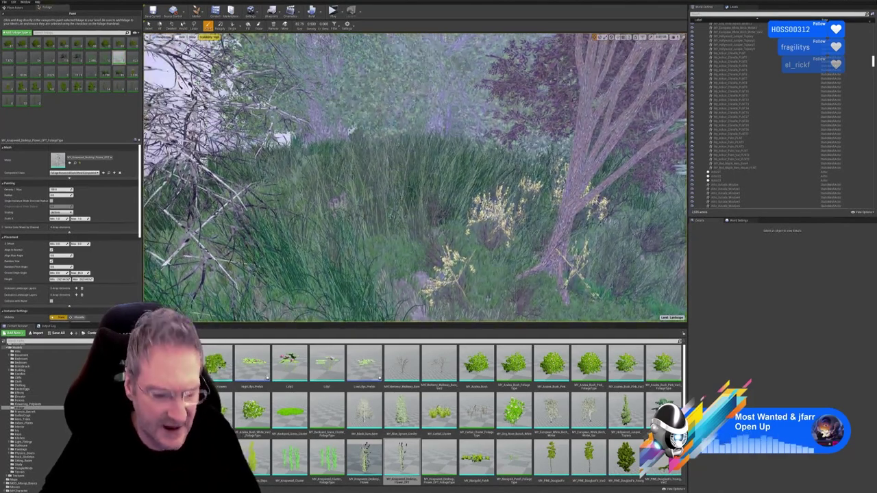
key("ctrl+z")
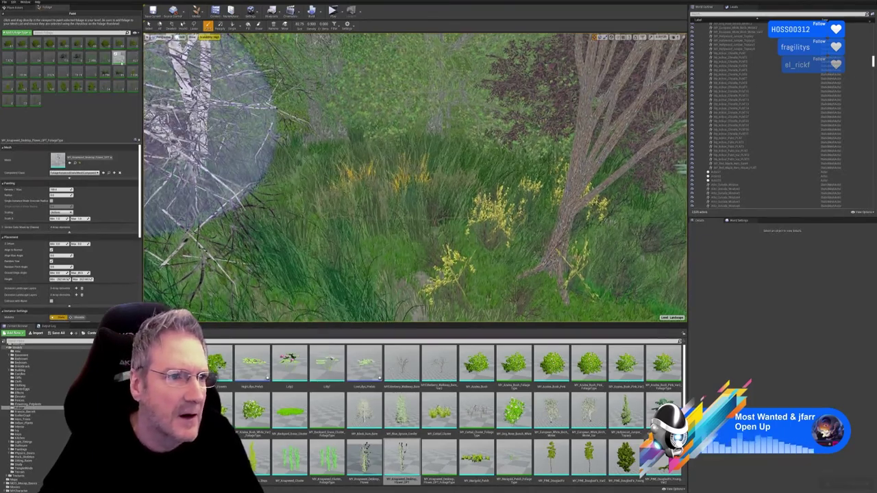
- Compare the knapweed flower's painting settings with MY_Knapweed_Cluster_FoliageType and match the flower's maximum Scale X to the cluster's
left_click(119, 58)
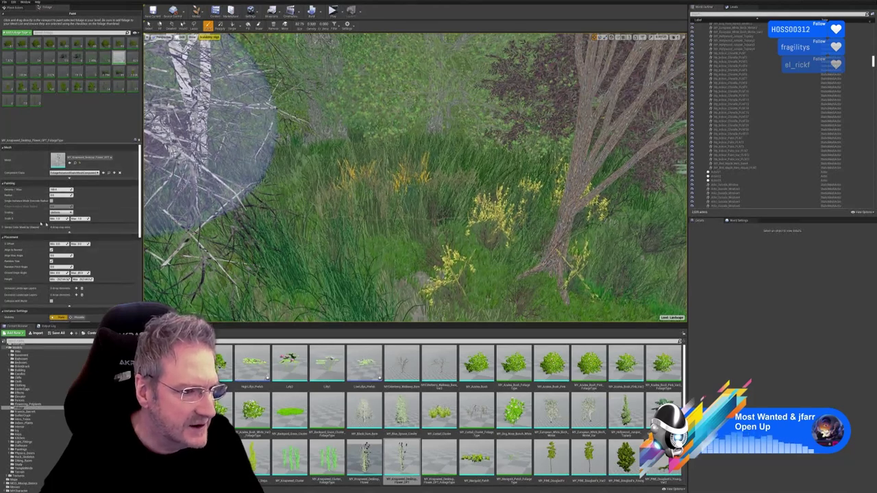
left_click(103, 59)
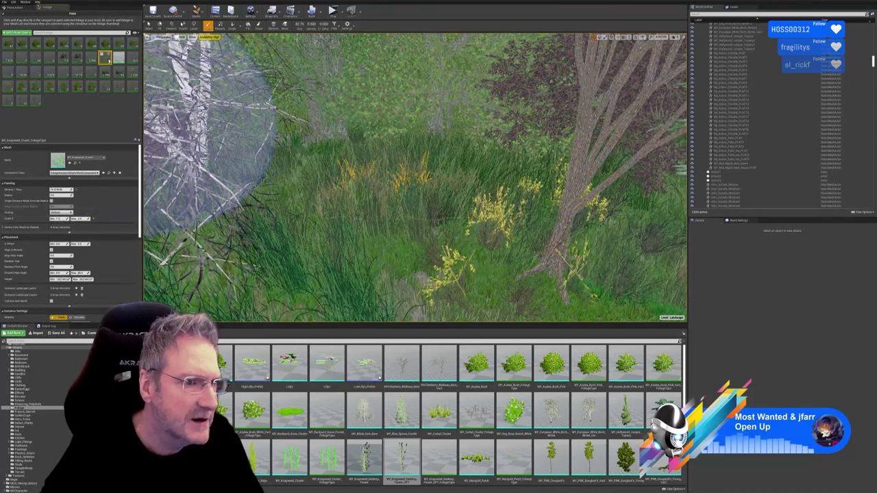
left_click(118, 57)
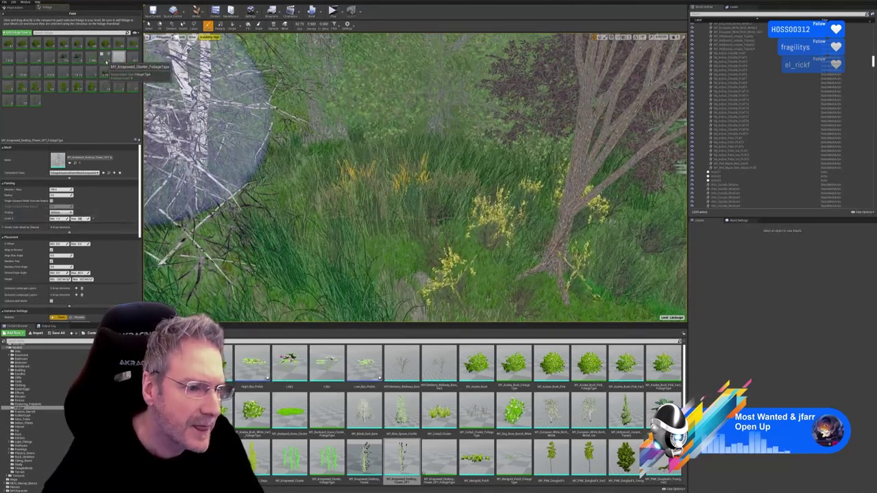
left_click(104, 58)
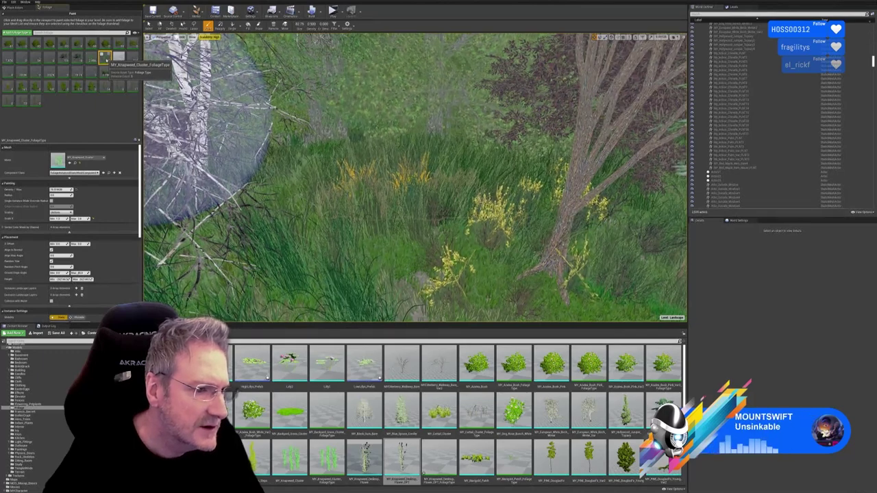
left_click(117, 59)
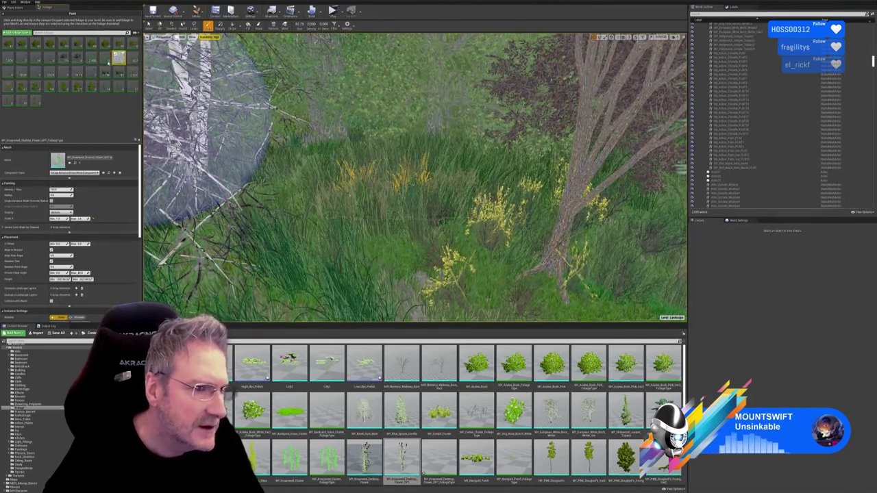
- Check the painting density of two other foliage types, and set the knapweed flower's density to 50
left_click(92, 58)
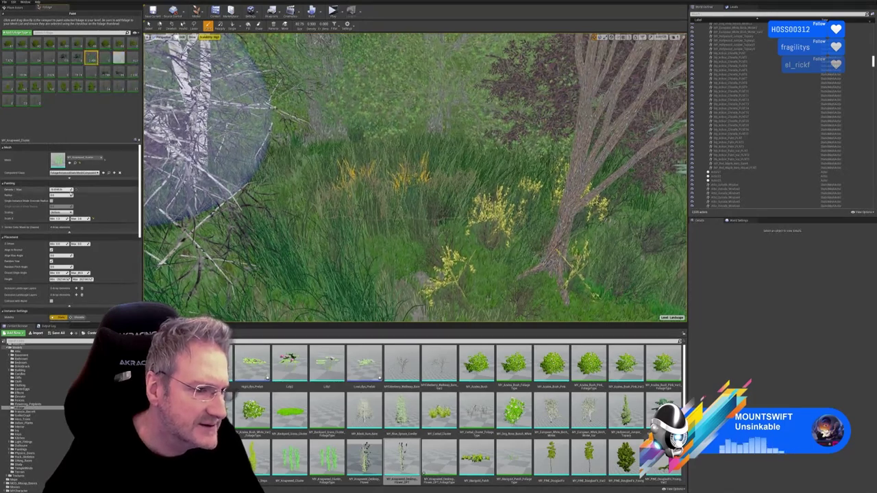
left_click(63, 57)
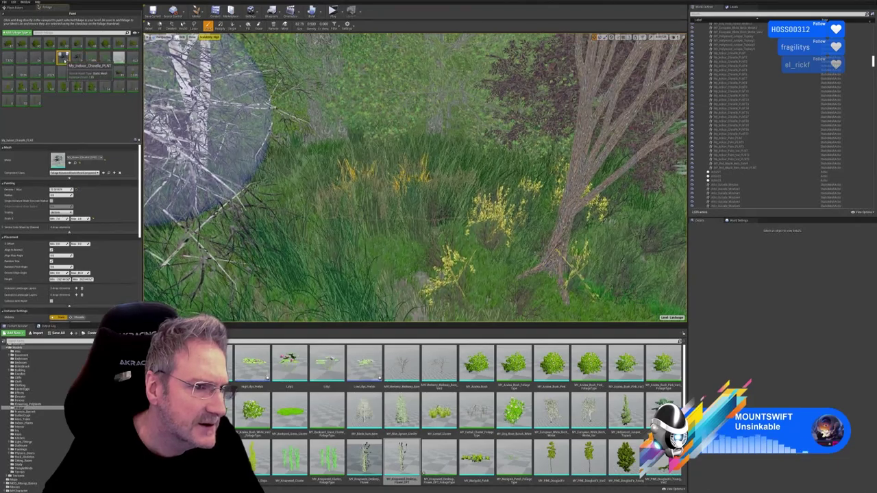
left_click(118, 58)
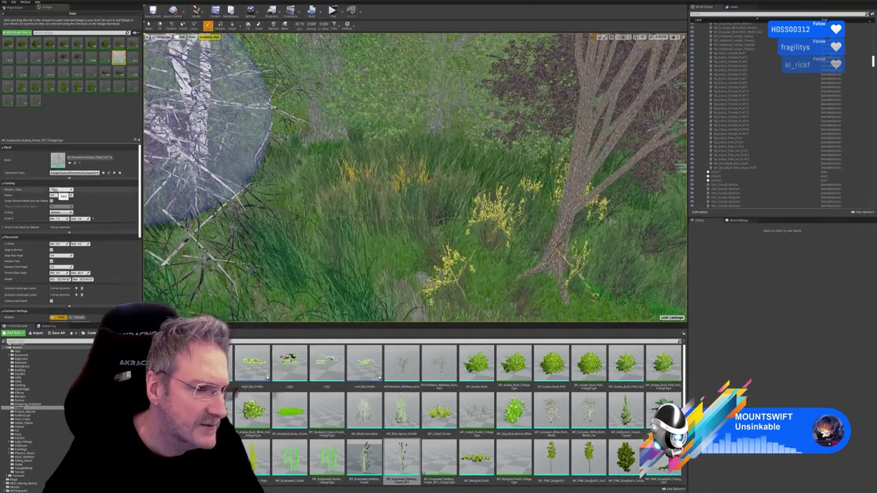
left_click(69, 190)
type("50")
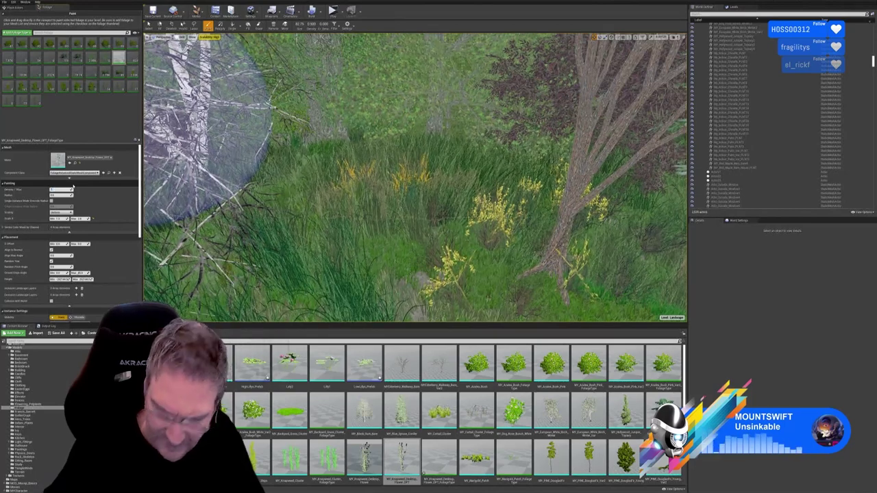
key("Return")
key("Return")
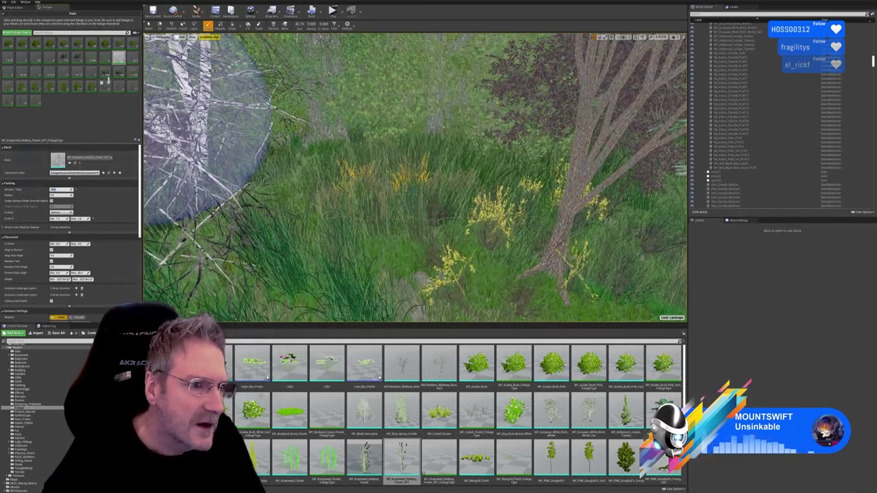
- Compare the knapweed flower's density, scale and placement values against the knapweed cluster foliage type
left_click(104, 58)
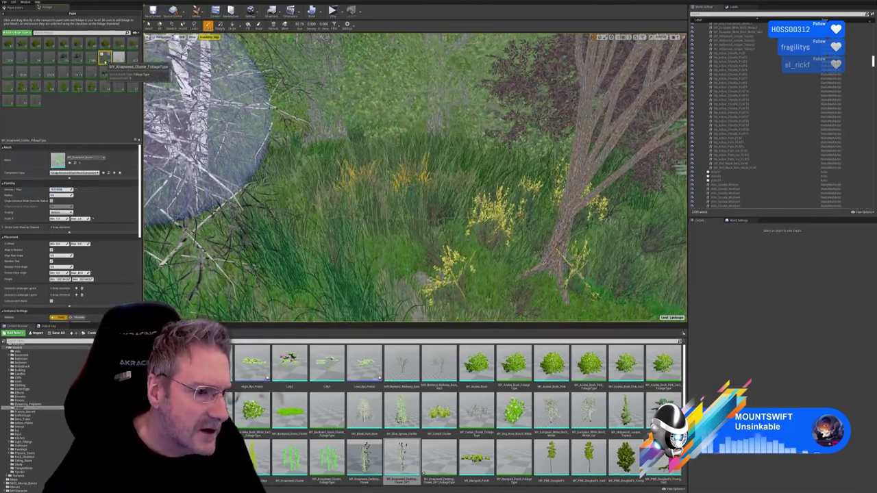
left_click(118, 58)
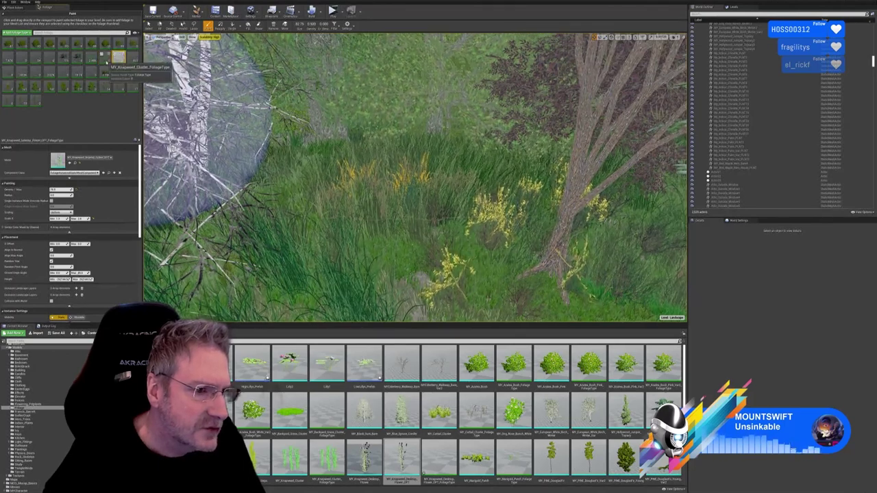
left_click(103, 58)
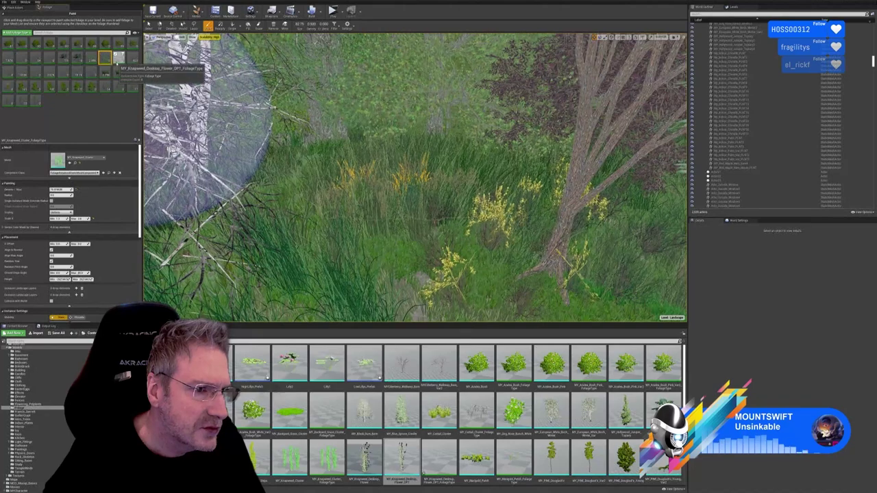
left_click(118, 59)
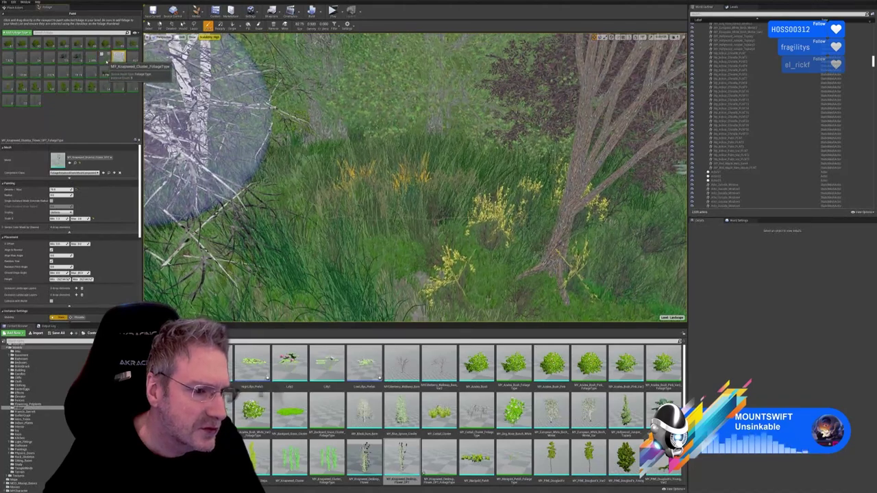
left_click(103, 59)
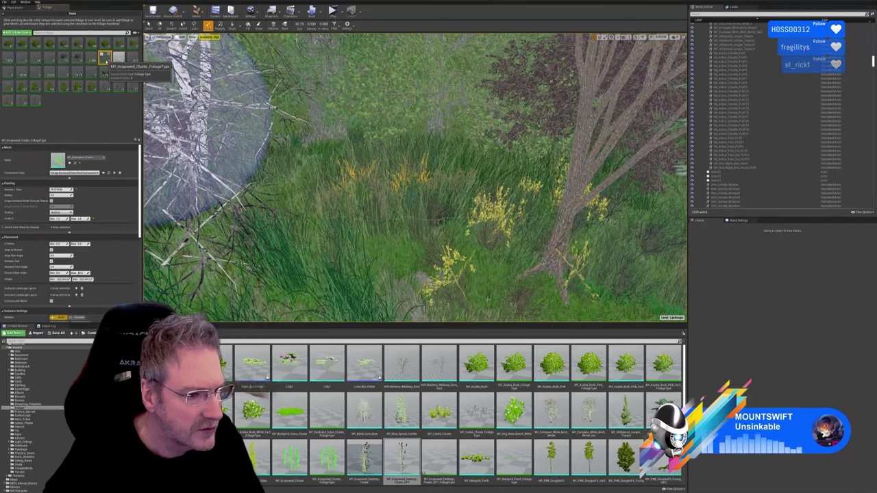
left_click(118, 58)
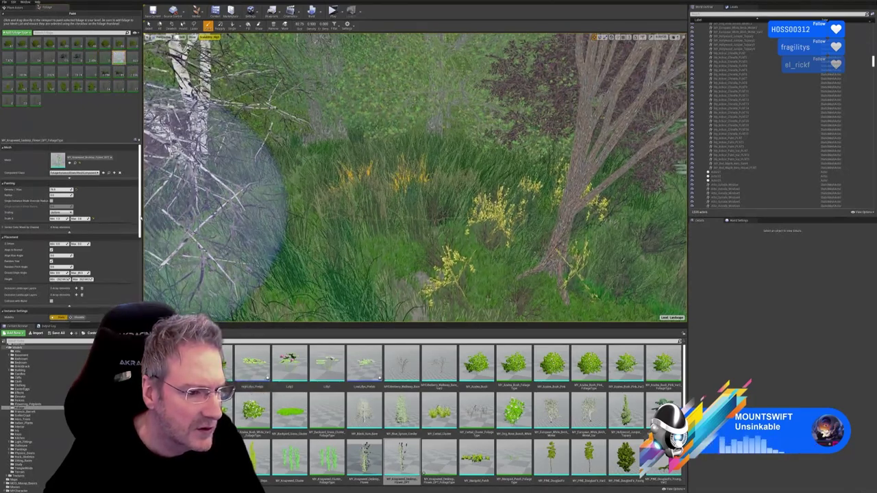
- Examine the knapweed flower type's placement, instance, physics and scalability settings
scroll(140, 241, "down", 3)
scroll(140, 243, "down", 3)
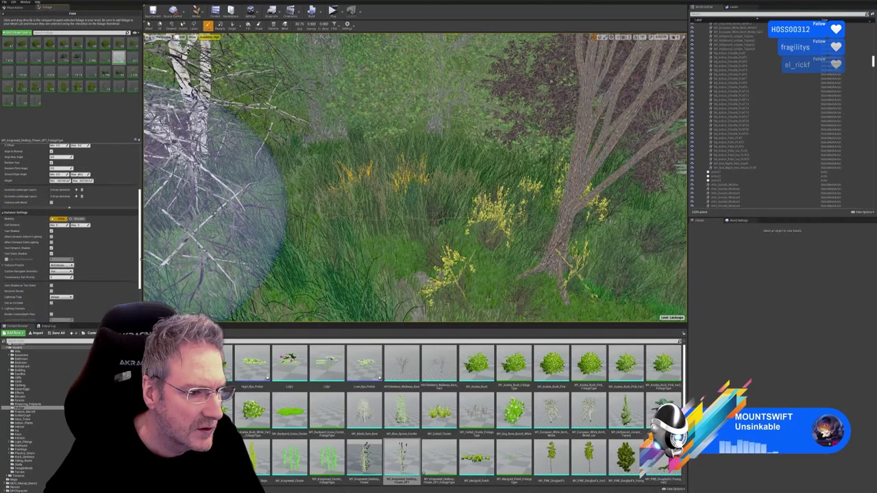
scroll(140, 258, "down", 4)
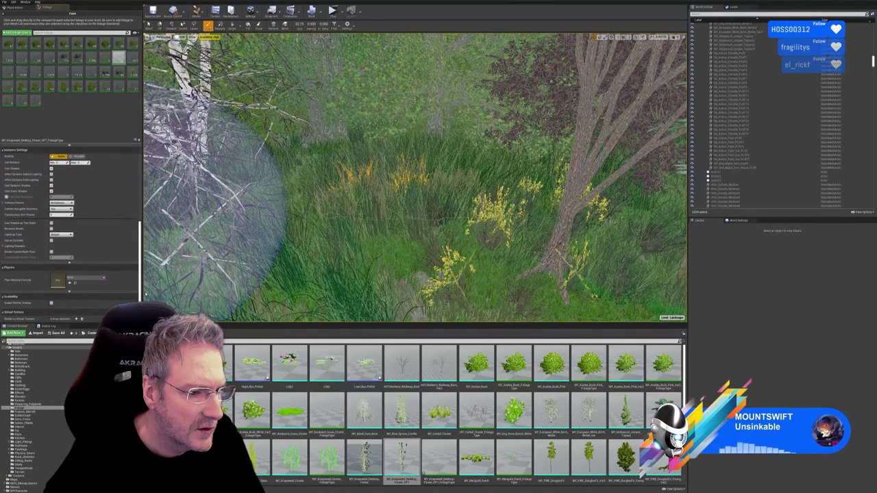
scroll(141, 259, "up", 4)
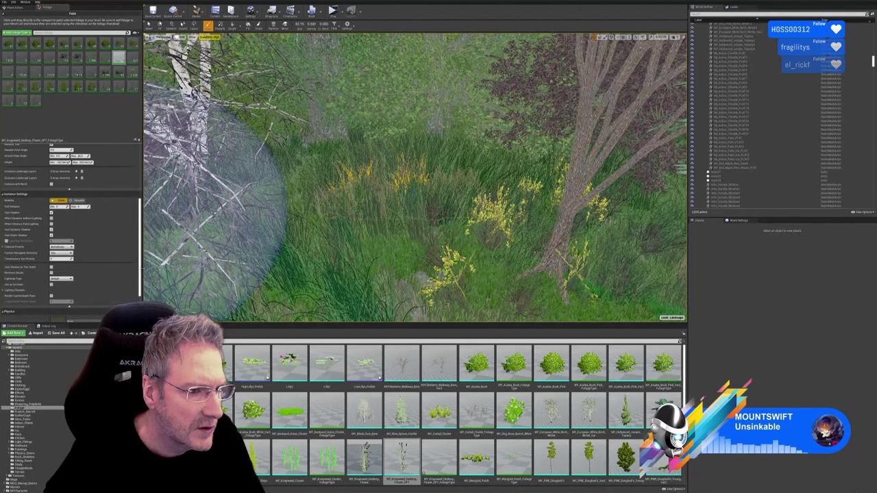
scroll(141, 268, "up", 1)
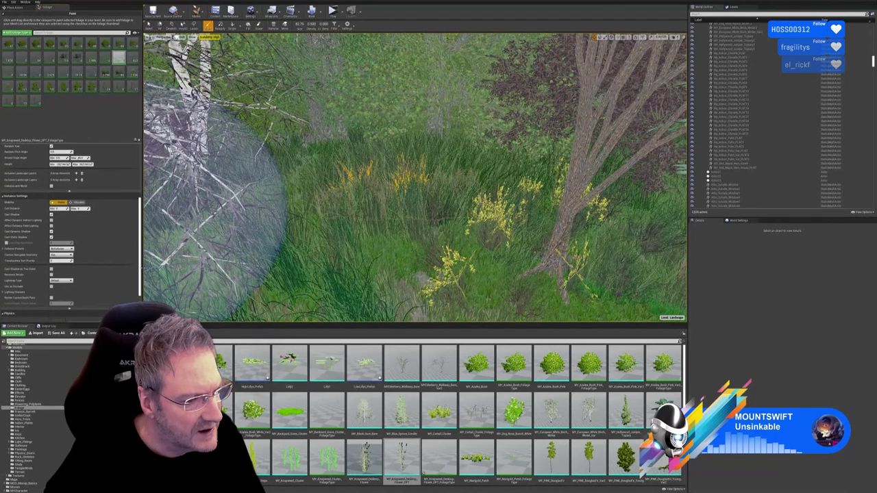
scroll(141, 270, "down", 4)
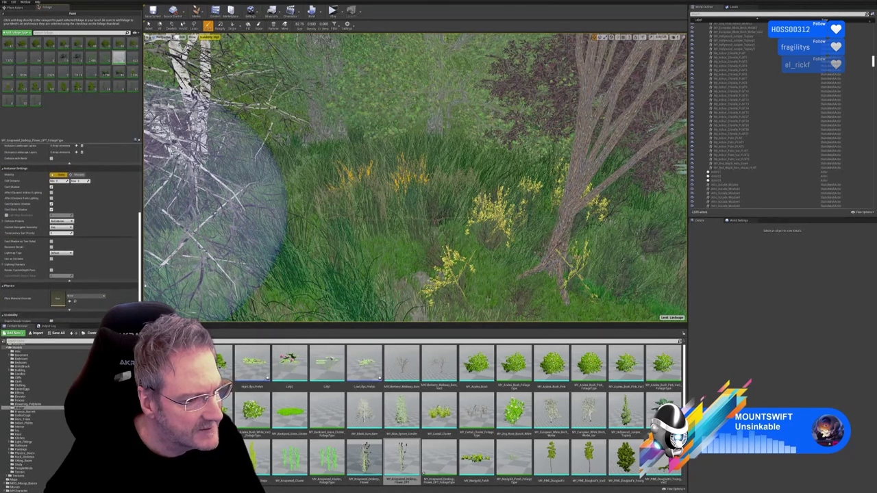
scroll(135, 215, "up", 10)
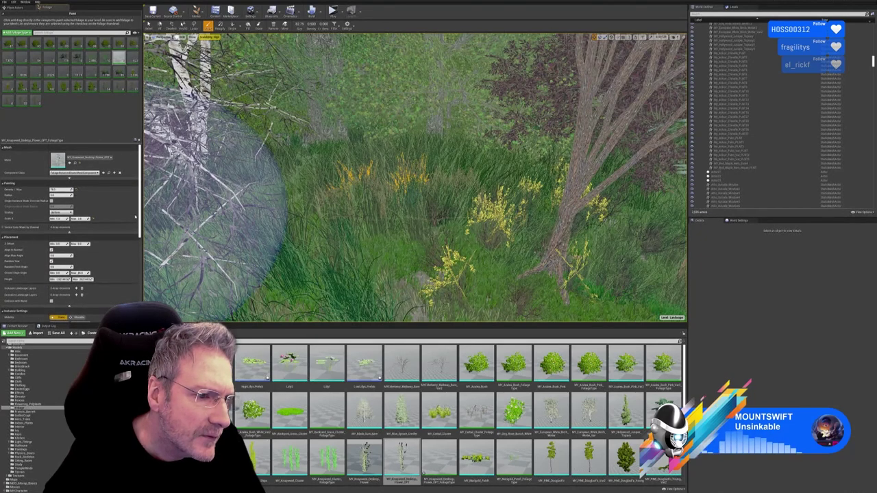
scroll(135, 217, "down", 2)
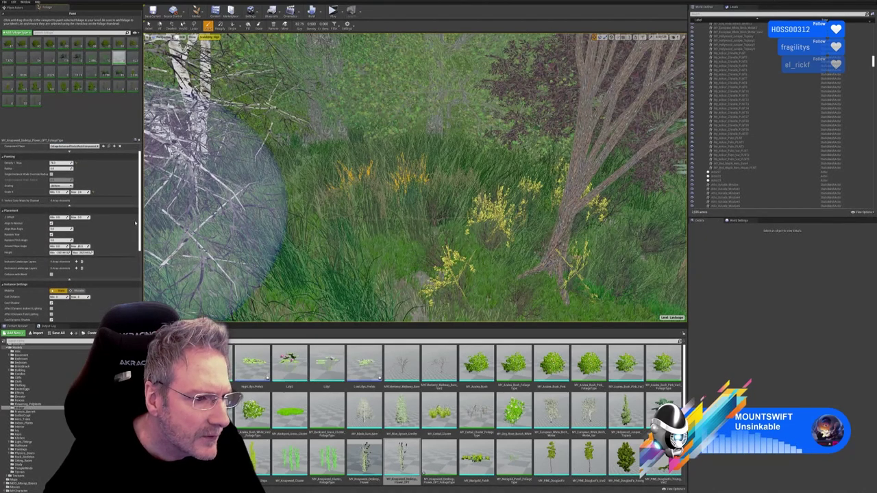
- Compare the knapweed flower's placement and instance settings, including cull distance, with those of MY_Knapweed_Cluster
scroll(135, 223, "down", 2)
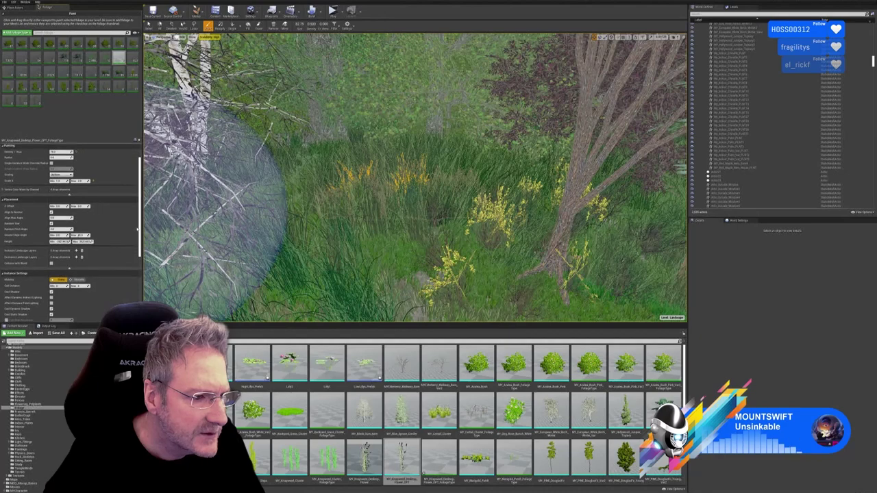
scroll(138, 233, "down", 3)
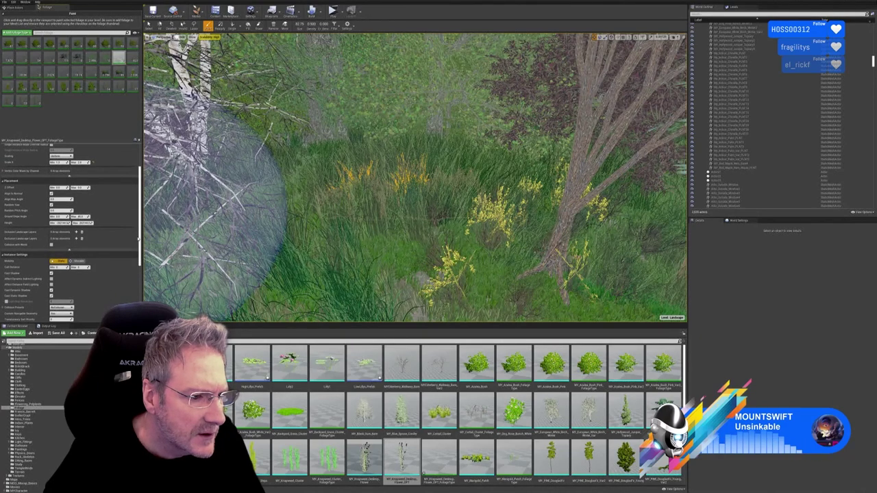
scroll(138, 242, "down", 1)
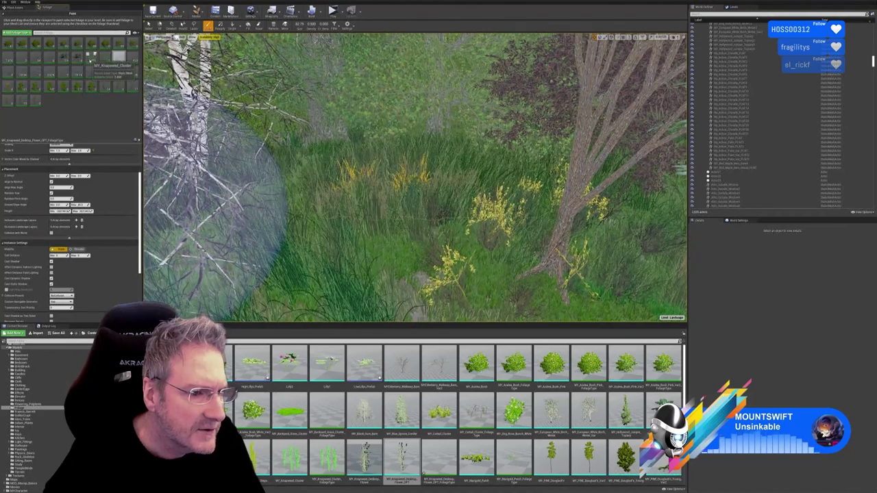
left_click(91, 58)
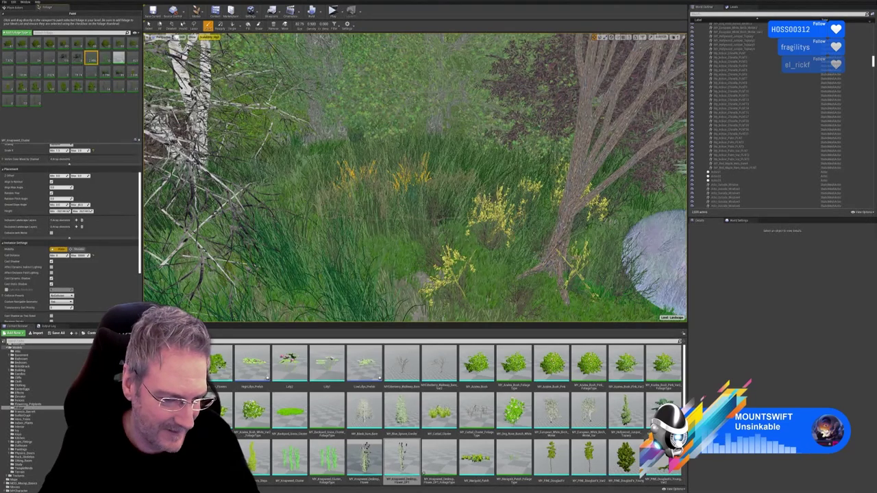
- Switch to the web browser and view the two linked renders of the tracked vehicle model
key("alt+Tab")
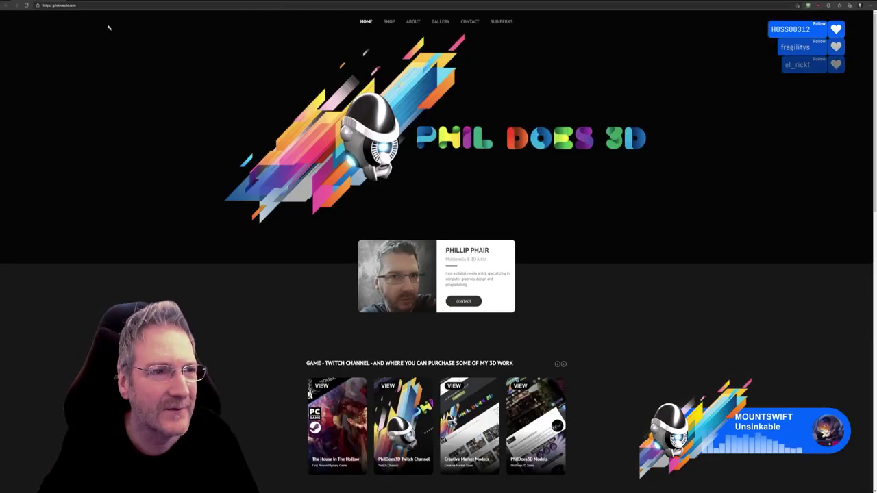
left_click(77, 5)
key("ctrl+v")
key("Return")
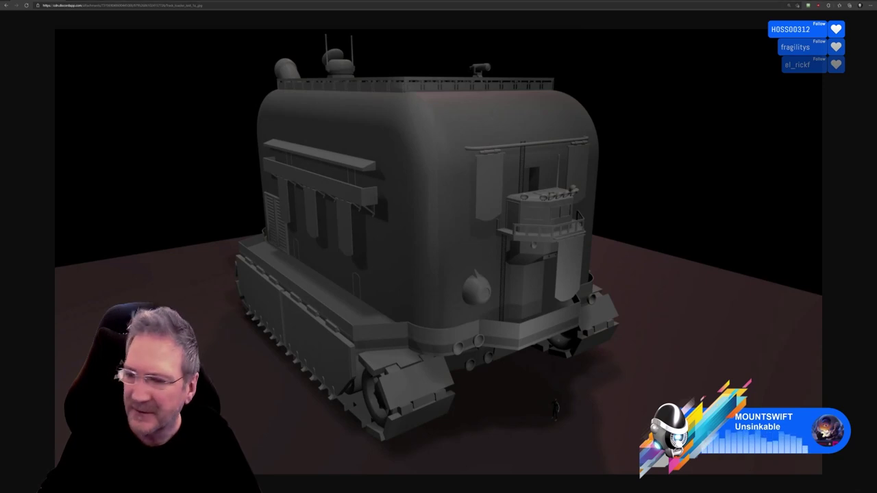
left_click(68, 0)
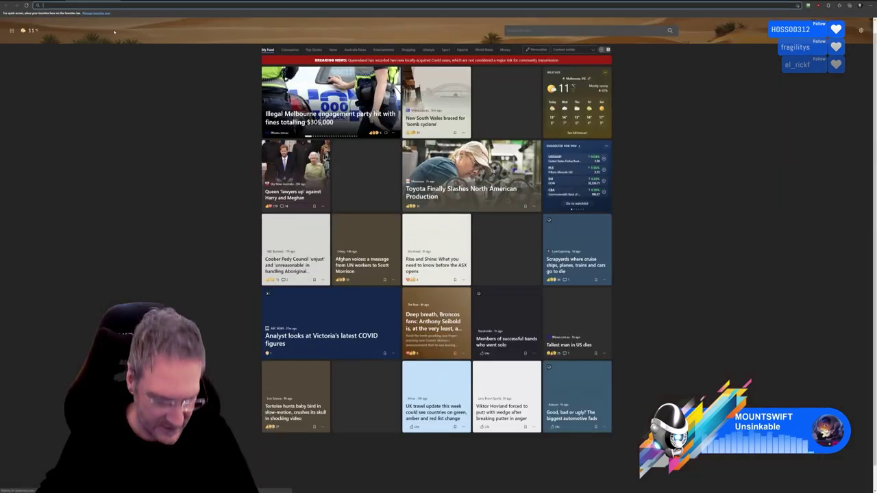
key("ctrl+v")
key("Return")
key("alt+Right")
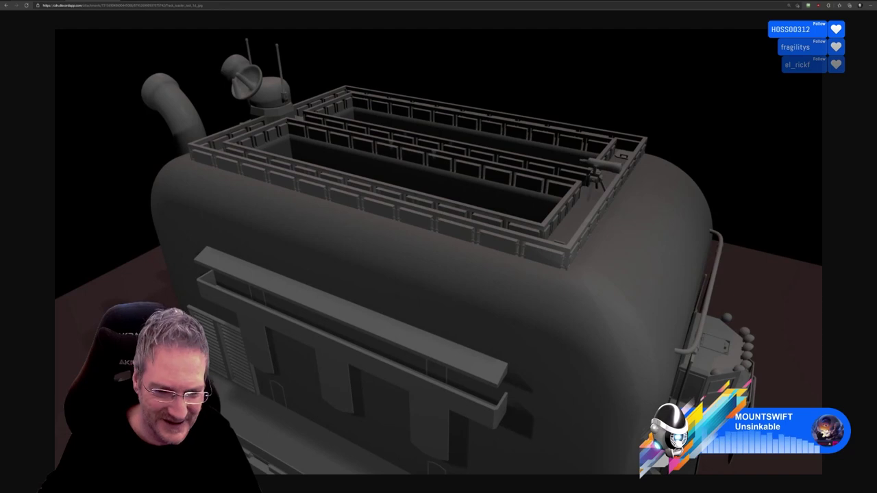
left_click(35, 1)
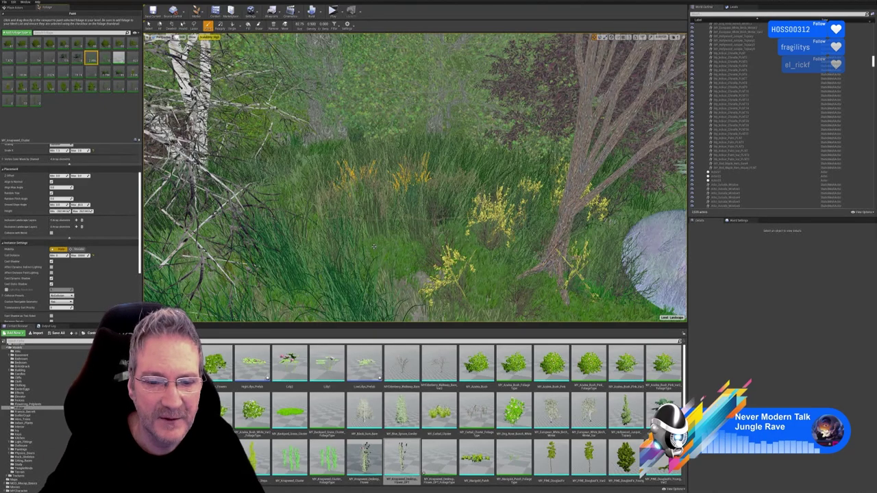
- Inspect the foliage along the forest path, from the wooden door past the large tree to the knapweed flowers
right_click_drag(374, 247, 480, 246)
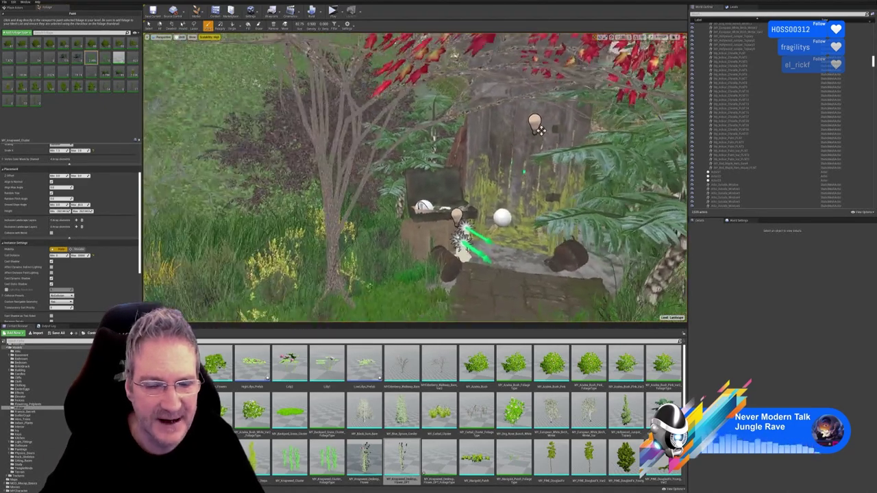
right_click_drag(414, 178, 548, 178)
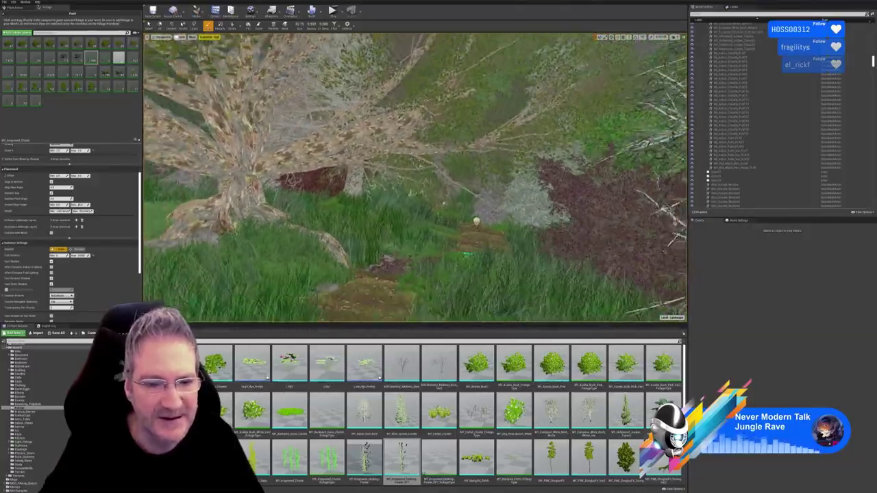
right_click_drag(467, 255, 610, 205)
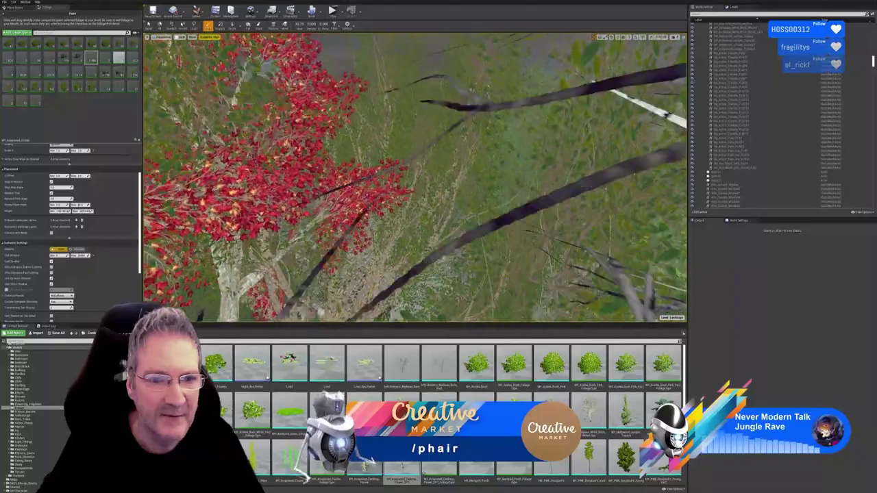
right_click_drag(371, 206, 371, 142)
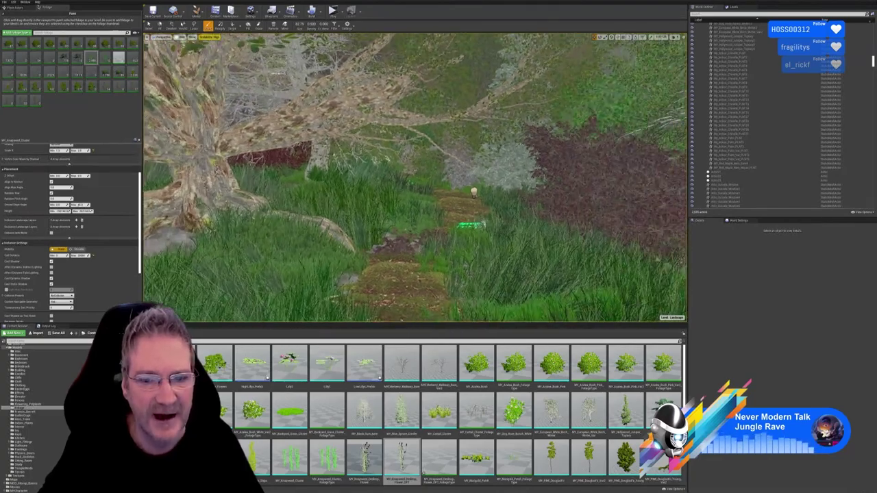
key("w")
mouse_move(416, 177)
right_mouse_down()
mouse_move(404, 137)
mouse_move(416, 177)
right_mouse_up()
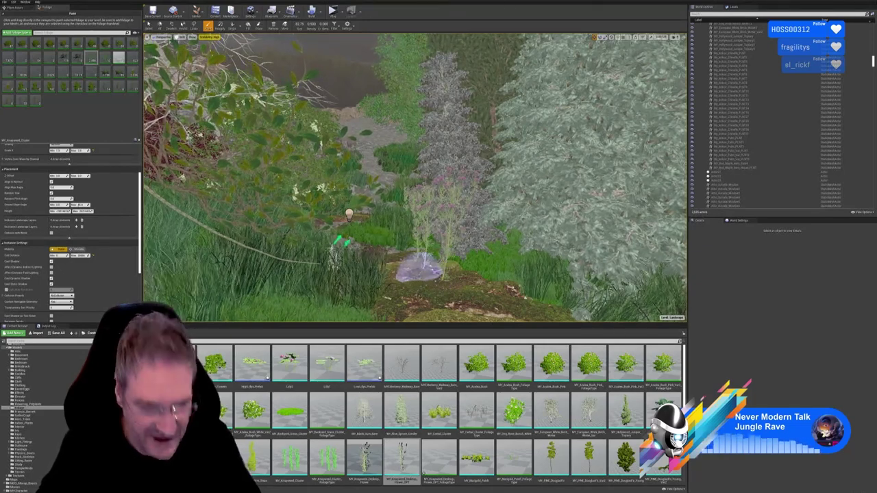
key("ctrl+z")
mouse_move(393, 257)
right_mouse_down()
mouse_move(393, 290)
mouse_move(369, 233)
mouse_move(302, 254)
mouse_move(309, 267)
mouse_move(308, 253)
mouse_move(280, 292)
mouse_move(298, 307)
mouse_move(319, 306)
mouse_move(289, 247)
mouse_move(274, 248)
right_mouse_up()
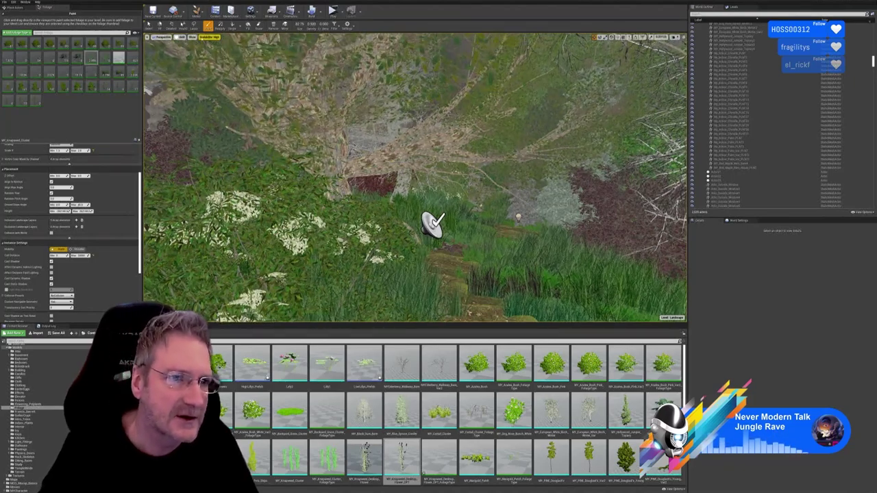
- Look through the viewport's show flags, including the lighting component and Visualize options
left_click(192, 37)
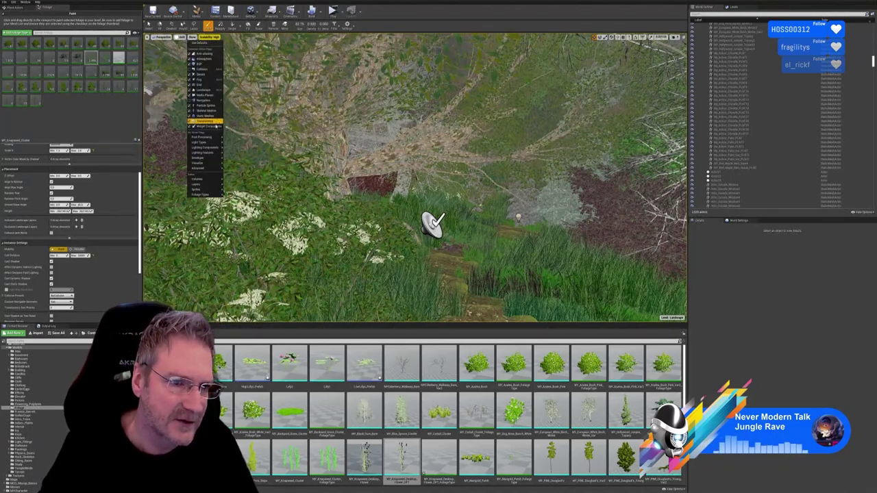
mouse_move(214, 137)
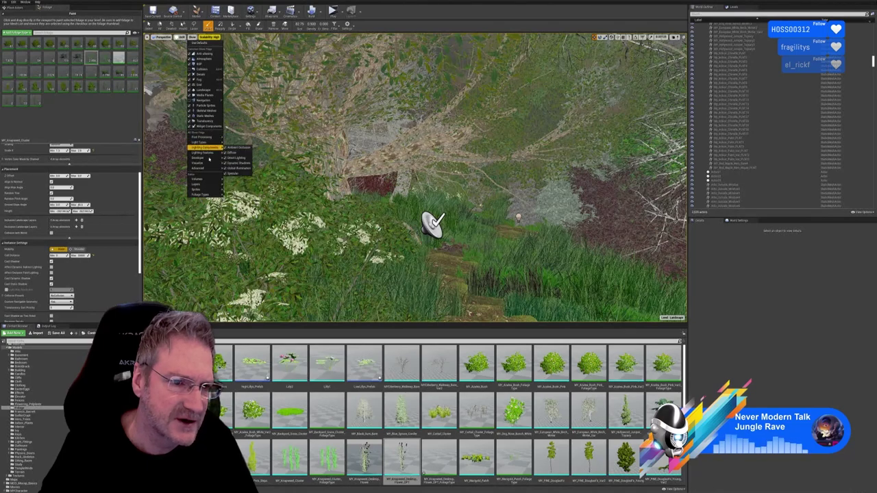
mouse_move(209, 166)
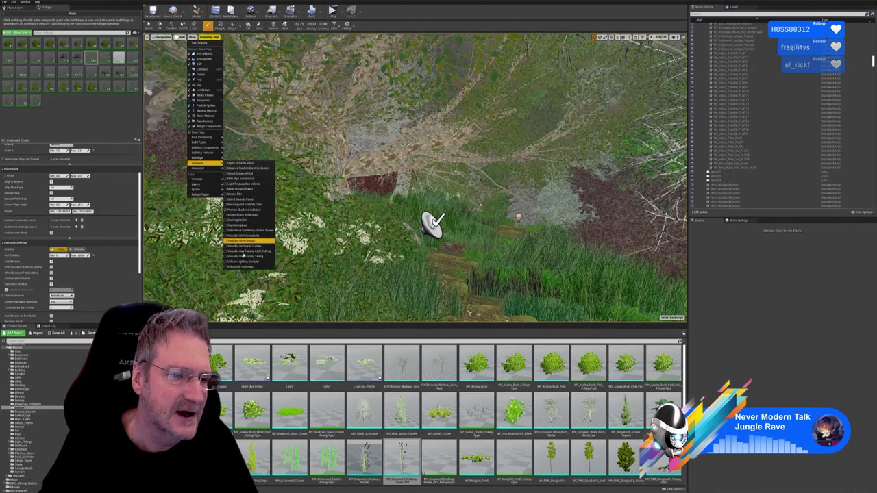
left_click(408, 14)
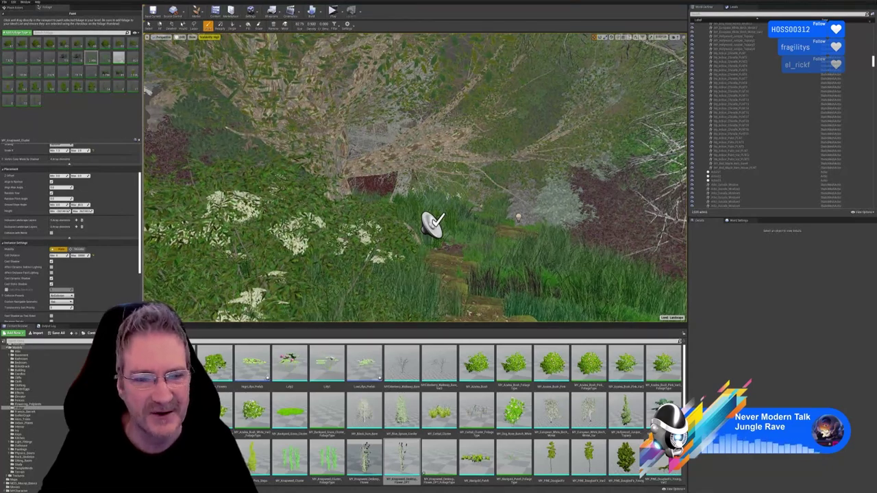
- Inspect the grass and yellow-flowering plants around the tree beside the open chest
left_click(431, 223)
right_click_drag(471, 243, 596, 230)
key("w")
right_click_drag(625, 96, 548, 103)
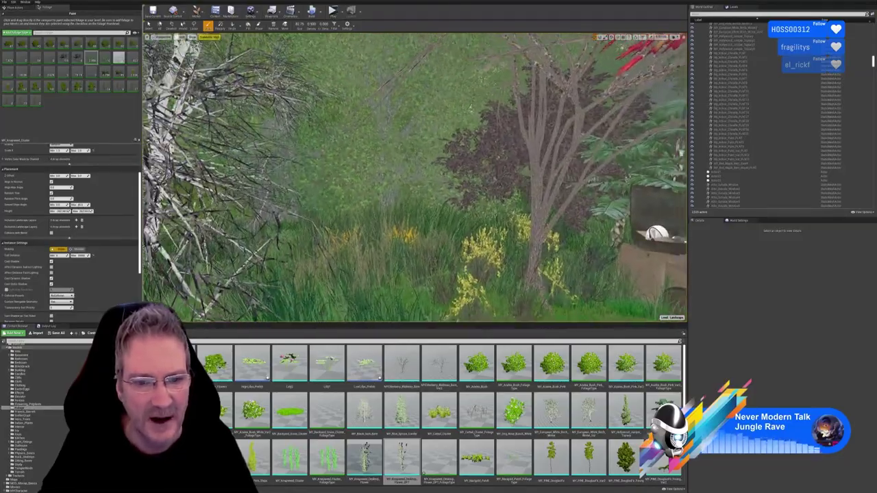
mouse_move(455, 216)
right_mouse_down()
mouse_move(455, 232)
mouse_move(418, 226)
mouse_move(374, 237)
mouse_move(391, 251)
right_mouse_up()
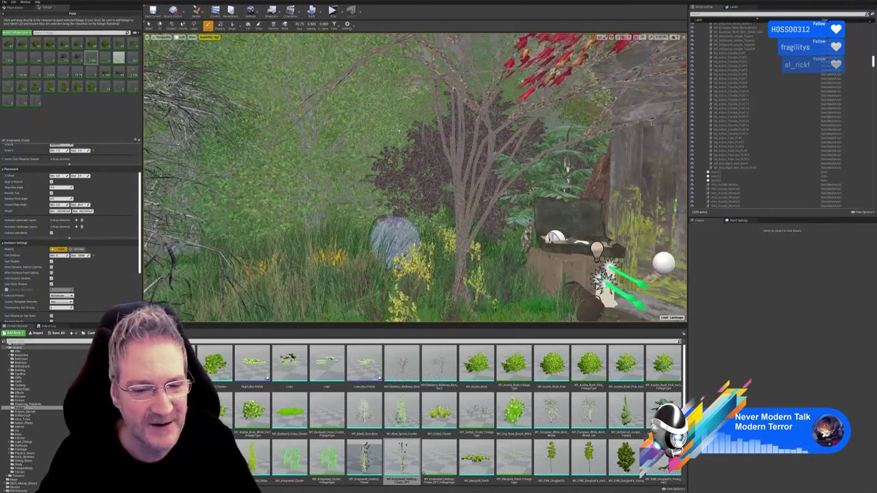
right_click_drag(412, 234, 381, 291)
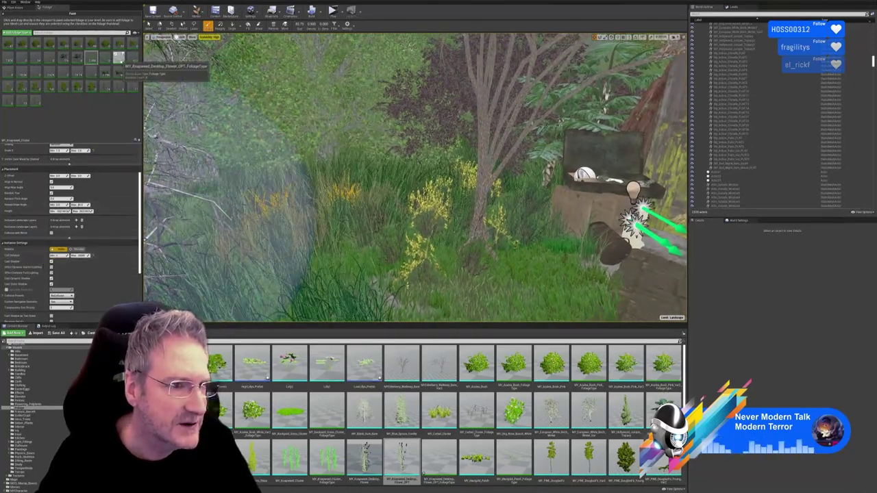
- Match the knapweed flower's maximum cull distance to the knapweed cluster's, and check both foliage types against each other
left_click(120, 60)
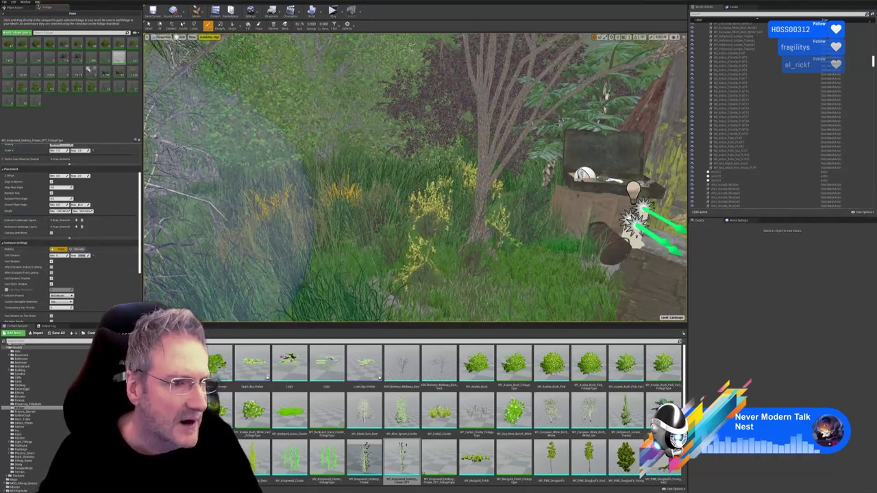
left_click(91, 58)
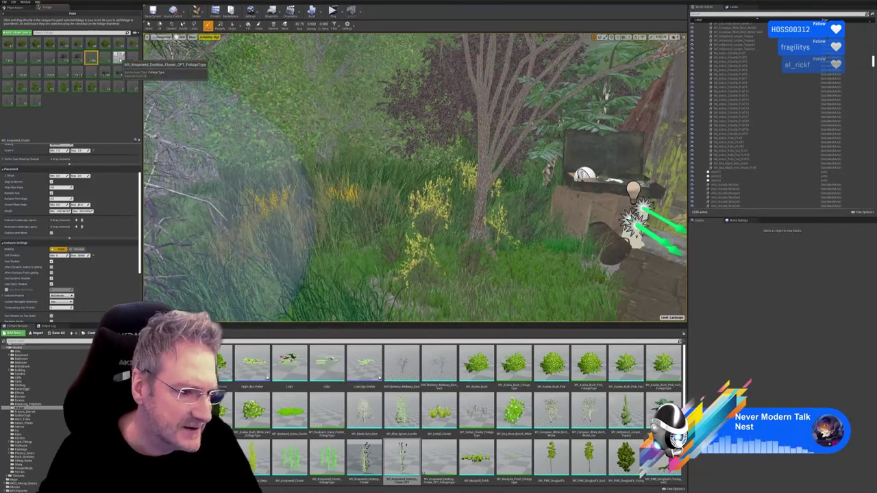
left_click(118, 58)
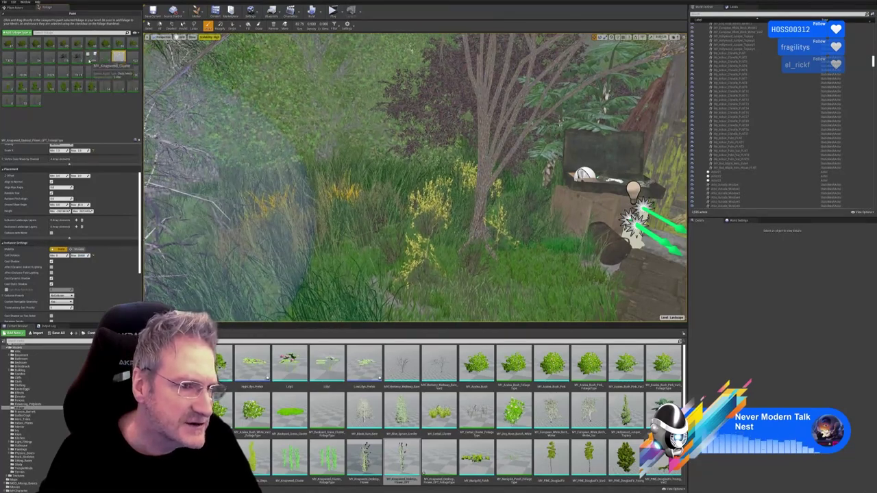
left_click(91, 58)
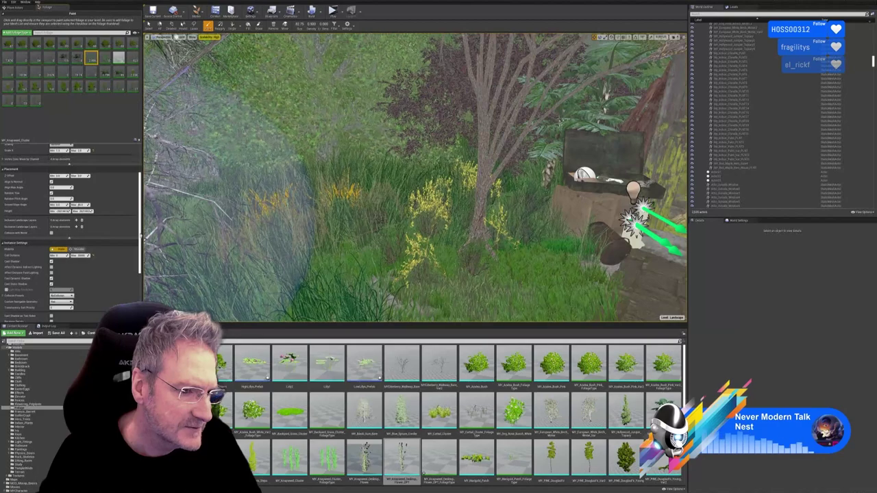
- Compare the remaining instance, scalability, physics and virtual texture settings of the knapweed cluster and the knapweed flower
scroll(69, 226, "down", 3)
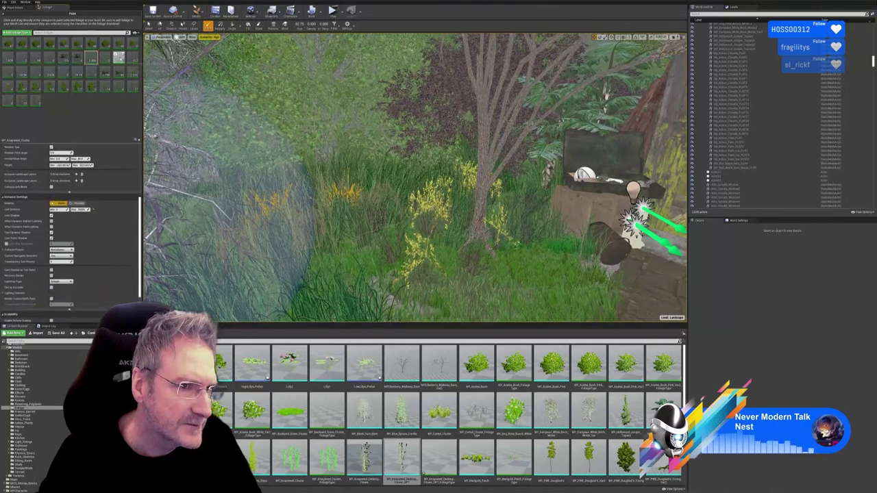
left_click(118, 58)
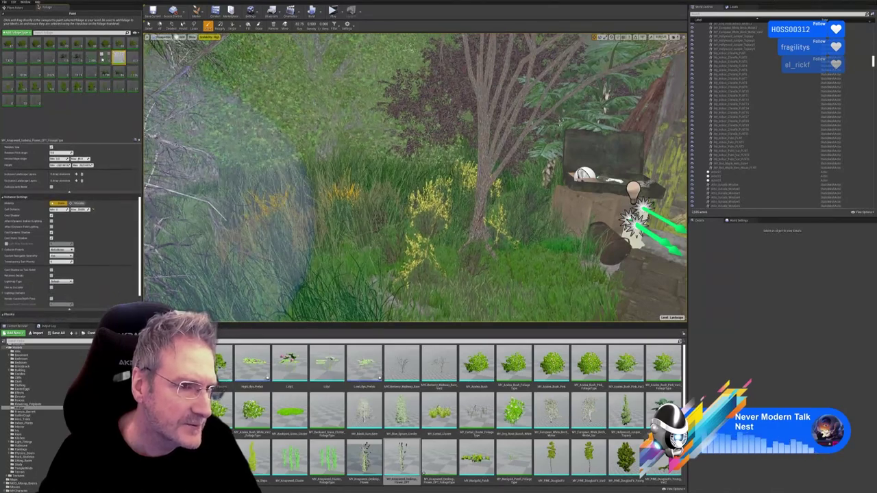
left_click(91, 57)
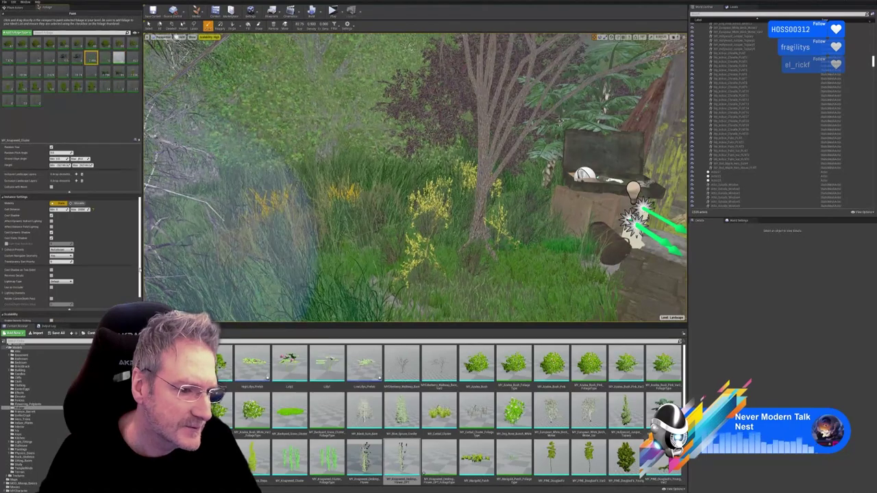
left_click_drag(140, 270, 140, 301)
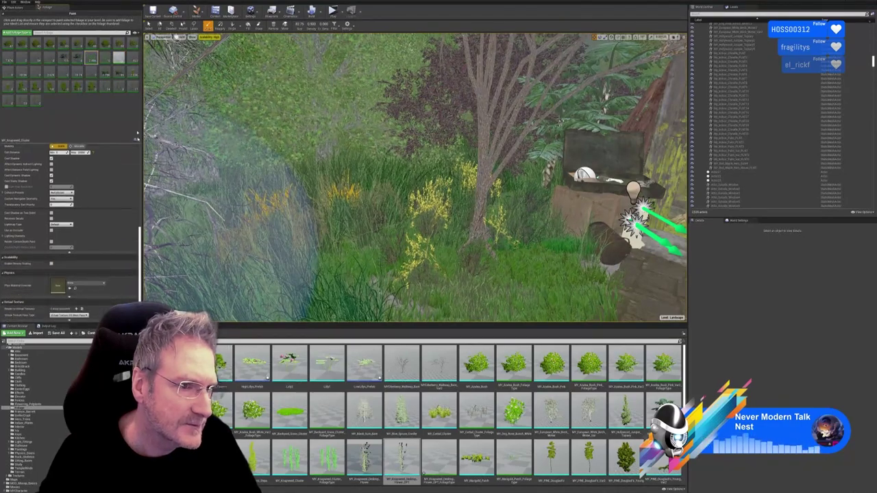
left_click(118, 58)
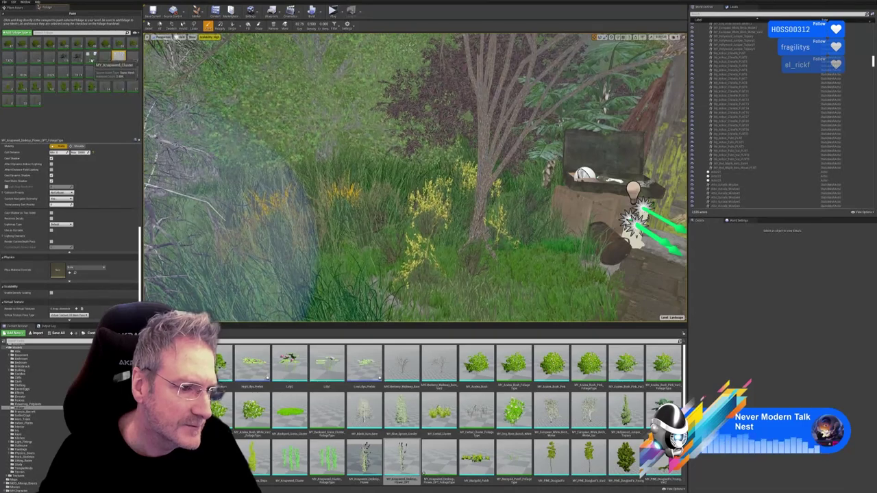
left_click(91, 59)
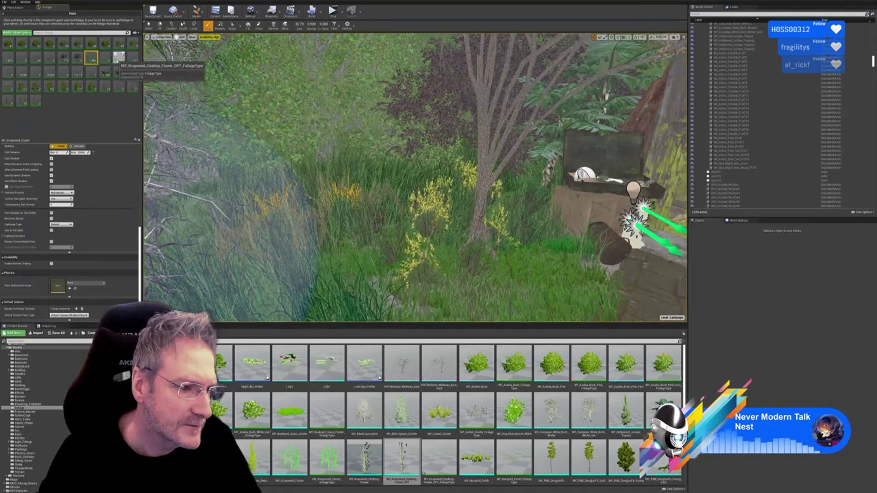
left_click(118, 57)
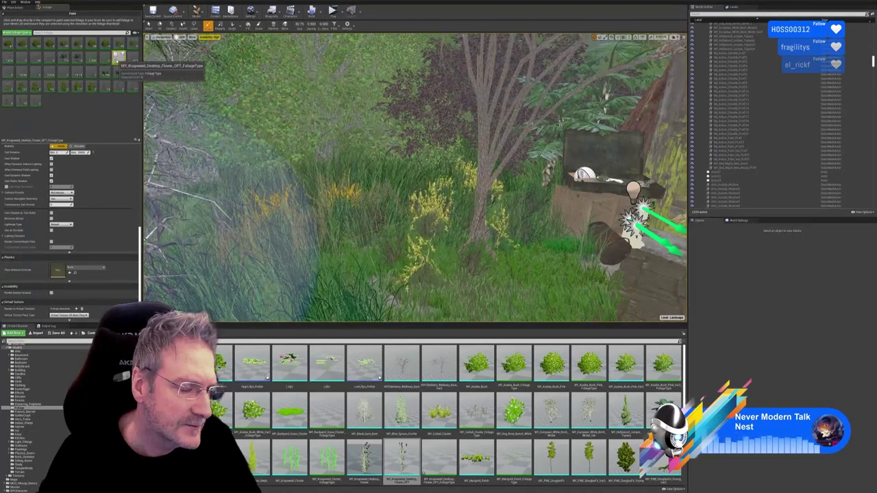
left_click(92, 59)
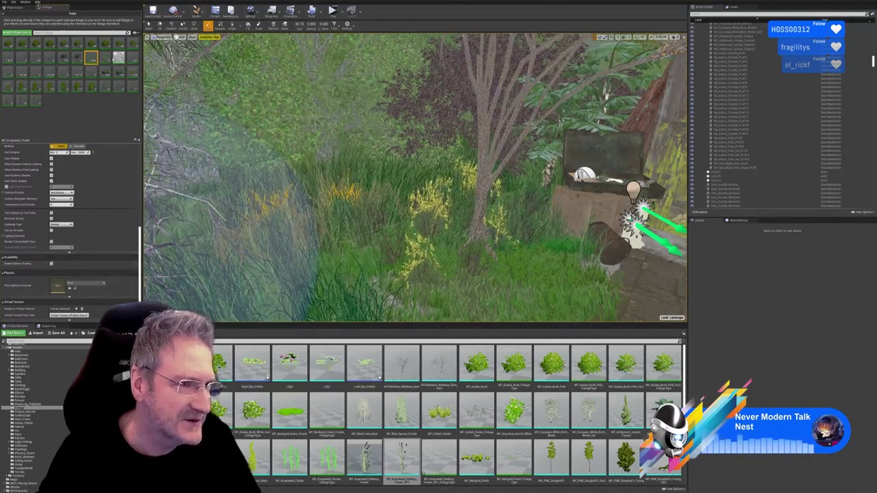
left_click(119, 58)
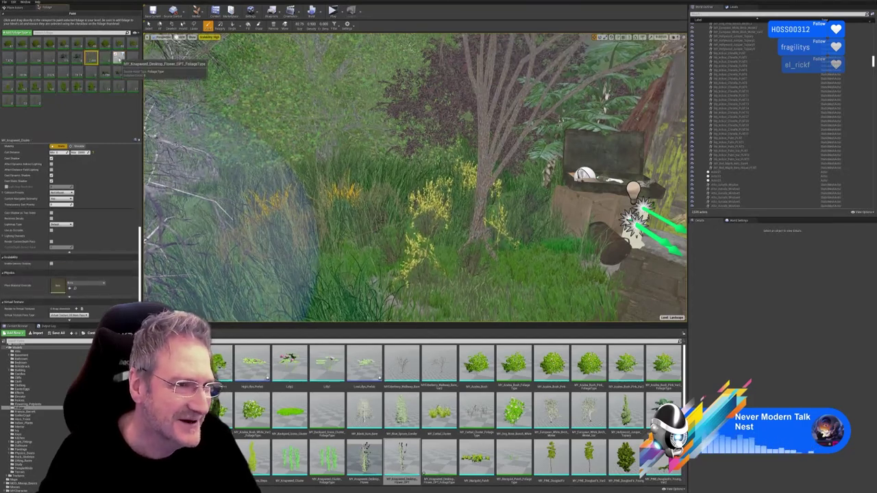
- Compare the mesh, painting and placement settings of the knapweed cluster and the knapweed flower foliage types
left_click_drag(140, 237, 139, 233)
scroll(140, 232, "up", 2)
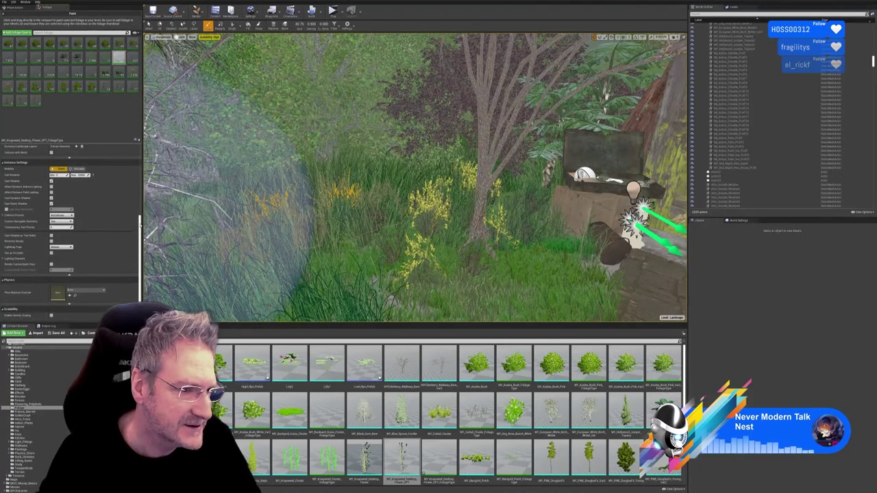
scroll(69, 226, "up", 7)
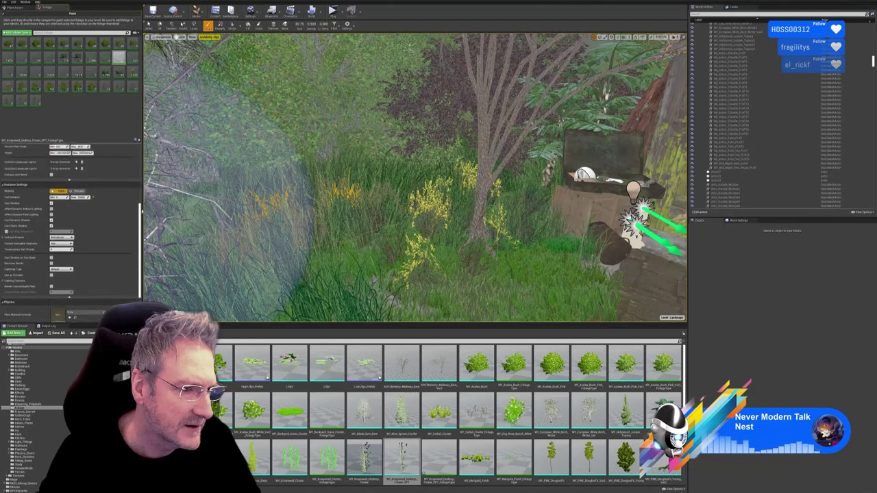
scroll(69, 226, "up", 8)
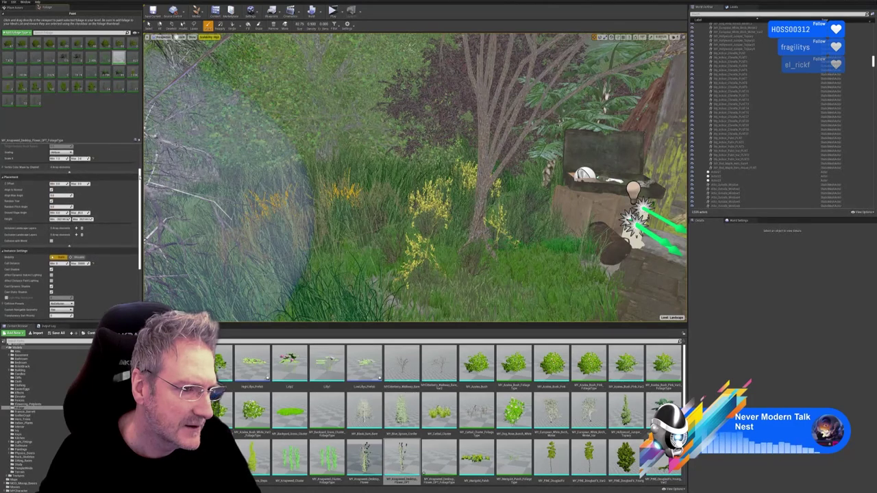
scroll(68, 226, "up", 4)
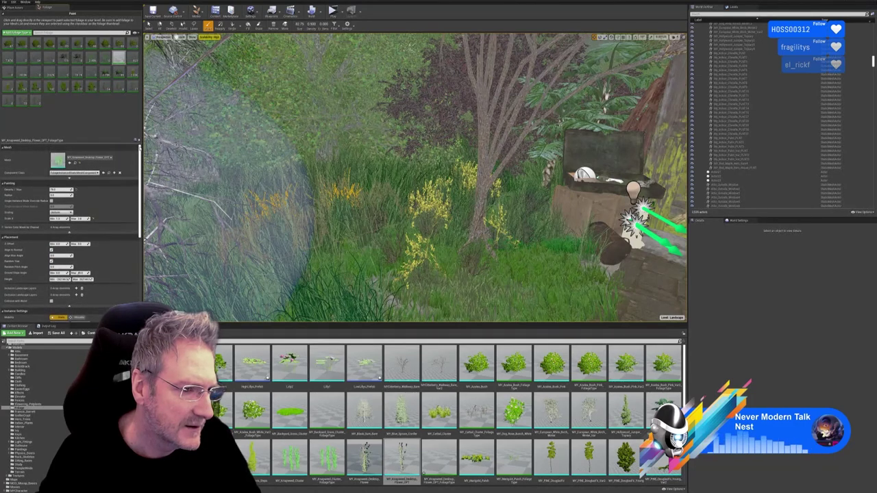
left_click(91, 57)
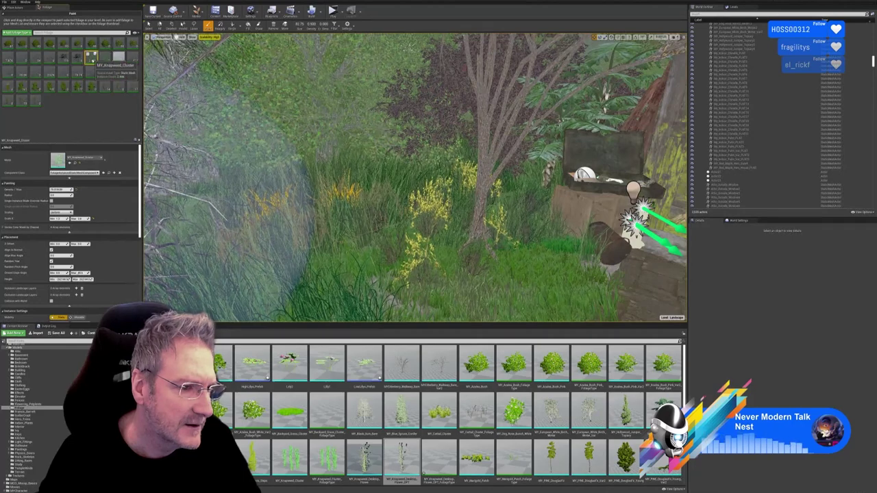
left_click(118, 57)
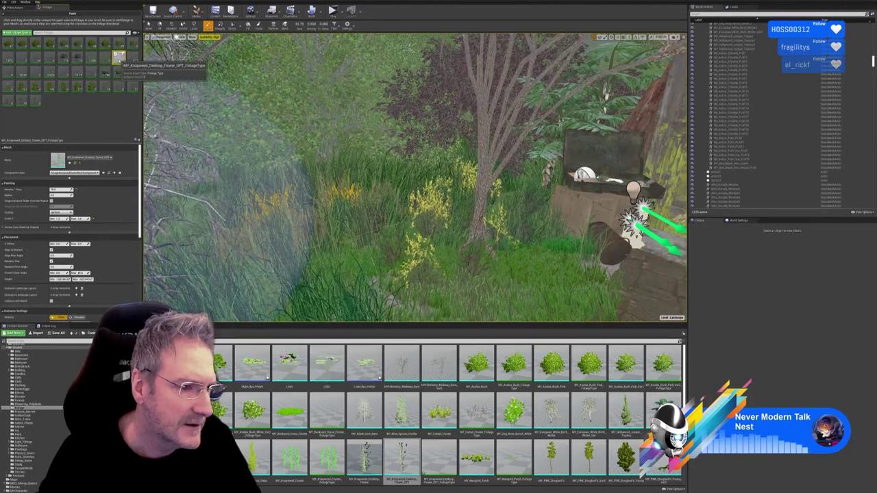
left_click(91, 58)
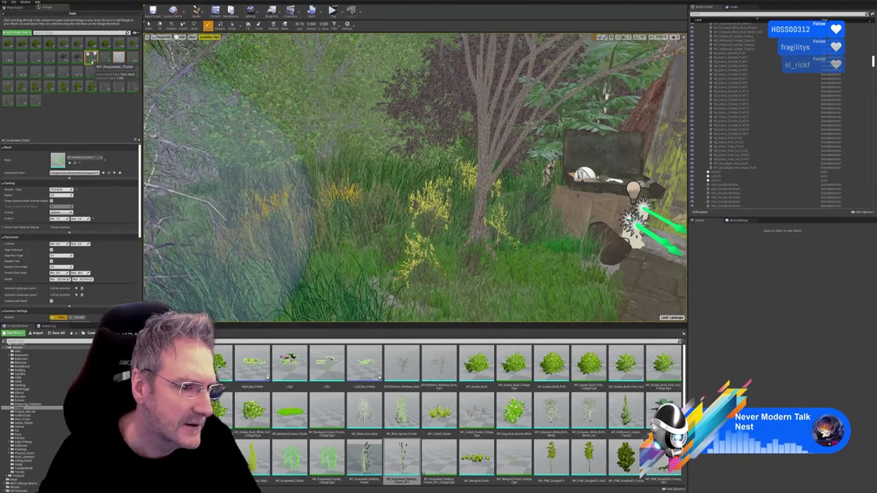
left_click(118, 59)
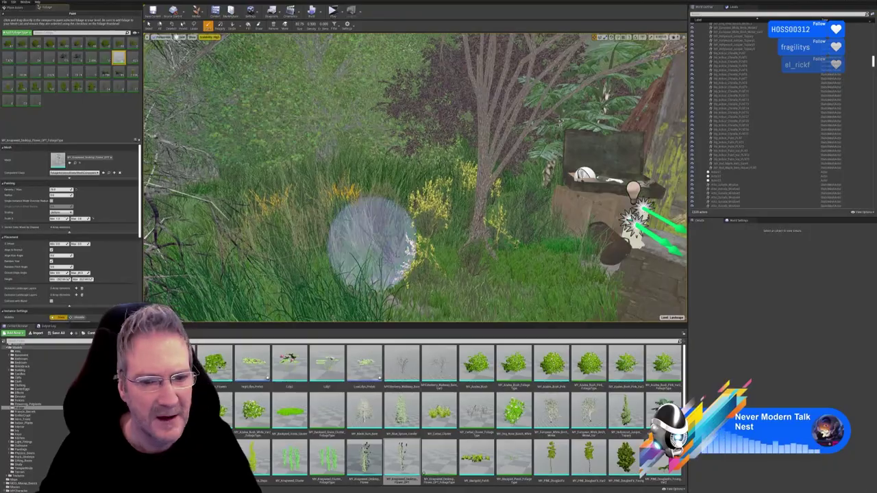
- Try painting knapweed flowers into the tall grass beside the yellow-flowering plants, and undo the strokes
mouse_move(399, 243)
right_mouse_down()
mouse_move(617, 233)
mouse_move(634, 240)
mouse_move(345, 241)
right_mouse_up()
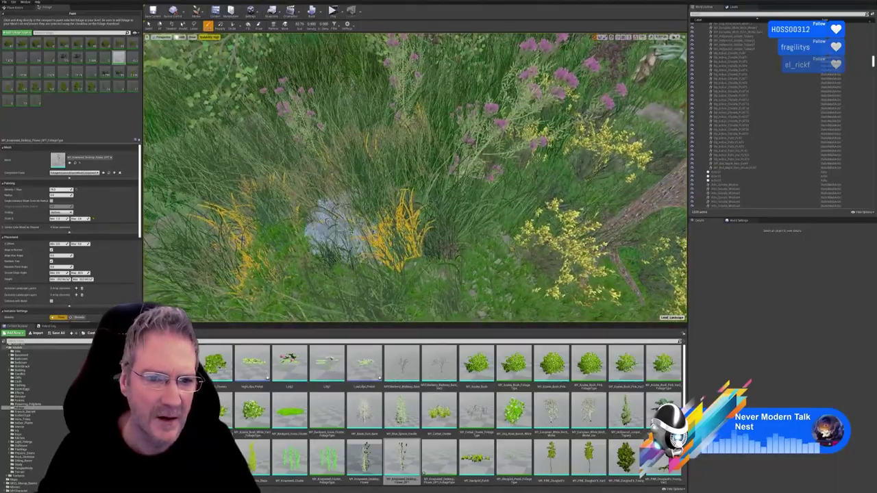
mouse_move(398, 239)
right_mouse_down()
mouse_move(405, 171)
mouse_move(411, 199)
mouse_move(466, 205)
right_mouse_up()
key("s")
right_click_drag(456, 168, 466, 166)
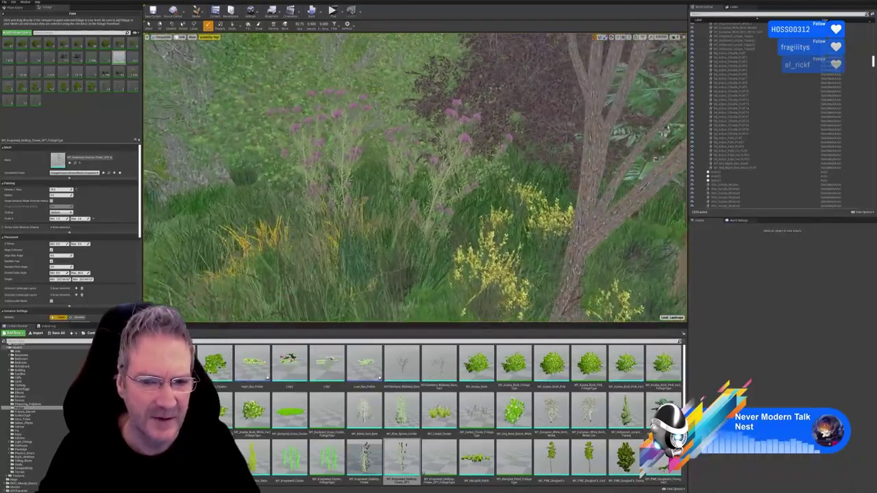
mouse_move(439, 178)
right_mouse_down()
mouse_move(487, 219)
mouse_move(497, 253)
mouse_move(483, 250)
mouse_move(472, 213)
mouse_move(439, 185)
right_mouse_up()
key("w")
key("s")
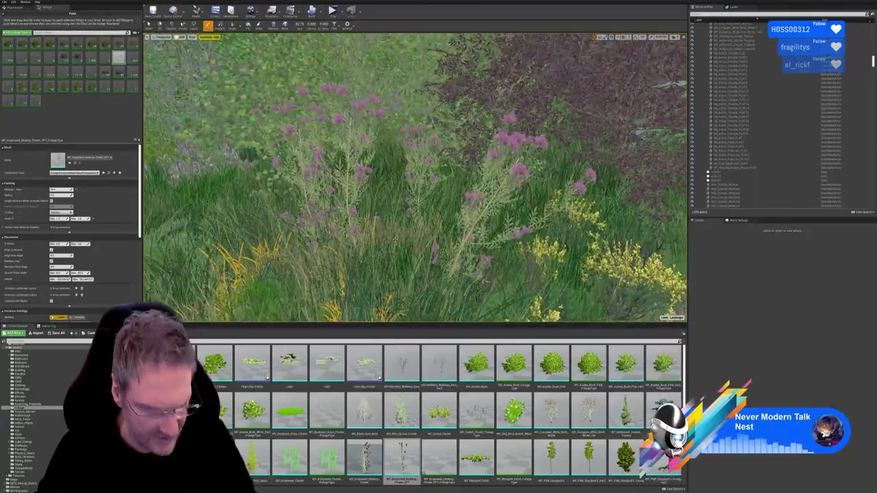
key("ctrl+z")
key("ctrl+z")
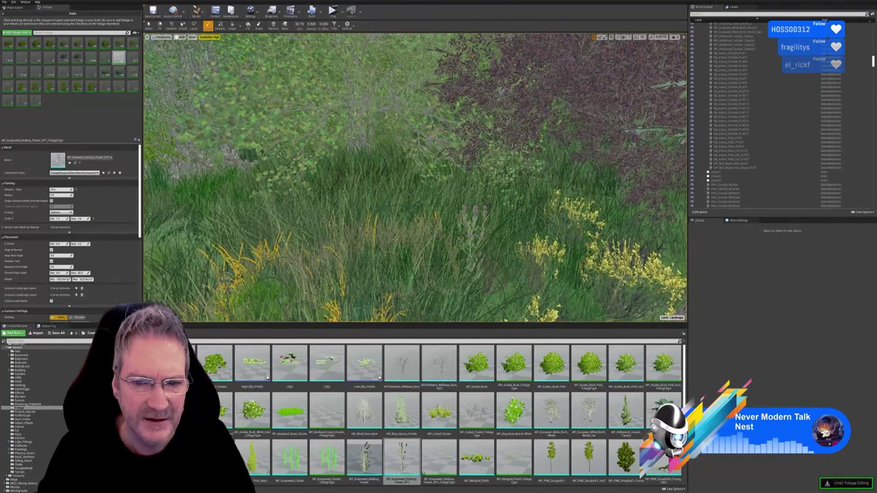
- Check the filter options that control which surfaces foliage can be painted on
right_click_drag(380, 235, 432, 274)
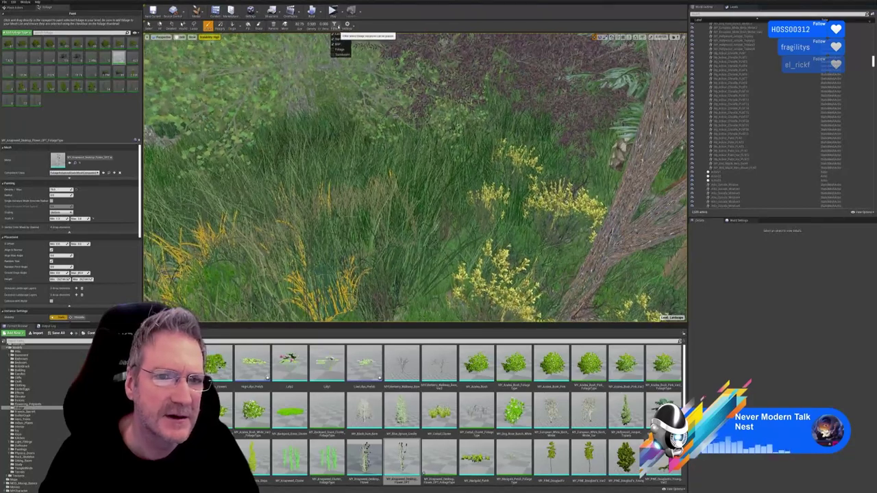
left_click(335, 25)
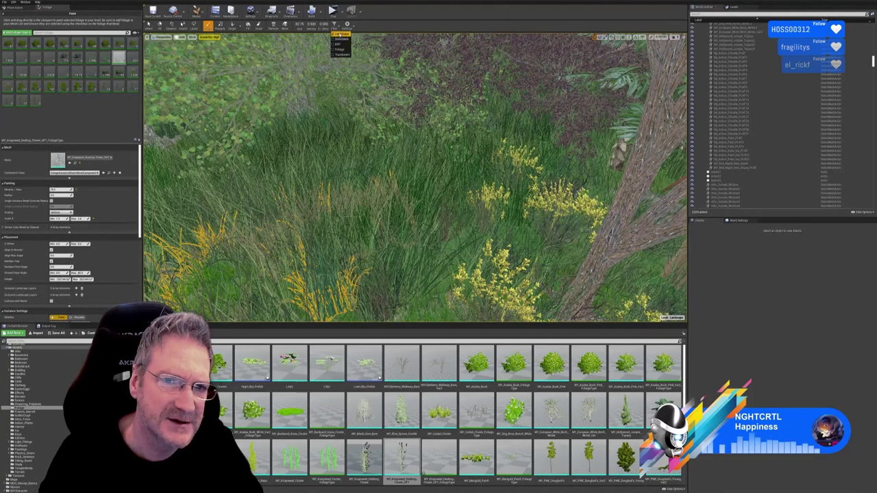
left_click(390, 27)
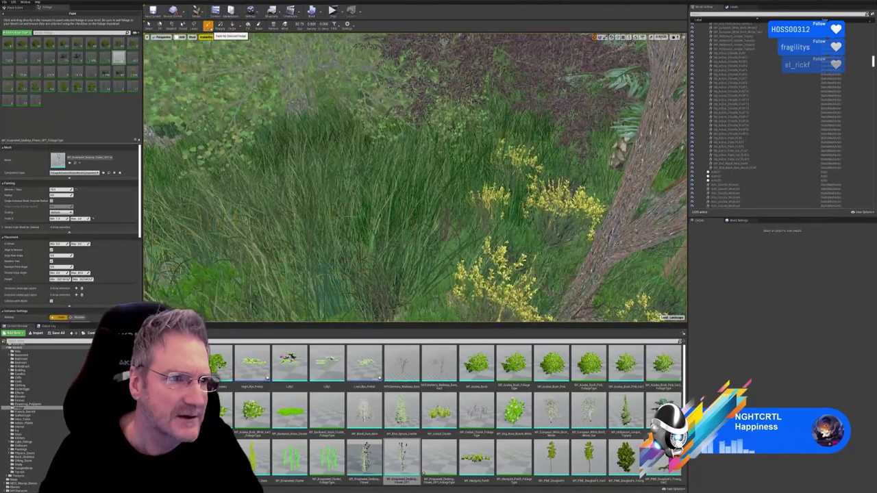
- Try a small clump of knapweed flowers in the grass behind the yellow-flowering plants, and undo it after viewing it from the path
left_click(119, 58)
right_click_drag(414, 180, 442, 260)
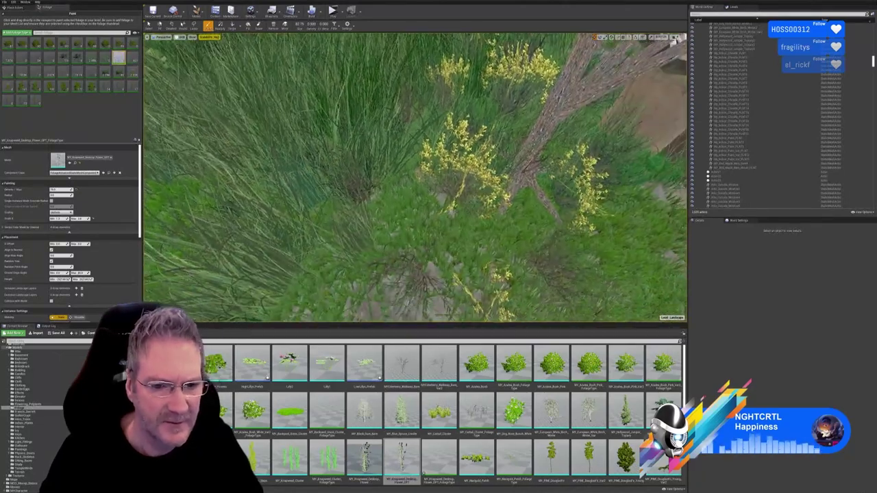
right_click_drag(305, 185, 271, 123)
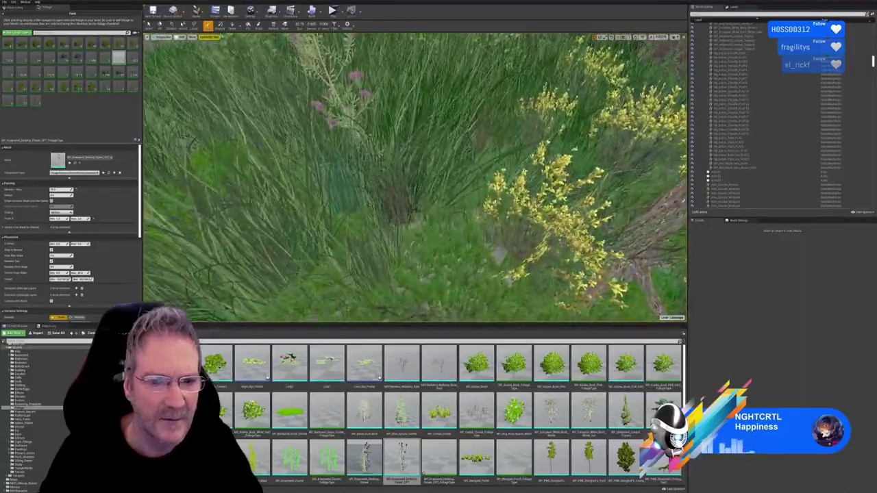
right_click_drag(308, 148, 280, 137)
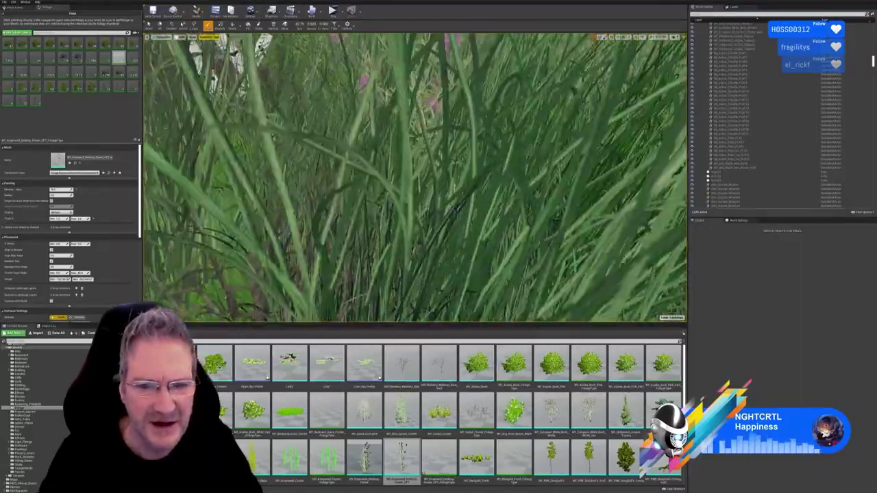
right_click_drag(414, 171, 490, 185)
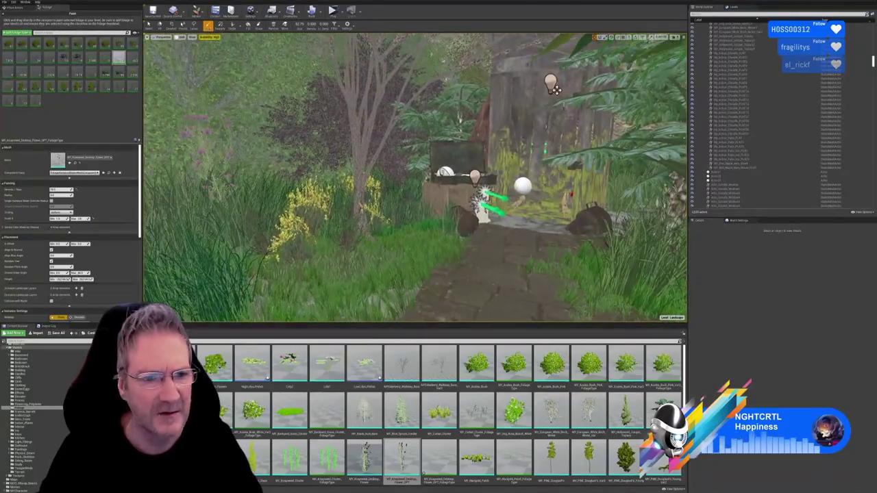
right_click_drag(414, 175, 370, 174)
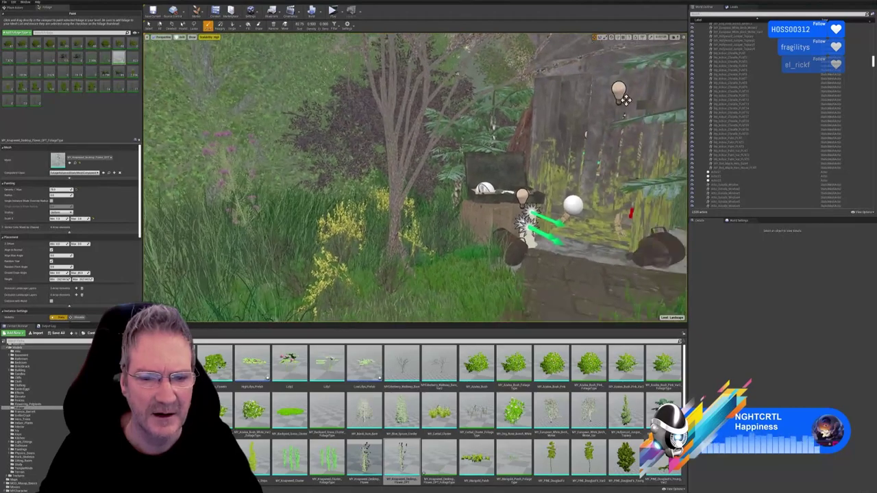
right_click_drag(370, 175, 349, 174)
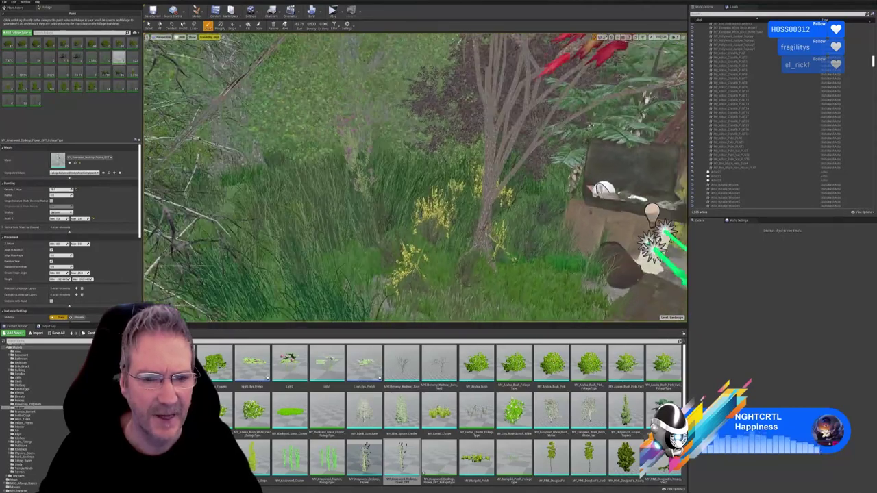
right_click_drag(400, 184, 363, 212)
key("ctrl+z")
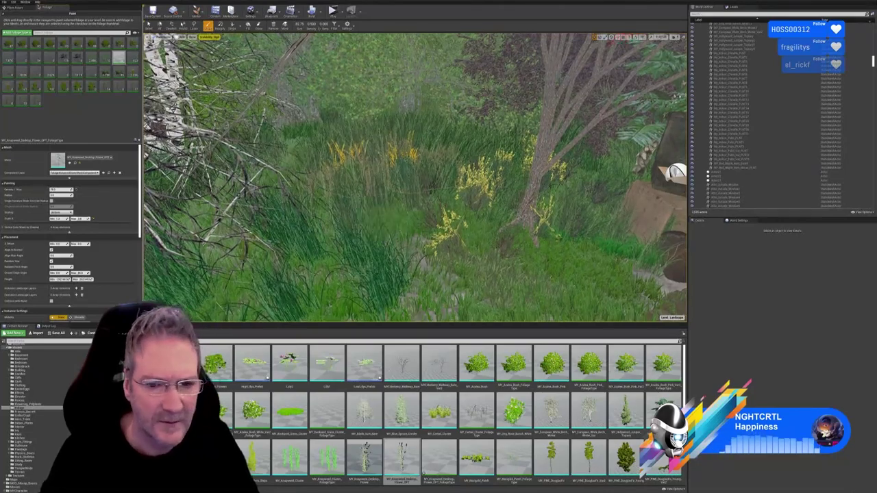
- Try a denser patch of knapweed flowers between the birch and the tree beside the chest, and undo it
right_click_drag(414, 178, 404, 205)
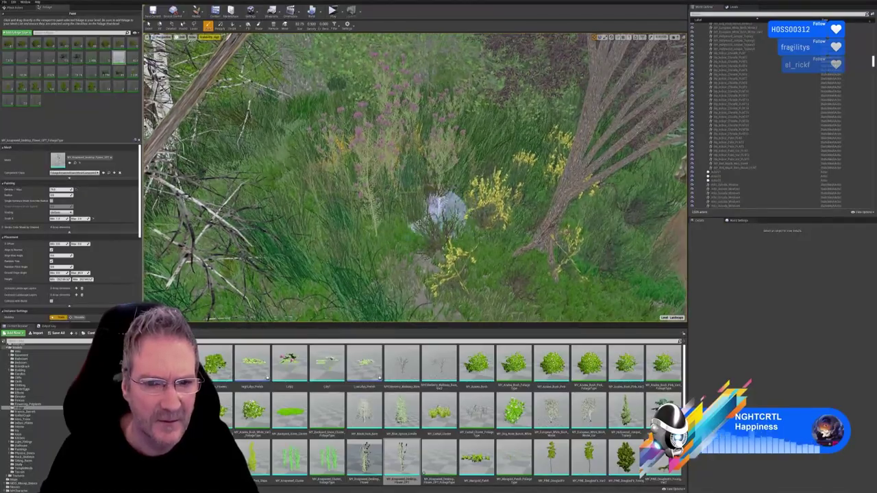
mouse_move(419, 223)
right_mouse_down()
mouse_move(342, 199)
mouse_move(445, 226)
mouse_move(349, 202)
mouse_move(294, 212)
mouse_move(302, 216)
mouse_move(247, 205)
mouse_move(329, 209)
mouse_move(301, 205)
right_mouse_up()
key("w")
key("s")
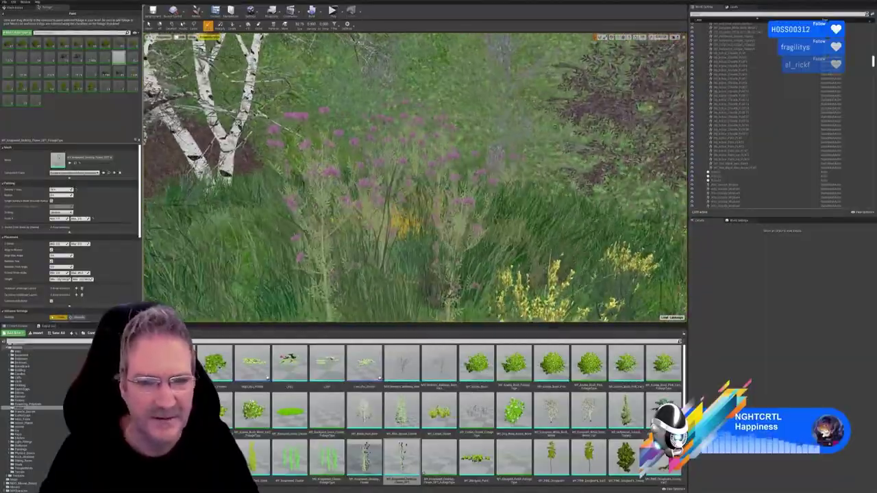
right_click_drag(436, 196, 447, 198)
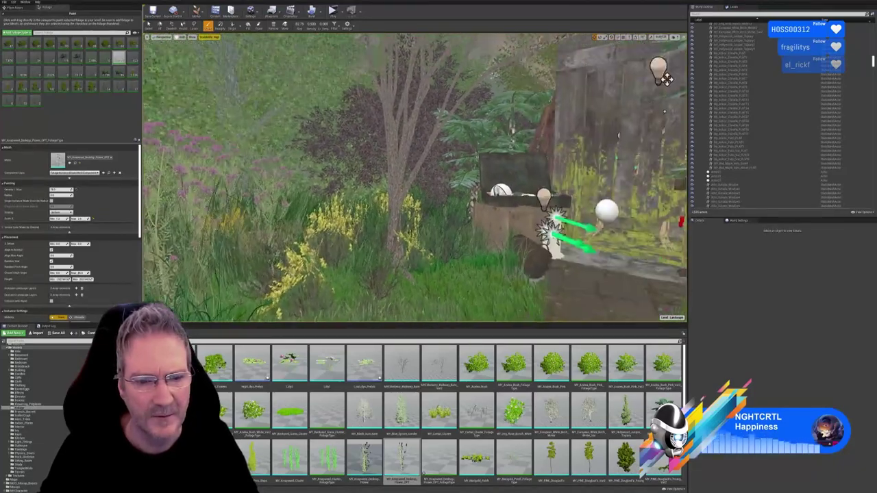
right_click_drag(447, 197, 438, 197)
key("ctrl+z")
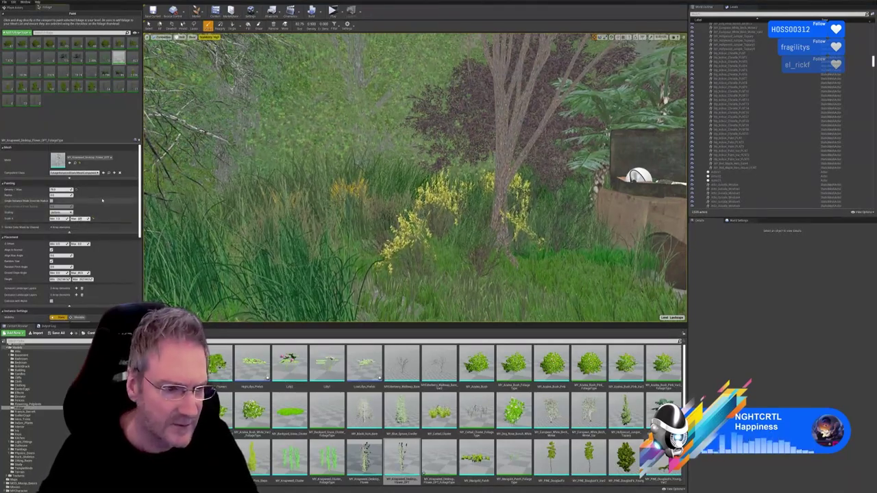
- Paint clumps of knapweed flowers through the tall grass between the birch and the yellow-flowering plants, checking them from several angles
right_click_drag(414, 178, 384, 213)
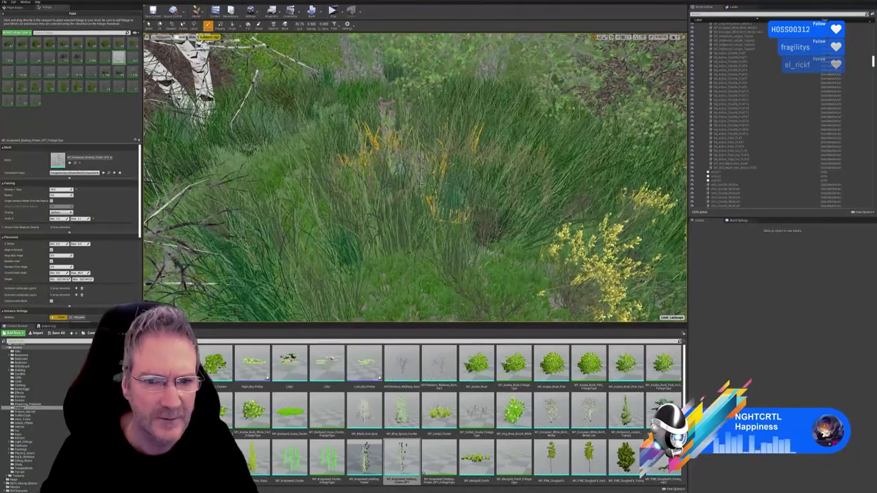
left_click(361, 165)
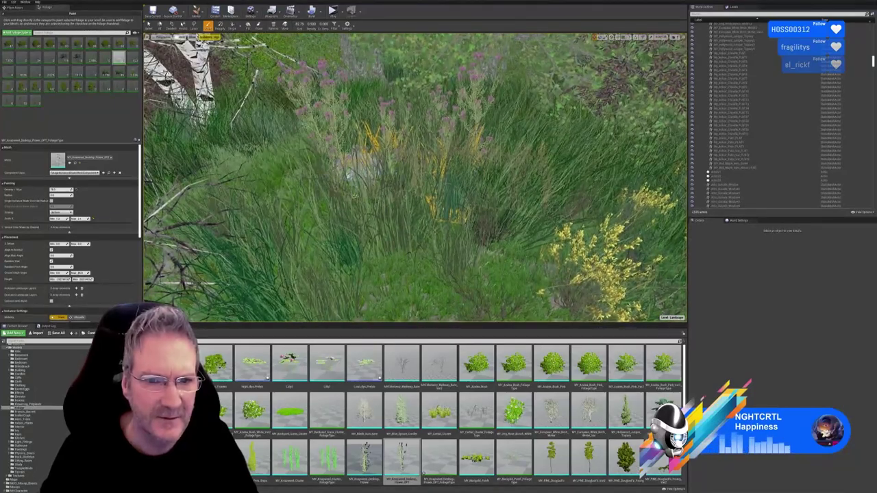
left_click_drag(307, 208, 291, 195)
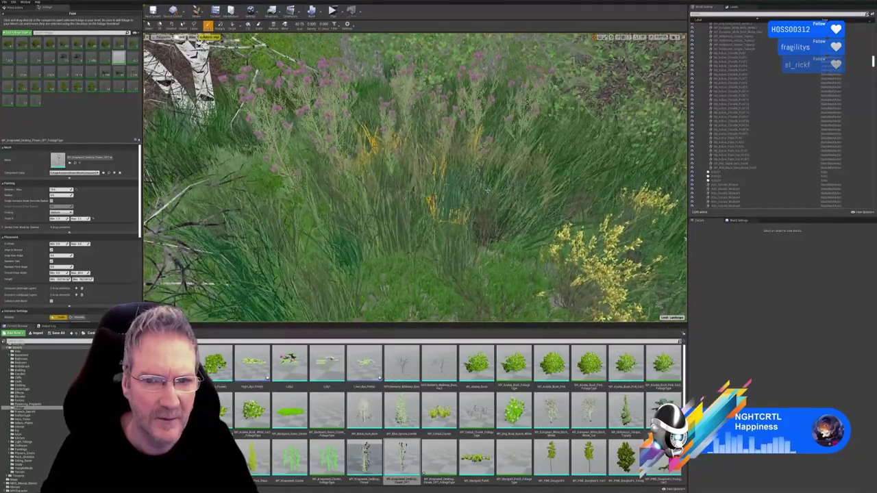
key("s")
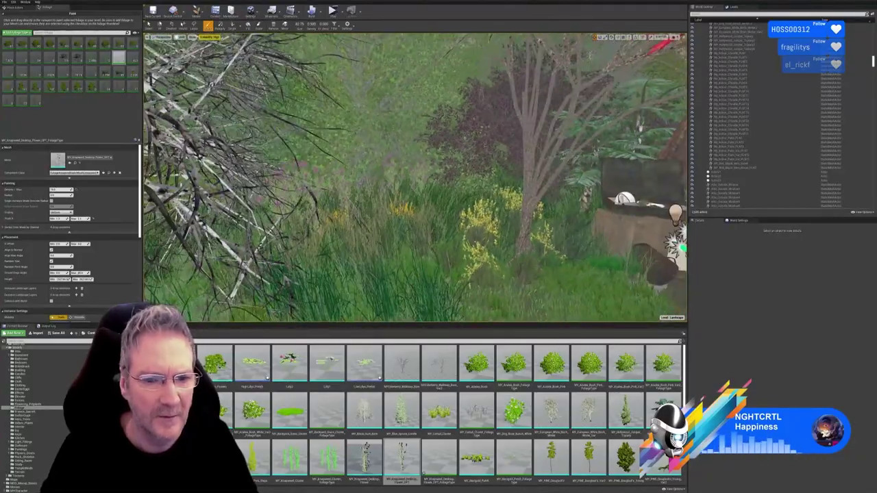
key("w")
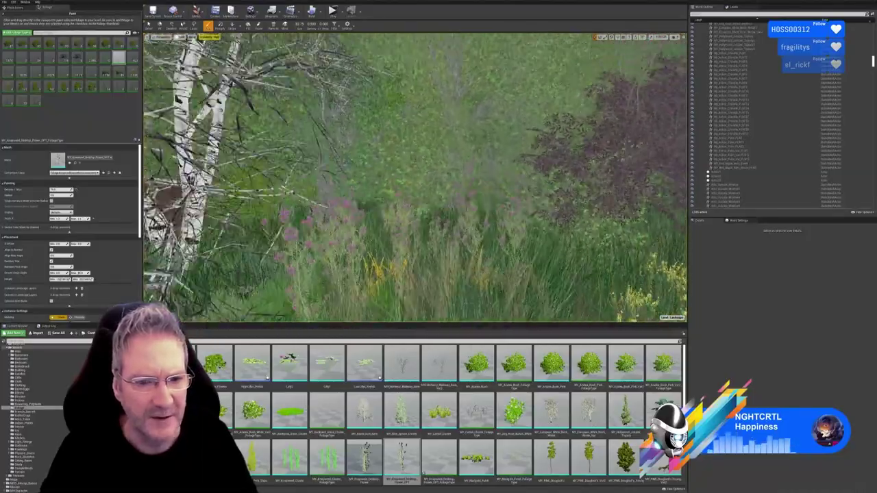
key("w")
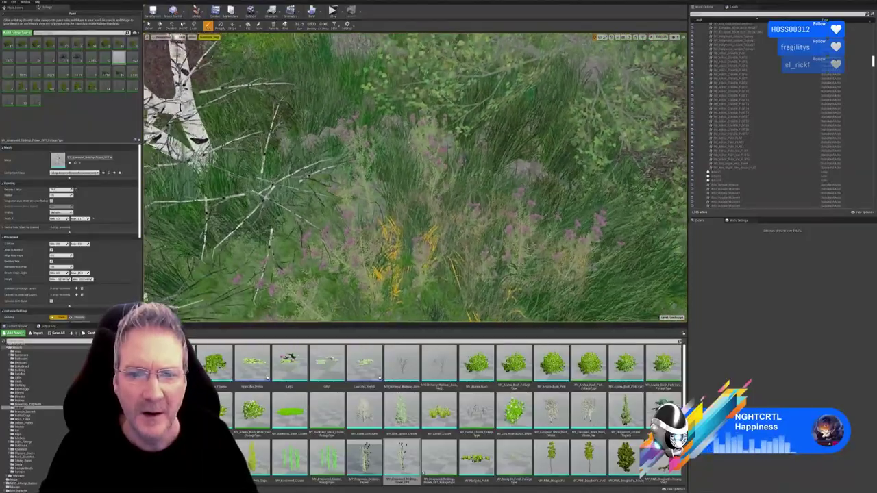
left_click(552, 181)
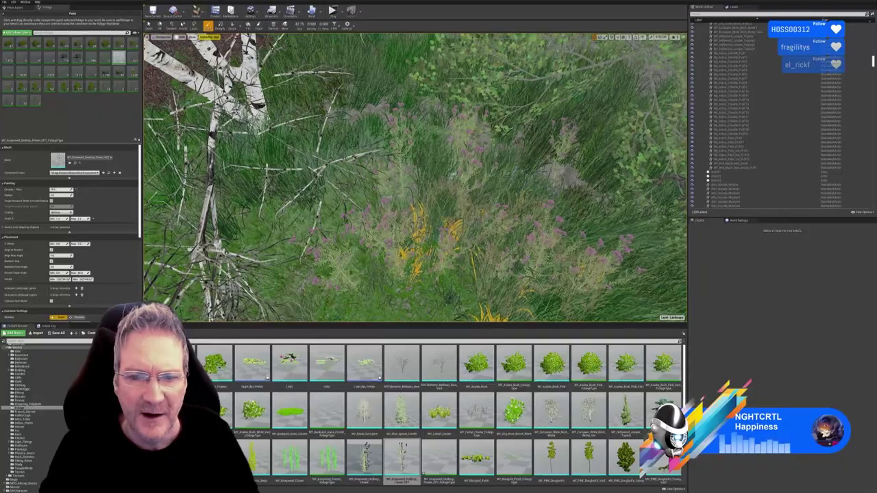
right_click_drag(411, 178, 413, 178)
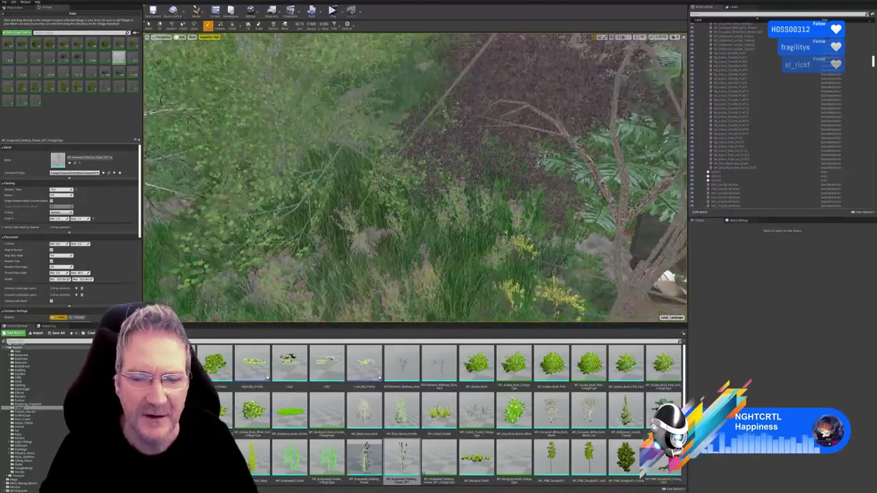
right_click_drag(411, 176, 513, 164)
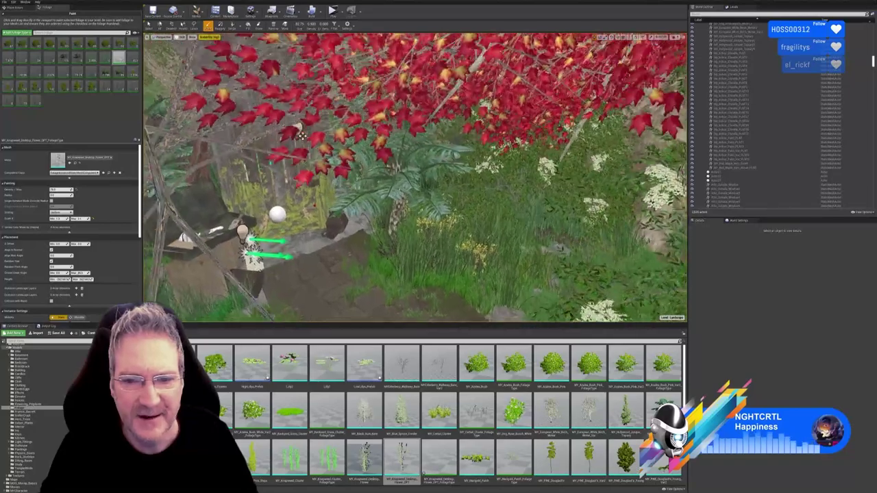
- Paint knapweed flowers in the grass behind the yellow flowers beside the tree fern, checking the patch from several angles
mouse_move(300, 140)
right_mouse_down()
mouse_move(315, 157)
mouse_move(470, 214)
right_mouse_up()
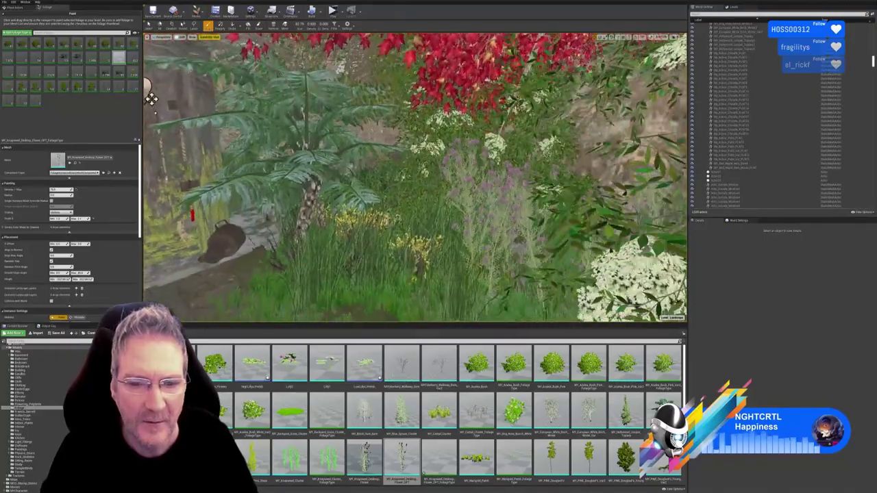
right_click_drag(199, 61, 288, 68)
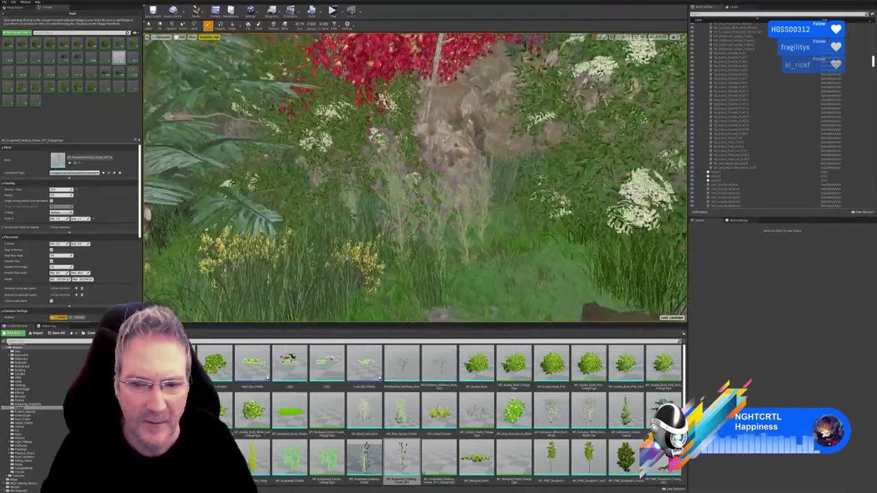
right_click_drag(416, 178, 459, 144)
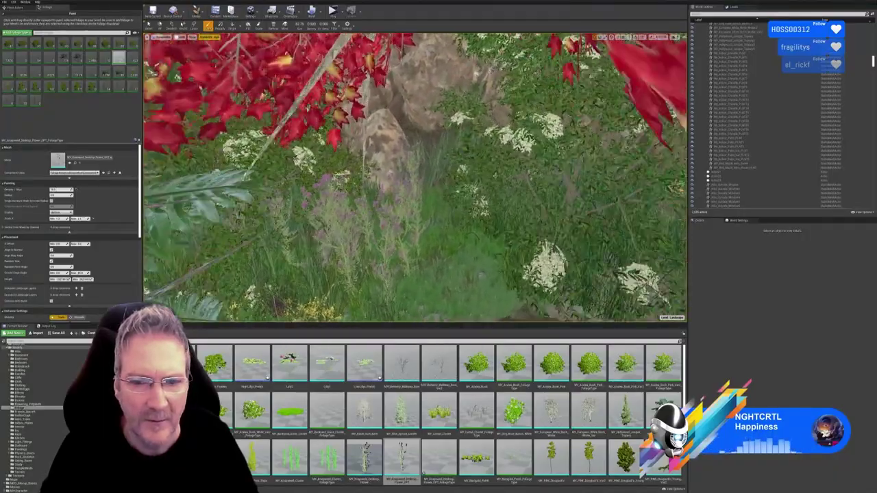
right_click_drag(308, 78, 462, 237)
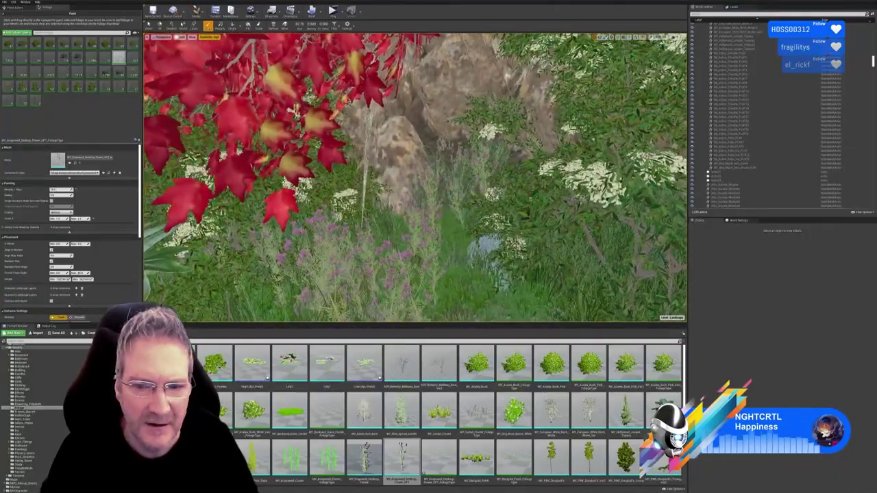
mouse_move(415, 178)
right_mouse_down()
mouse_move(342, 226)
mouse_move(404, 212)
mouse_move(357, 199)
mouse_move(438, 220)
mouse_move(425, 205)
mouse_move(492, 269)
right_mouse_up()
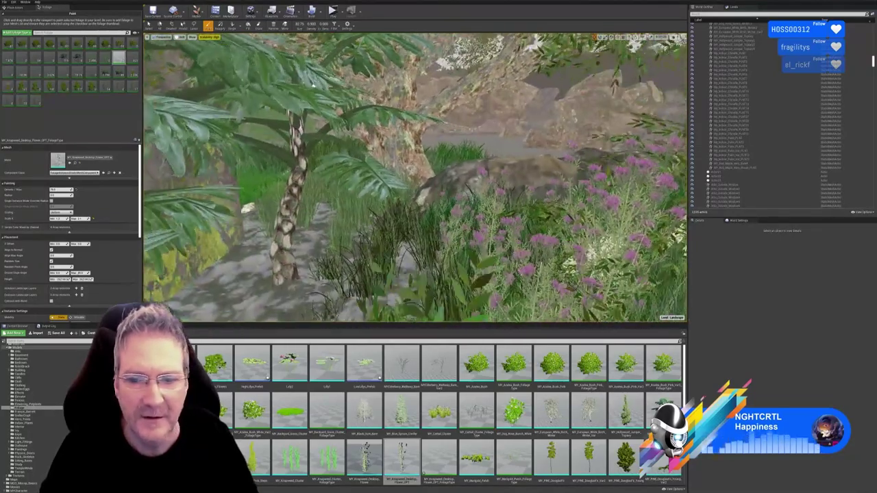
mouse_move(205, 75)
right_mouse_down()
mouse_move(226, 79)
mouse_move(217, 69)
mouse_move(195, 76)
mouse_move(214, 80)
right_mouse_up()
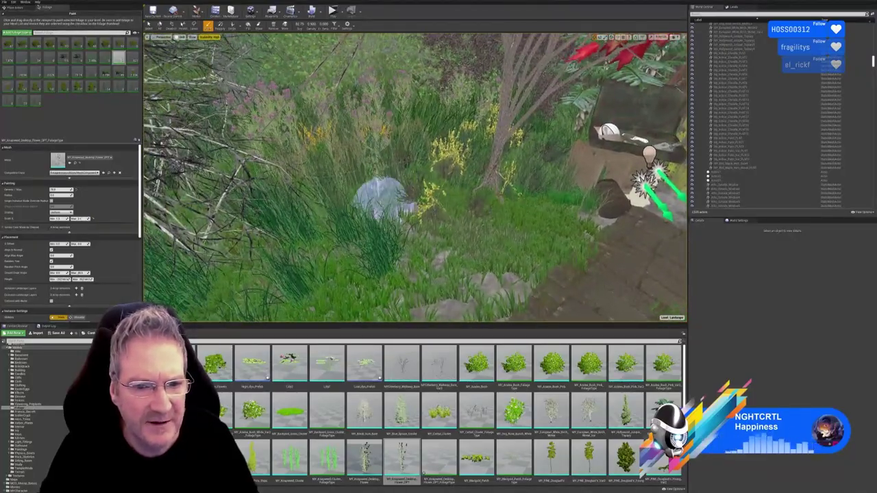
right_click_drag(427, 260, 548, 261)
right_click_drag(159, 58, 200, 53)
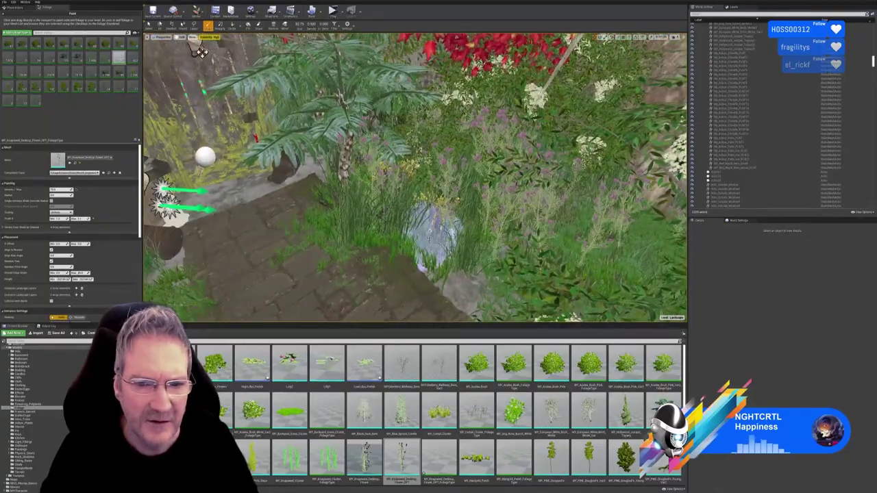
- Add a few knapweed flowers in the grass between the path and the yellow-flowering plants, and view them facing the door
right_click_drag(414, 179, 206, 179)
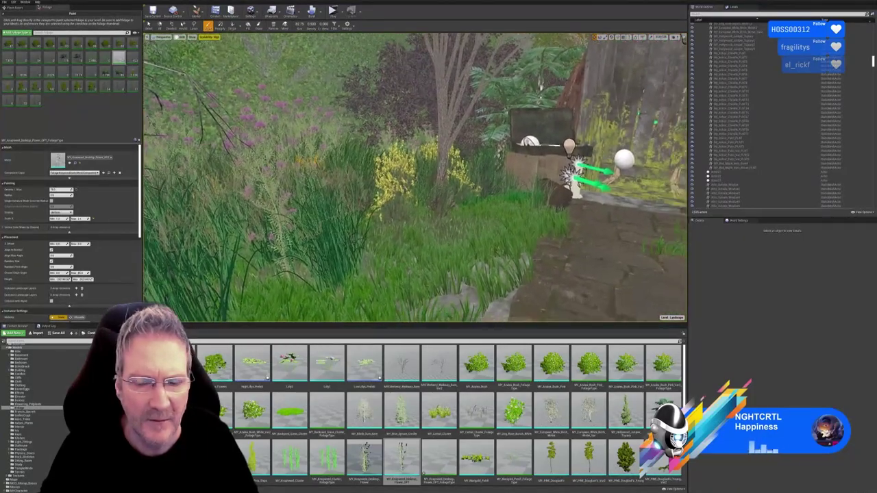
left_click(420, 240)
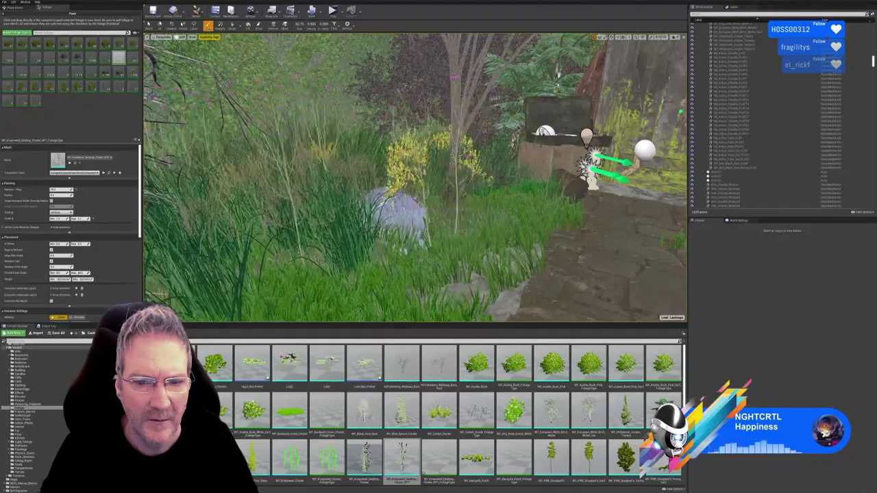
mouse_move(432, 226)
right_mouse_down()
mouse_move(481, 228)
mouse_move(490, 218)
mouse_move(477, 222)
right_mouse_up()
key("w")
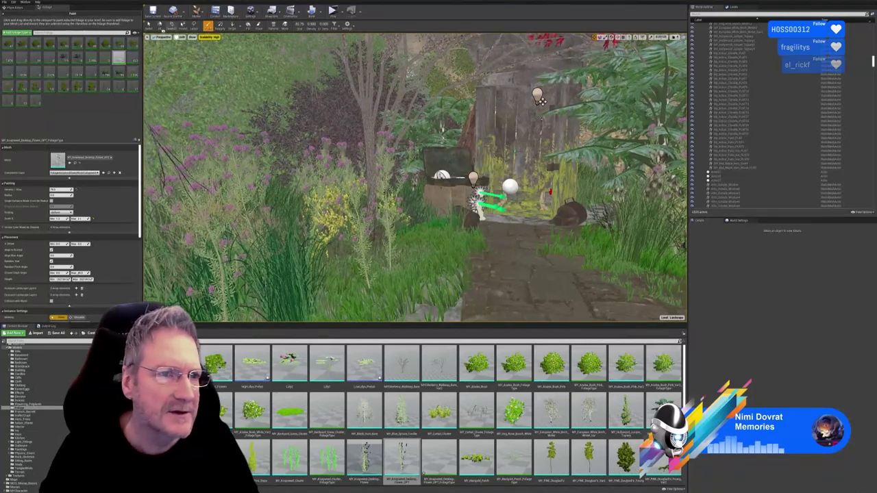
- Select the individual knapweed flowers nearest the path and move them back toward the tall grass by the yellow-flowering plants
left_click(150, 28)
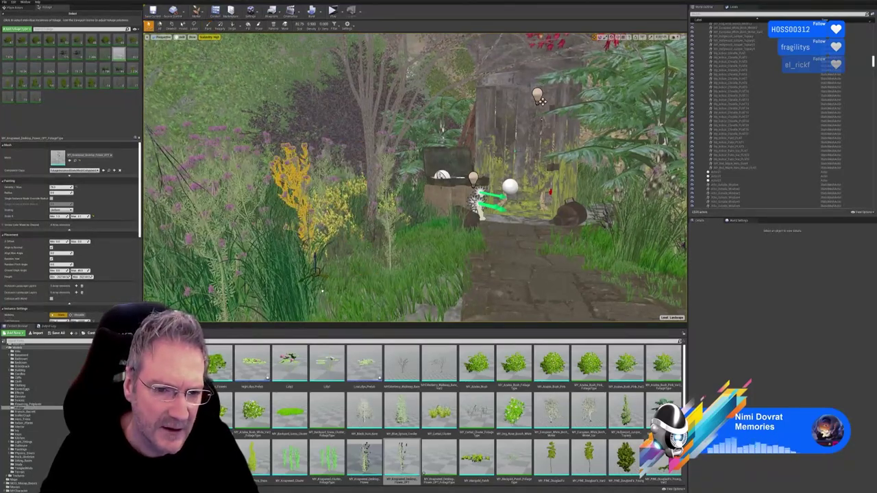
left_click(401, 237)
left_click(401, 237)
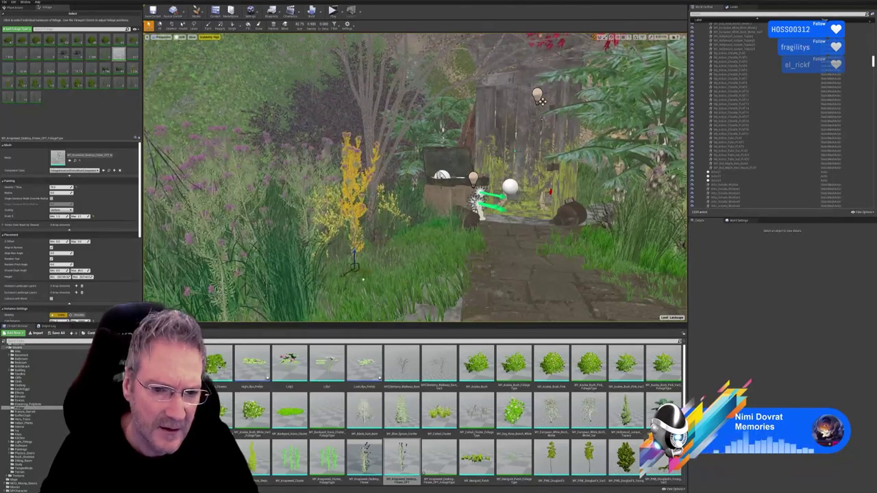
left_click_drag(363, 279, 321, 272)
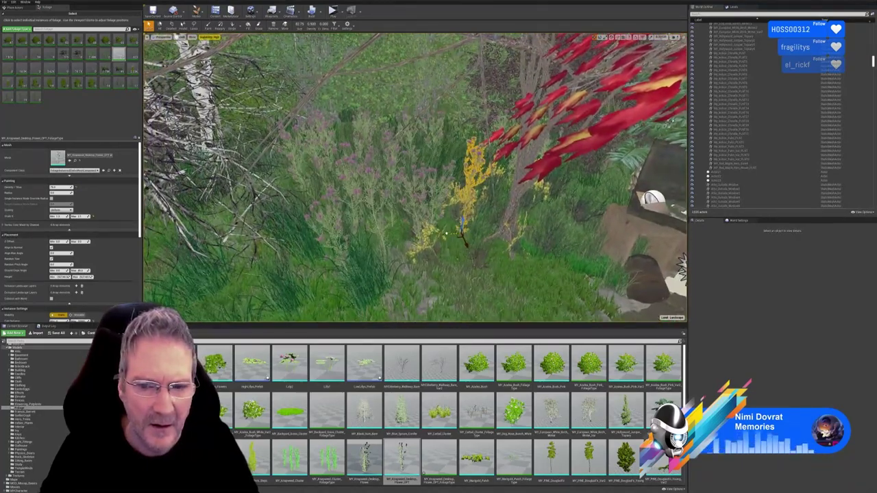
- Paint knapweed flower foliage in the grass around the bare tree and beside the ferns near the wooden shack
right_click_drag(458, 227, 590, 207)
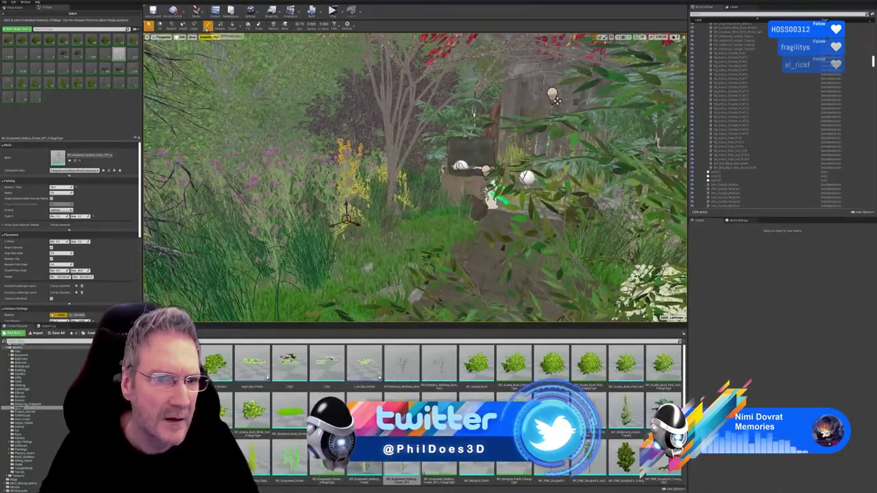
left_click(208, 25)
mouse_move(439, 178)
right_mouse_down()
mouse_move(521, 172)
mouse_move(480, 171)
right_mouse_up()
mouse_move(537, 230)
right_mouse_down()
mouse_move(552, 230)
mouse_move(537, 233)
mouse_move(537, 247)
right_mouse_up()
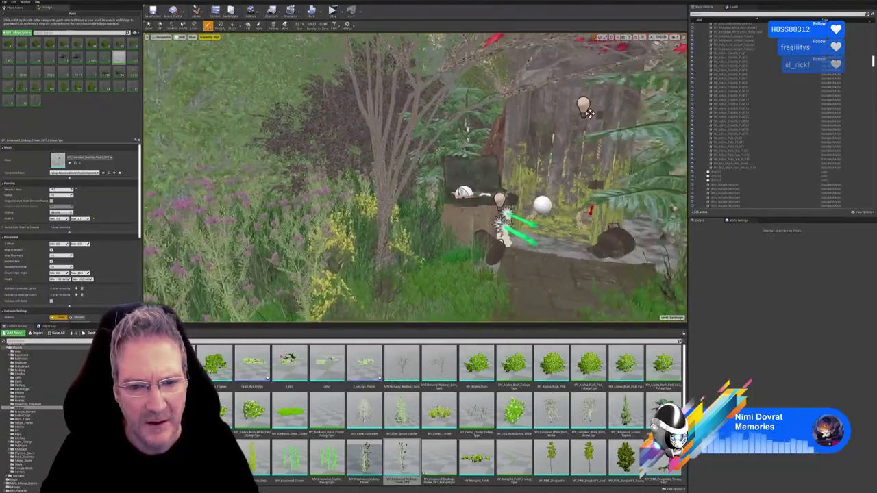
right_click_drag(415, 178, 494, 178)
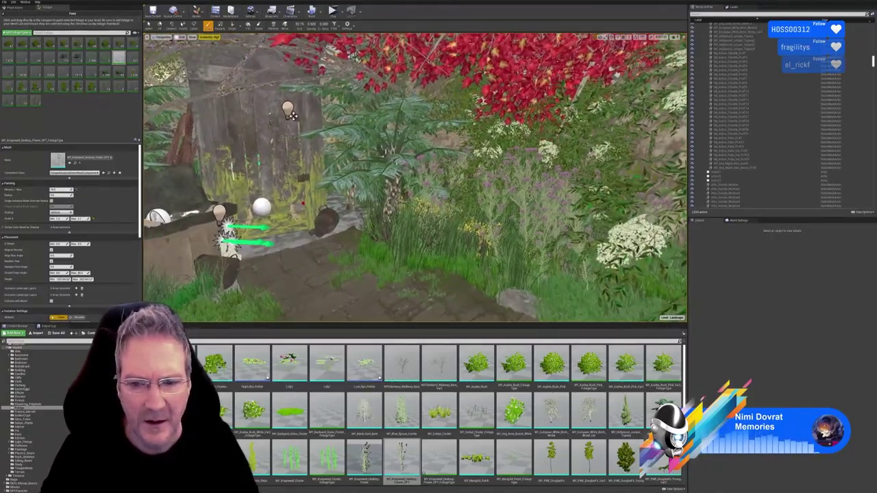
- Examine the grass around the boulders and large branching tree for areas that need flower foliage
right_click_drag(415, 179, 342, 178)
key("w")
key("s")
key("s")
mouse_move(446, 118)
right_mouse_down()
mouse_move(521, 118)
mouse_move(439, 118)
mouse_move(445, 102)
right_mouse_up()
key("w")
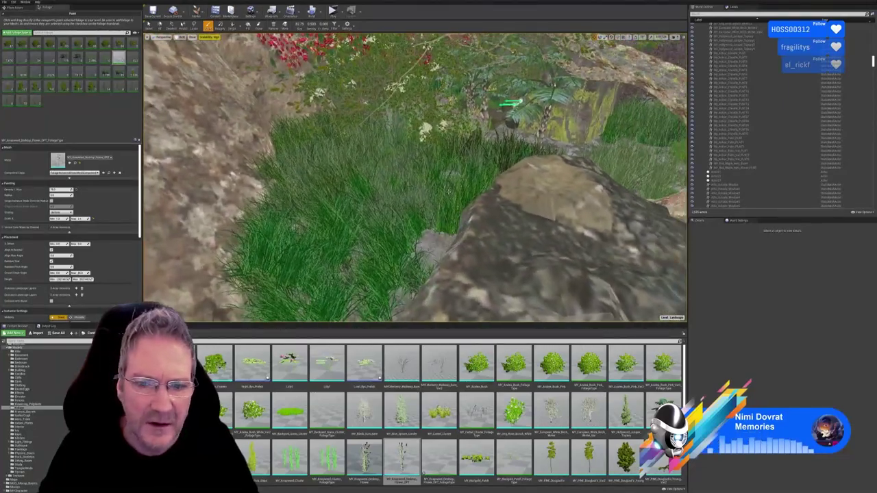
right_click_drag(438, 178, 385, 127)
key("w")
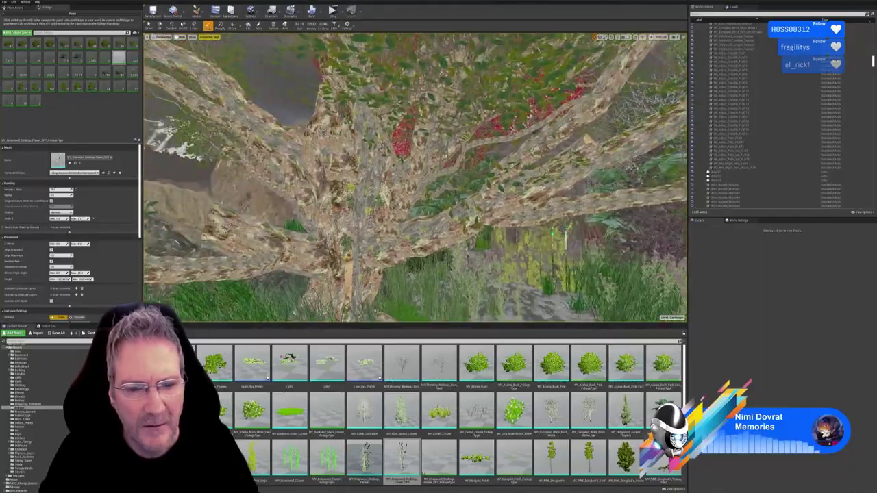
right_click_drag(439, 178, 511, 226)
right_click_drag(461, 169, 458, 124)
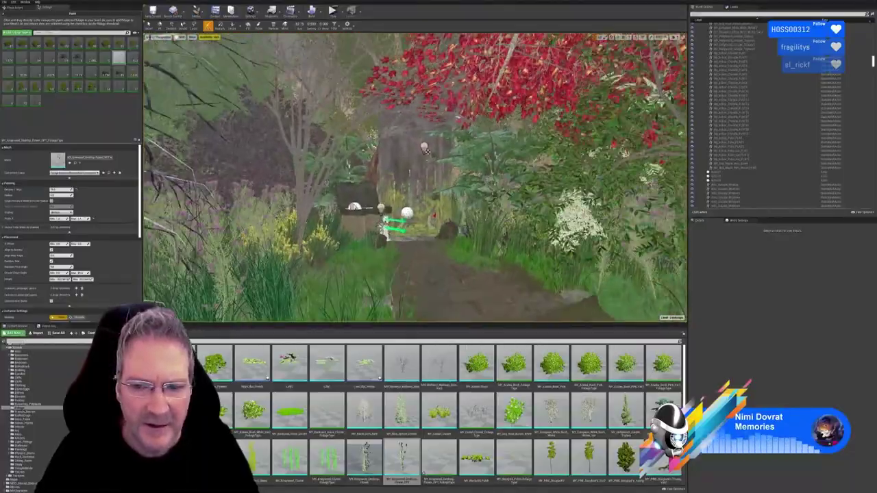
- Paint knapweed flowers in the tall grass around the white birch beside the path
right_click_drag(425, 150, 391, 151)
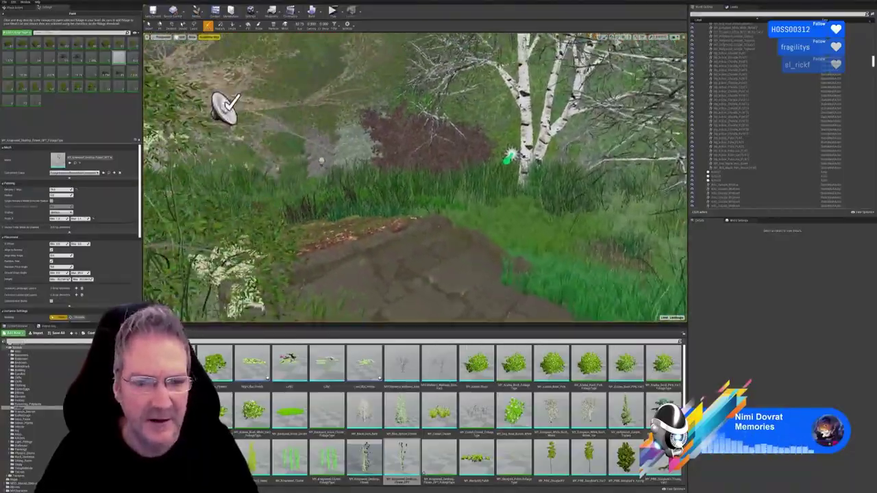
right_click_drag(624, 188, 315, 175)
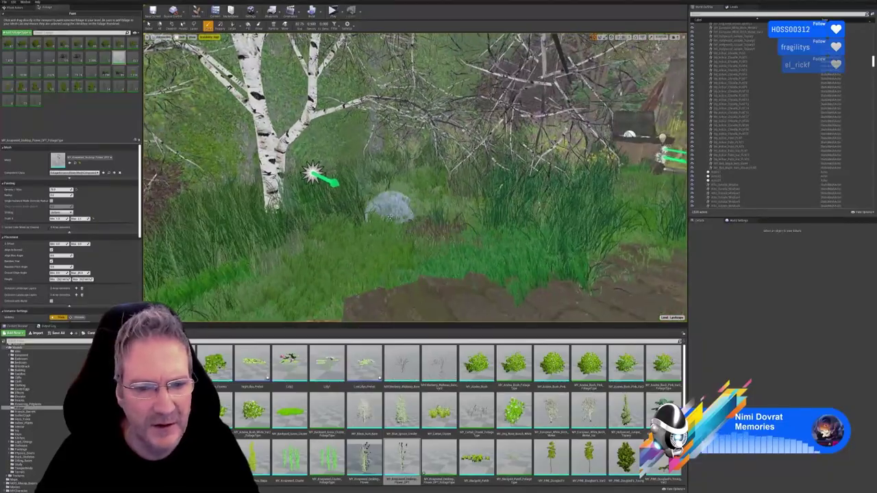
right_click_drag(335, 238, 543, 152)
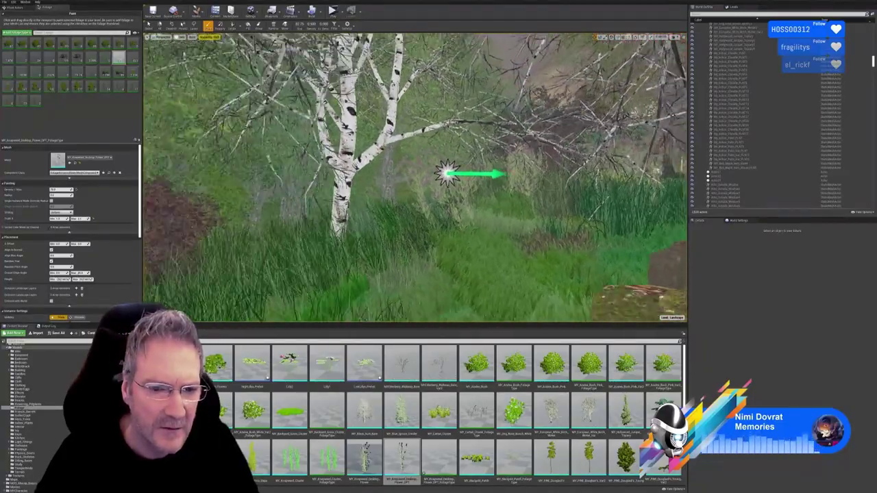
right_click_drag(439, 178, 274, 226)
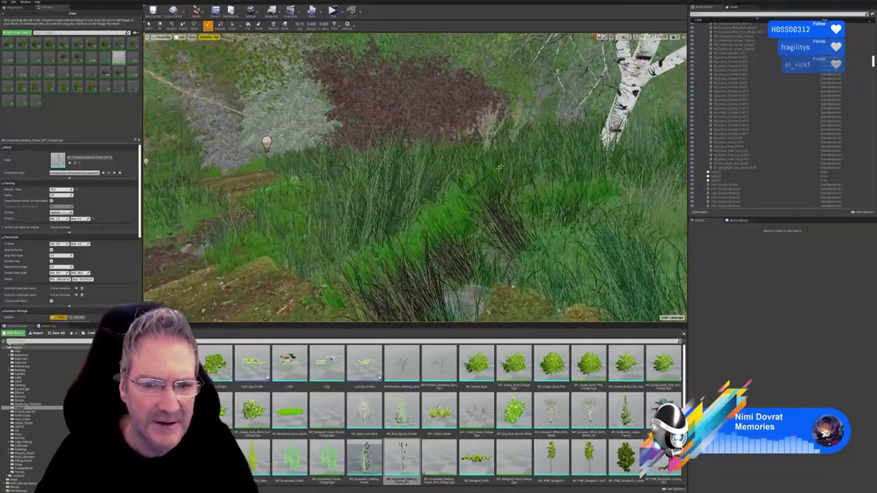
- Paint knapweed flowers in the grass on both sides of the mossy stepped path near the birches
right_click_drag(473, 213, 466, 171)
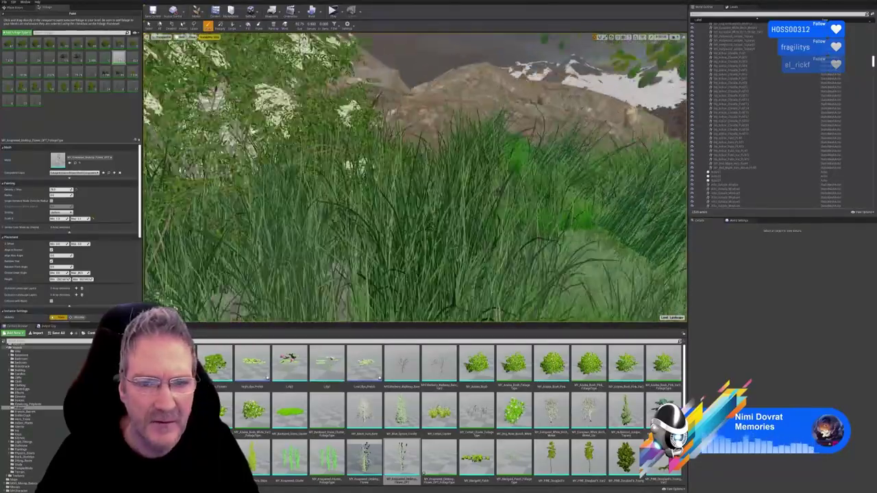
right_click_drag(403, 178, 473, 178)
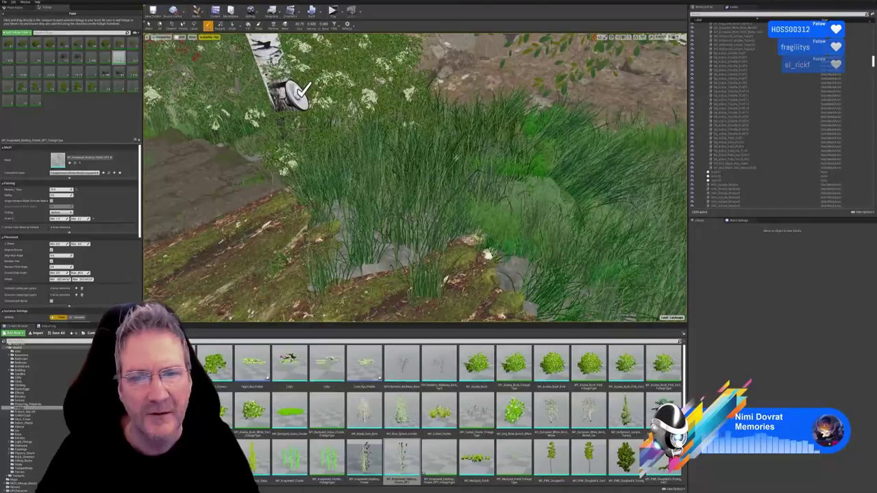
key("s")
right_click_drag(291, 96, 195, 86)
right_click_drag(415, 176, 388, 177)
key("s")
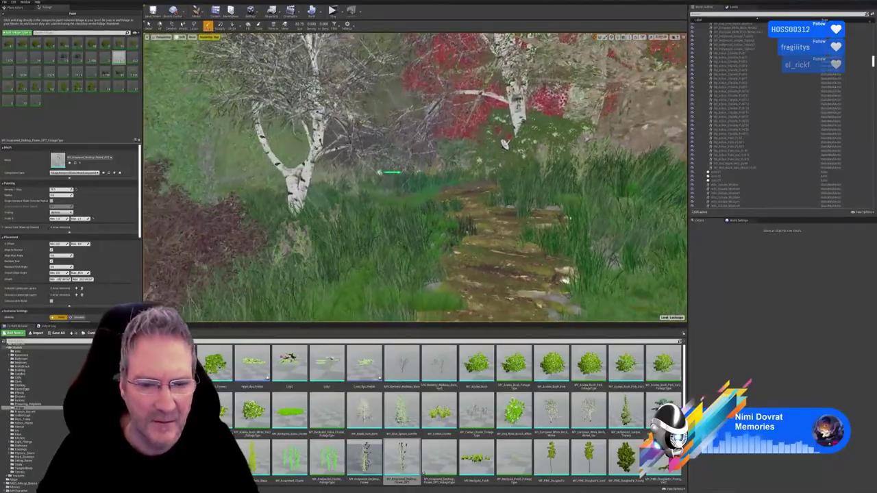
right_click_drag(322, 171, 391, 193)
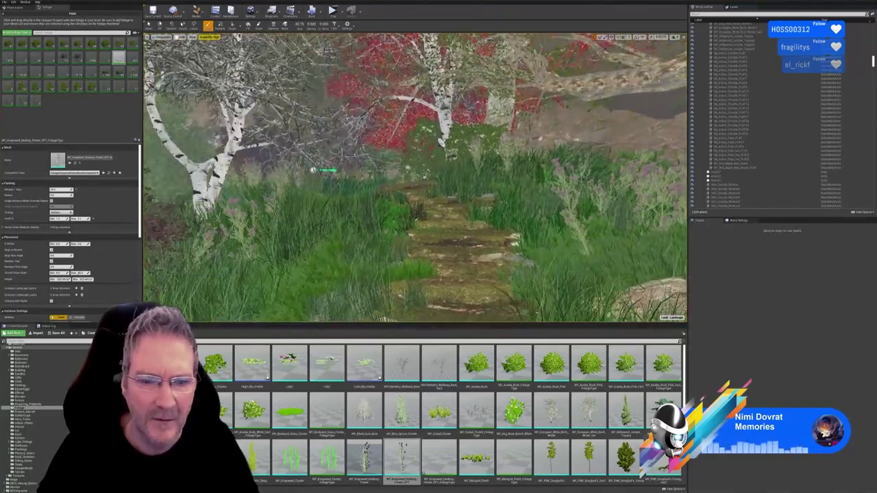
- Add knapweed flowers along the path edges and behind the rocks near the small path lights
key("s")
right_click_drag(414, 179, 442, 182)
key("w")
key("s")
right_click_drag(321, 283, 316, 283)
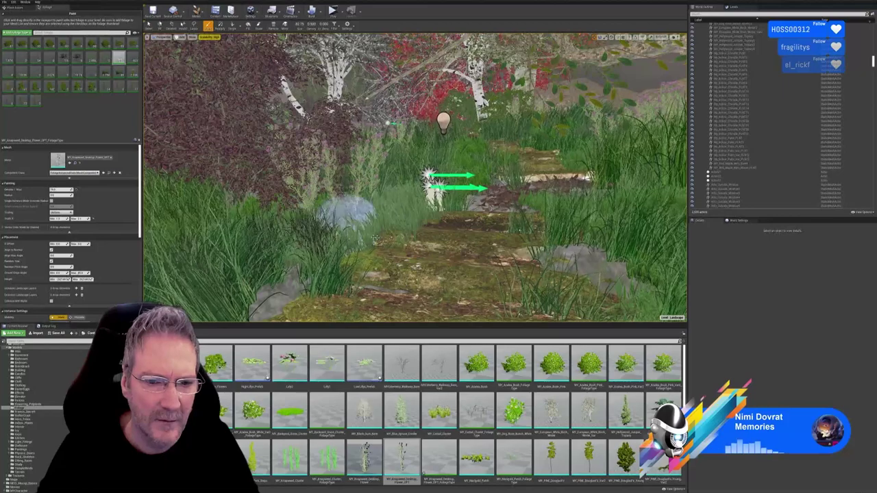
right_click_drag(322, 215, 504, 231)
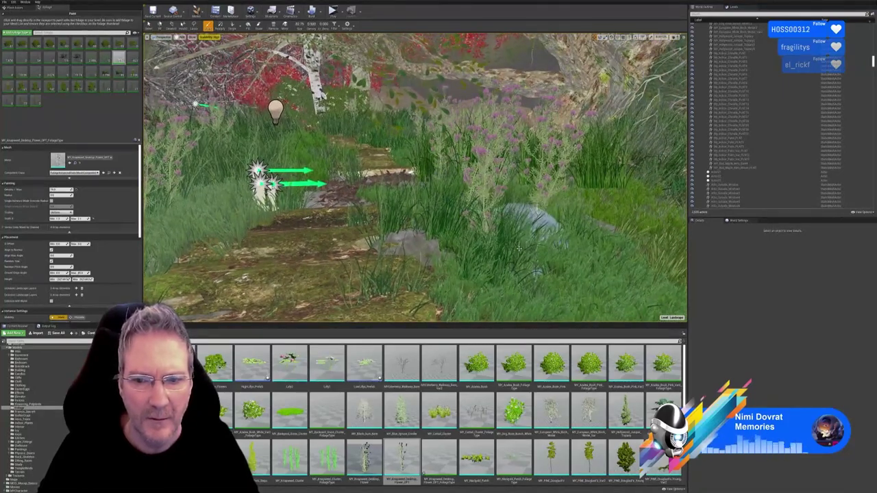
right_click_drag(411, 180, 329, 174)
key("s")
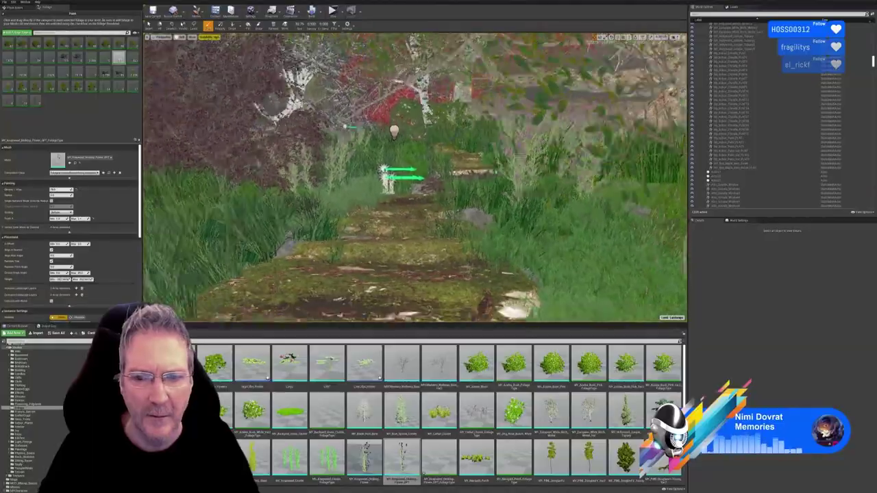
- Paint knapweed flowers in the grass at the foot of the blue spruce beside the lower steps
key("s")
key("w")
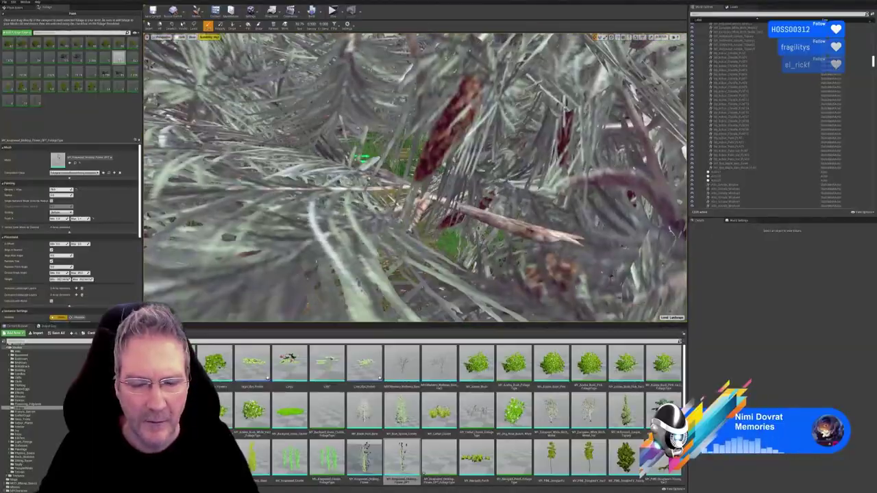
key("w")
right_click_drag(415, 176, 264, 177)
mouse_move(438, 182)
right_mouse_down()
mouse_move(479, 182)
mouse_move(452, 184)
right_mouse_up()
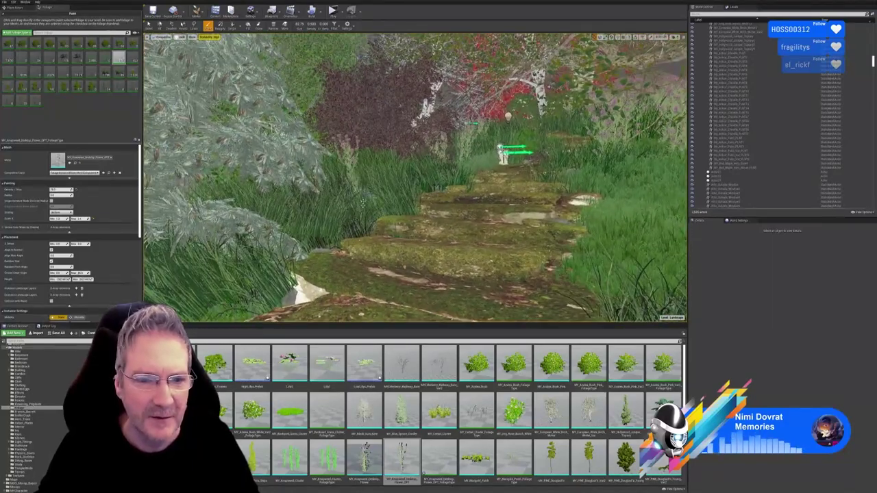
mouse_move(372, 224)
right_mouse_down()
mouse_move(569, 217)
mouse_move(561, 226)
mouse_move(520, 206)
right_mouse_up()
key("s")
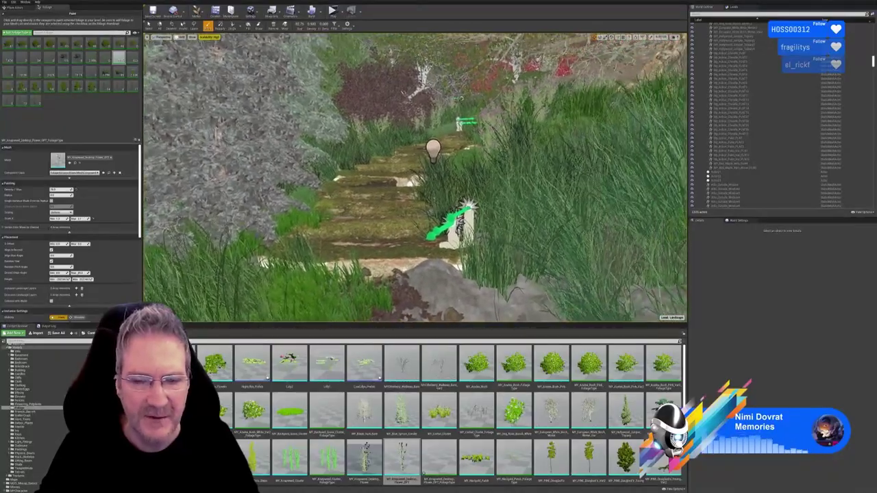
mouse_move(509, 224)
right_mouse_down()
mouse_move(473, 228)
mouse_move(527, 225)
mouse_move(514, 225)
right_mouse_up()
key("s")
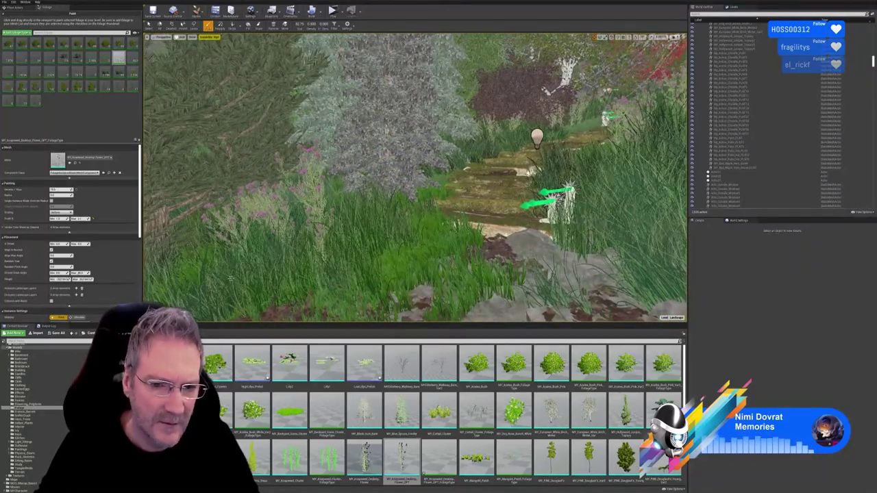
- Paint knapweed flowers across the path behind the rocks and in the grass in front of the conifers
right_click_drag(230, 278, 390, 221)
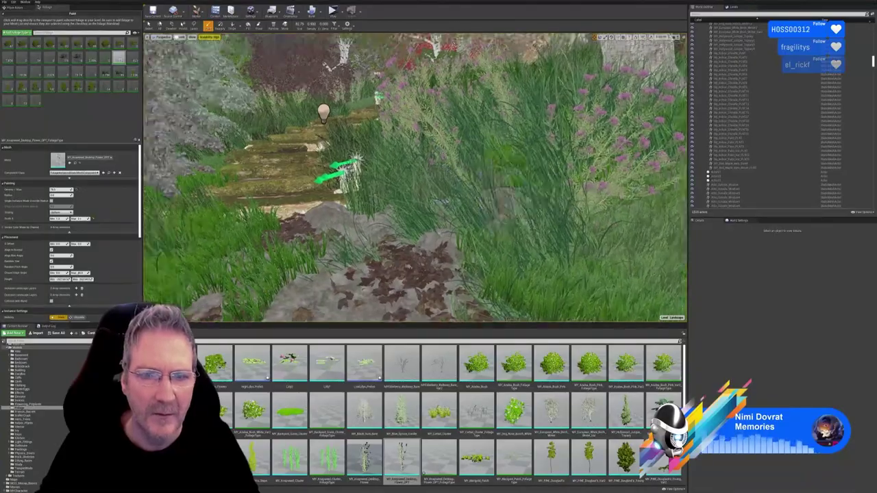
right_click_drag(390, 222, 291, 193)
key("a")
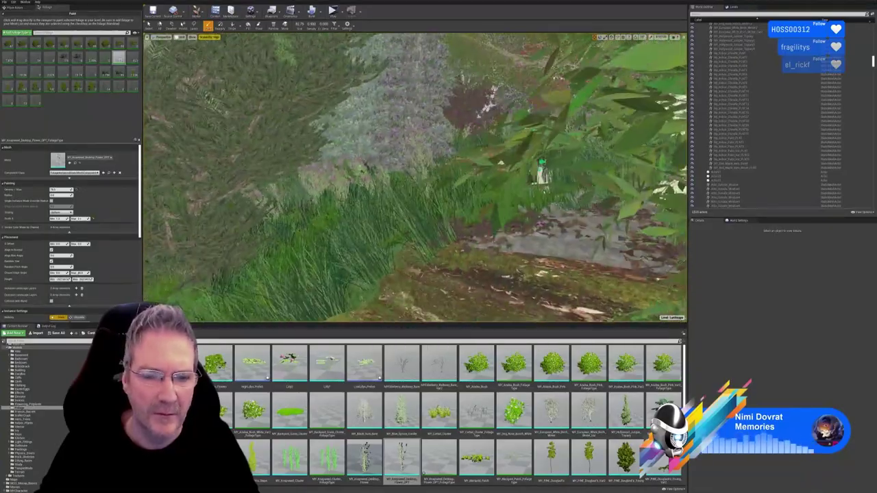
mouse_move(490, 196)
right_mouse_down()
mouse_move(518, 196)
mouse_move(448, 205)
mouse_move(370, 198)
right_mouse_up()
key("s")
key("w")
right_click_drag(470, 209, 459, 210)
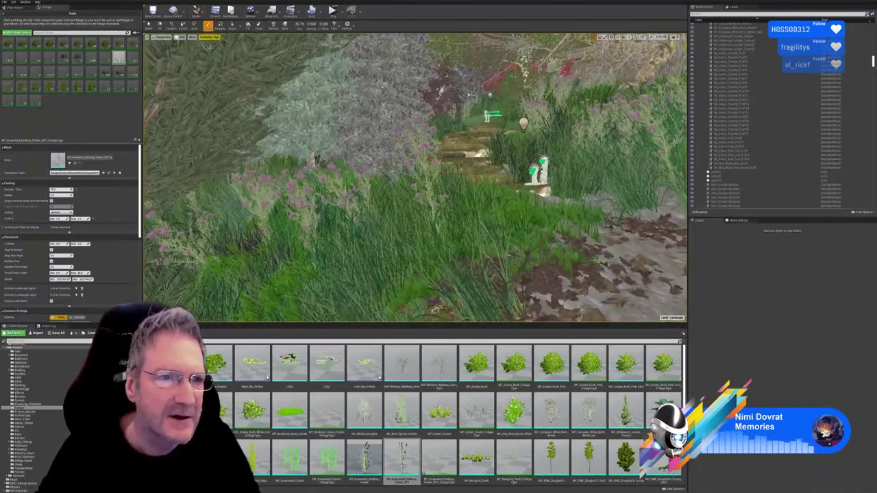
- Paint knapweed flowers in the grass beneath the dark conifer and along the dirt path below the steps
left_click(149, 26)
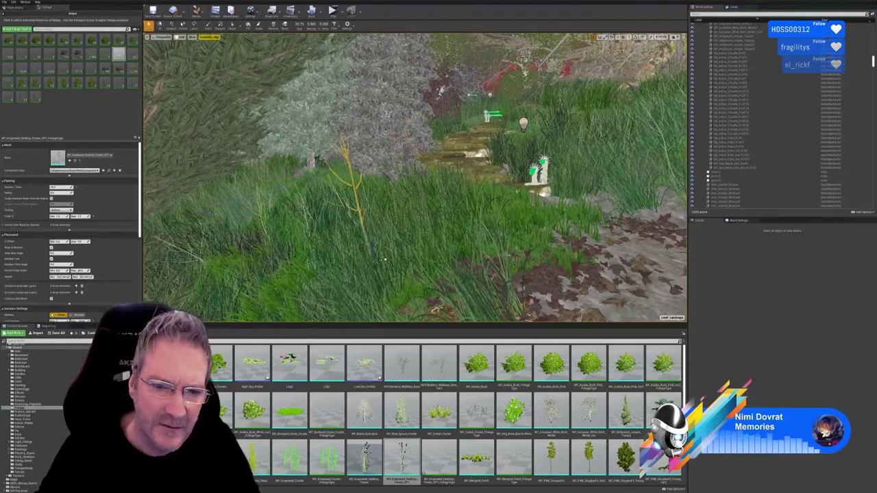
key("s")
right_click_drag(379, 265, 414, 253)
key("s")
right_click_drag(285, 129, 233, 126)
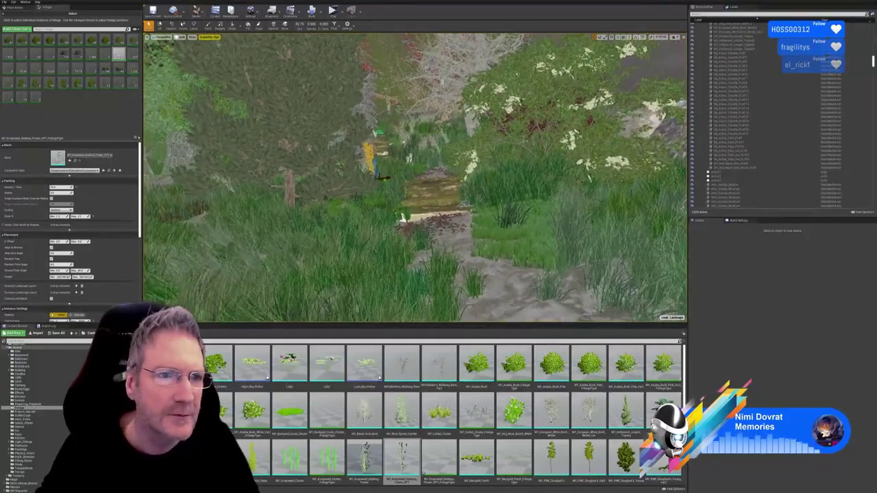
left_click(208, 25)
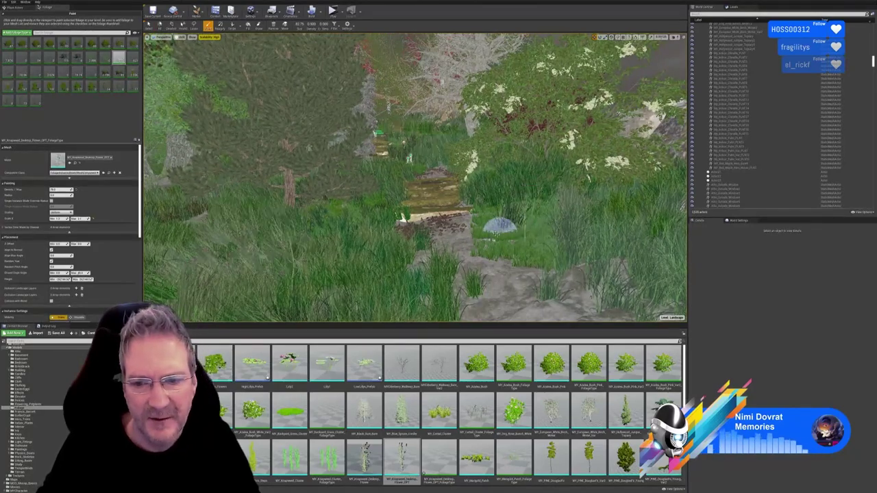
left_click(487, 237)
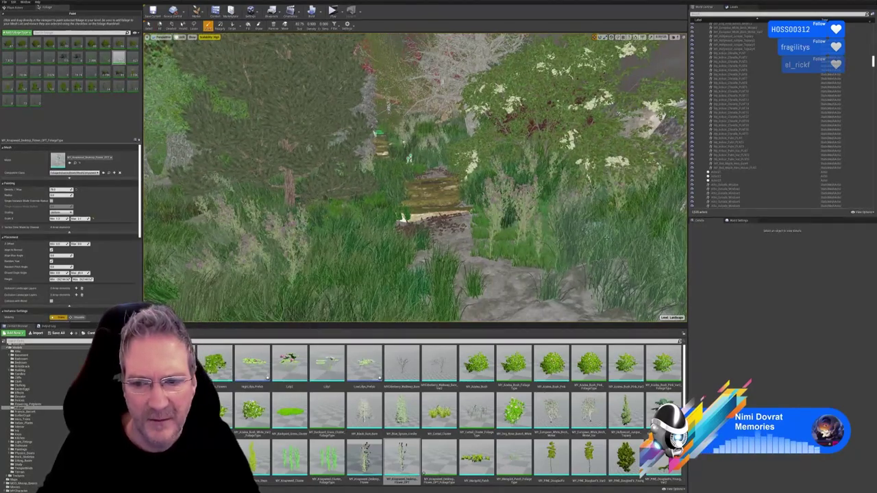
- Paint knapweed flowers in the grass around the rocks in front of the large tree trunks
right_click_drag(415, 206, 409, 256)
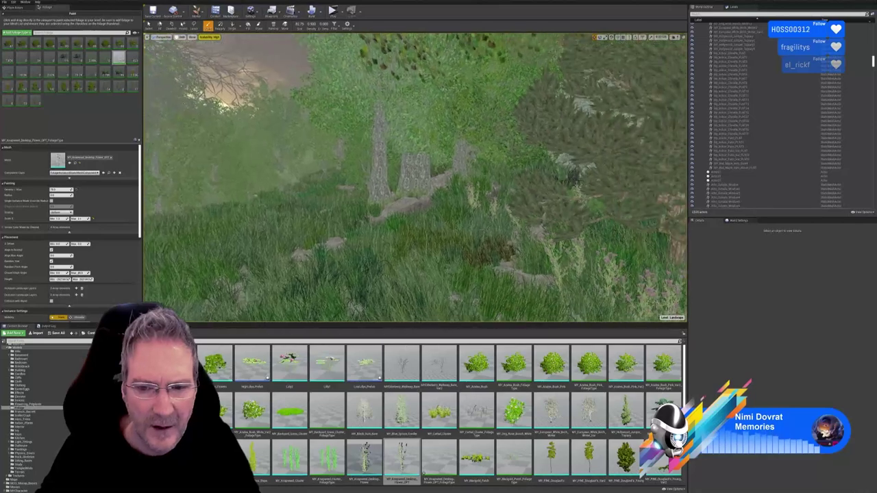
left_click(409, 255)
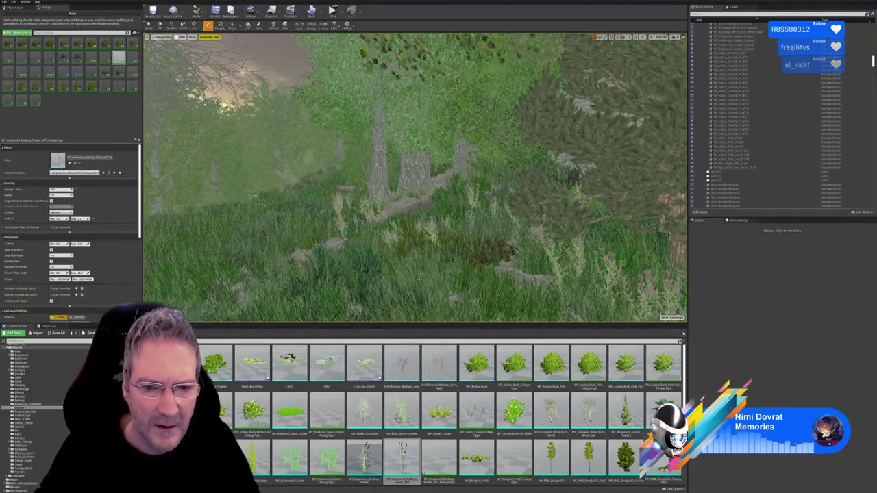
left_click(466, 240)
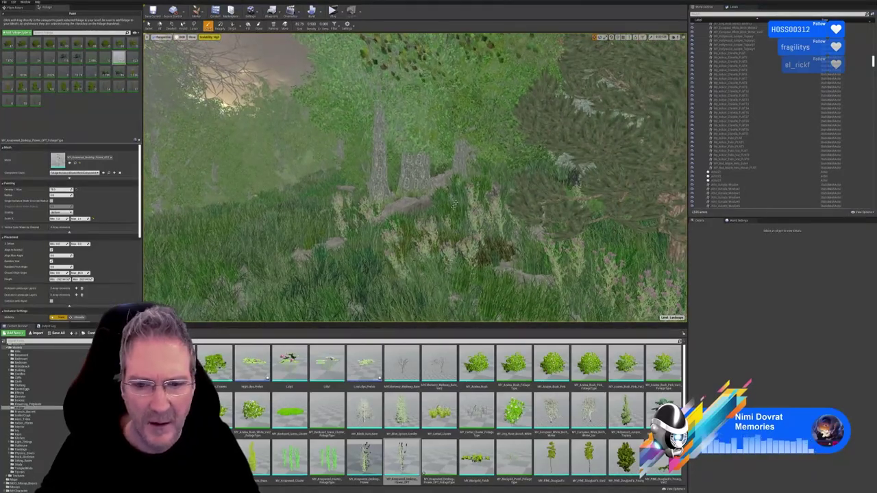
- Show the stepped path in Lit view mode and clear the foliage selection highlight by returning to the Paint tool
right_click_drag(470, 229, 672, 223)
right_click_drag(452, 217, 436, 237)
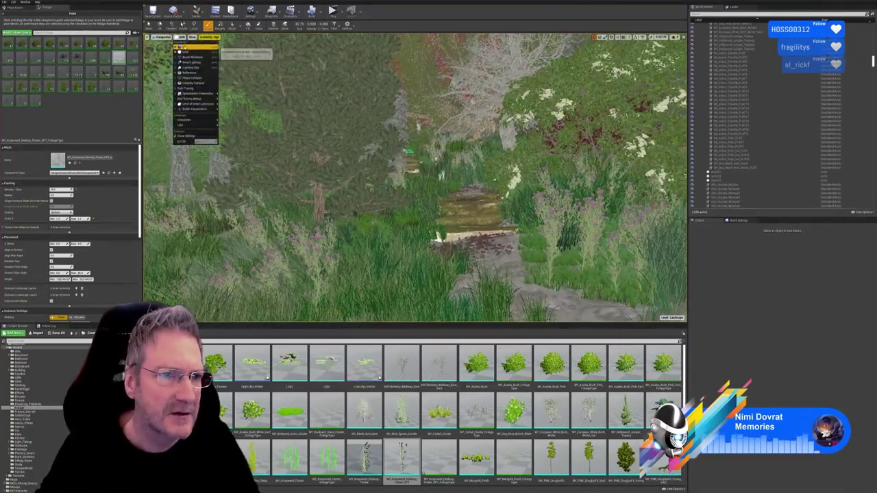
left_click(184, 47)
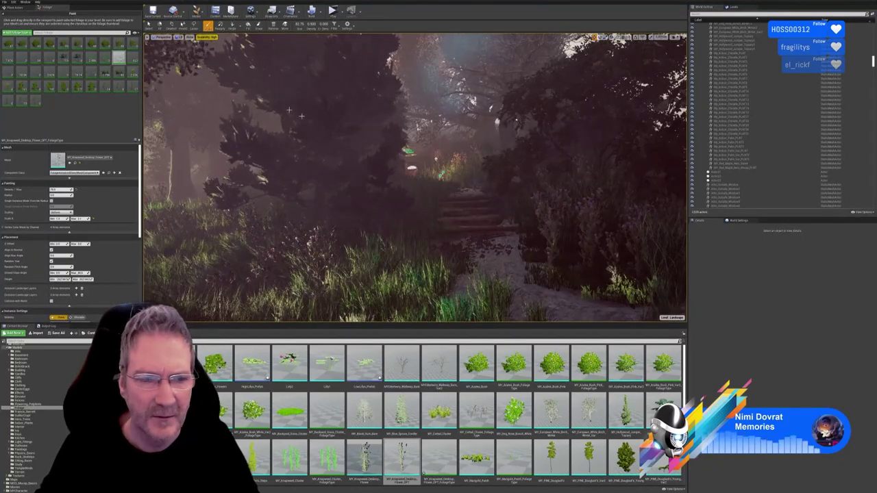
left_click(150, 26)
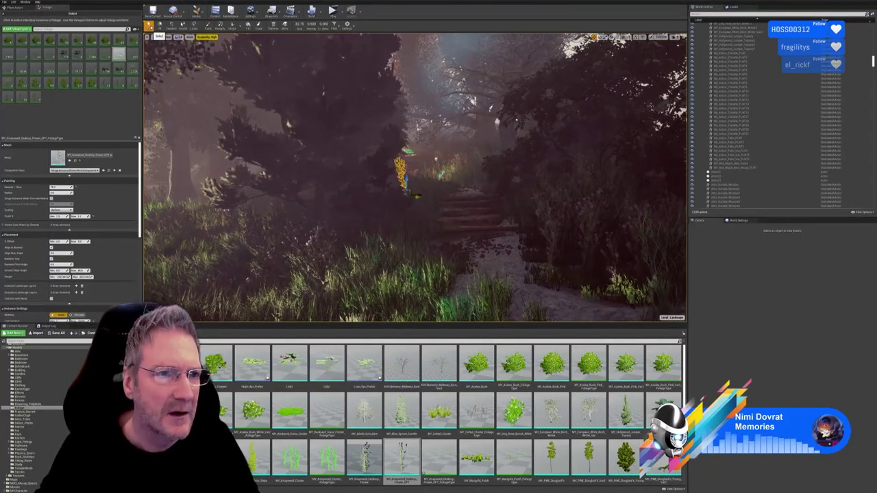
left_click(207, 27)
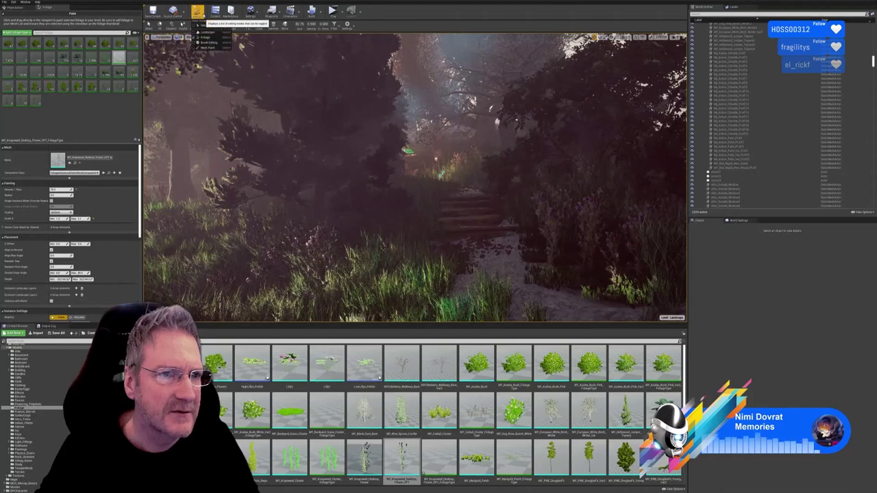
- Leave foliage painting for Select mode and inspect the flowers beside the path near the wooden steps
left_click(204, 25)
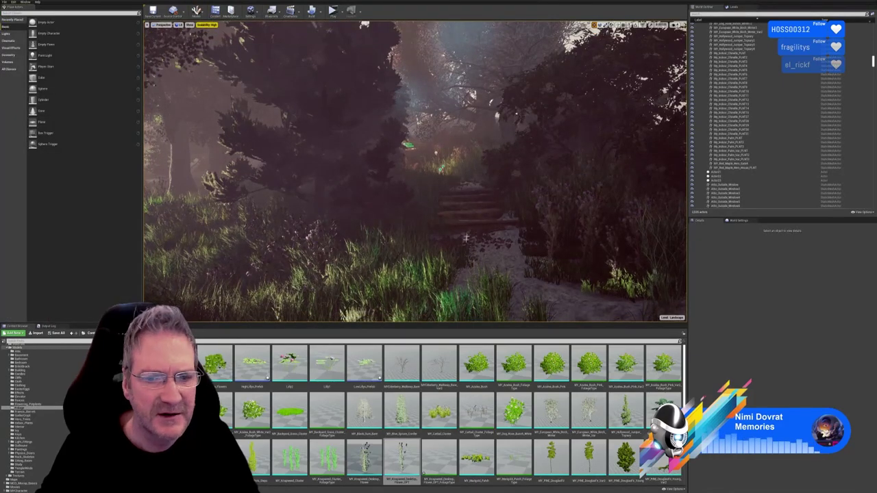
right_click_drag(469, 242, 274, 265)
right_click_drag(315, 227, 468, 244)
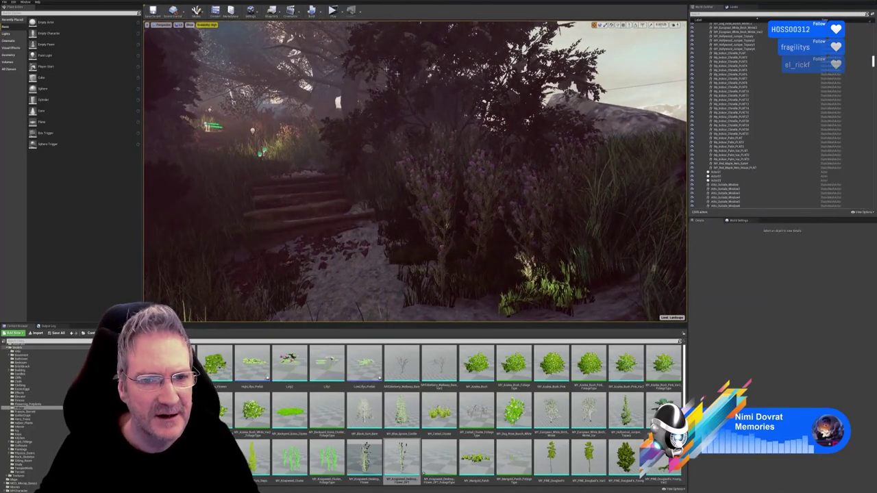
right_click_drag(400, 265, 373, 257)
key("w")
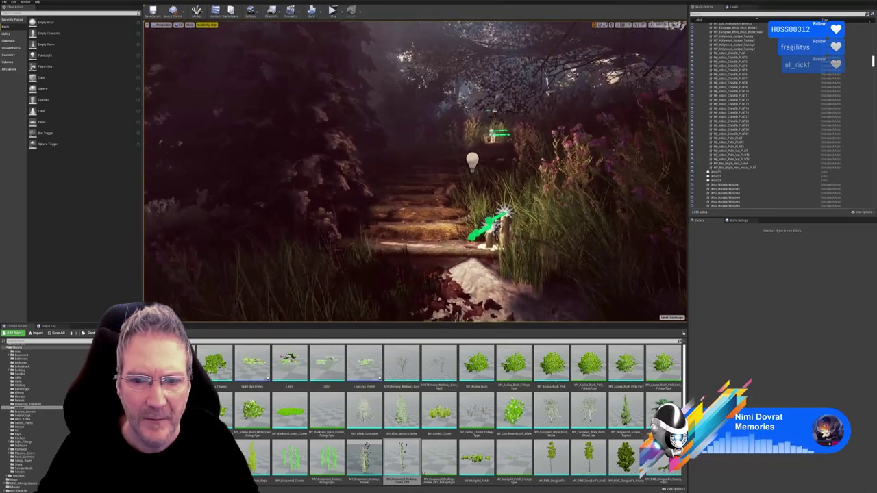
- Follow the stepped path up to the wooden door and examine the surrounding foliage under the scene lighting
right_click_drag(374, 256, 555, 197)
key("w")
key("w")
key("w")
mouse_move(387, 255)
right_mouse_down()
mouse_move(373, 255)
mouse_move(411, 254)
mouse_move(369, 255)
right_mouse_up()
key("w")
key("w")
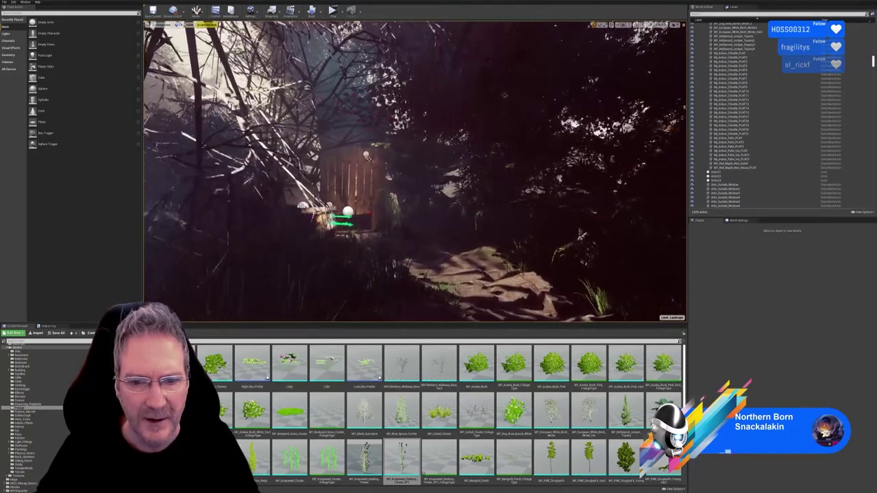
key("w")
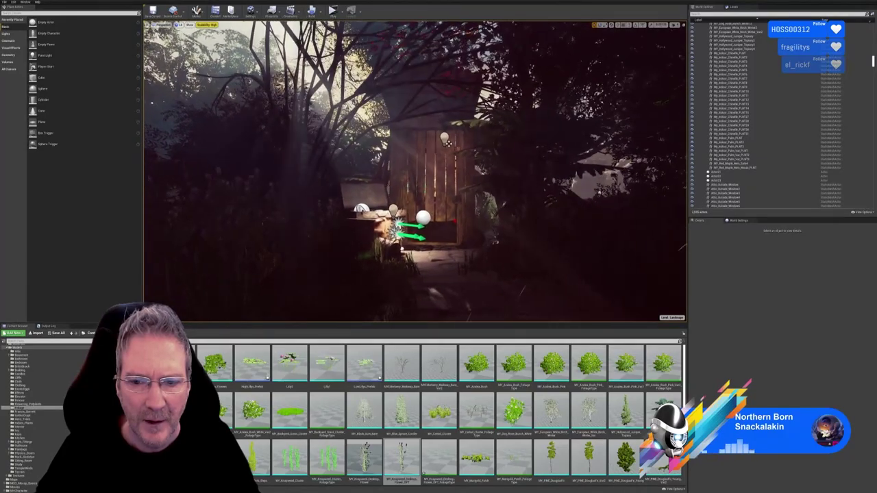
key("w")
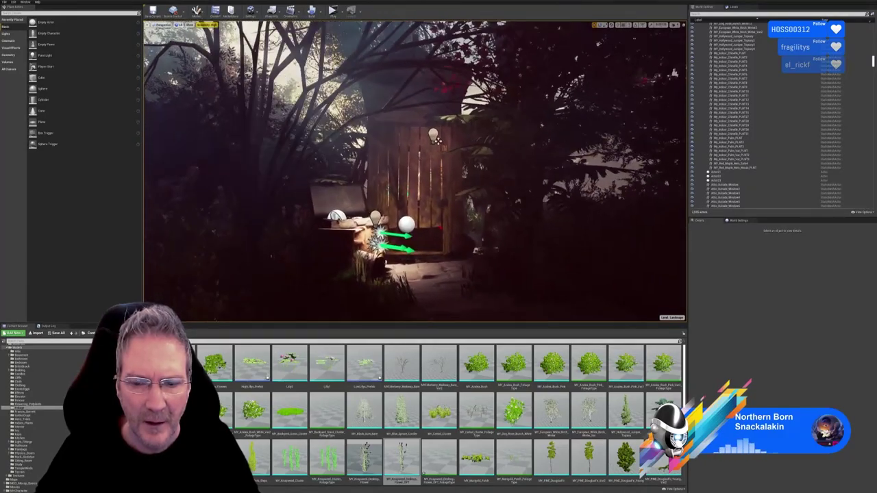
right_click_drag(415, 171, 349, 226)
right_click_drag(415, 171, 569, 186)
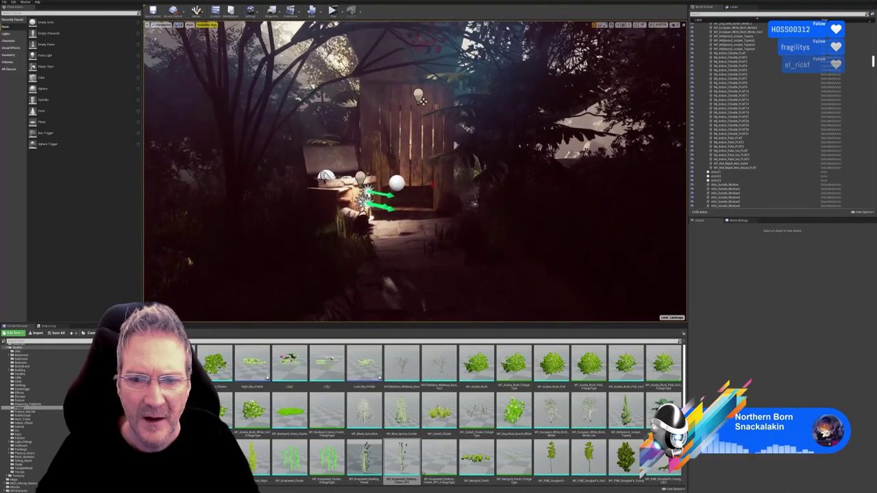
key("w")
right_click_drag(414, 172, 503, 139)
key("s")
key("w")
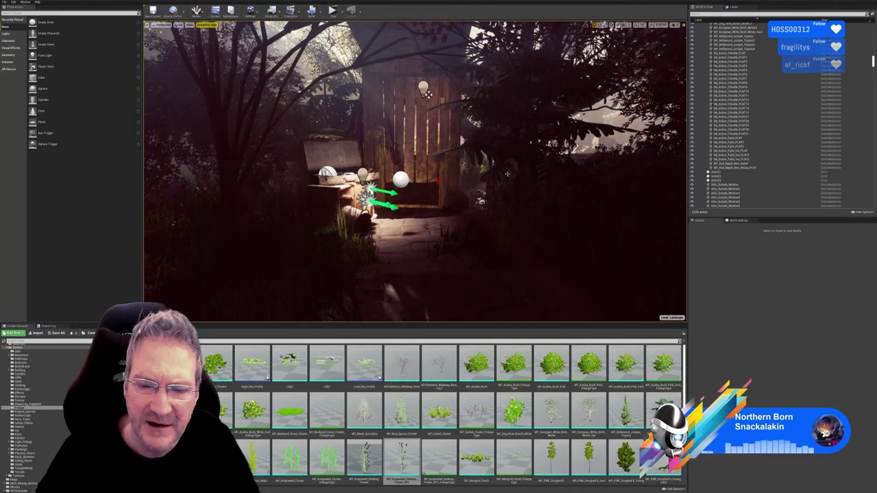
- Show the door area in Unlit view mode, select the three palms overlapping the wooden door, and move them aside
right_click_drag(414, 171, 401, 193)
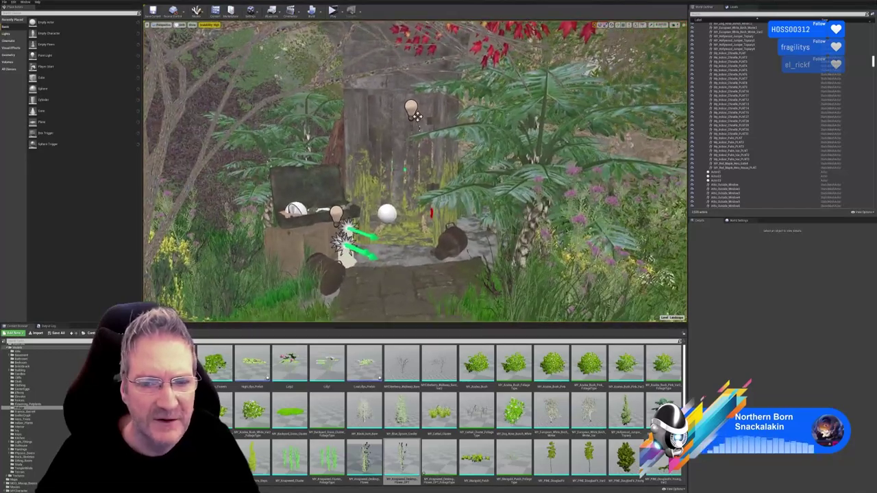
right_click_drag(414, 171, 465, 140)
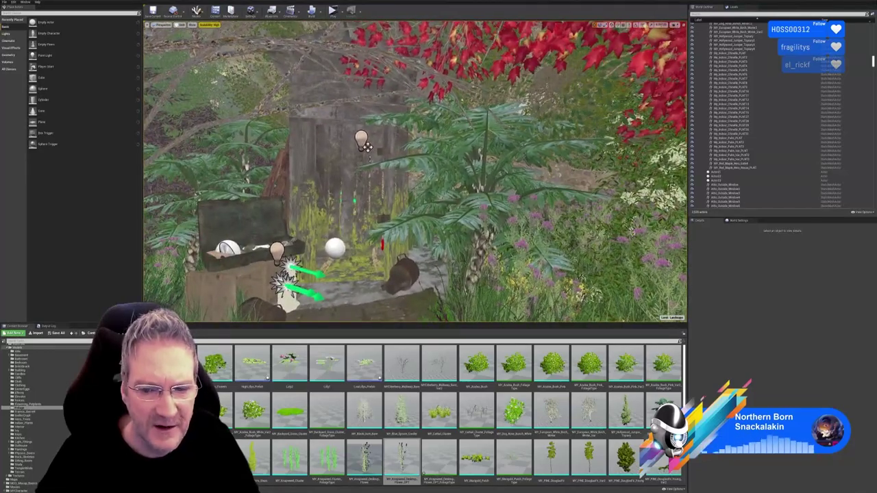
left_click(363, 136)
middle_click_drag(362, 136, 371, 83)
mouse_move(414, 171)
right_mouse_down()
mouse_move(390, 169)
mouse_move(446, 174)
mouse_move(405, 178)
right_mouse_up()
key("w")
mouse_move(443, 273)
right_mouse_down()
mouse_move(428, 268)
mouse_move(442, 273)
right_mouse_up()
left_click(450, 199, "ctrl")
right_click_drag(450, 199, 480, 183)
key("w")
middle_click_drag(360, 65, 420, 137)
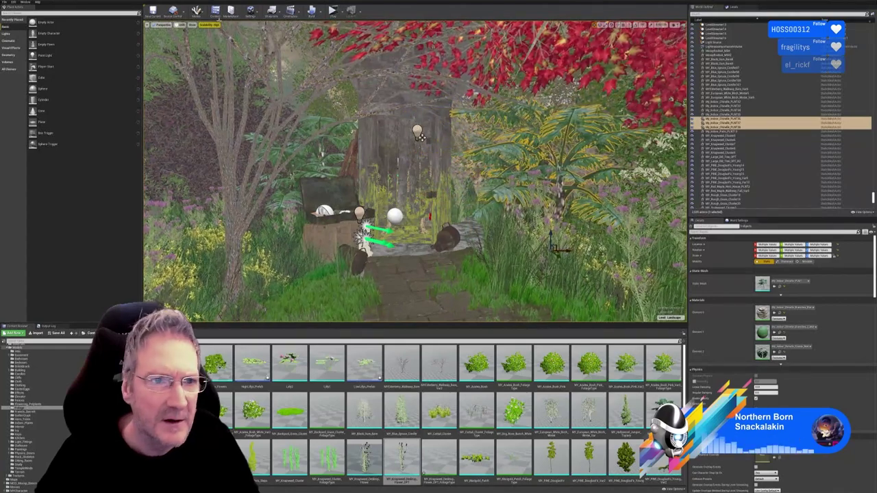
- Return to Lit view mode and check the palms' placement against the light falling on the wooden door
left_click(180, 26)
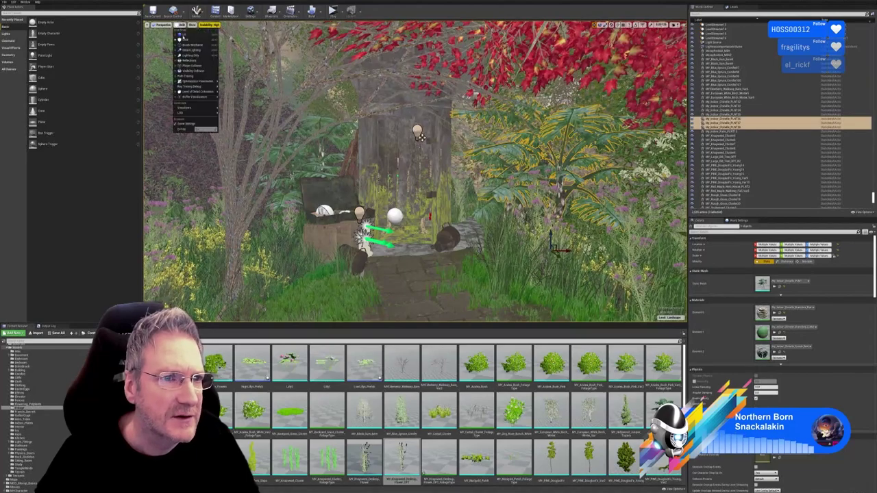
left_click(188, 34)
right_click_drag(414, 171, 478, 250)
key("w")
key("w")
key("s")
key("s")
right_click_drag(379, 80, 424, 117)
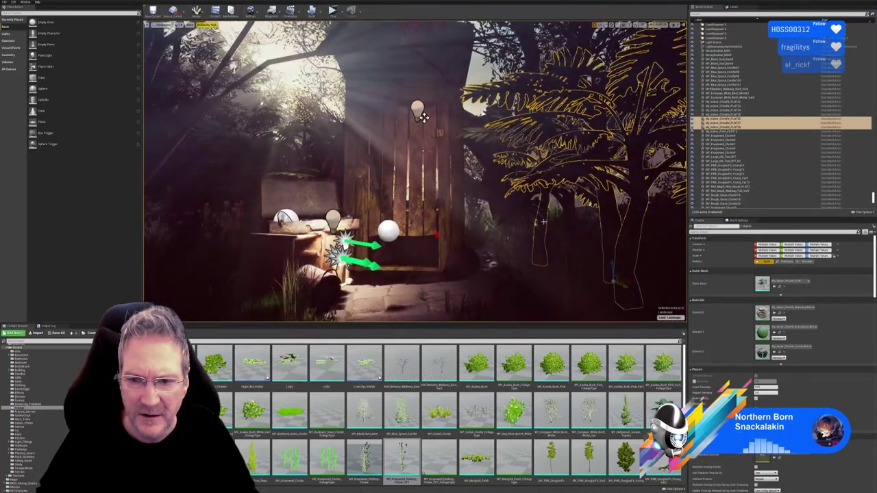
- Select the single palm just beside the wooden door, nudge it sideways, and clear the selection
left_click(567, 203)
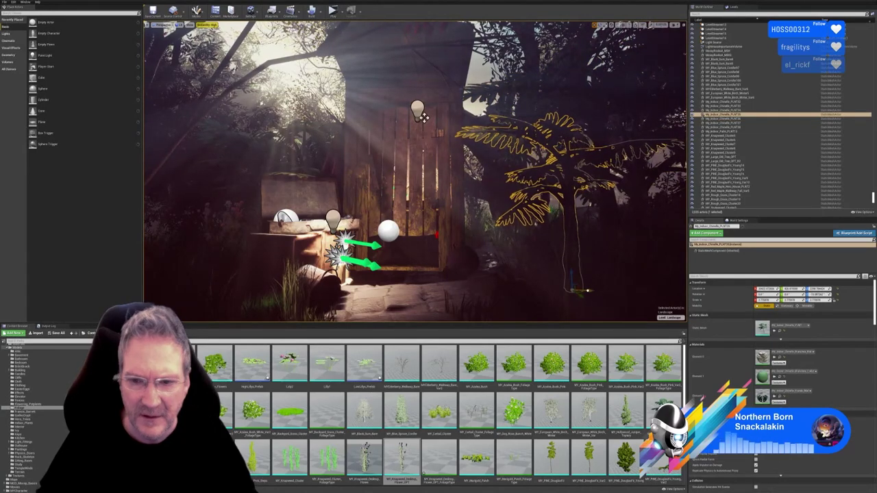
left_click_drag(581, 293, 589, 294)
key("Escape")
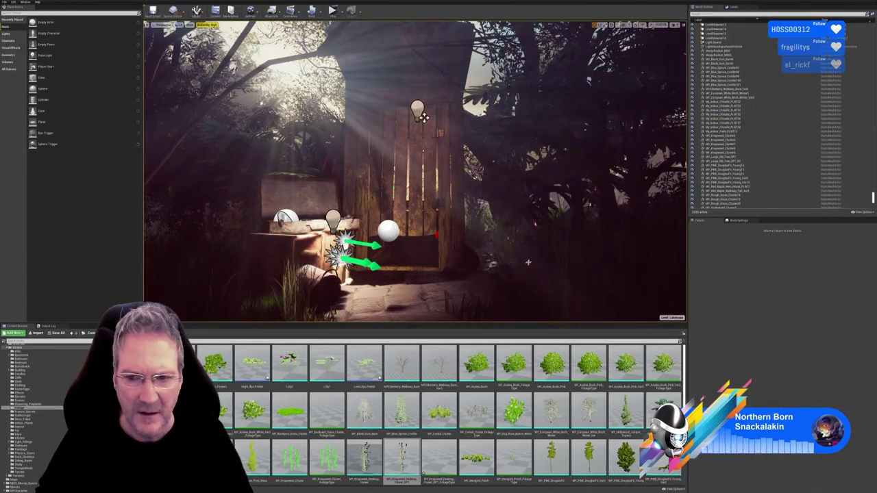
- Examine the lit wooden door, the crate beside it and the surrounding foliage from several points along the path
right_click_drag(545, 299, 493, 299)
key("s")
key("w")
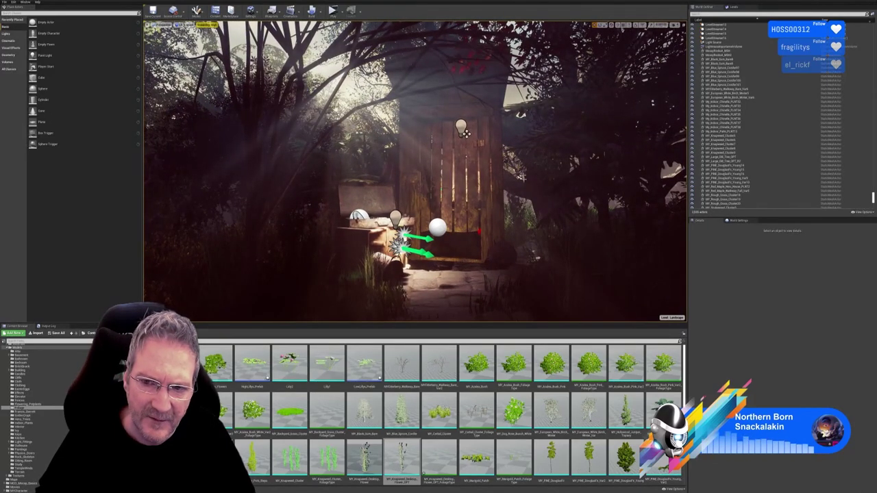
right_click_drag(537, 197, 568, 207)
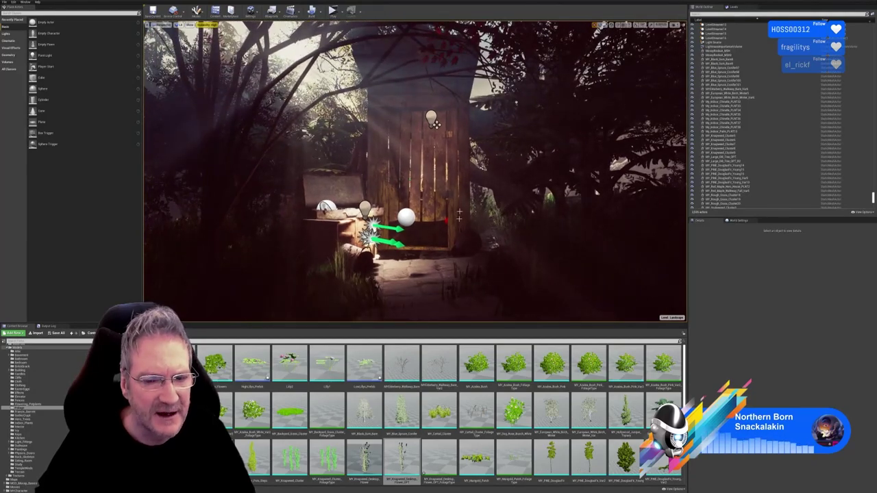
right_click_drag(462, 168, 552, 157)
key("s")
key("w")
right_click_drag(539, 207, 482, 245)
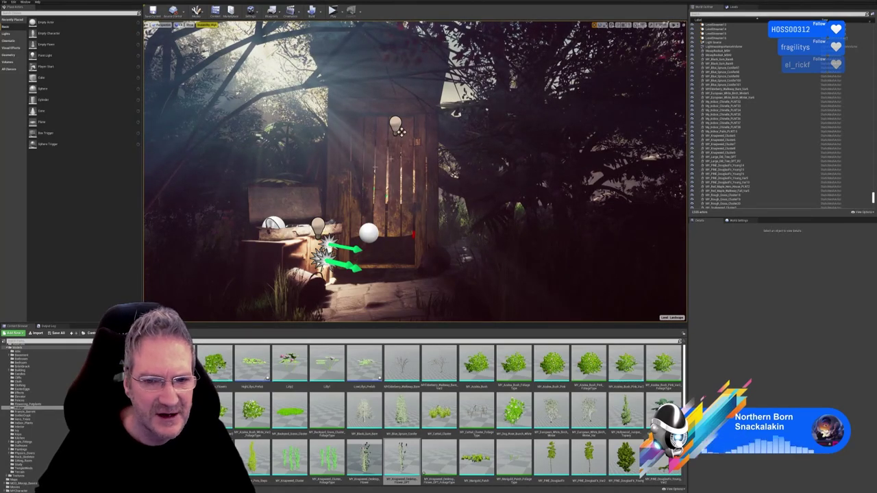
right_click_drag(426, 188, 293, 224)
key("s")
key("w")
right_click_drag(295, 147, 411, 123)
key("s")
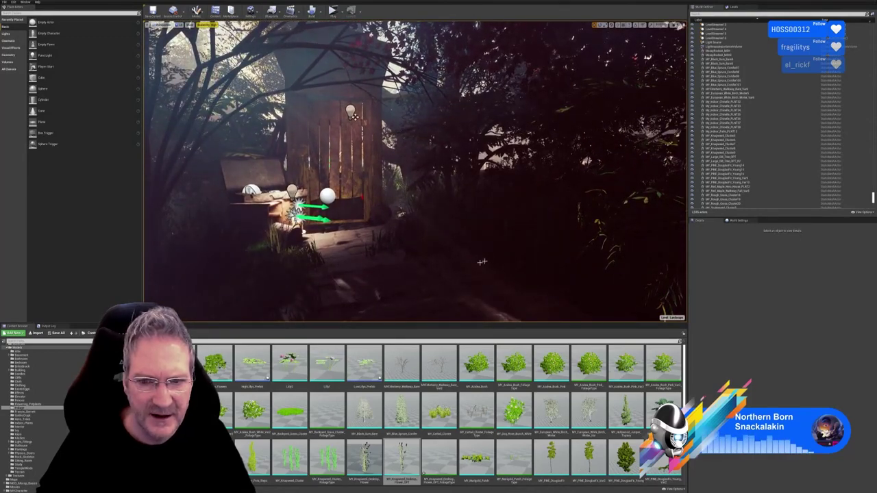
right_click_drag(482, 261, 631, 267)
right_click_drag(507, 269, 484, 272)
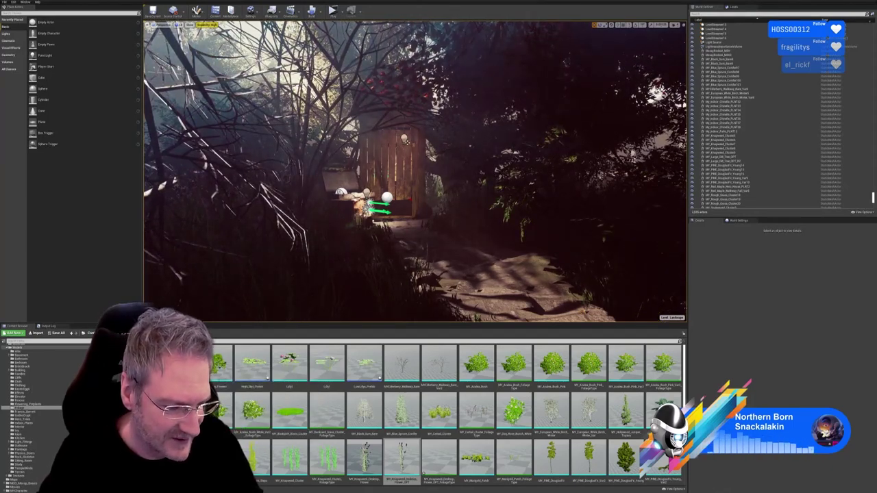
key("alt+Tab")
scroll(523, 315, "down", 15)
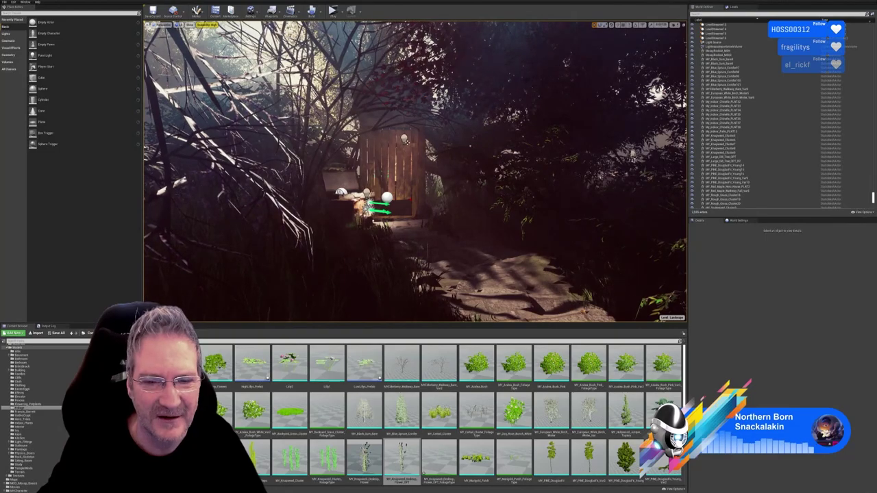
right_click_drag(483, 250, 497, 273)
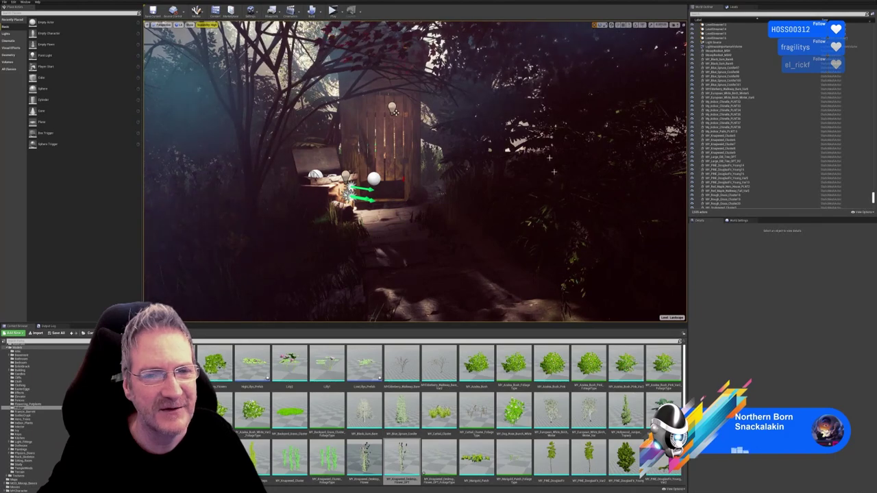
right_click_drag(557, 156, 227, 164)
right_click_drag(322, 164, 372, 63)
key("s")
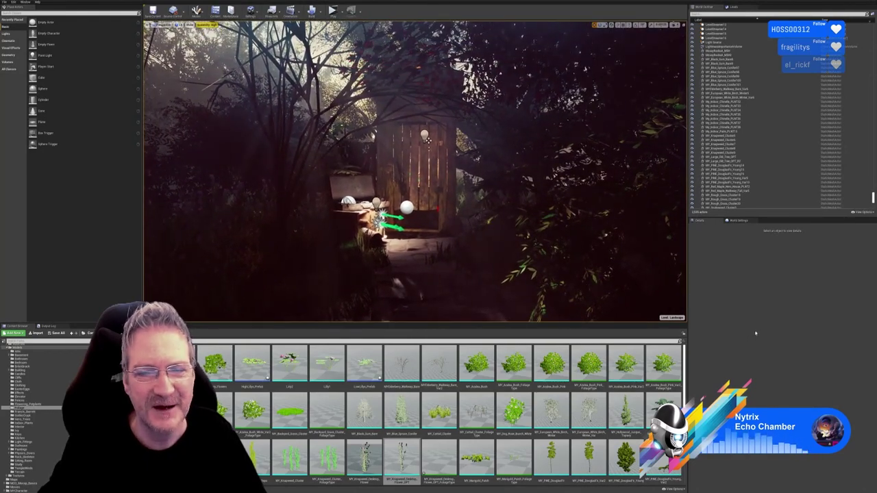
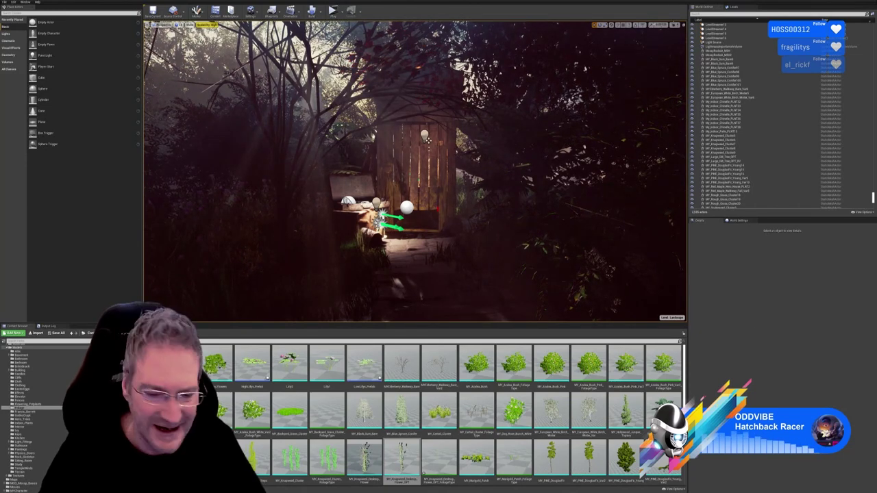
- Switch to the web browser, search Google for "toolbag marmoset", and open the Marmoset Toolbag product page
key("alt+Tab")
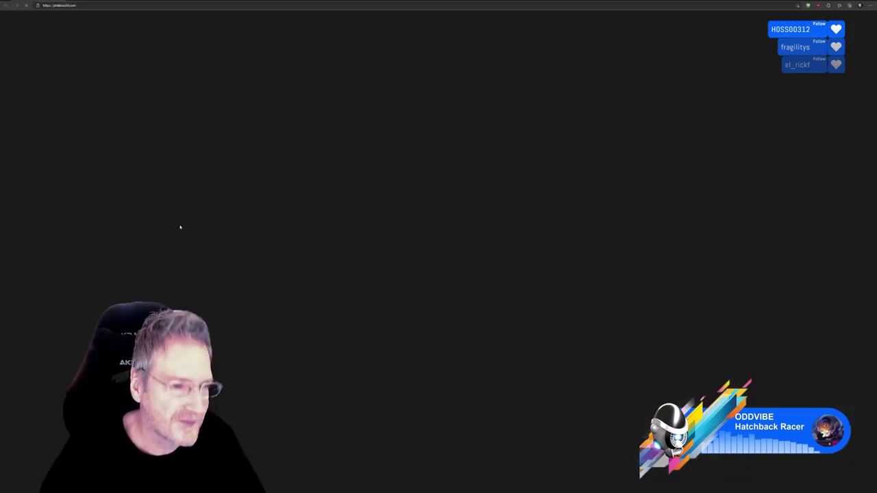
left_click(79, 6)
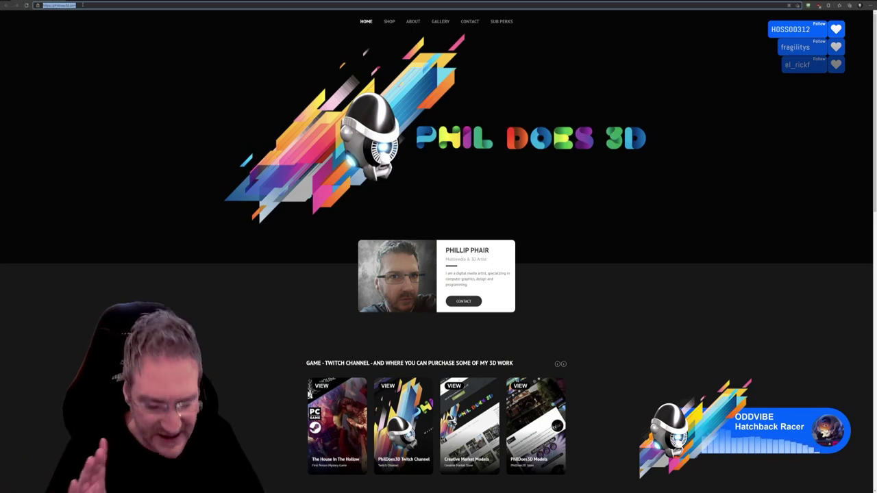
type("google.co")
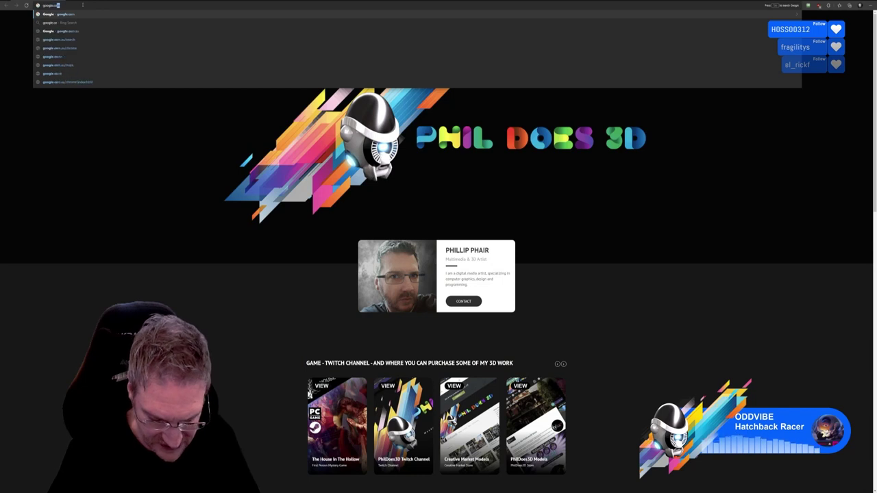
key("Return")
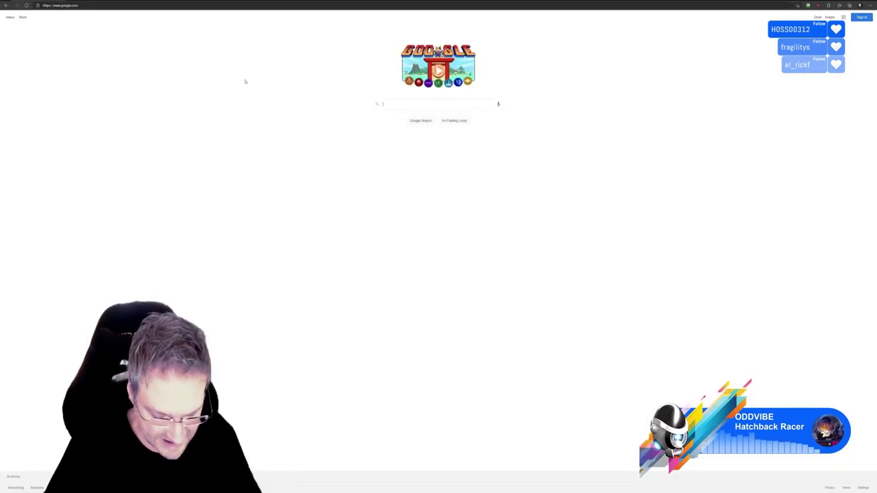
type("tool")
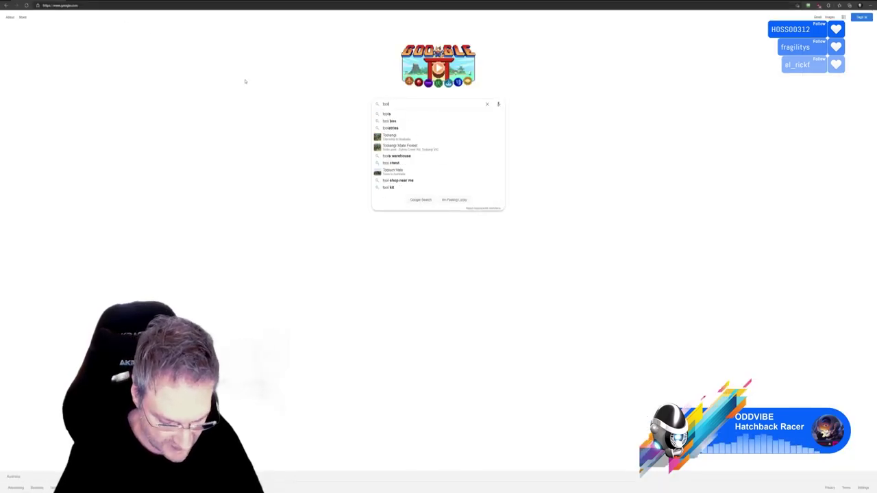
type("bag memorial")
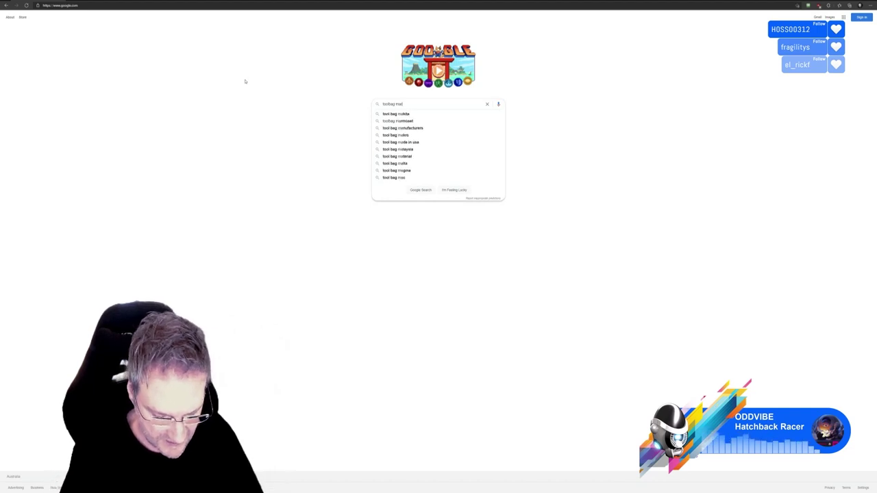
key("Return")
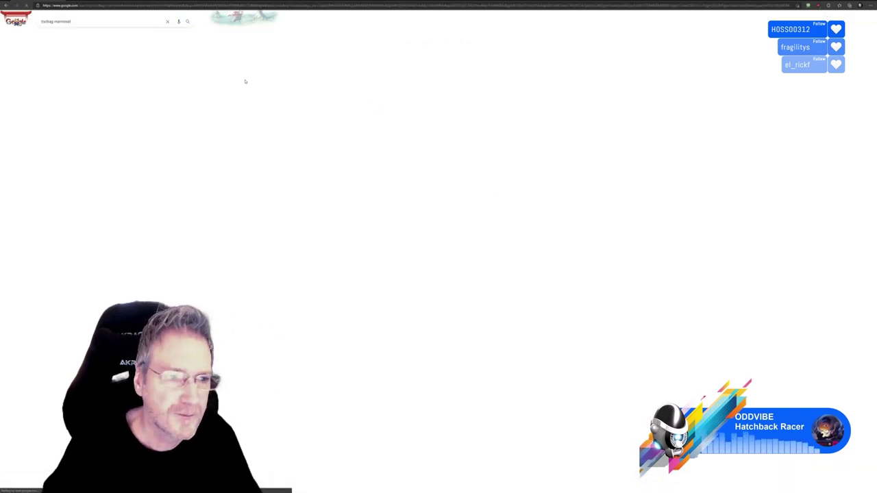
left_click(126, 63)
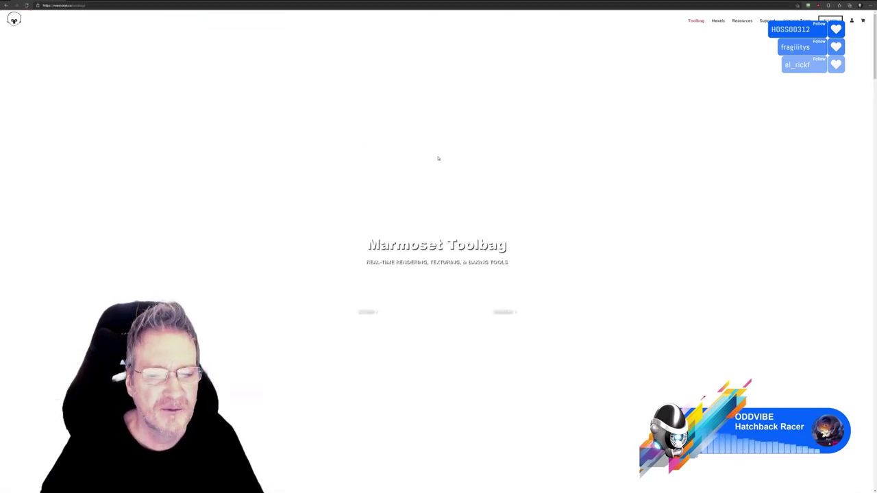
- Look through the Toolbag trial information and open the page for choosing a Marmoset Toolbag 4 license
scroll(439, 159, "down", 10)
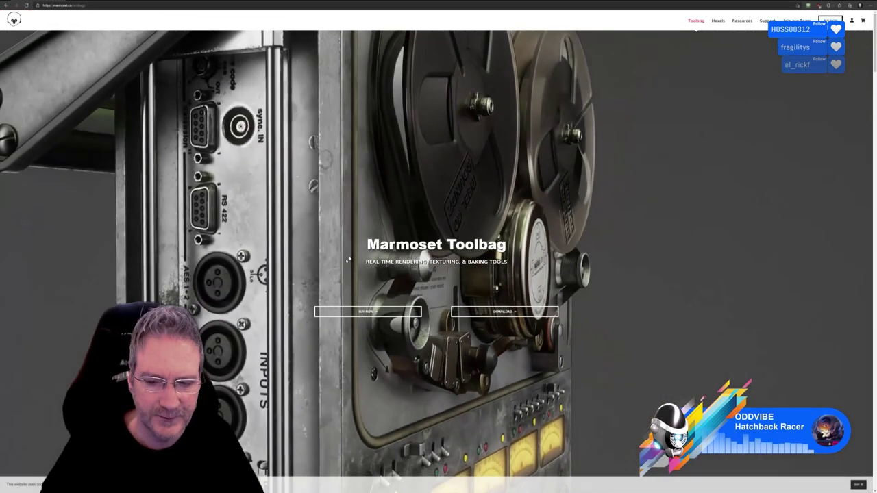
scroll(384, 317, "down", 15)
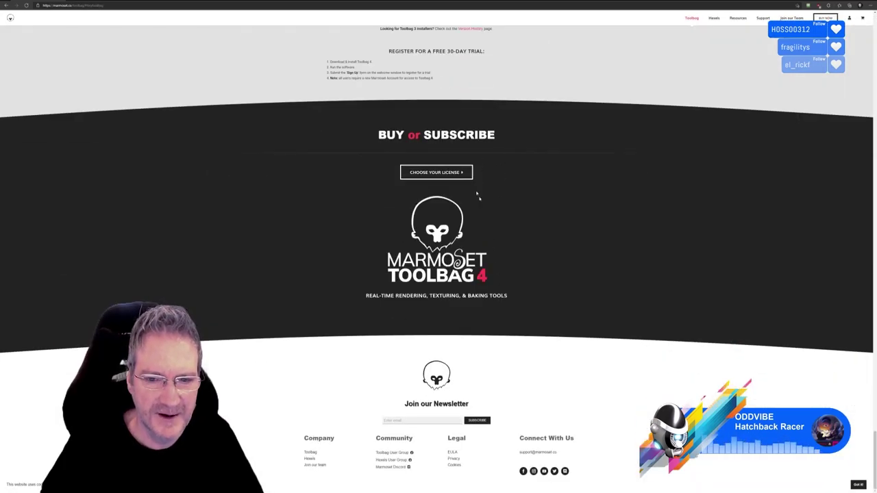
left_click(462, 174)
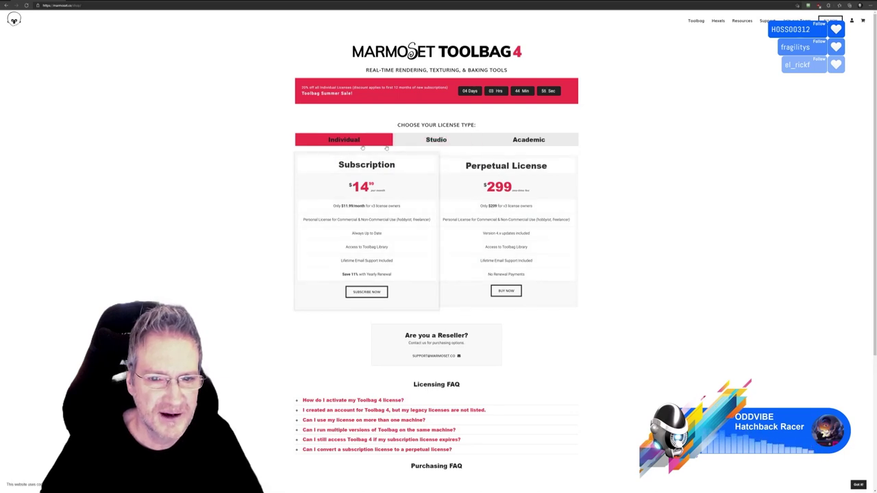
- Compare the Individual, Studio and Academic license options for Toolbag 4, including their subscription and perpetual terms
left_click(432, 140)
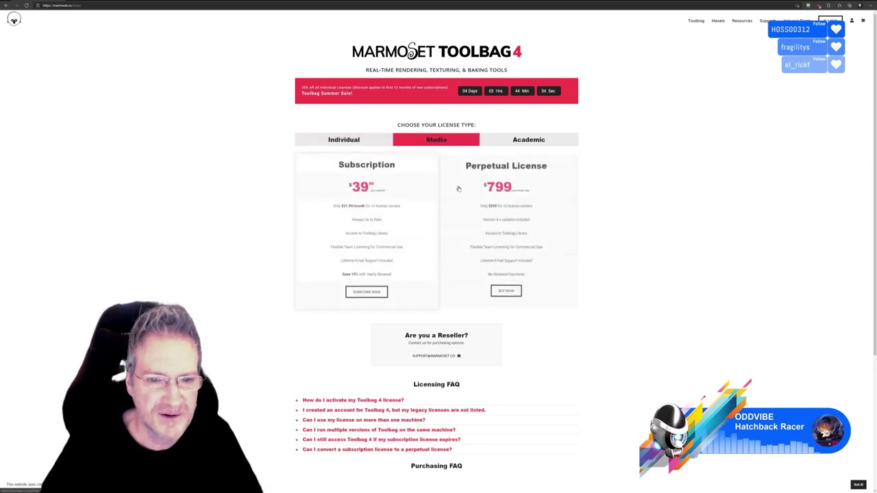
left_click(529, 141)
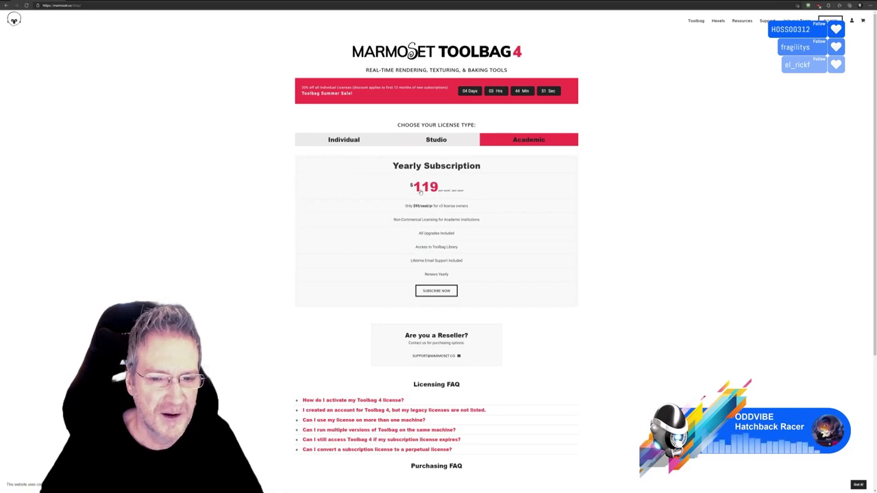
left_click(422, 142)
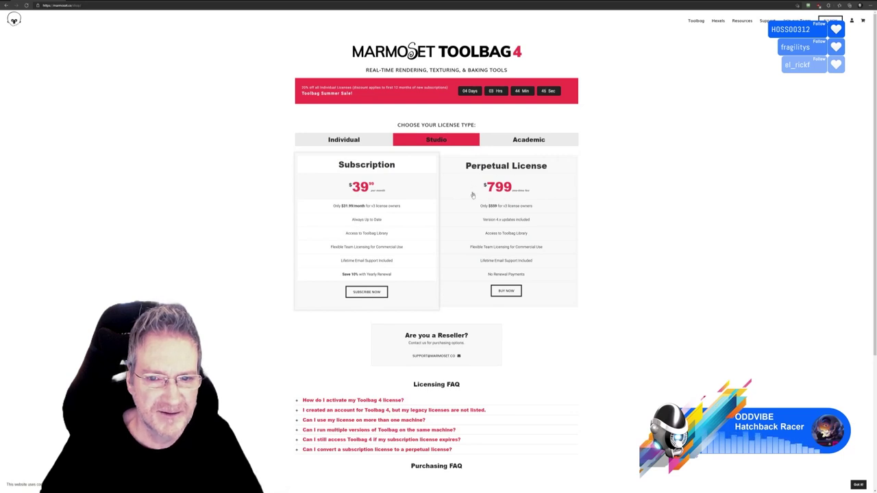
left_click(352, 145)
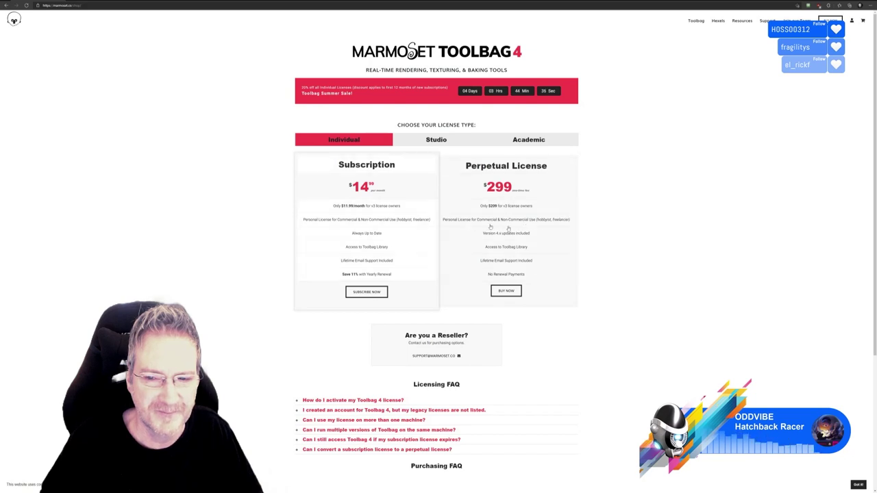
left_click(435, 142)
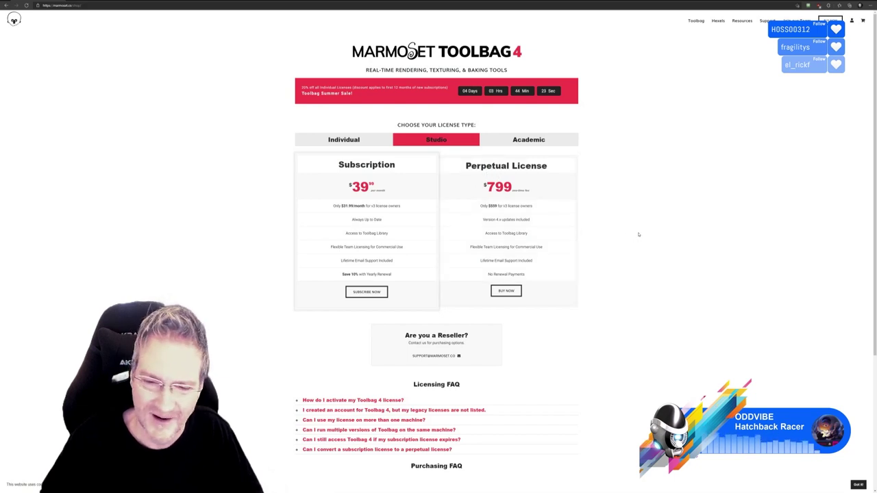
left_click(538, 144)
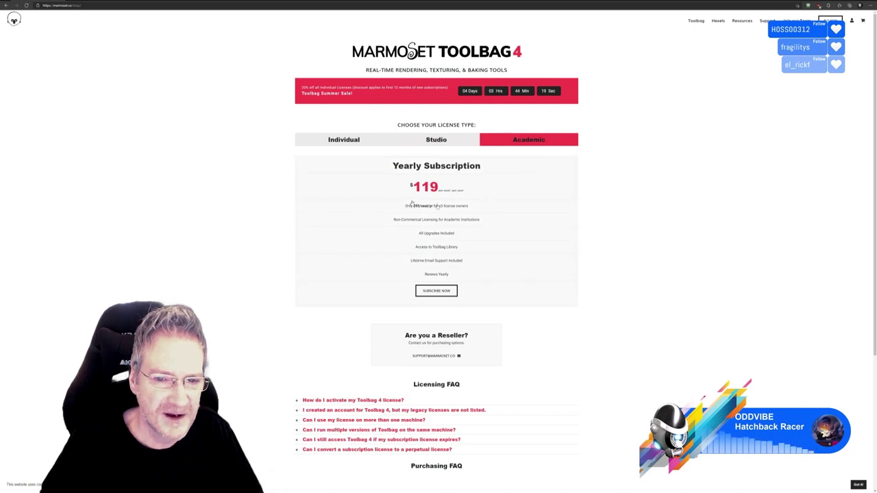
left_click(340, 141)
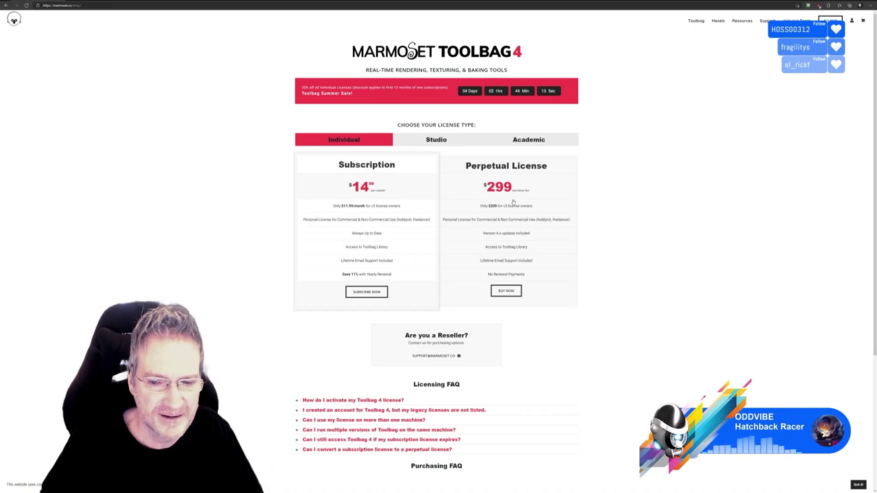
scroll(597, 285, "down", 2)
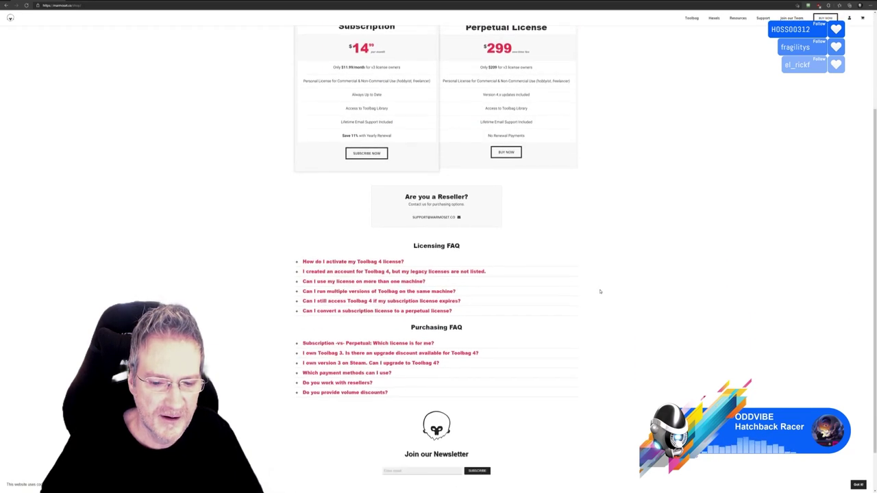
scroll(600, 292, "up", 2)
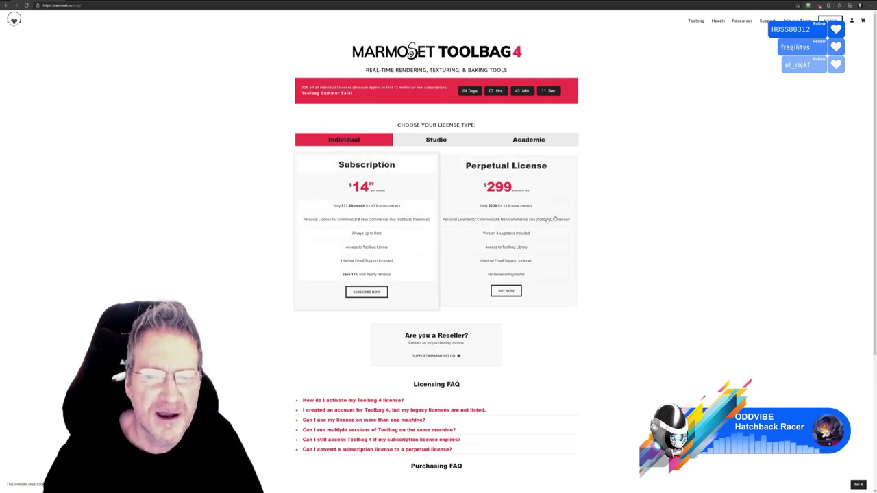
left_click(436, 140)
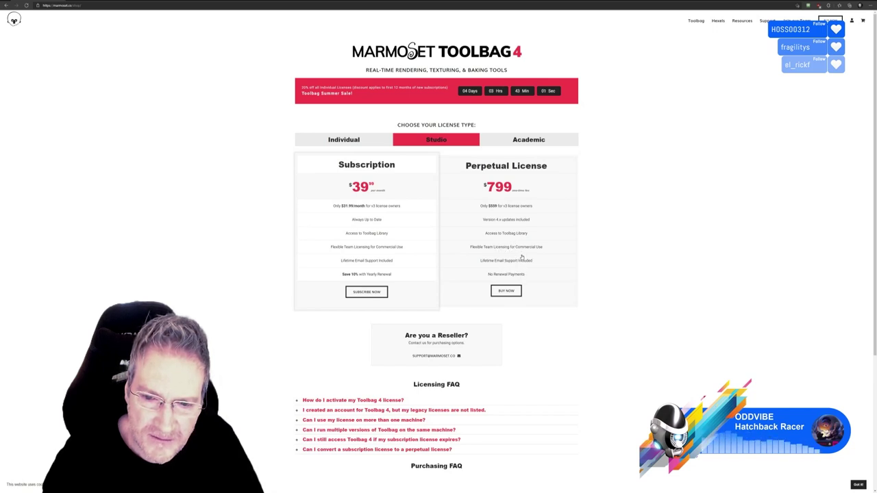
left_click(343, 140)
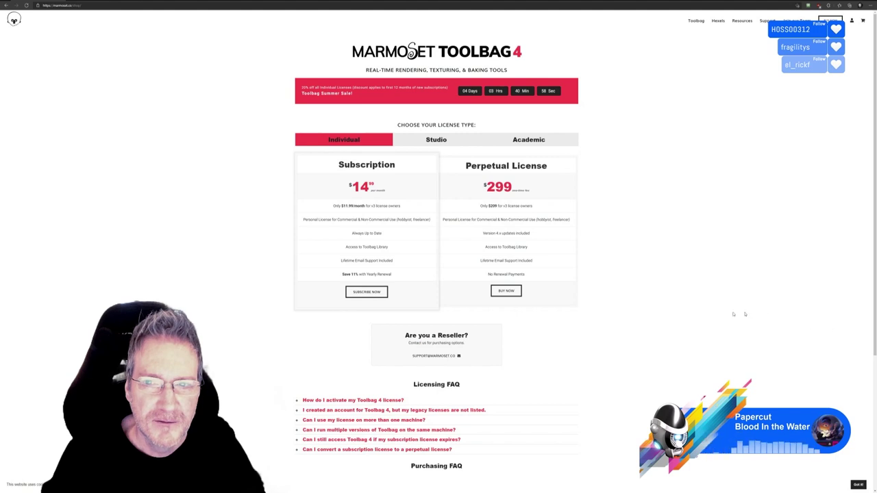
- Add a Perpetual Toolbag 4 Individual License to the shopping cart and check the cart total
left_click(513, 291)
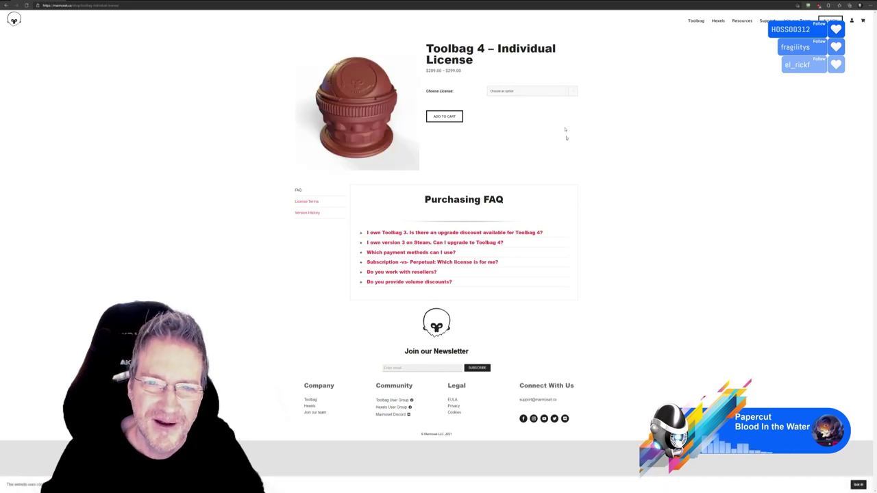
left_click(572, 91)
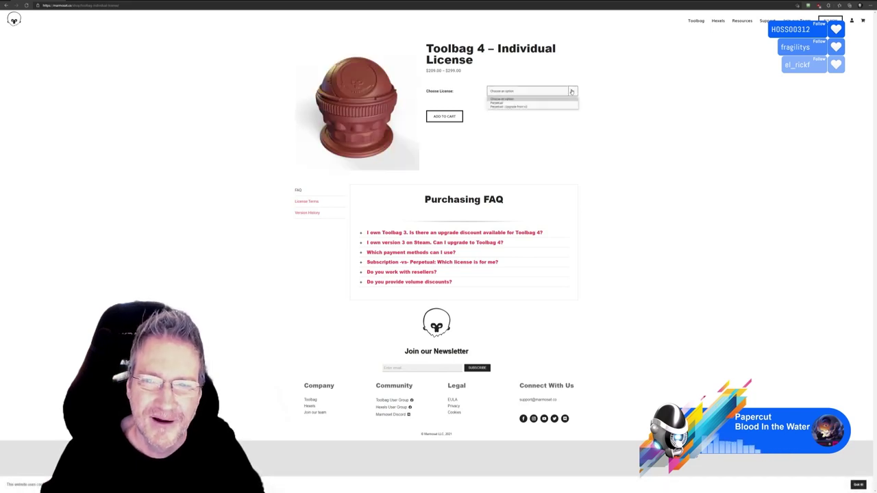
left_click(537, 103)
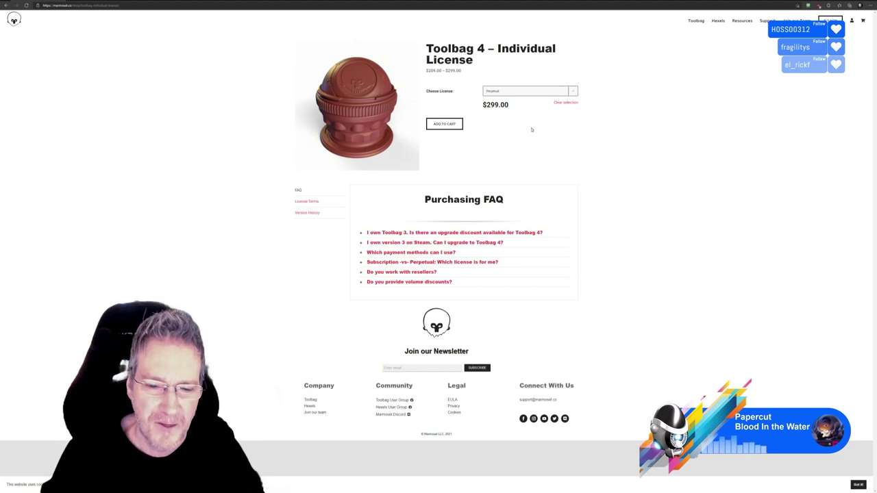
left_click(453, 125)
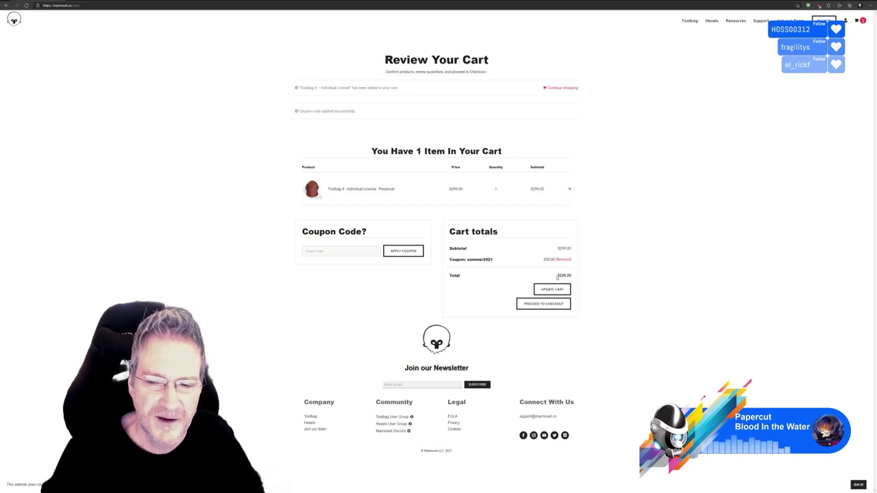
left_click_drag(556, 276, 574, 276)
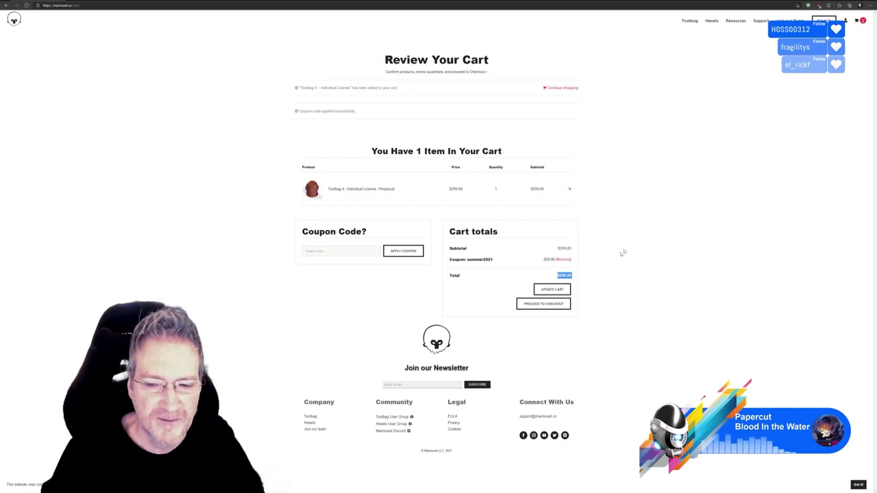
left_click(598, 278)
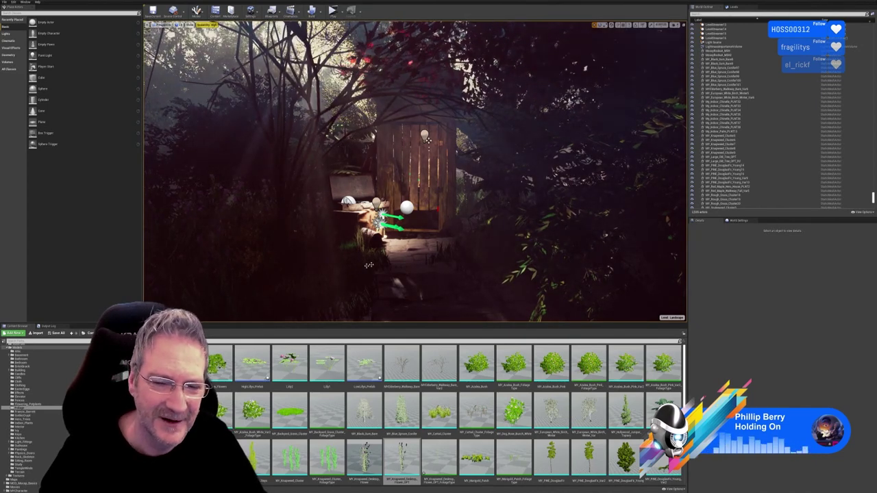
- Review the lit wooden door and the path leading to it from several viewpoints, and save all project changes
right_click_drag(407, 257, 195, 245)
right_click_drag(373, 172, 446, 159)
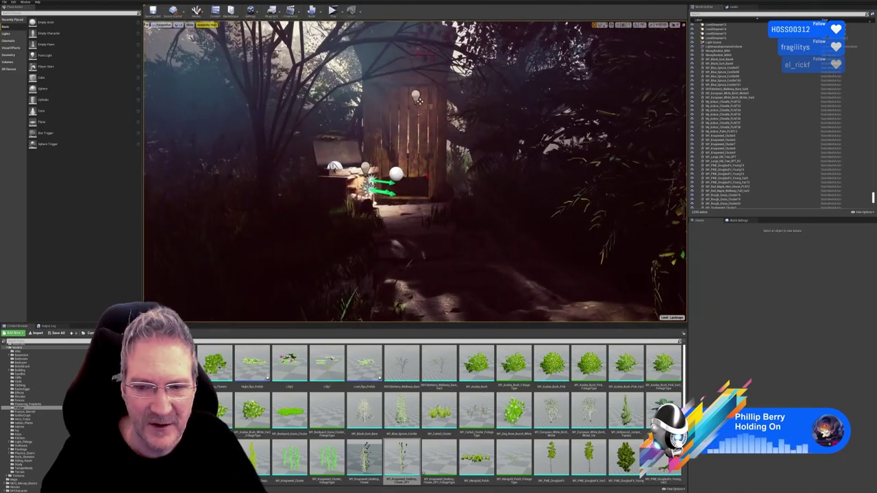
right_click_drag(475, 277, 342, 274)
right_click_drag(452, 267, 519, 257)
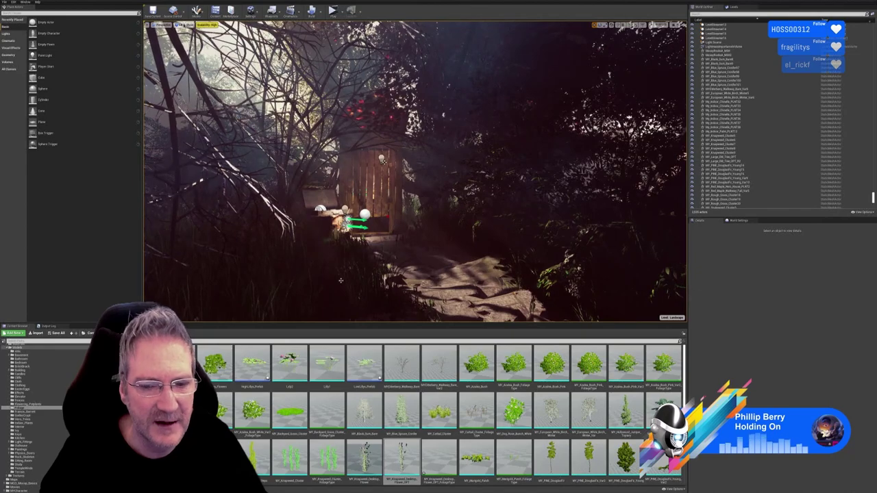
right_click_drag(519, 258, 521, 277)
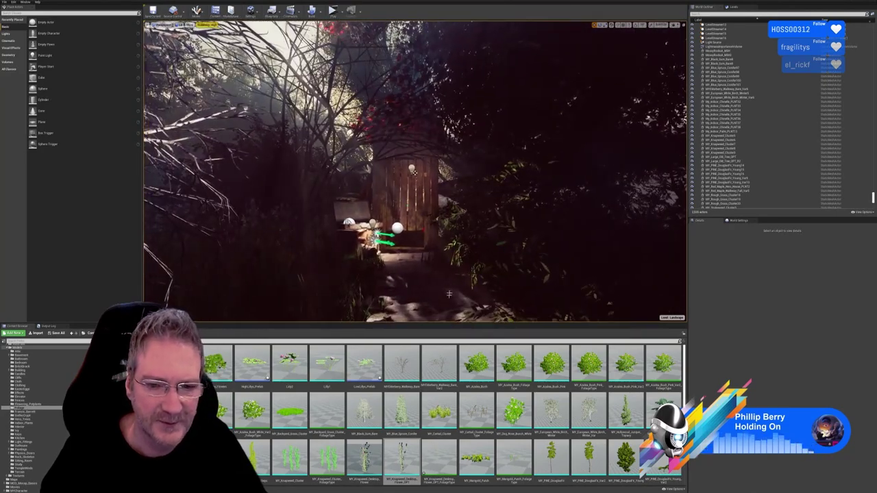
right_click_drag(414, 171, 408, 147)
right_click_drag(431, 290, 435, 293)
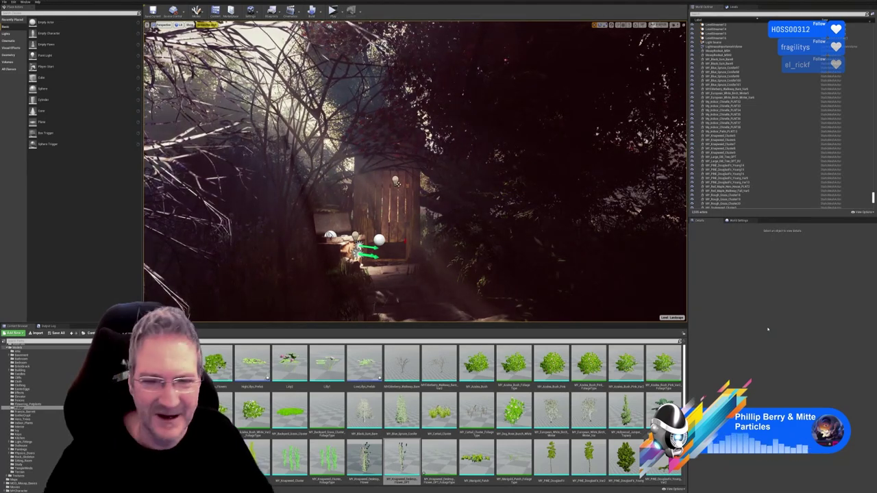
left_click(4, 2)
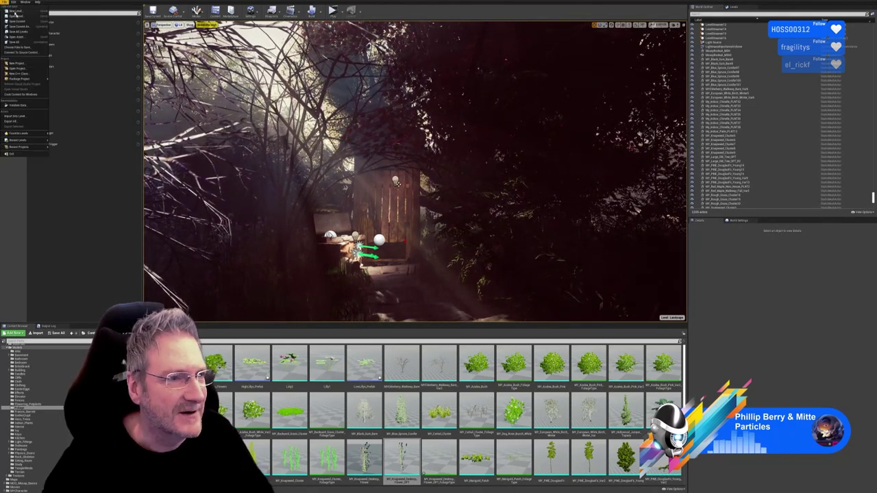
left_click(18, 42)
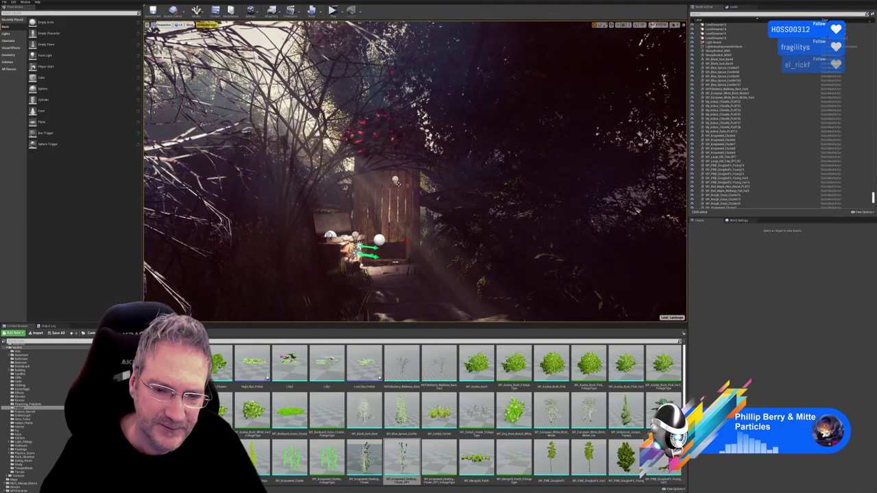
- Examine the wooden door, the crate and the grass and purple flowers beside the path from closer viewpoints
right_click_drag(400, 252, 330, 298)
key("w")
right_click_drag(382, 266, 399, 266)
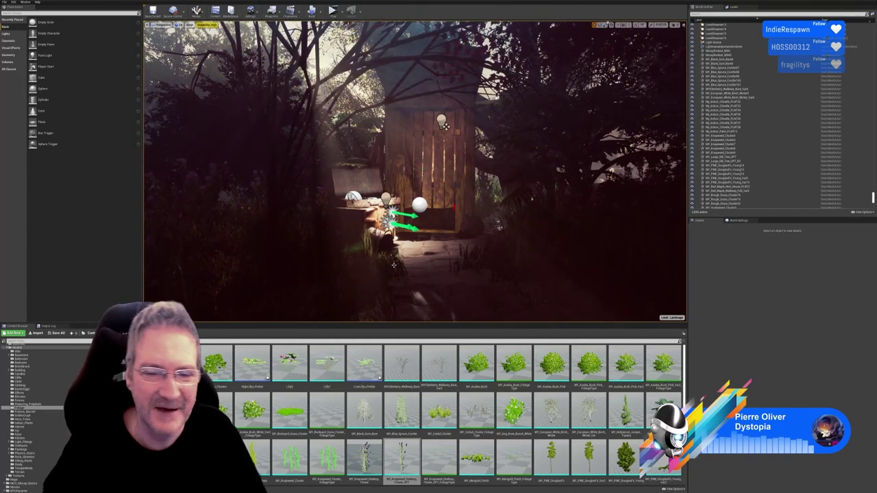
right_click_drag(433, 273, 347, 285)
key("s")
key("w")
right_click_drag(381, 180, 365, 161)
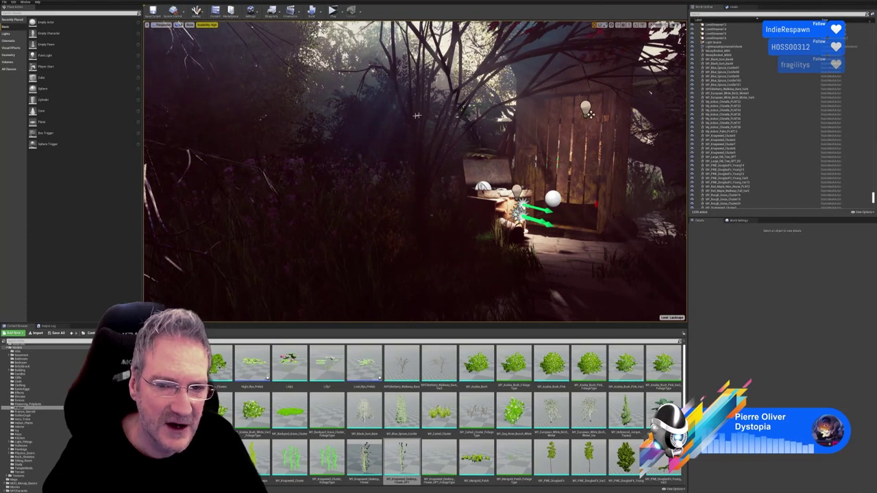
right_click_drag(365, 161, 452, 204)
right_click_drag(388, 180, 411, 205)
- Switch the viewport to unlit mode and duplicate the dead leaves patch lying at the end of the mossy steps
key("alt+3")
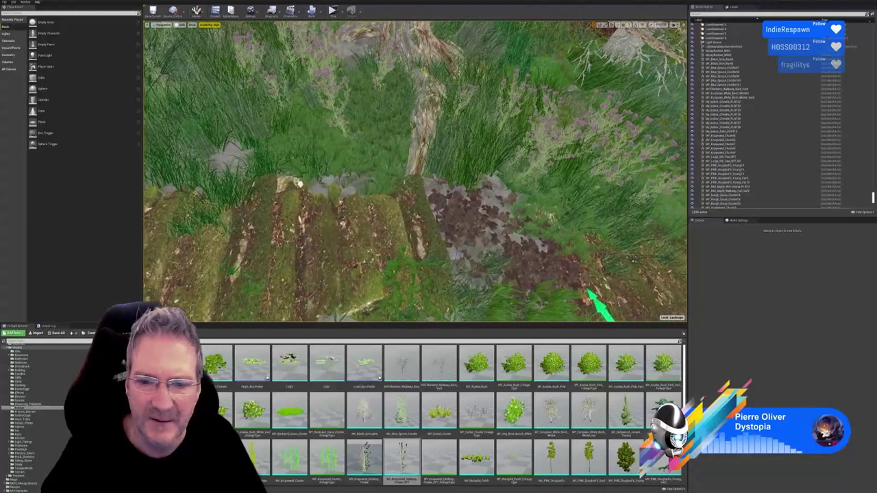
left_click(491, 186)
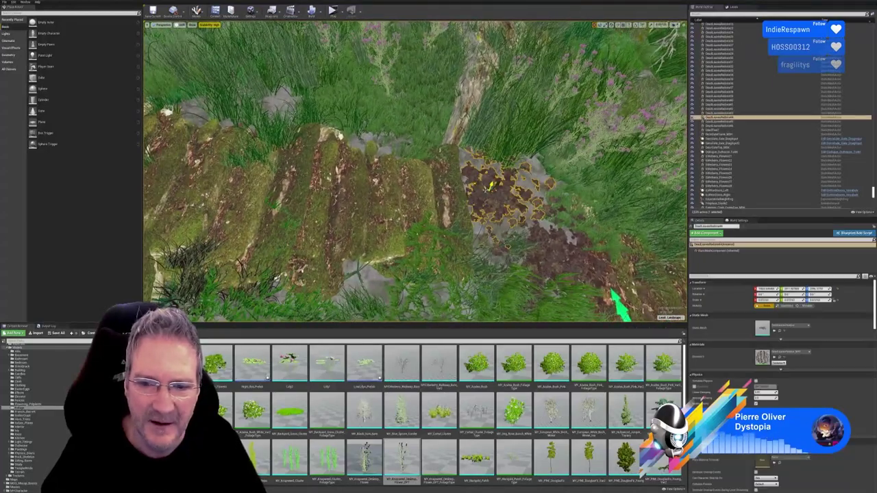
right_click(482, 195)
mouse_move(513, 299)
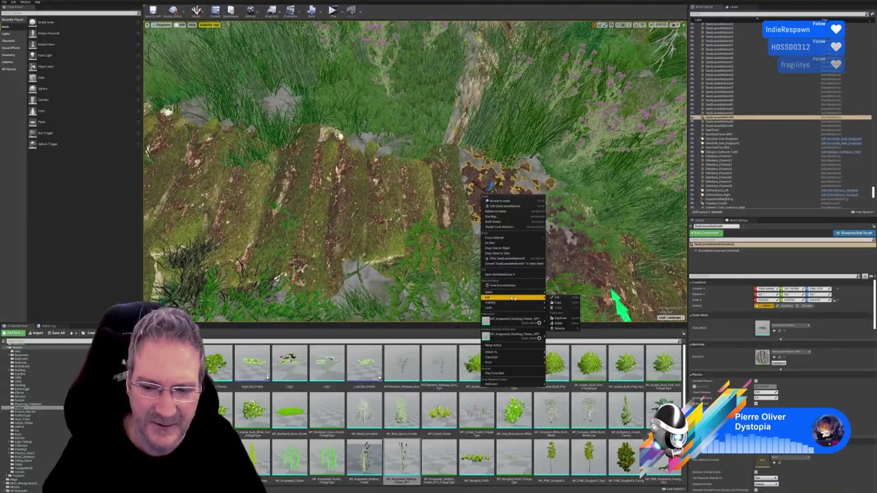
left_click(561, 318)
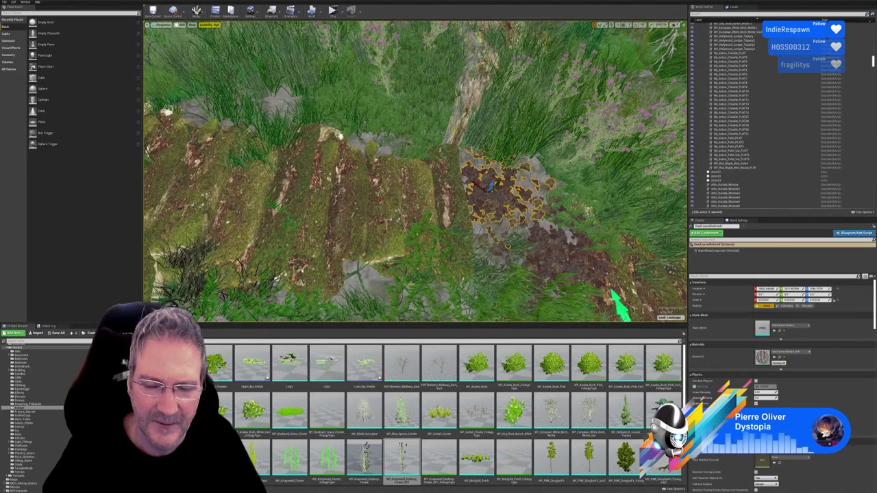
- Move the duplicated dead leaves patch along the mossy steps to where they meet the stone-paved path
right_click_drag(491, 216, 460, 218)
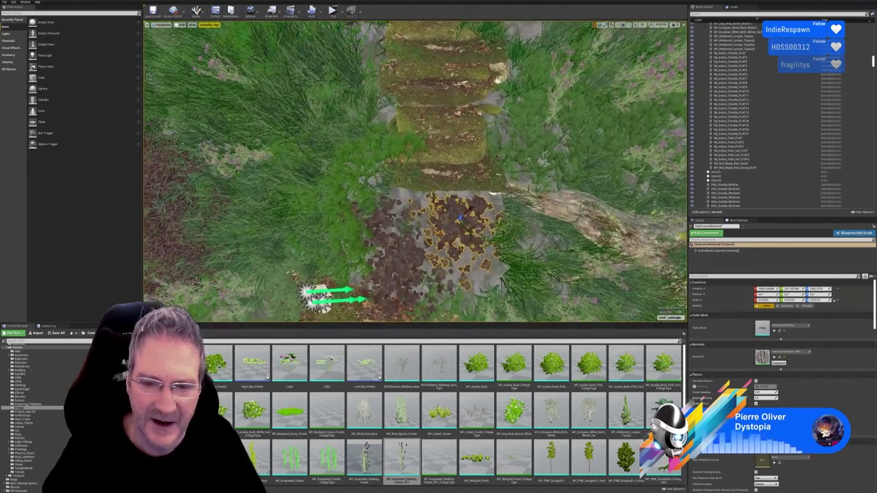
left_click_drag(466, 221, 446, 118)
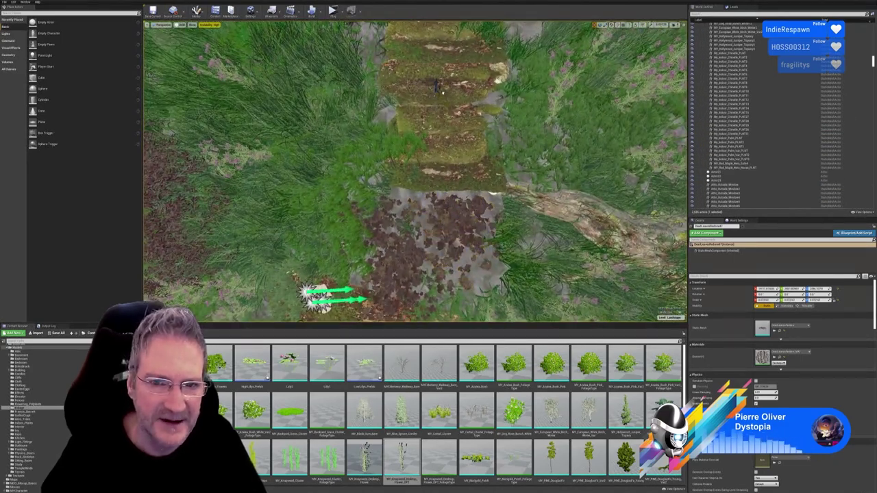
right_click_drag(387, 178, 450, 129)
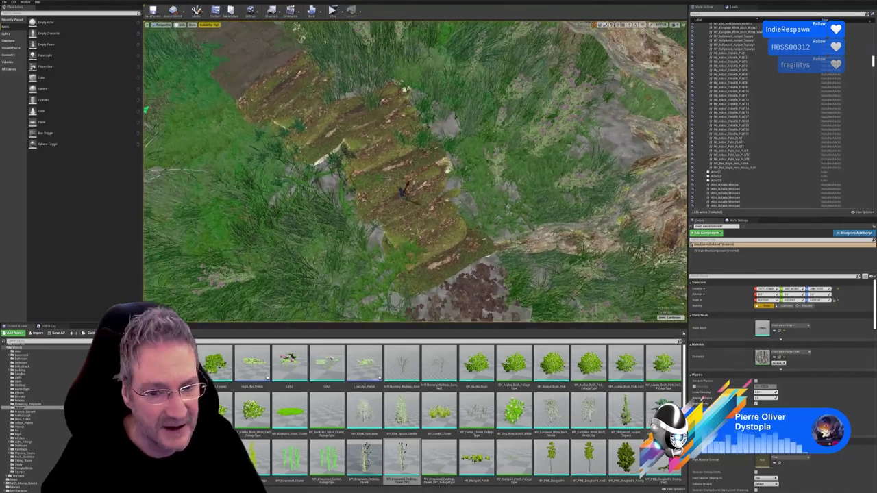
left_click_drag(392, 104, 392, 89)
right_click_drag(391, 89, 368, 72)
left_click_drag(426, 141, 357, 55)
right_click_drag(358, 54, 357, 28)
right_click_drag(415, 172, 356, 134)
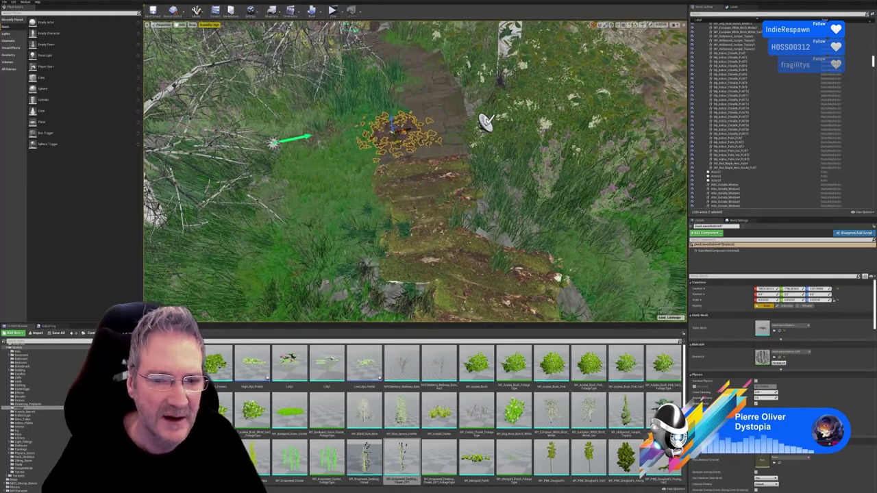
right_click_drag(414, 179, 479, 240)
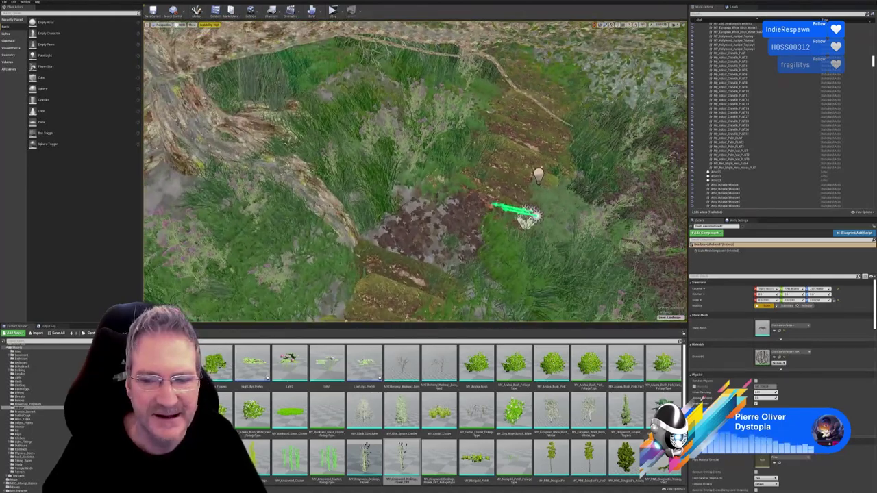
right_click_drag(480, 205, 370, 192)
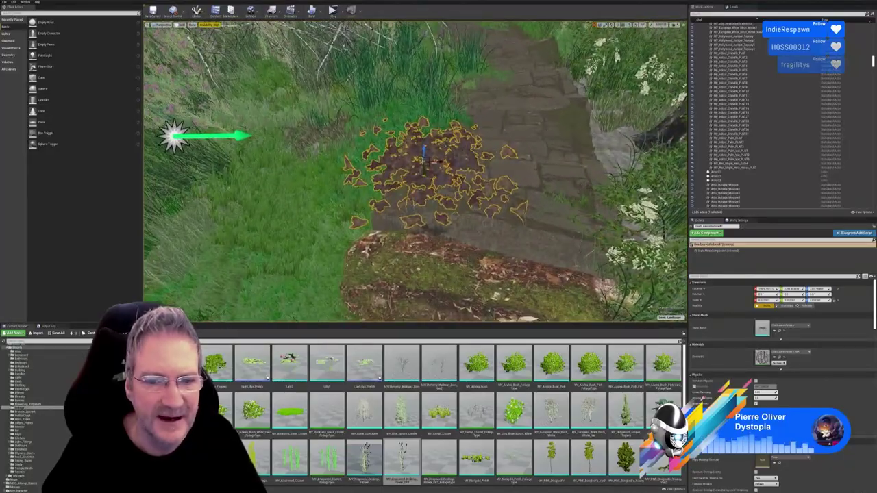
- Shift the duplicated dead leaves patch across the stone path to its edge near the birch tree and settle it onto the paving
left_click_drag(424, 160, 427, 164)
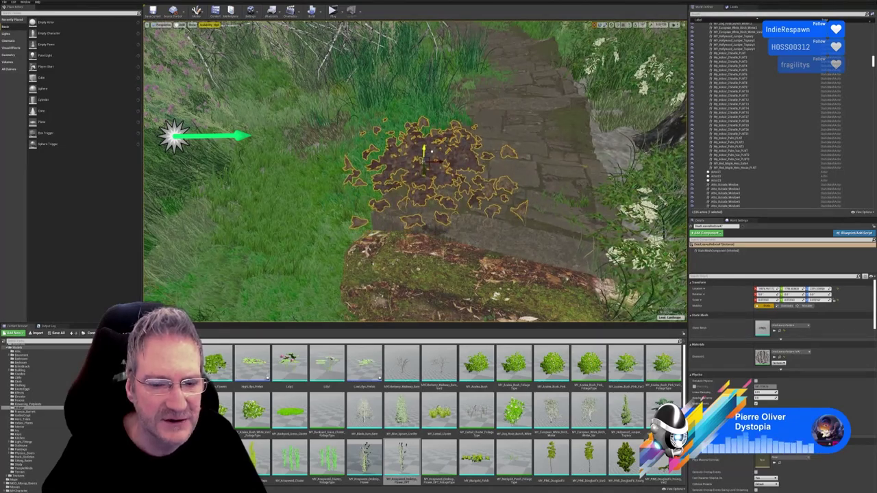
right_click_drag(431, 152, 418, 168)
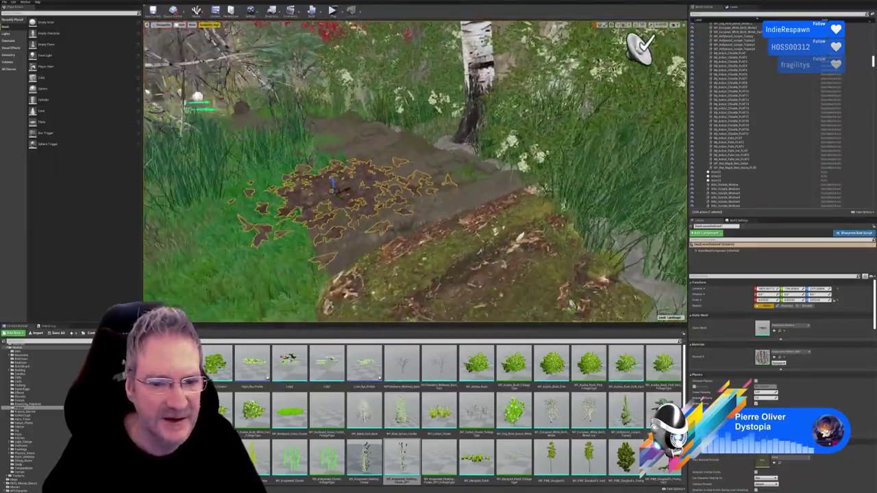
right_click_drag(466, 154, 472, 153)
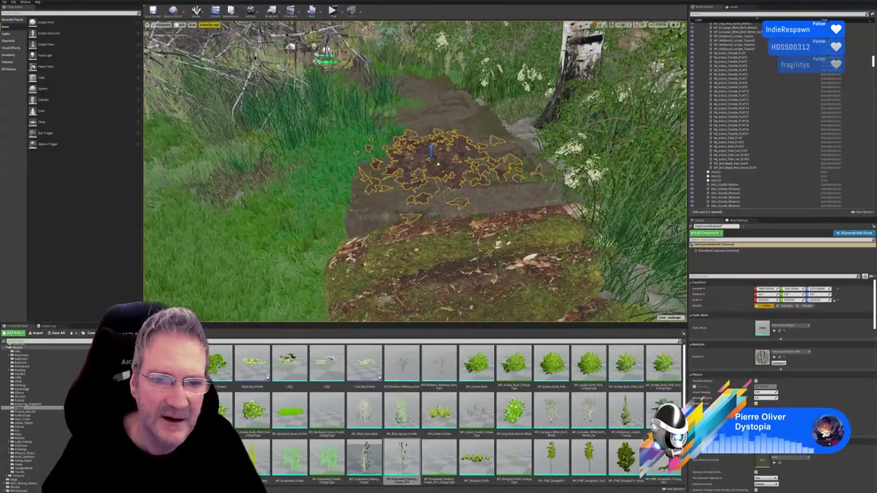
left_click_drag(438, 164, 475, 163)
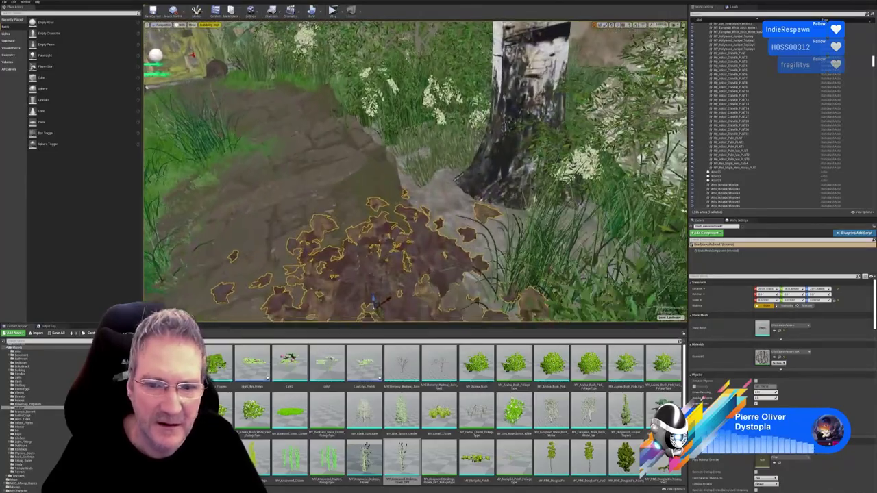
right_click_drag(414, 171, 384, 189)
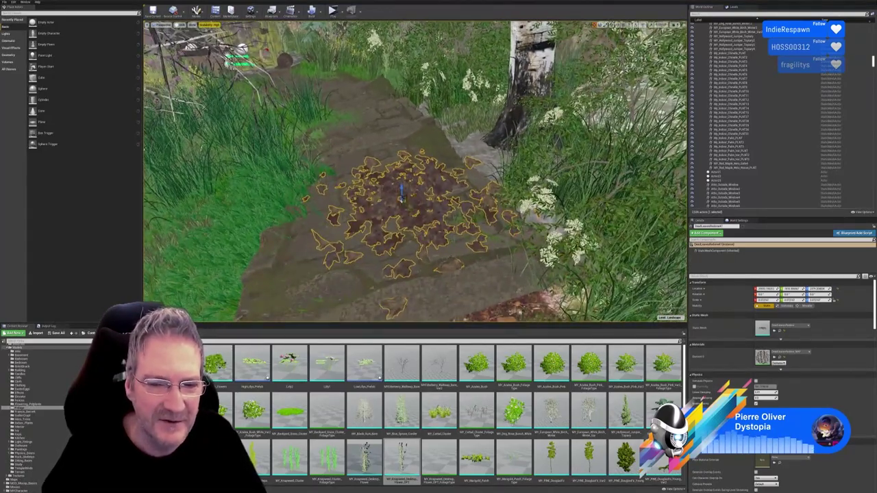
left_click_drag(402, 199, 450, 185)
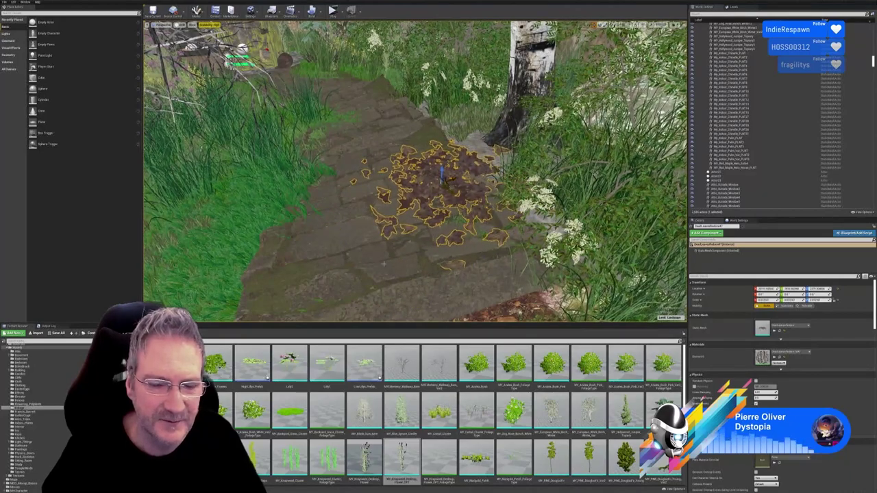
right_click_drag(383, 264, 380, 226)
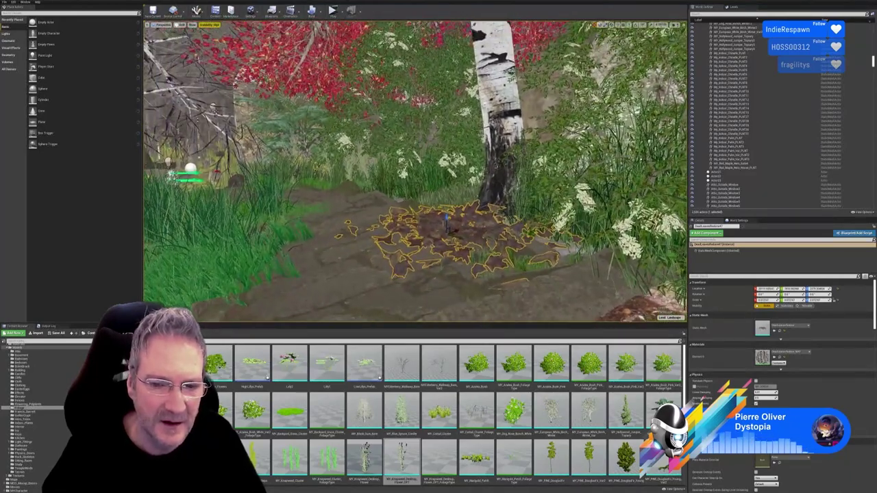
left_click_drag(446, 218, 446, 221)
right_click_drag(447, 223, 336, 250)
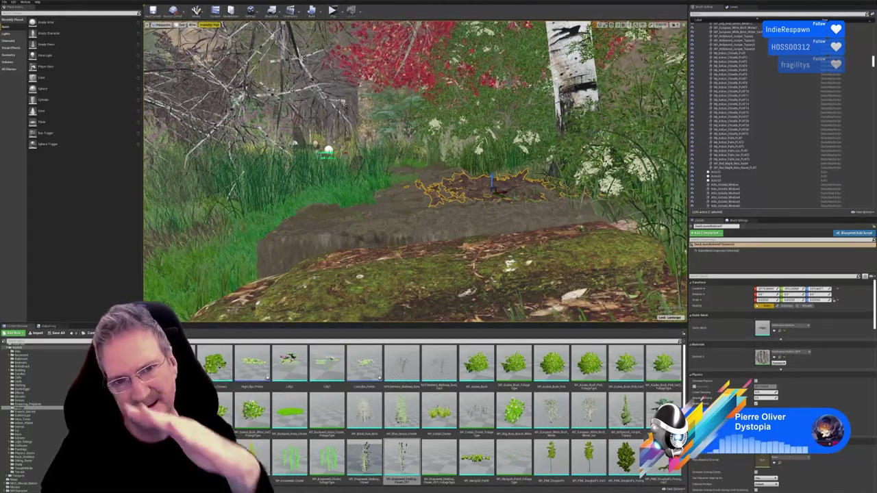
- Duplicate the dead leaves patch and place the copy farther along the stone path, beside the base of the birch trunk
right_click_drag(438, 171, 487, 175)
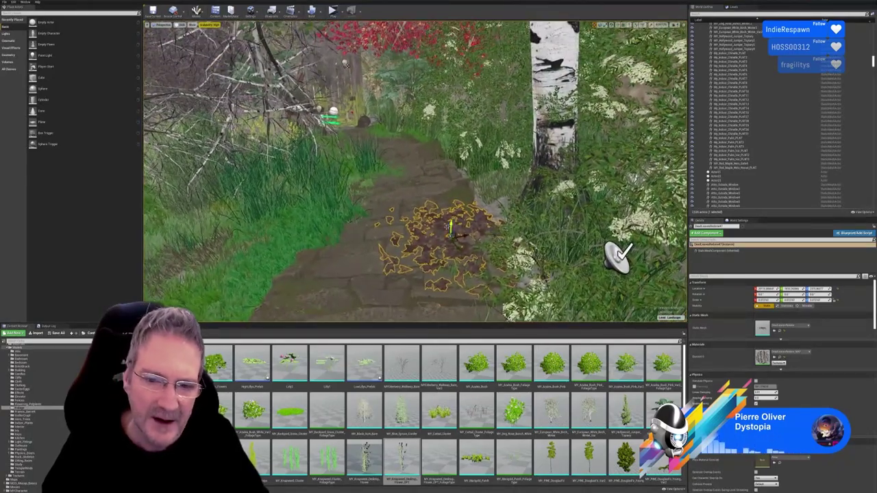
right_click(442, 228)
mouse_move(464, 330)
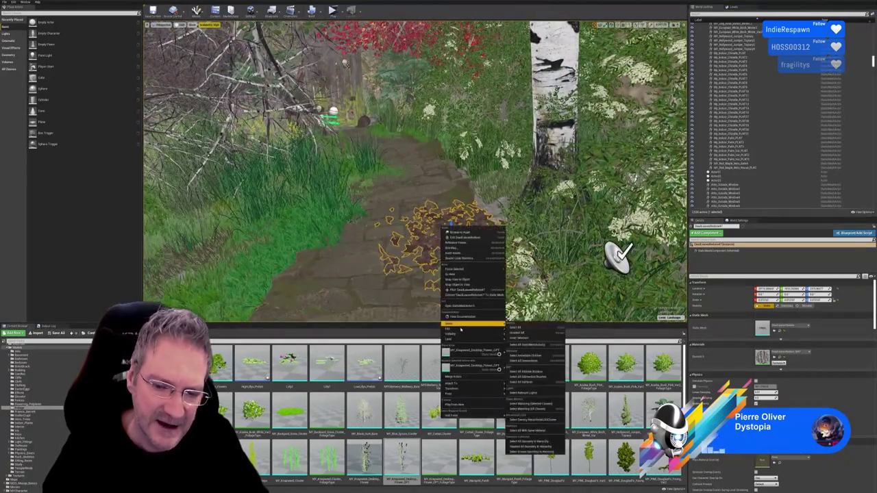
left_click(520, 349)
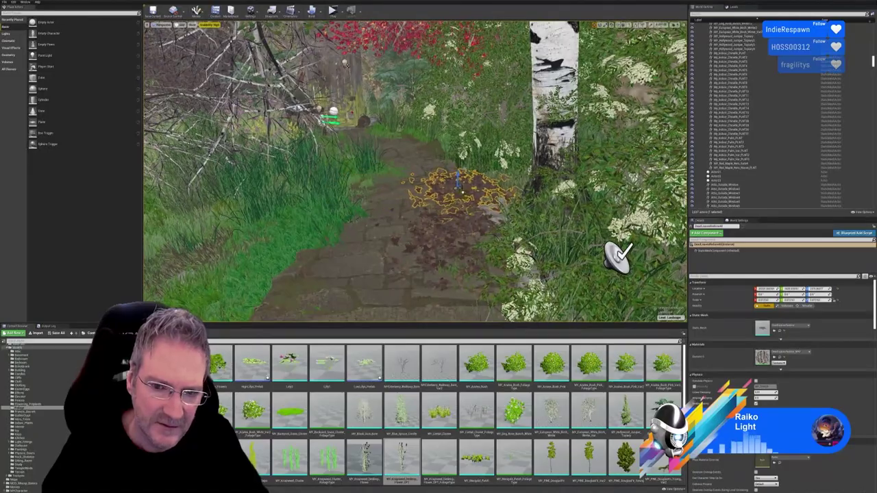
right_click_drag(382, 282, 359, 275)
key("w")
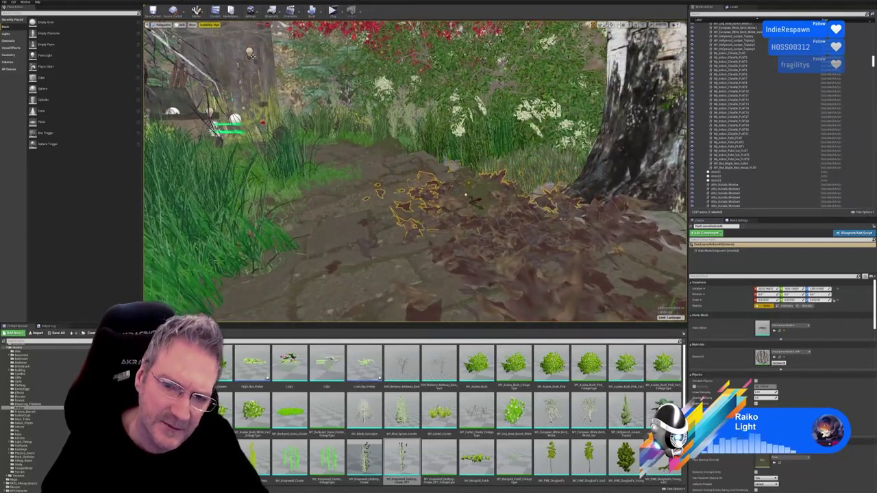
right_click_drag(358, 276, 357, 293)
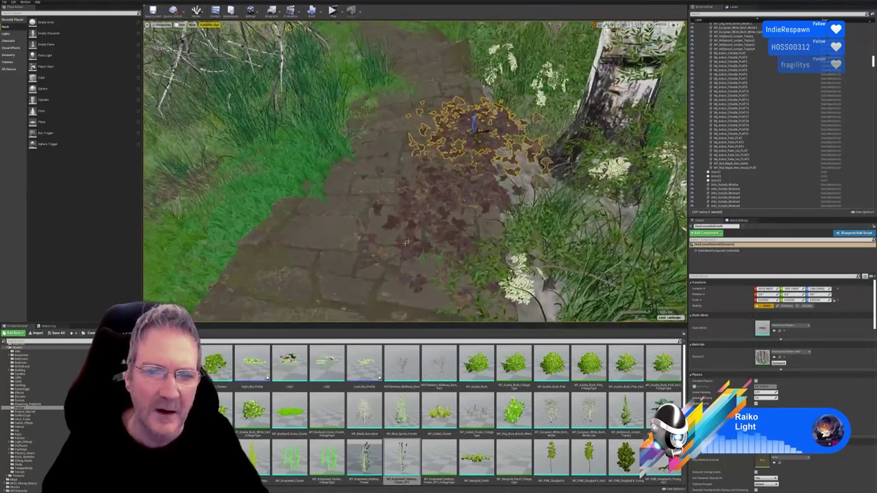
- Duplicate the patch beside the birch trunk and place the copy across the path along the opposite grass edge
right_click(461, 133)
mouse_move(480, 235)
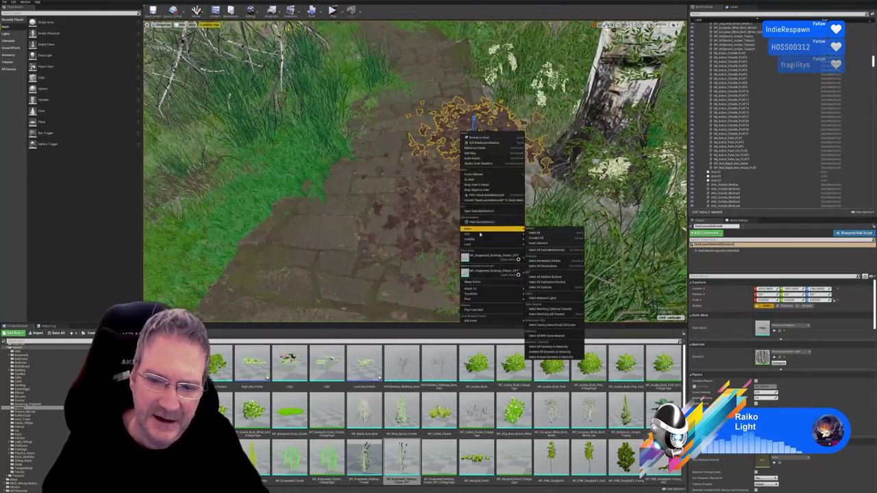
left_click(539, 256)
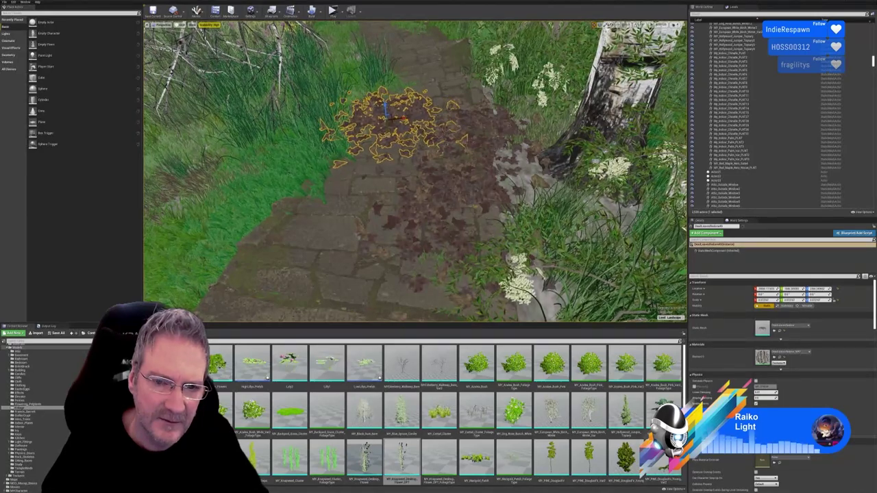
right_click_drag(414, 171, 415, 141)
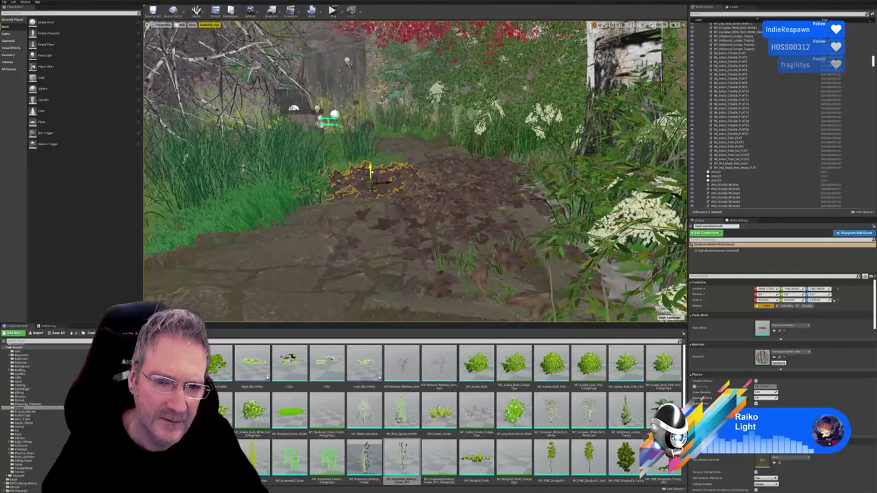
right_click_drag(415, 171, 396, 164)
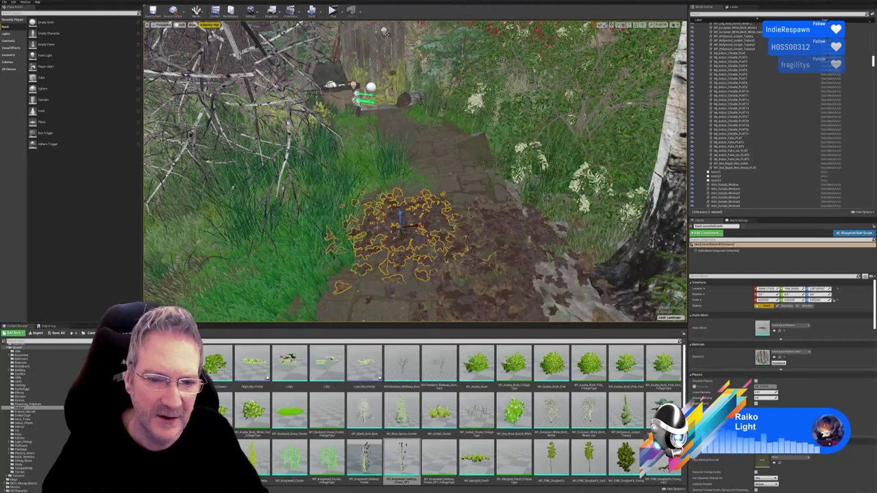
- Duplicate the grass-edge leaves patch, move the copy up the path toward the wooden door, and lower it onto the paving
right_click(382, 231)
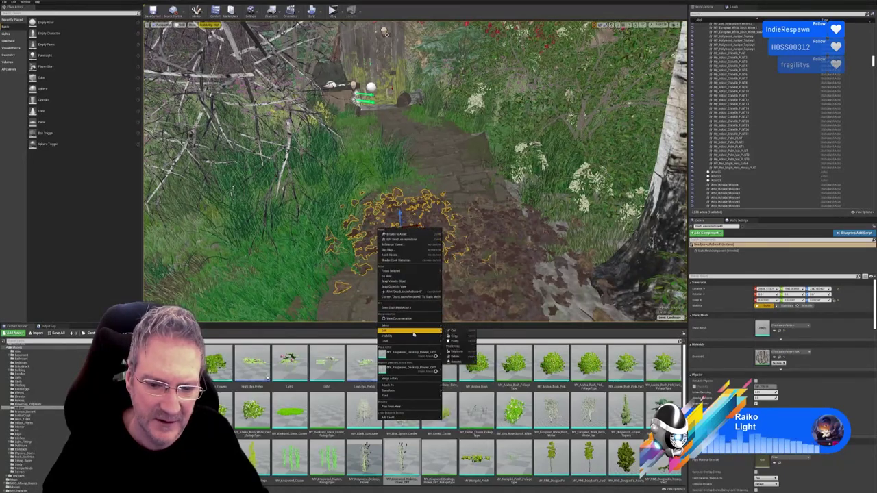
mouse_move(411, 331)
left_click(457, 351)
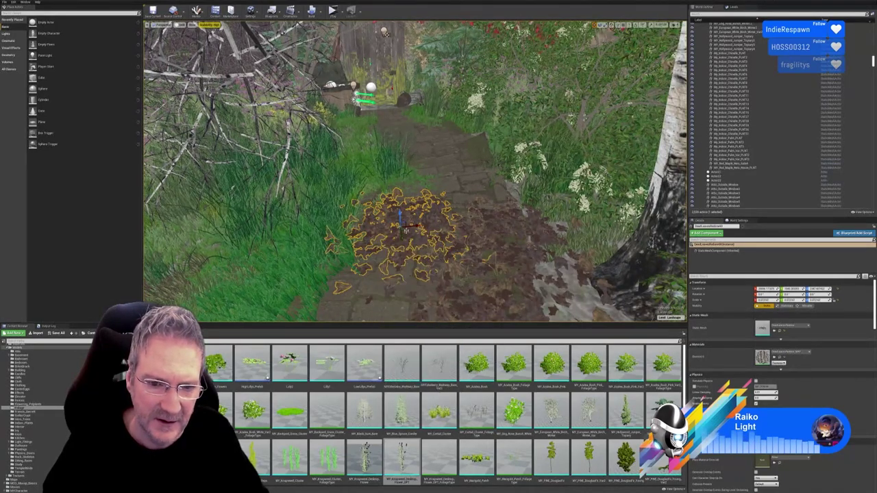
left_click_drag(399, 217, 414, 145)
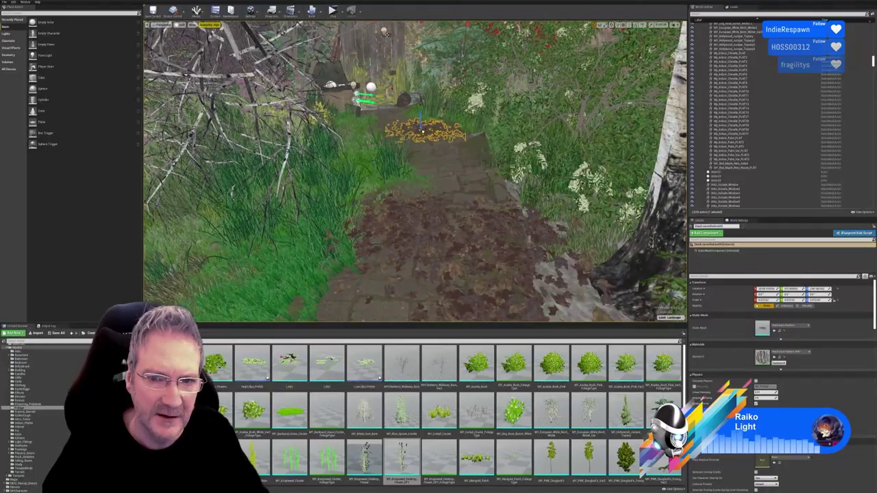
right_click_drag(446, 129, 445, 72)
key("w")
right_click_drag(411, 177, 420, 176)
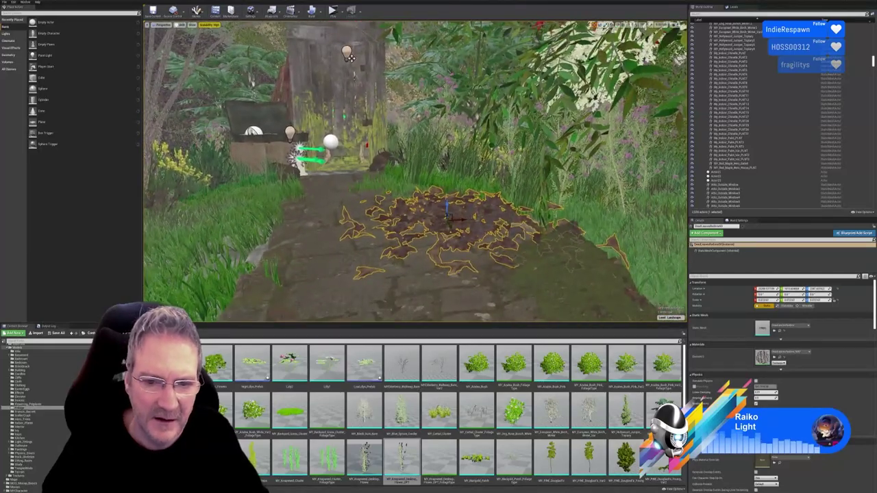
left_click_drag(447, 205, 447, 209)
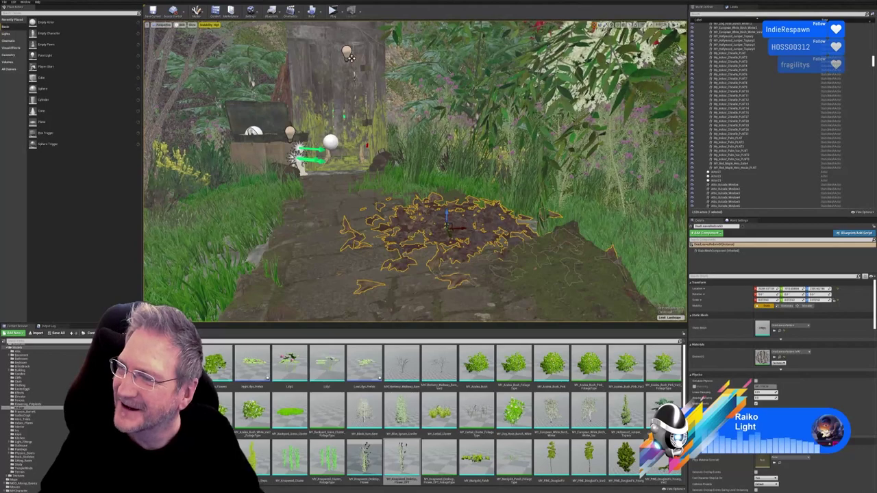
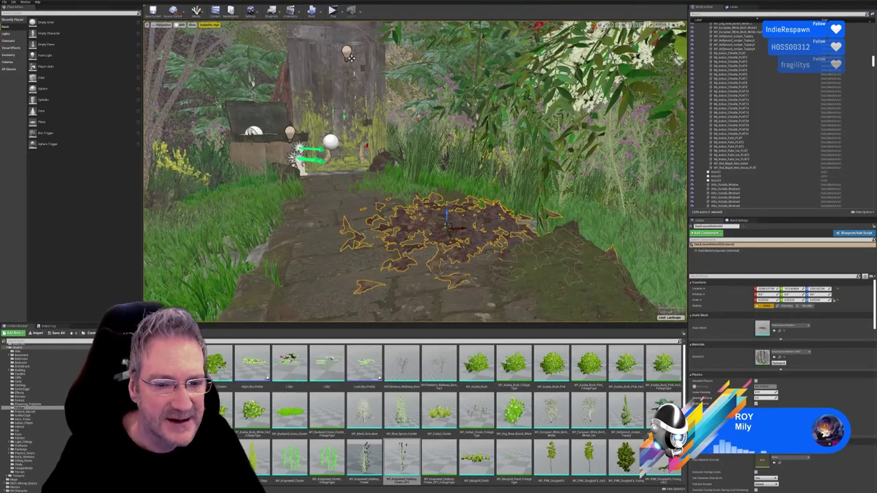
- Examine the placed dead leaves patches and the path to the wooden door from several viewpoints
right_click_drag(351, 58, 405, 126)
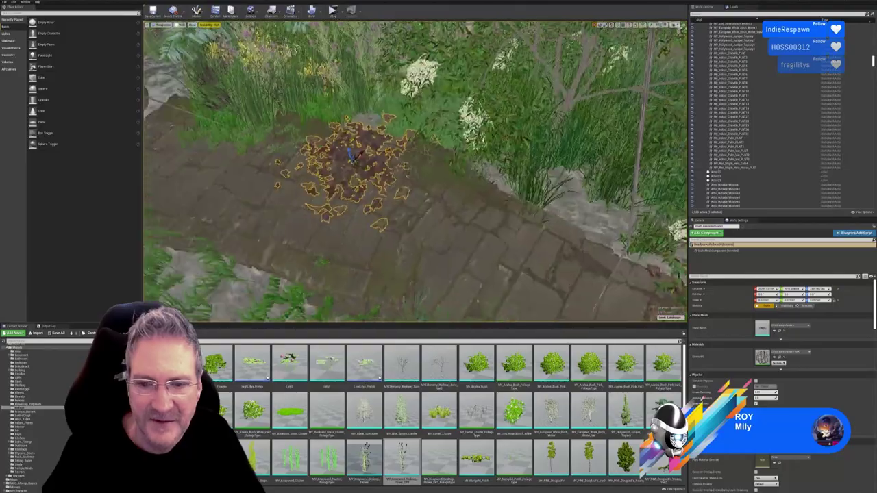
right_click_drag(438, 83, 332, 187)
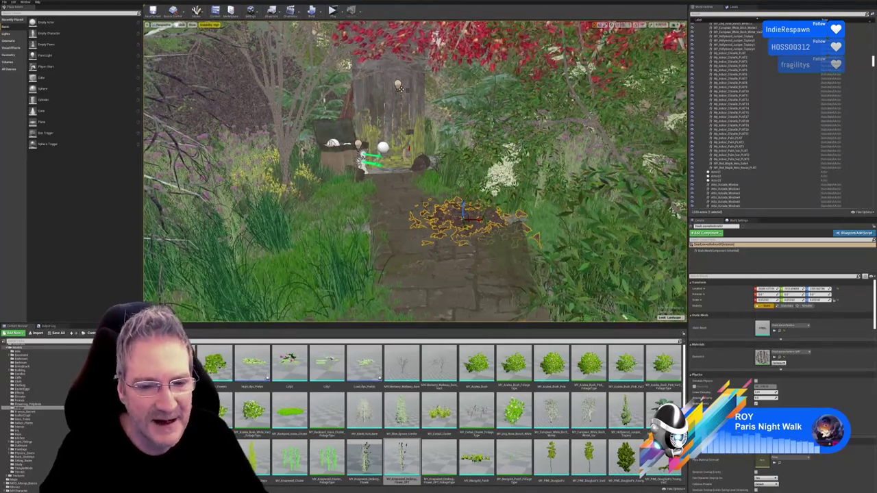
right_click_drag(422, 233, 439, 311)
right_click_drag(440, 205, 430, 196)
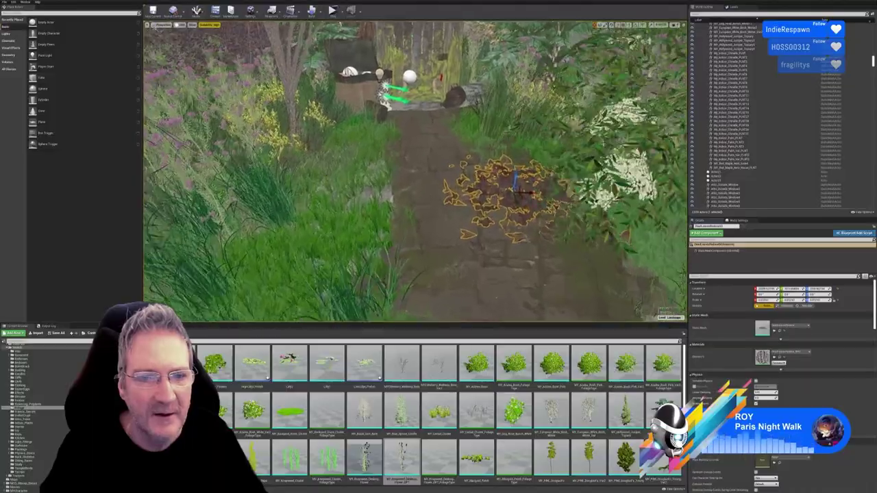
scroll(414, 172, "up", 2)
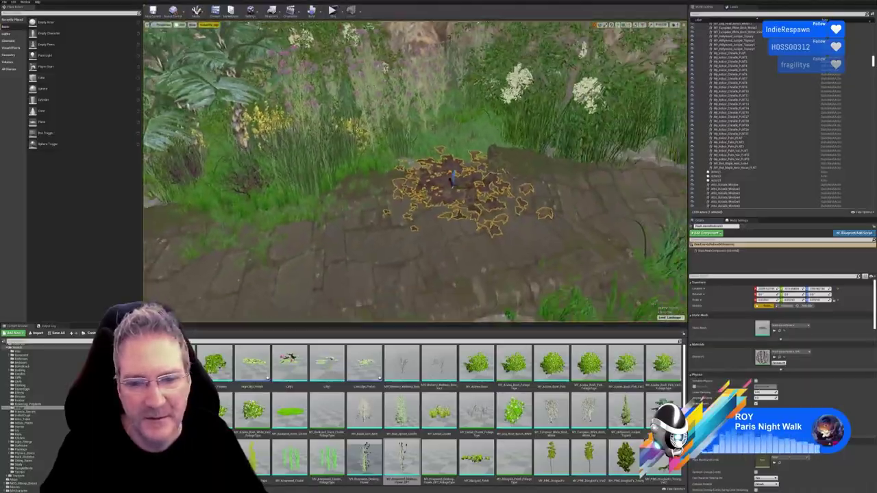
right_click_drag(415, 171, 415, 102)
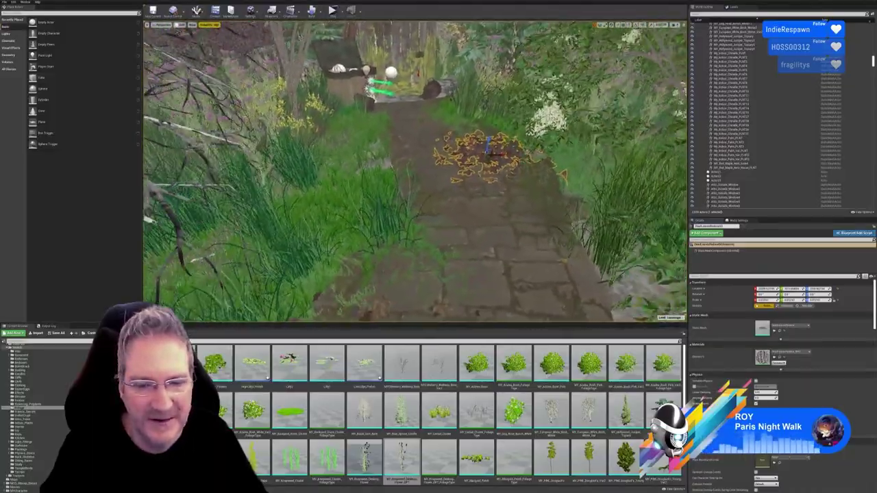
left_click_drag(415, 171, 414, 226)
scroll(361, 83, "down", 2)
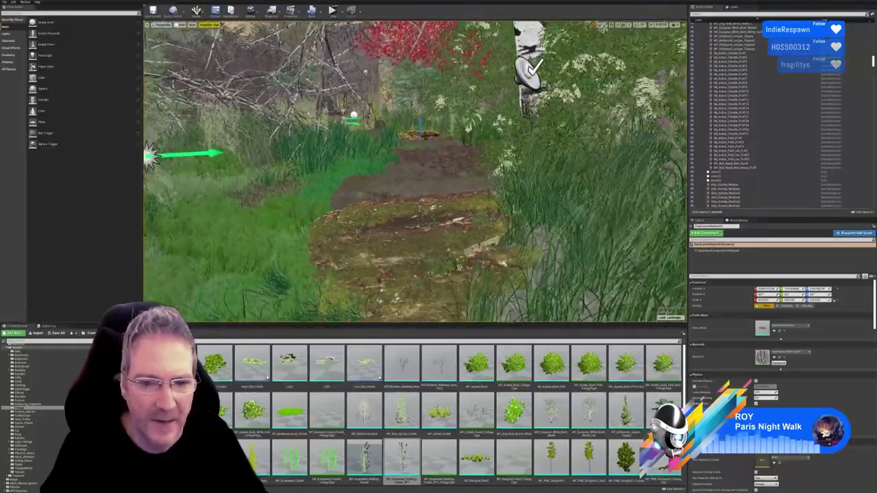
scroll(371, 80, "up", 3)
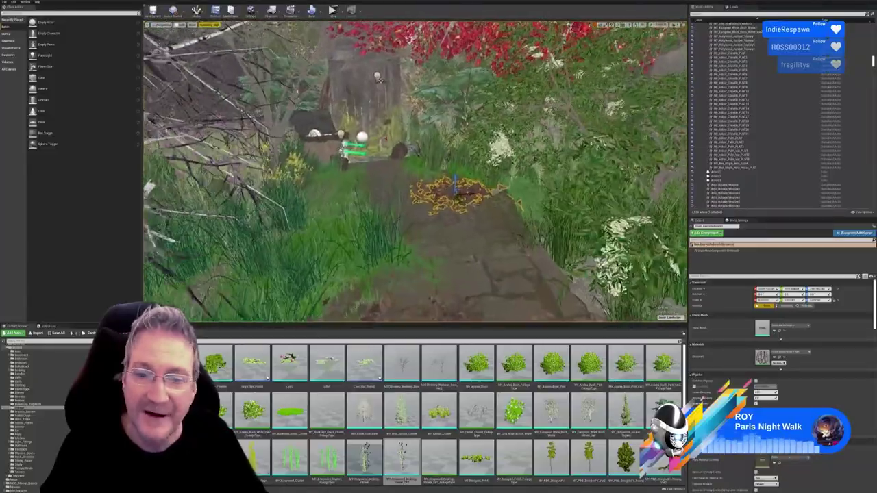
left_click_drag(414, 171, 395, 137)
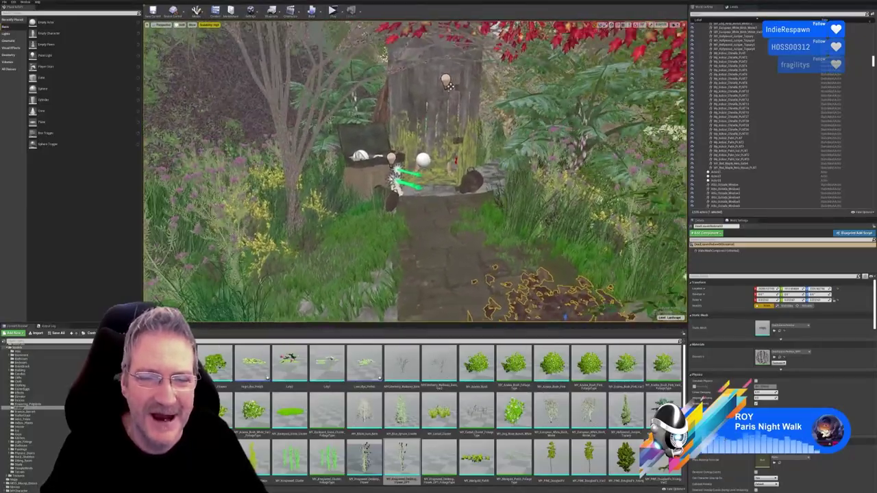
scroll(415, 172, "up", 2)
left_click_drag(415, 171, 428, 156)
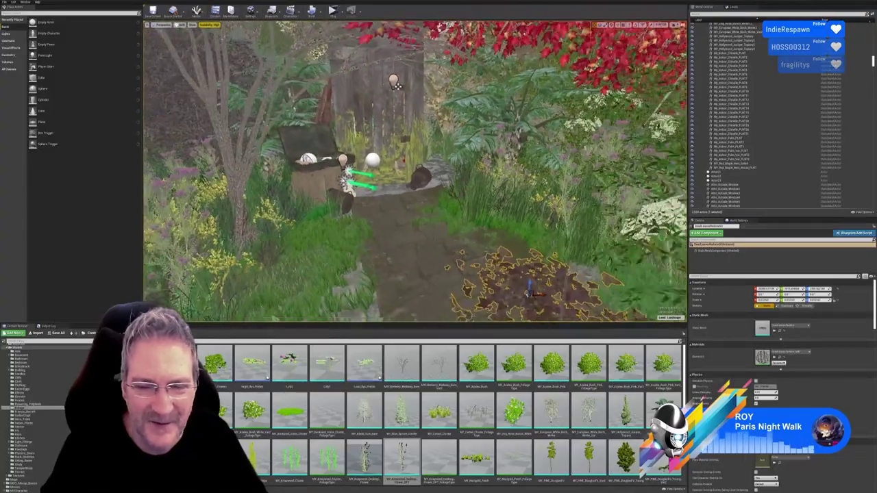
left_click_drag(429, 156, 434, 195)
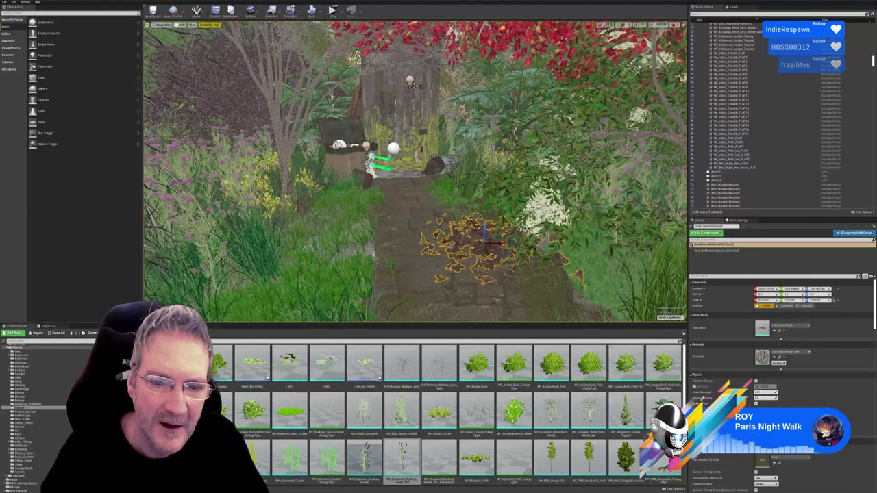
- Duplicate the dead leaves patch on the path and place the copy around the overturned pot beside the wooden door
right_click_drag(415, 171, 420, 213)
right_click(468, 181)
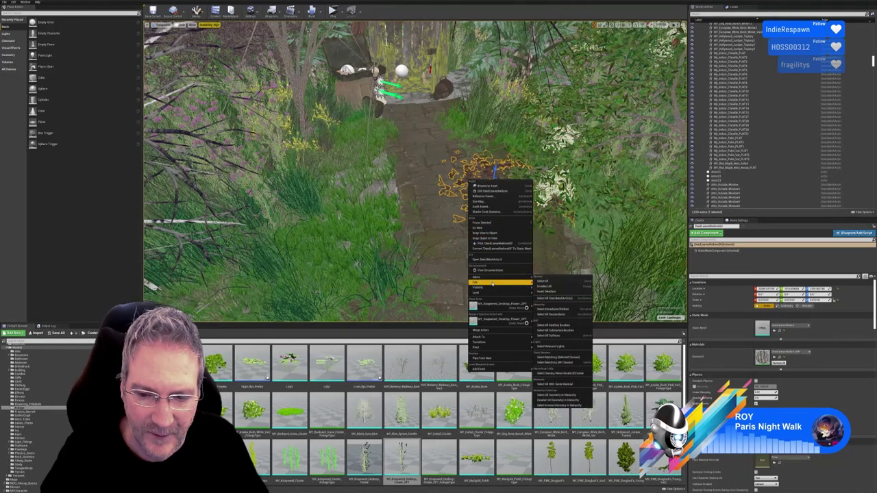
mouse_move(493, 282)
left_click(548, 302)
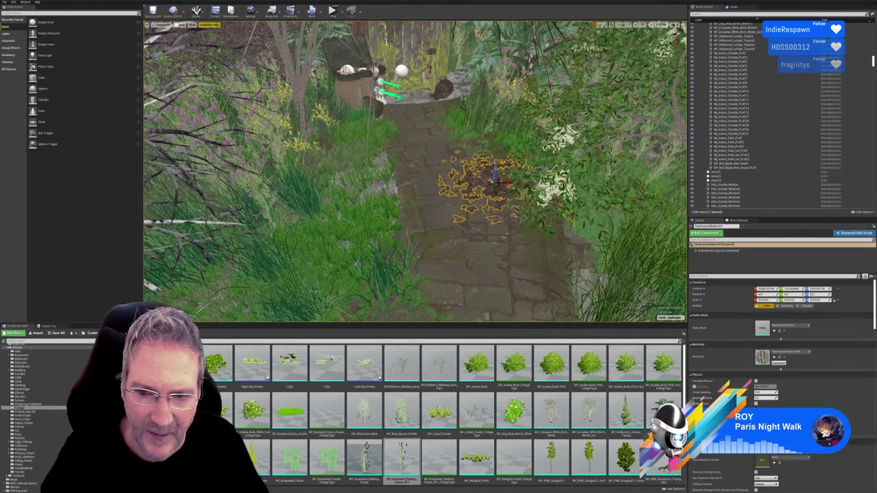
left_click_drag(496, 182, 457, 88)
right_click_drag(454, 90, 496, 132)
left_click_drag(480, 171, 477, 188)
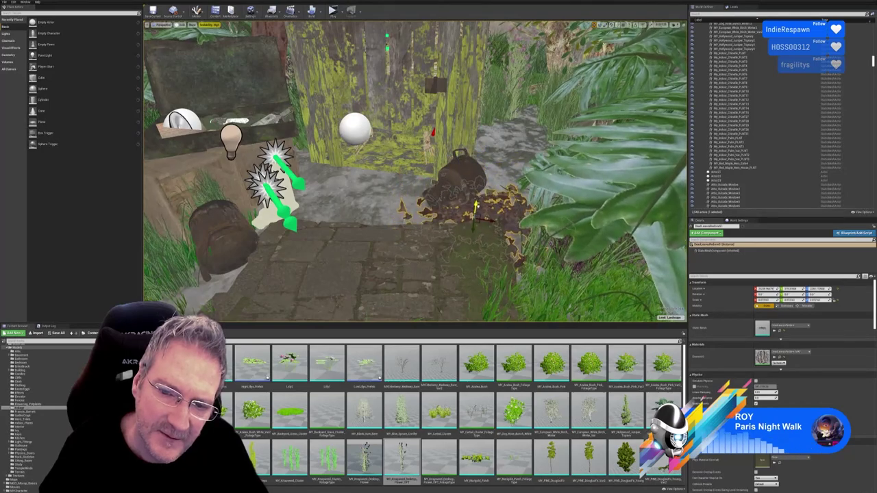
key("f")
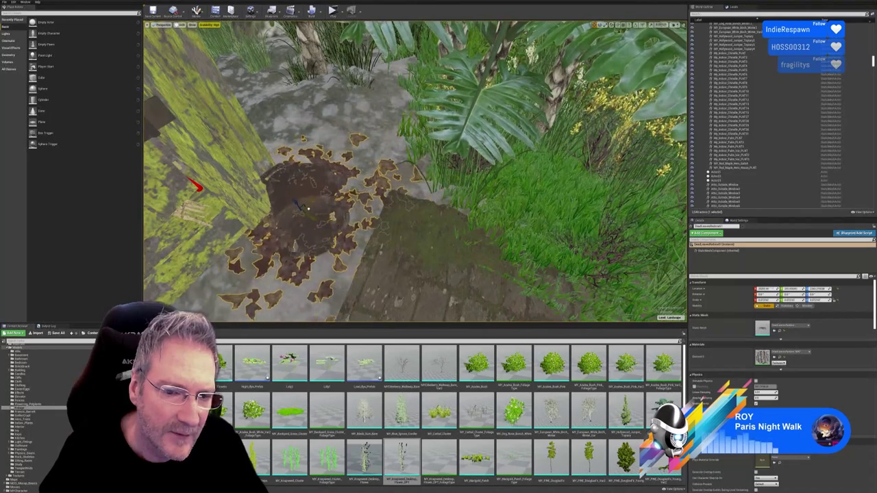
right_click_drag(414, 171, 411, 219)
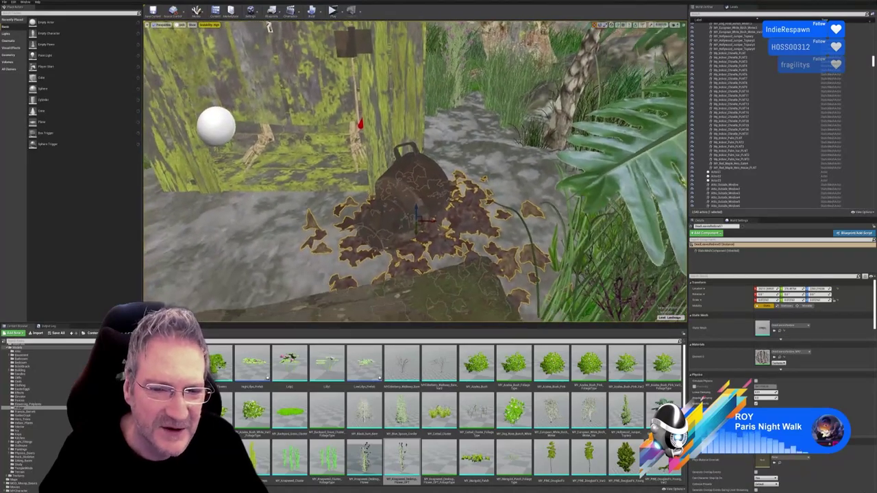
- Duplicate the leaves patch at the pot and place the copy beside the fallen bucket near the crate, along the grass edge
right_click_drag(414, 171, 305, 240)
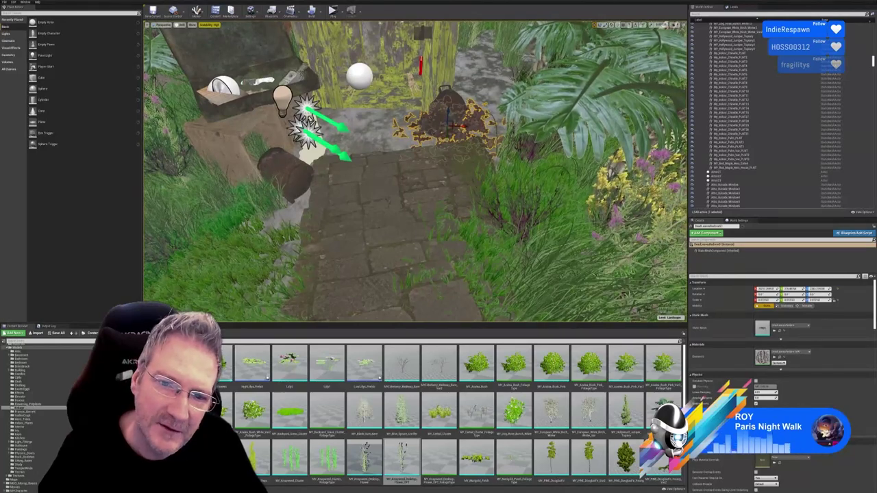
mouse_move(488, 236)
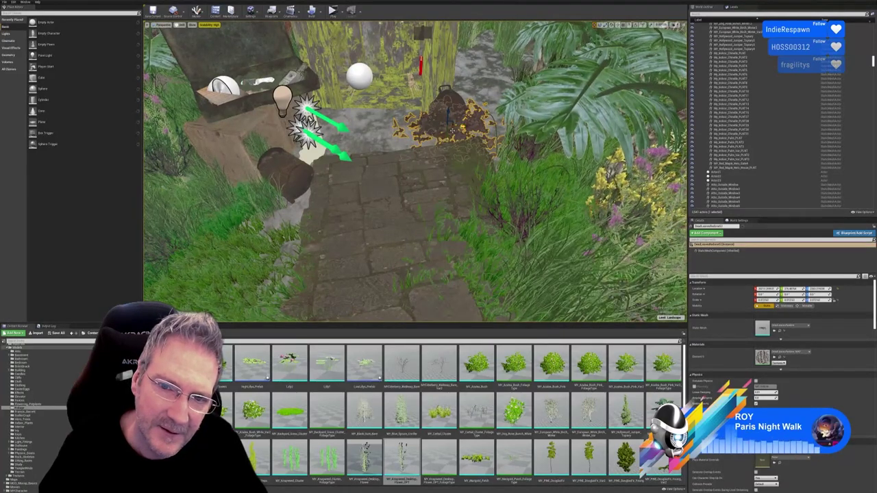
left_click_drag(452, 130, 266, 213)
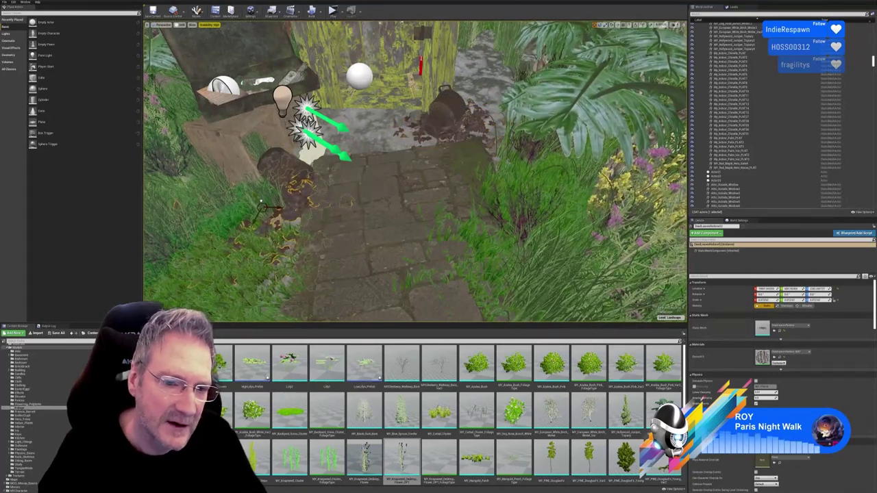
right_click_drag(266, 209, 236, 277)
mouse_move(357, 172)
right_mouse_down()
mouse_move(394, 185)
mouse_move(356, 141)
mouse_move(357, 171)
right_mouse_up()
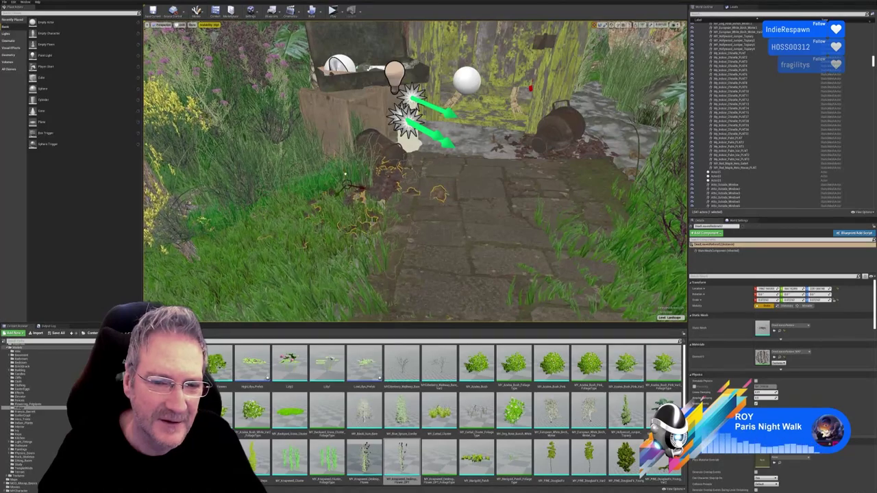
- Examine the path, the leaves around the wooden door, and the nearby tree roots and surrounding ground from several viewpoints
right_click_drag(357, 171, 341, 160)
key("s")
key("s")
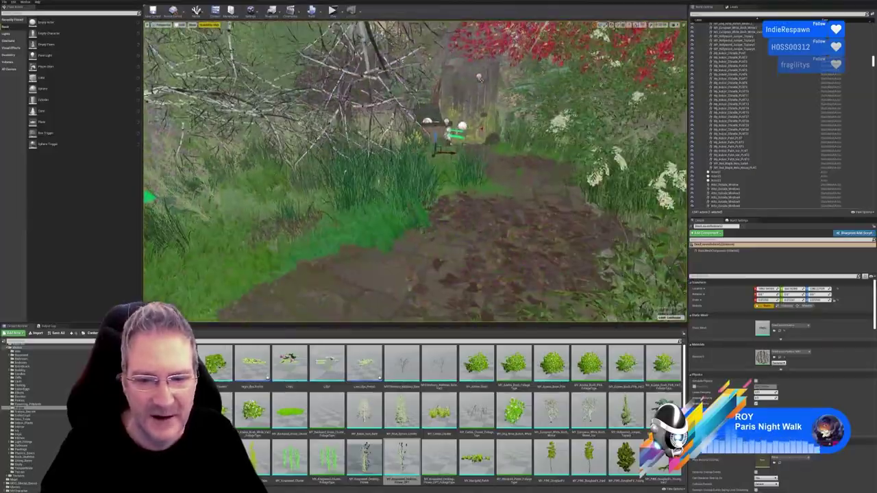
right_click_drag(482, 49, 451, 36)
key("w")
key("w")
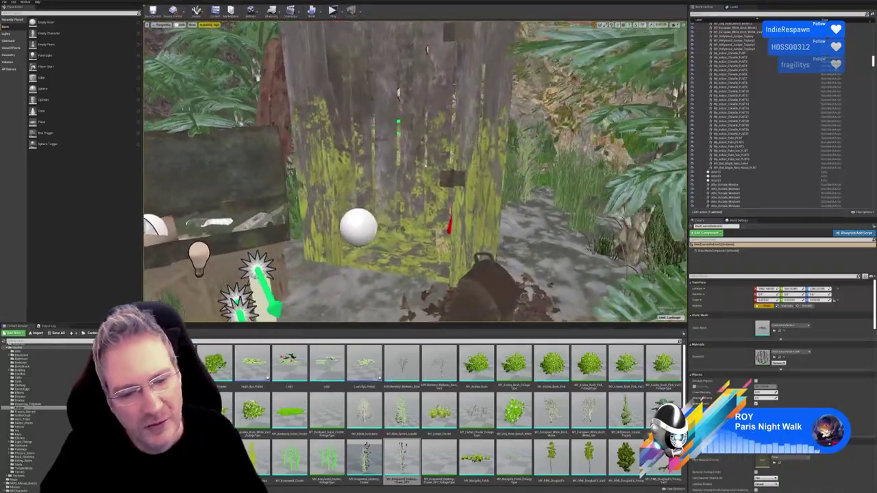
right_click_drag(400, 49, 404, 50)
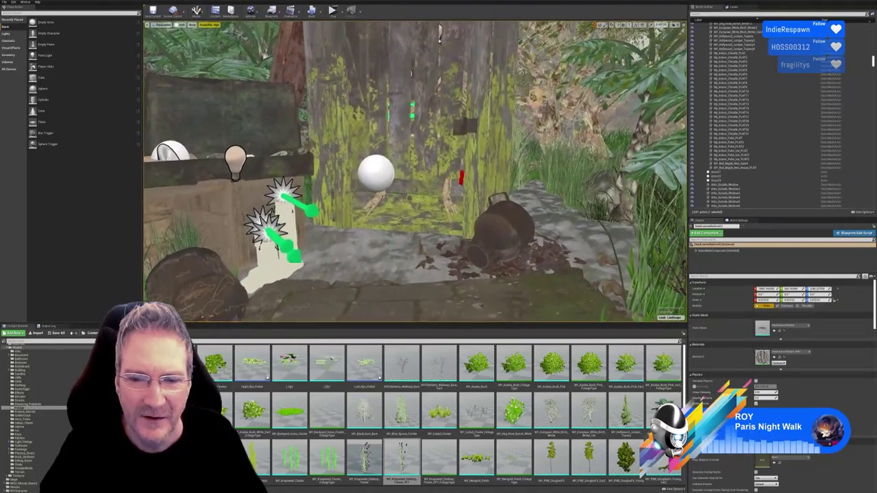
right_click_drag(648, 304, 655, 289)
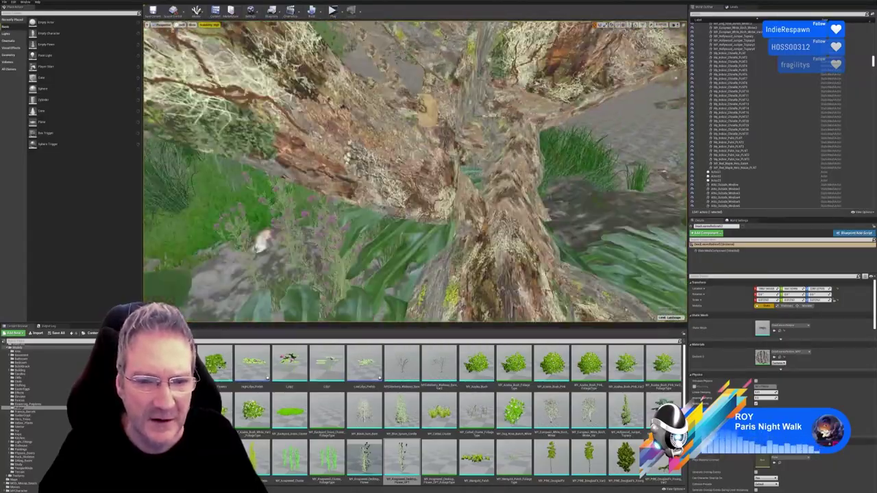
right_click_drag(414, 173, 343, 196)
right_click_drag(415, 173, 398, 135)
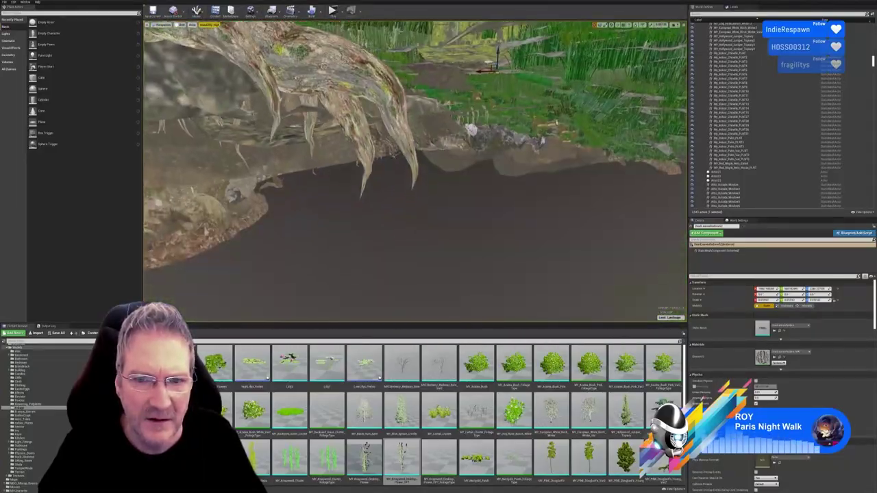
right_click_drag(415, 172, 336, 65)
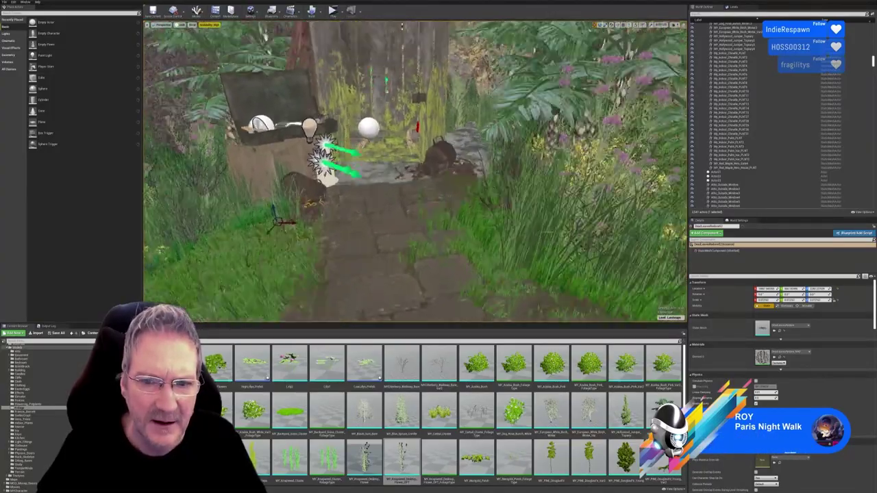
- Select the dead leaves patch beside the overturned pot and reposition it on the stone paving in front of the door
left_click(425, 183)
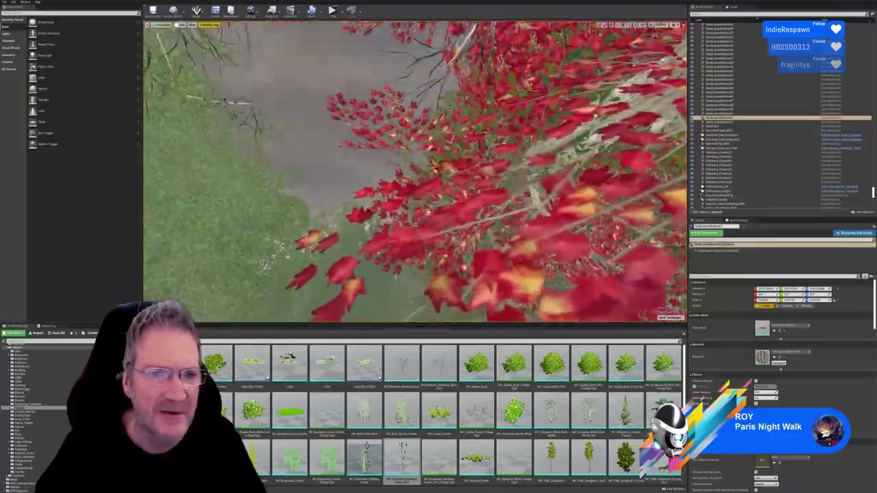
key("f")
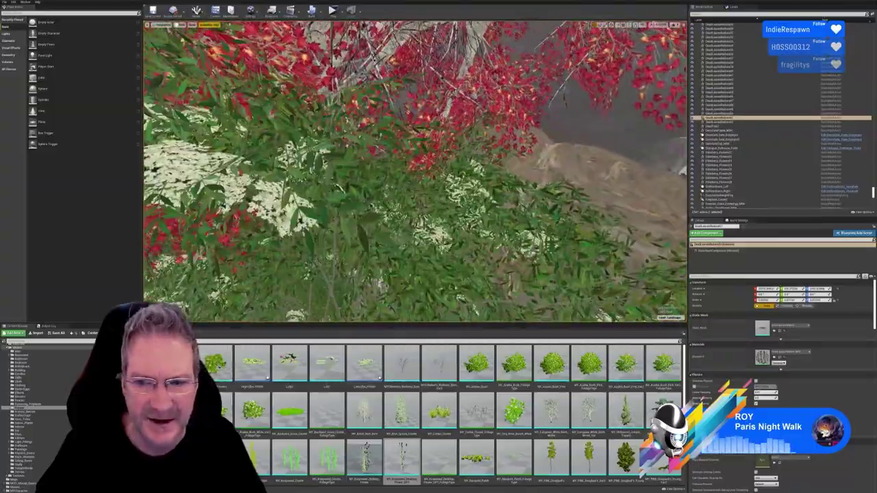
right_click_drag(416, 170, 434, 161)
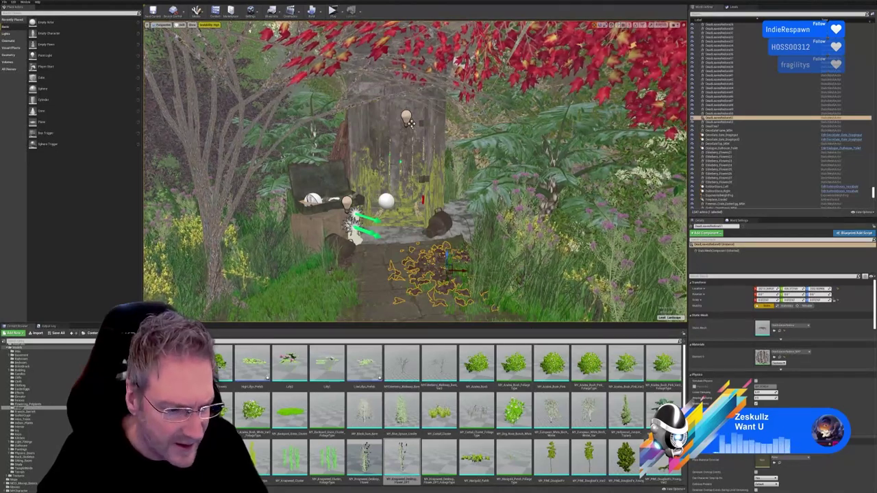
- Find Outhouse_Stone_Base_MSH in the scene by filtering the objects for "outhouse", and examine it in front of the door
left_click(31, 445)
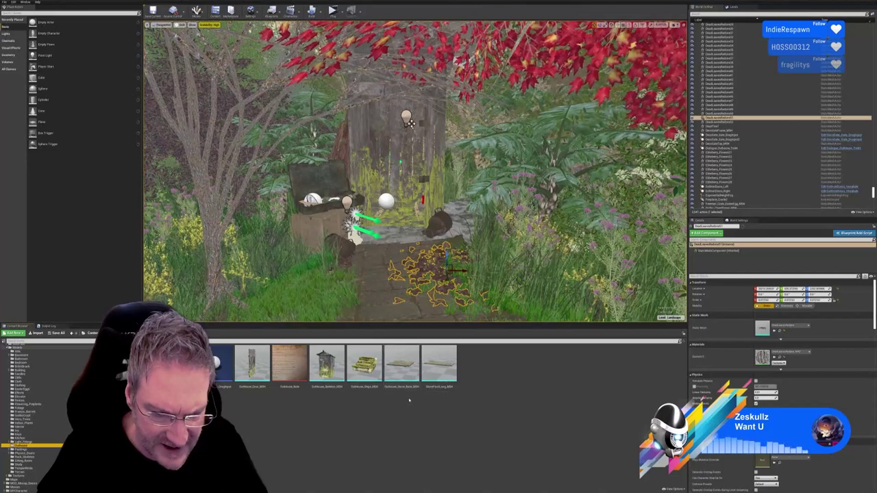
left_click(403, 369)
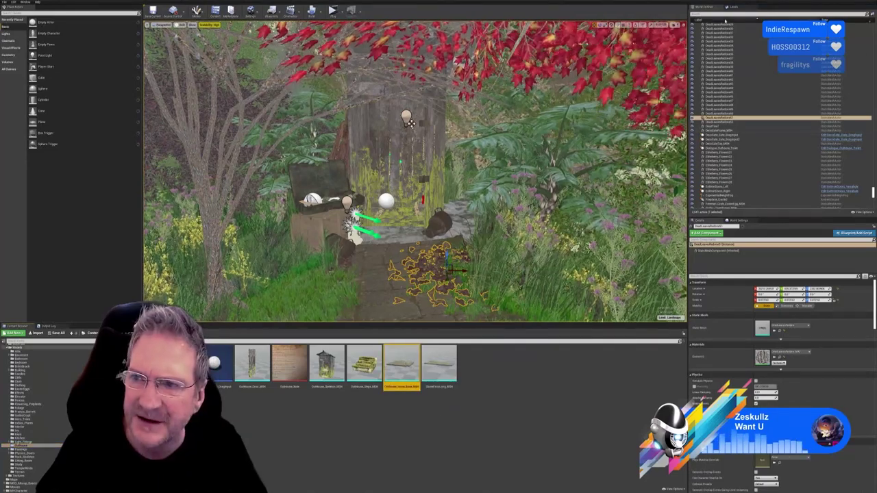
left_click(704, 15)
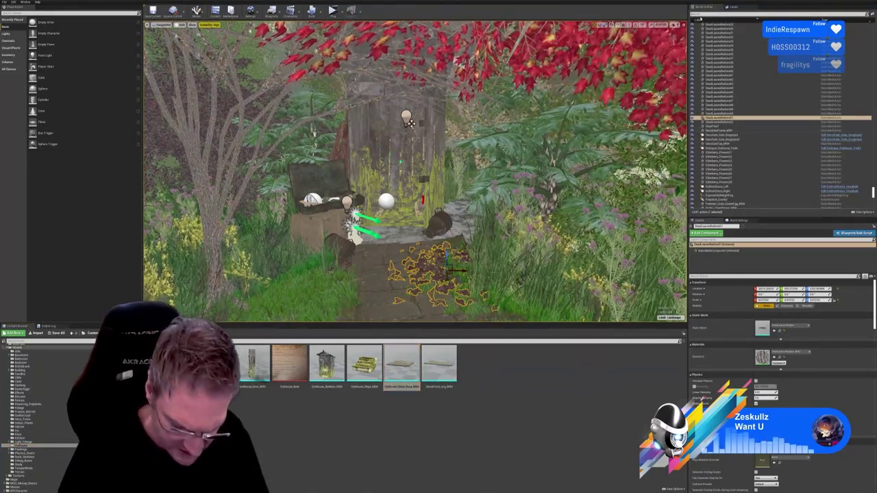
type("outhouse")
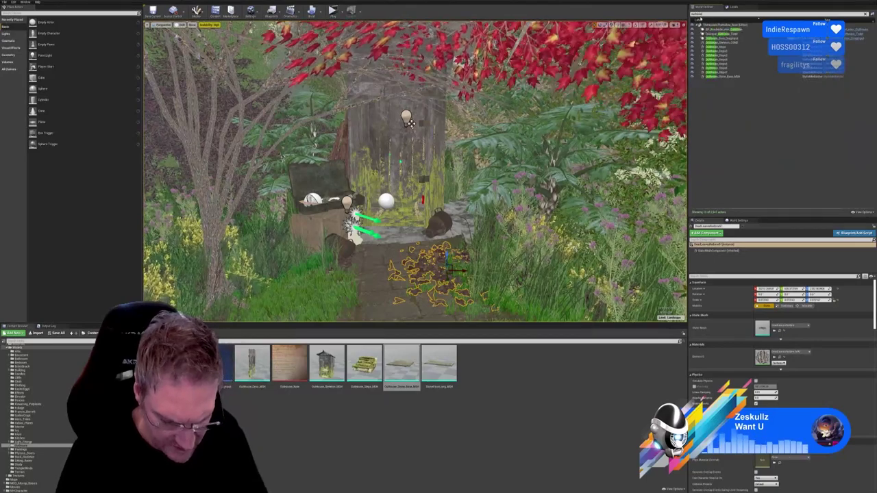
left_click(734, 78)
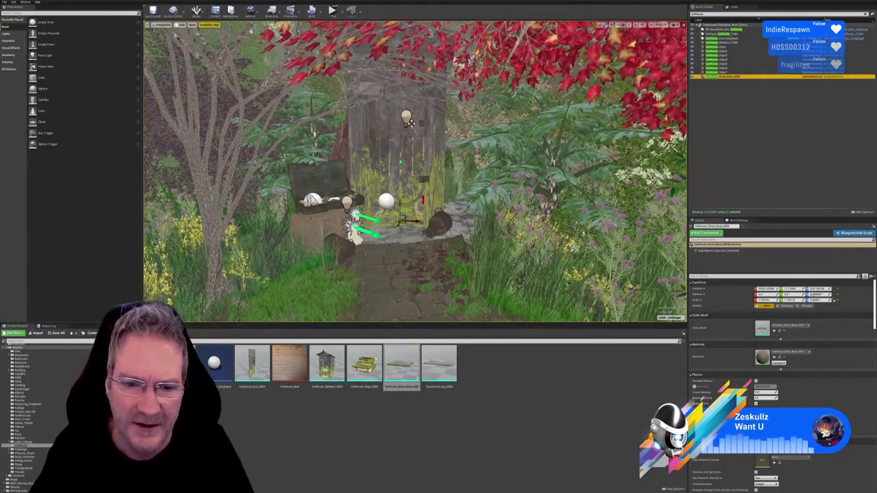
right_click_drag(424, 262, 411, 282)
key("Up")
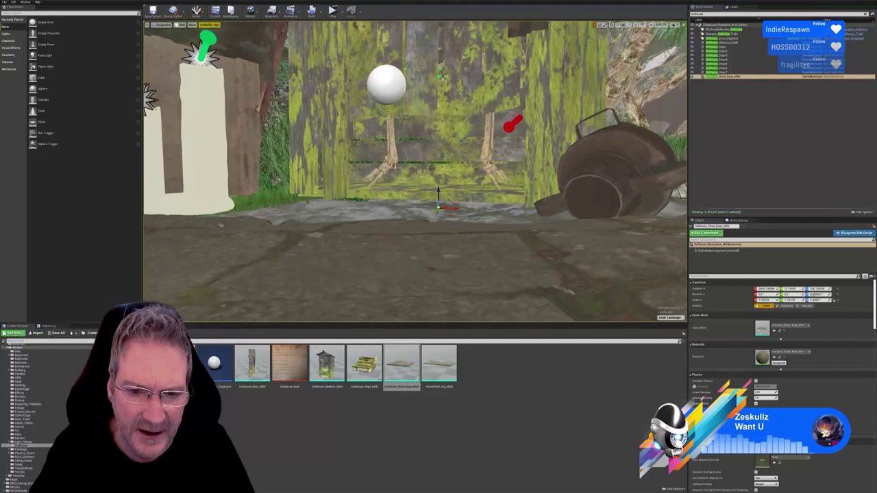
right_click_drag(440, 71, 560, 81)
key("s")
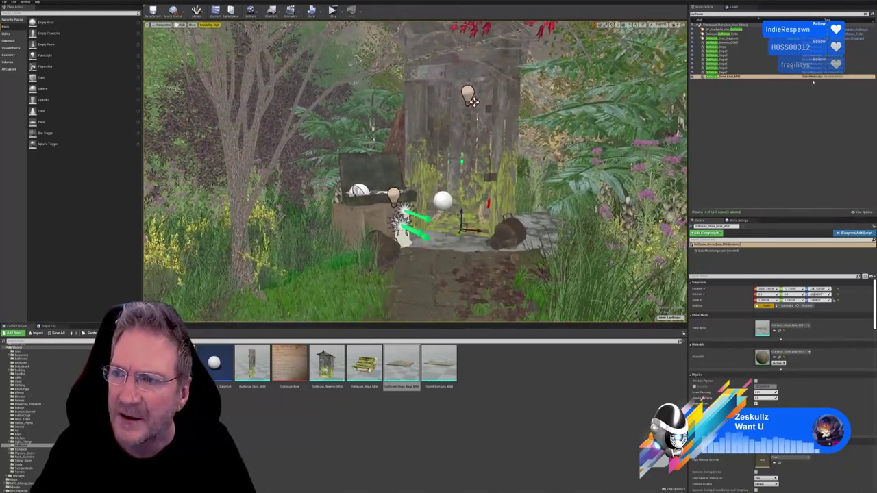
left_click(757, 126)
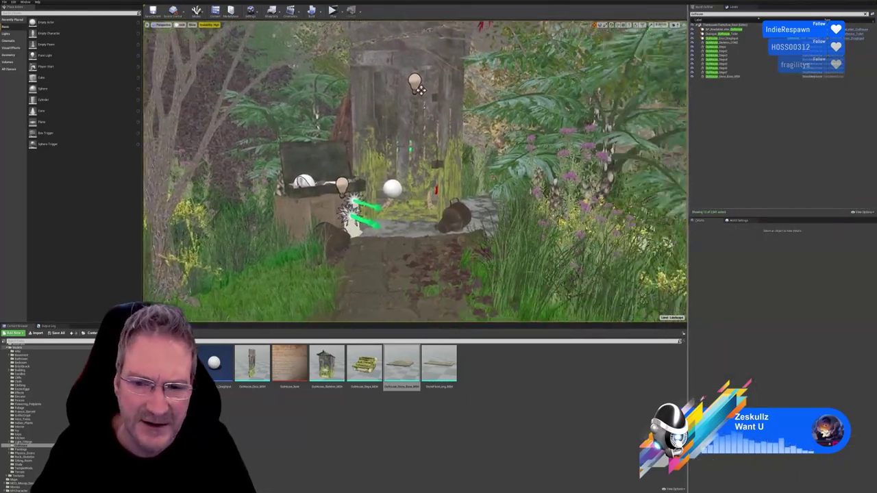
- Switch the viewport to Lit shading and inspect the leaf-covered path and outhouse door from near and far
right_click_drag(415, 173, 359, 150)
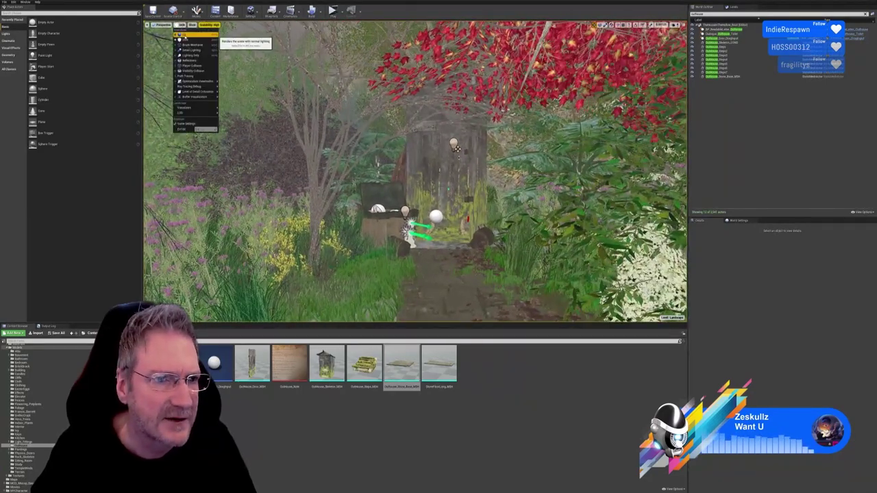
left_click(187, 35)
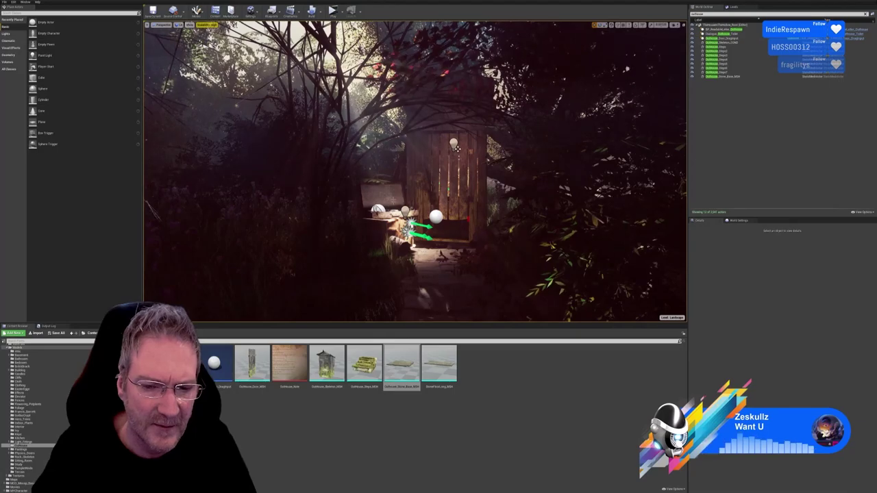
key("Up")
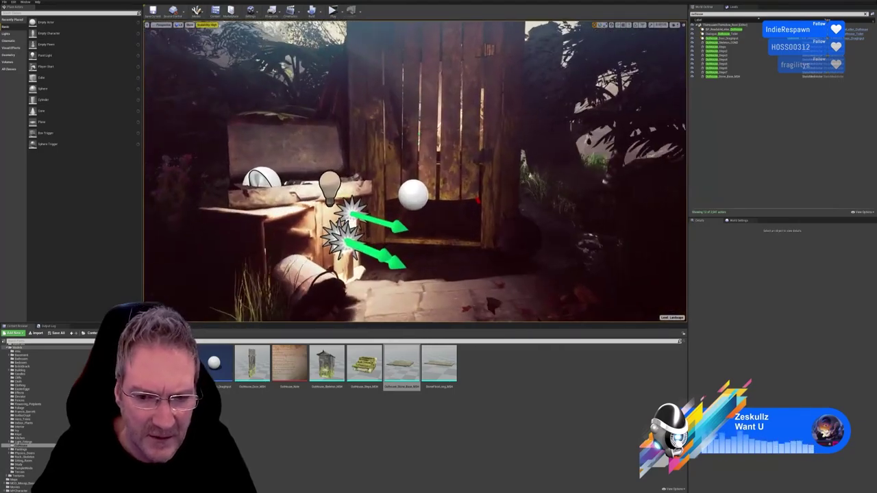
key("Down")
key("Up")
right_click_drag(415, 173, 367, 161)
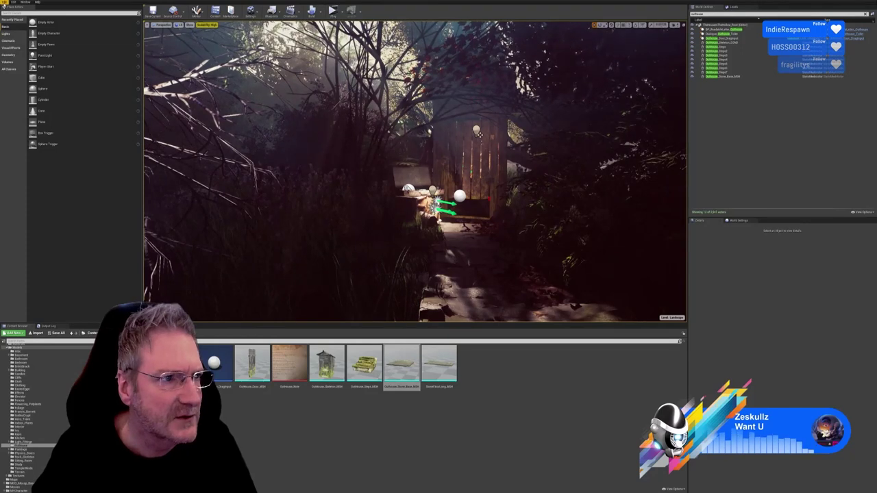
- Save all changes to the level and project assets
left_click(5, 2)
left_click(20, 41)
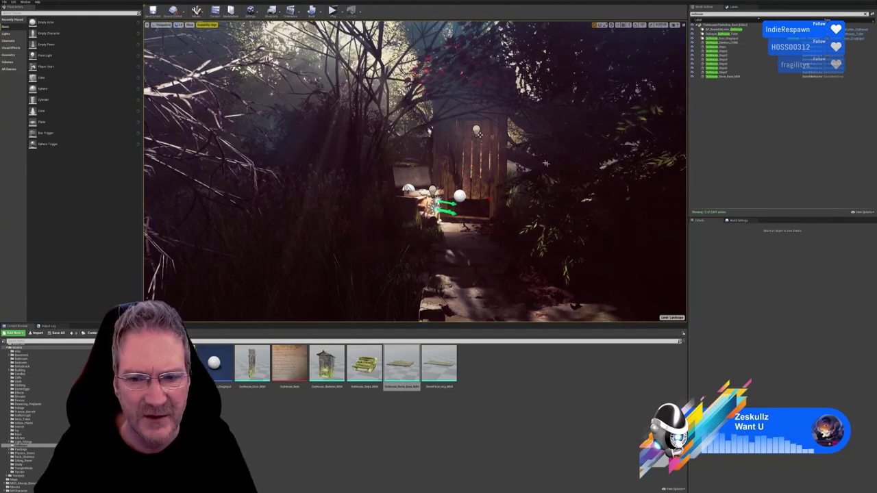
left_click(4, 2)
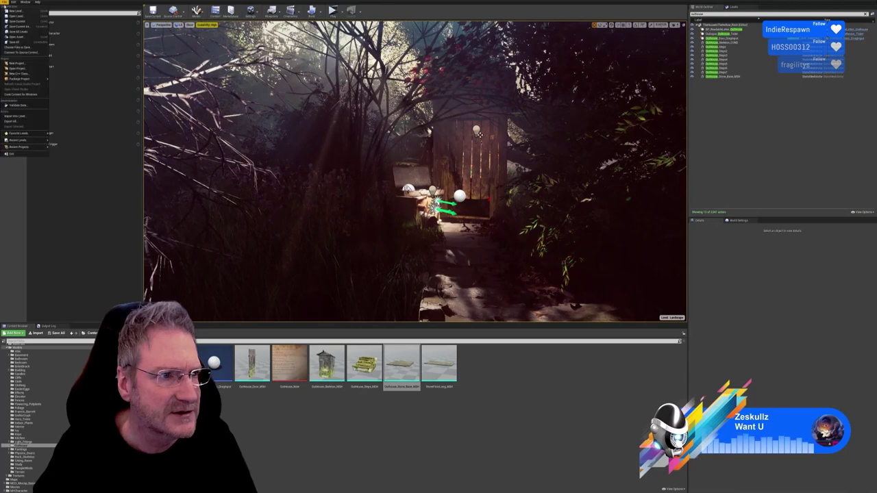
left_click(13, 42)
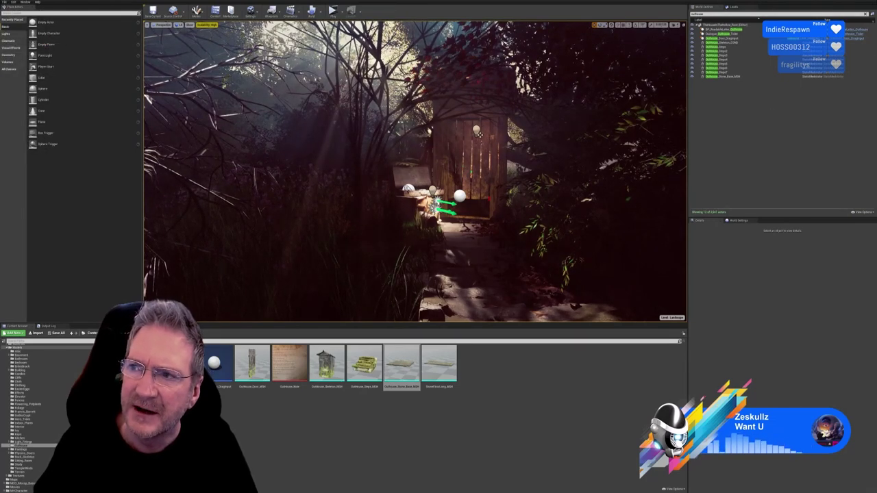
- Close the editor and relaunch Unreal Engine to bring up its project browser
left_click(870, 2)
key("super")
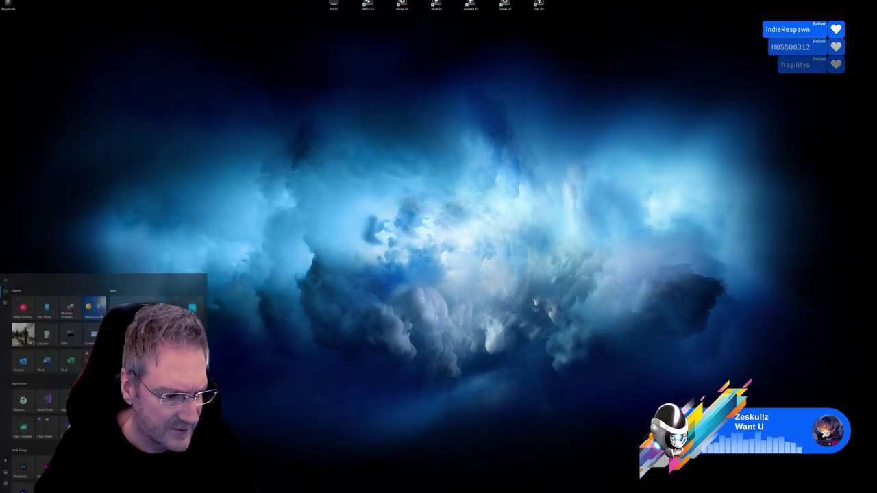
left_click(119, 376)
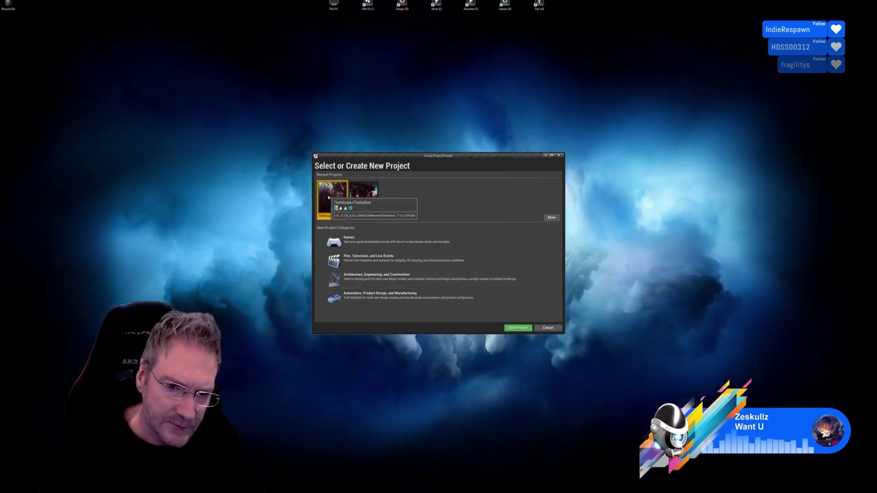
- Open the recent project, load the TheHouseInTheHollow_Root level from the Maps folder, and dismiss the map check log and cache notice
double_click(328, 198)
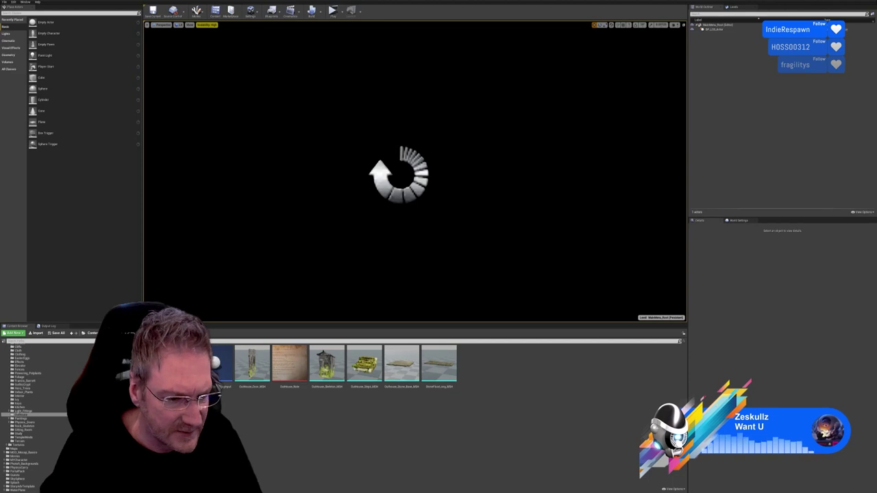
left_click(16, 449)
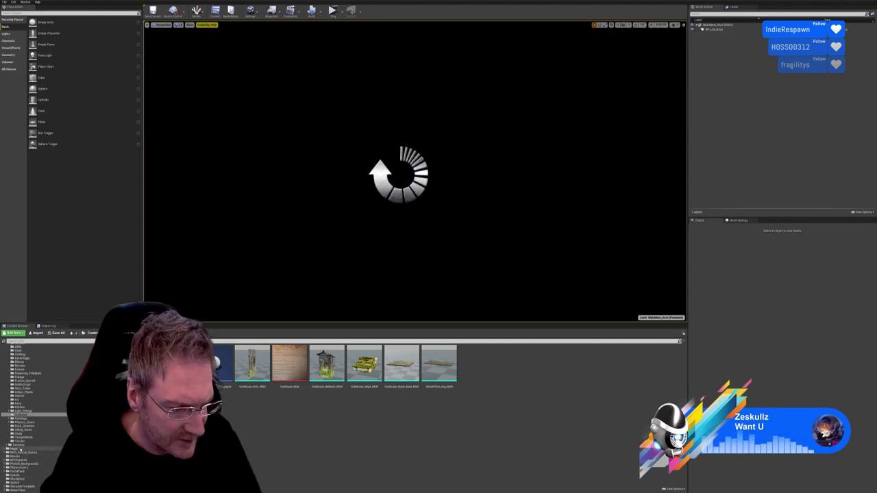
double_click(515, 411)
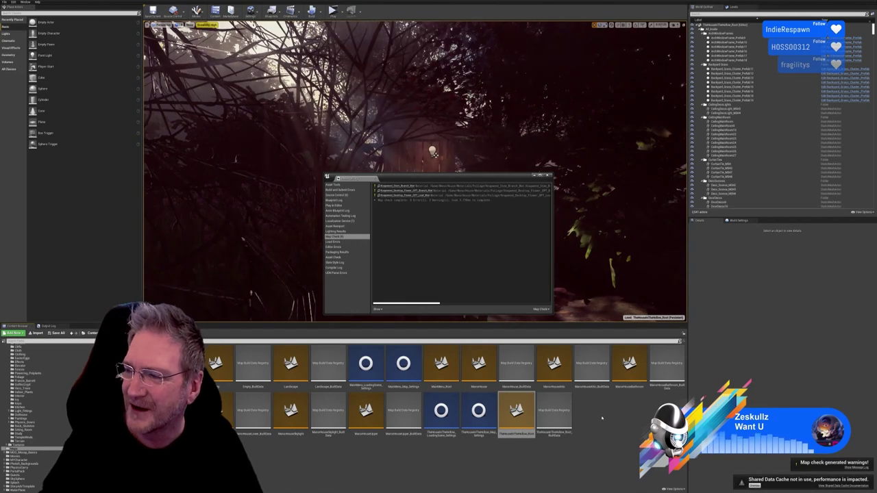
left_click(547, 175)
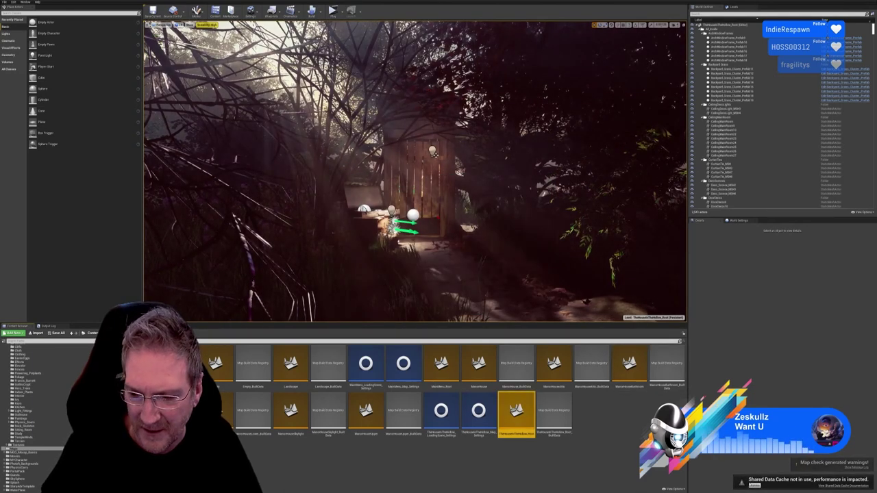
left_click(757, 486)
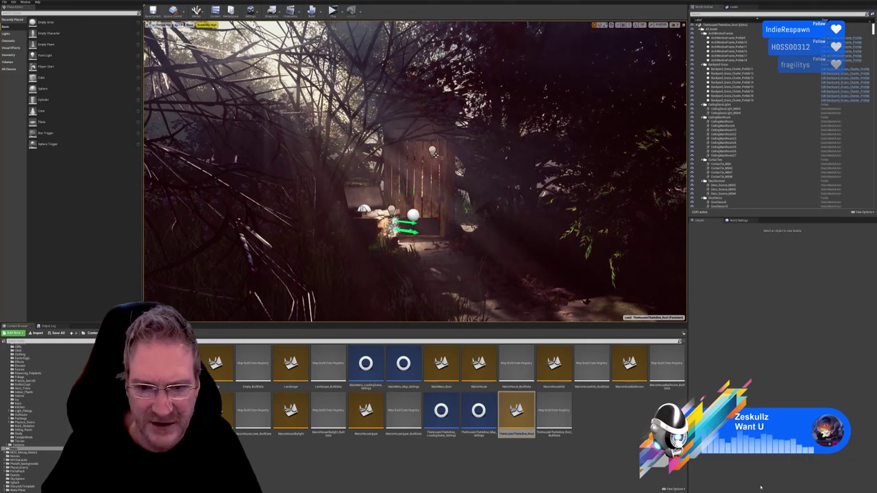
- Examine the outhouse door and the stone path in front of it in the reloaded level
right_click_drag(438, 205, 411, 266)
key("w")
right_click_drag(415, 171, 430, 130)
middle_click_drag(431, 131, 452, 97)
right_click_drag(430, 130, 442, 137)
key("s")
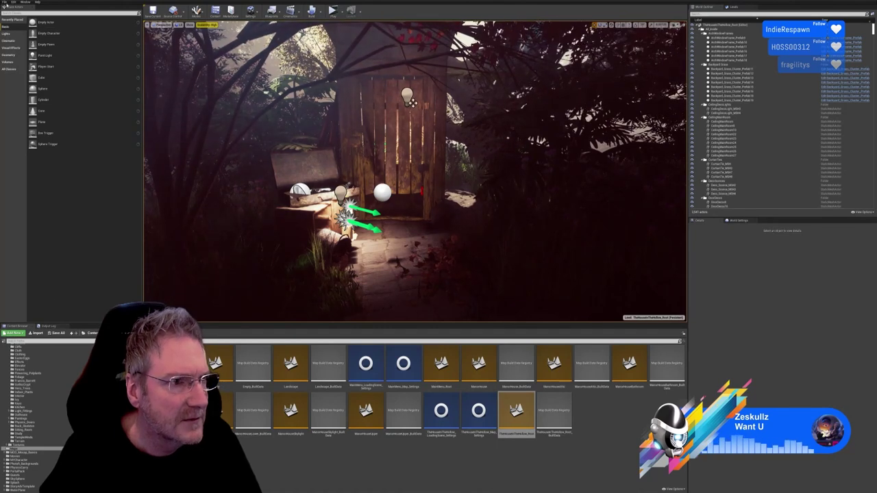
left_click(6, 2)
mouse_move(13, 3)
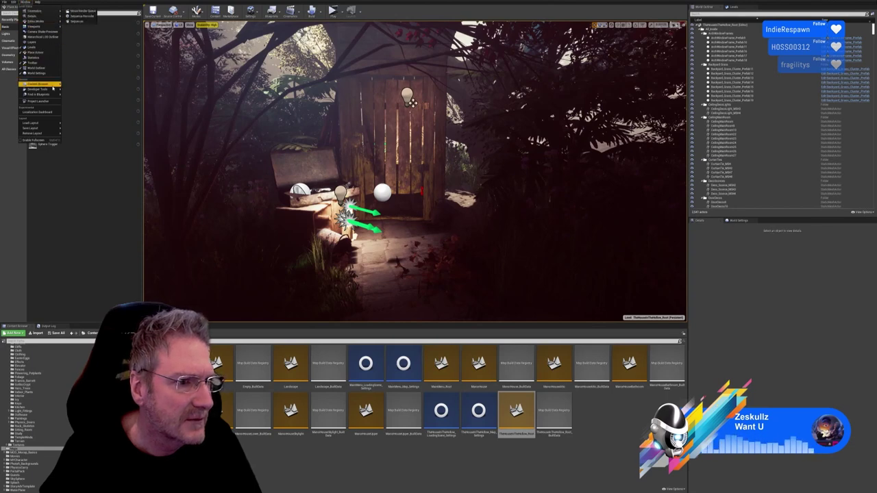
mouse_move(41, 89)
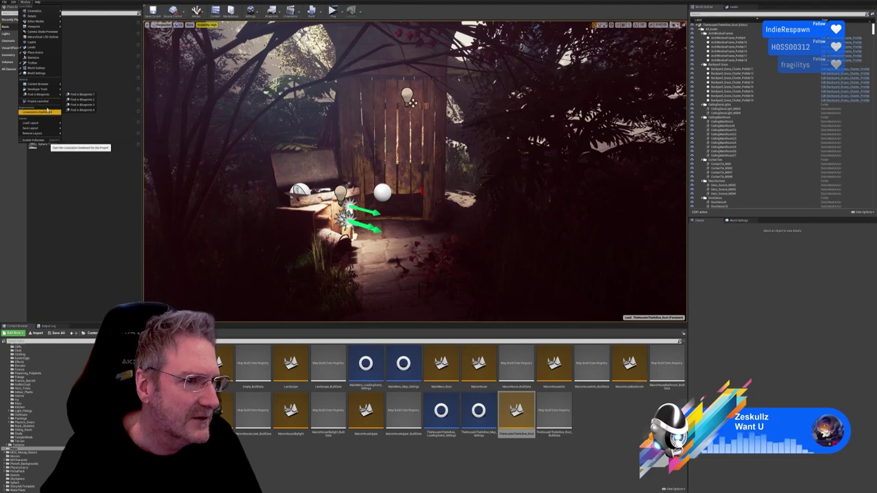
mouse_move(43, 21)
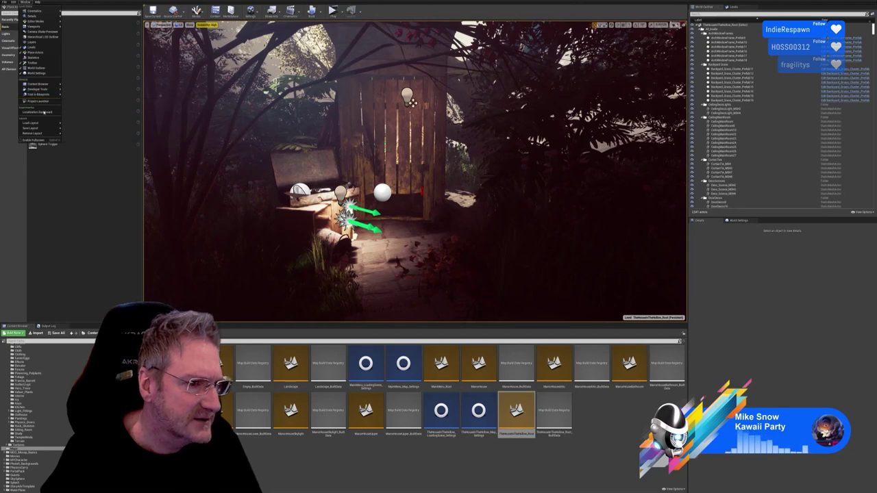
mouse_move(51, 16)
mouse_move(13, 3)
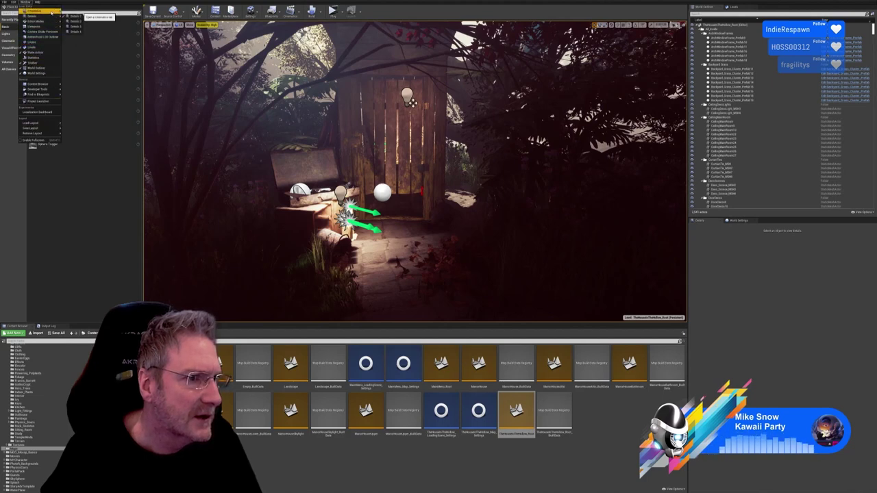
key("Escape")
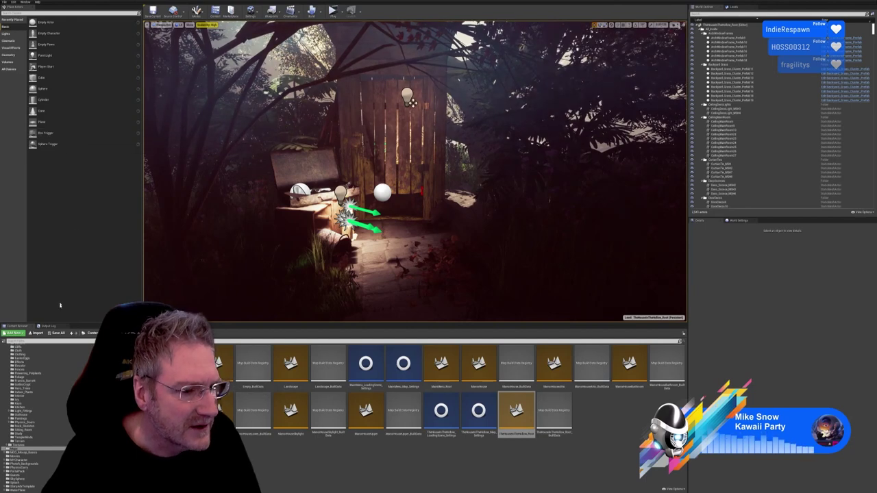
left_click(50, 326)
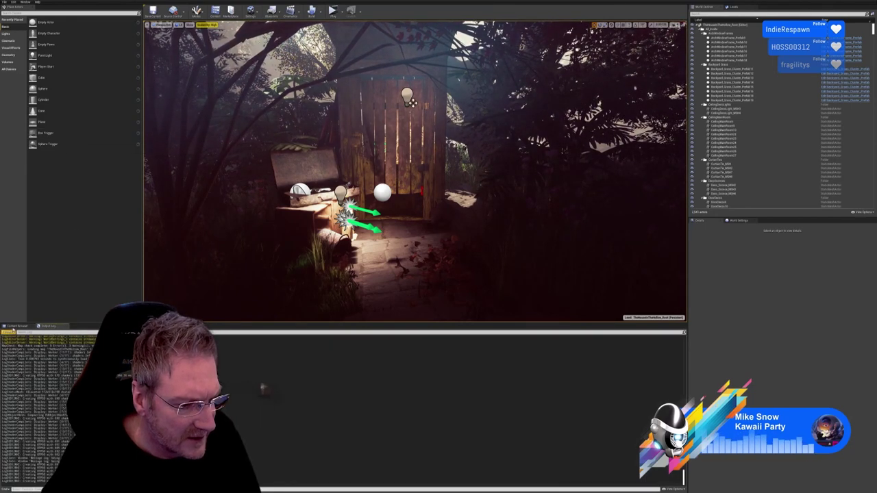
left_click(15, 326)
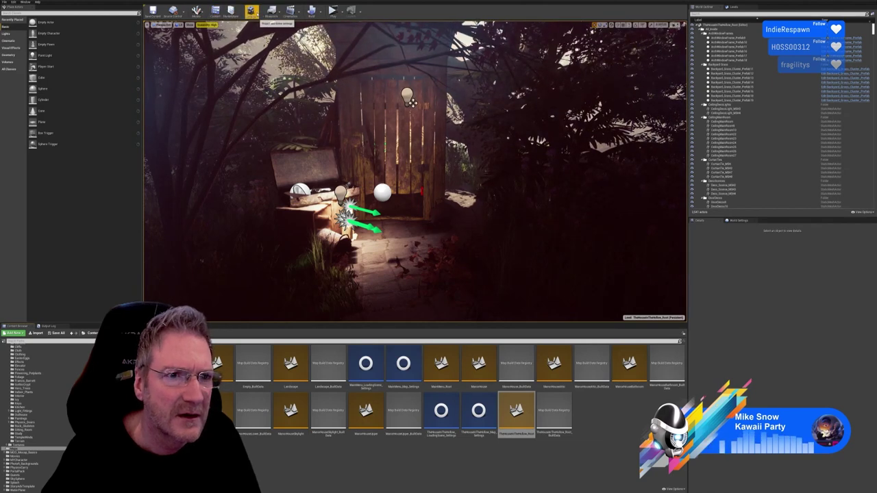
left_click(251, 11)
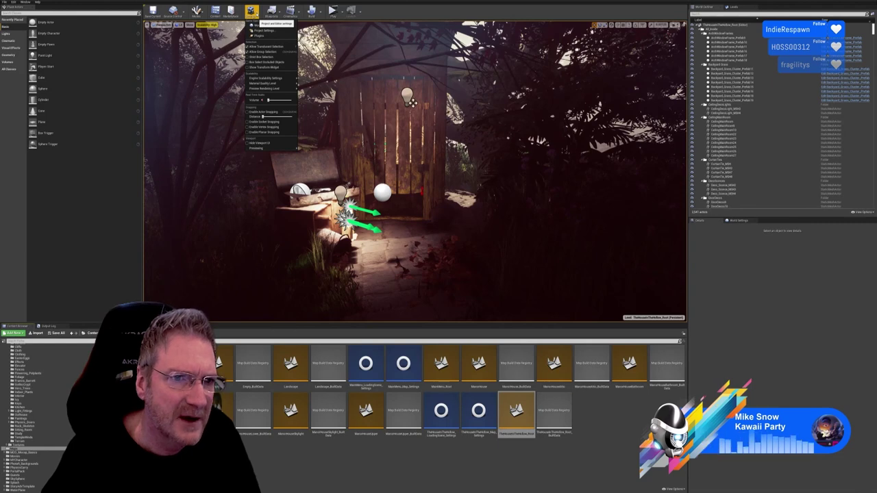
left_click(387, 15)
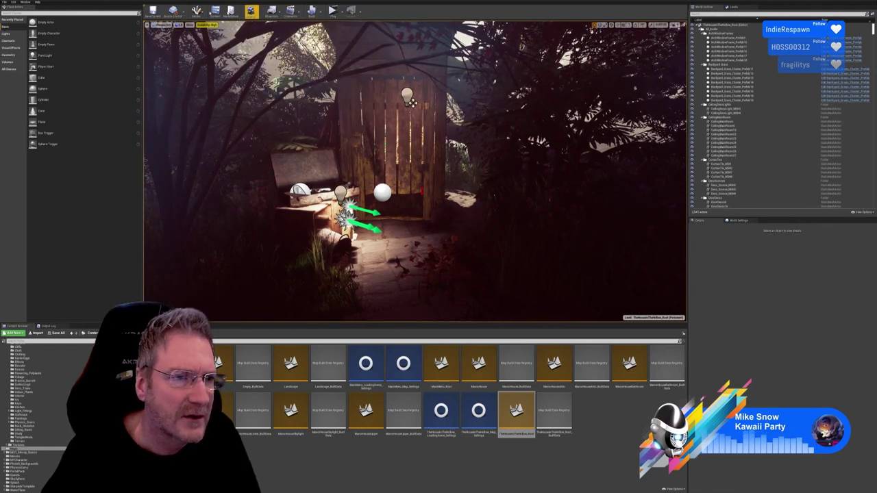
left_click(25, 3)
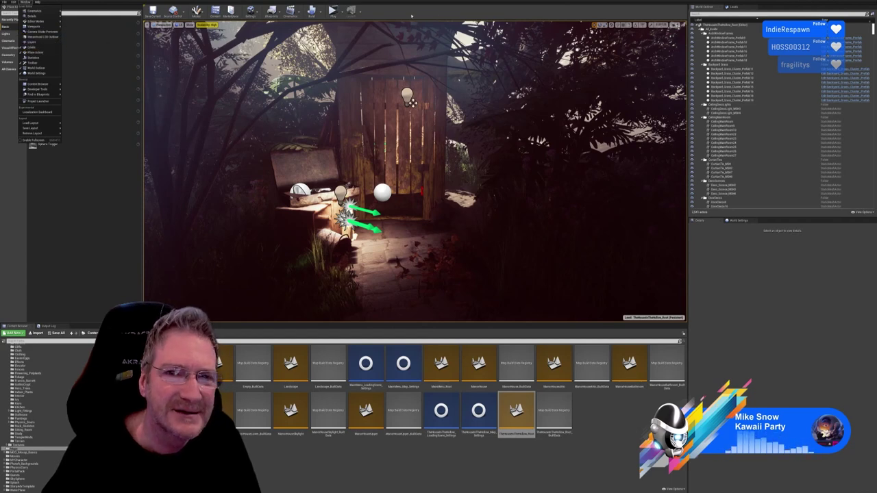
left_click(411, 15)
- Run Map Check on the level, review its entries in the message log, and close the log
left_click(320, 11)
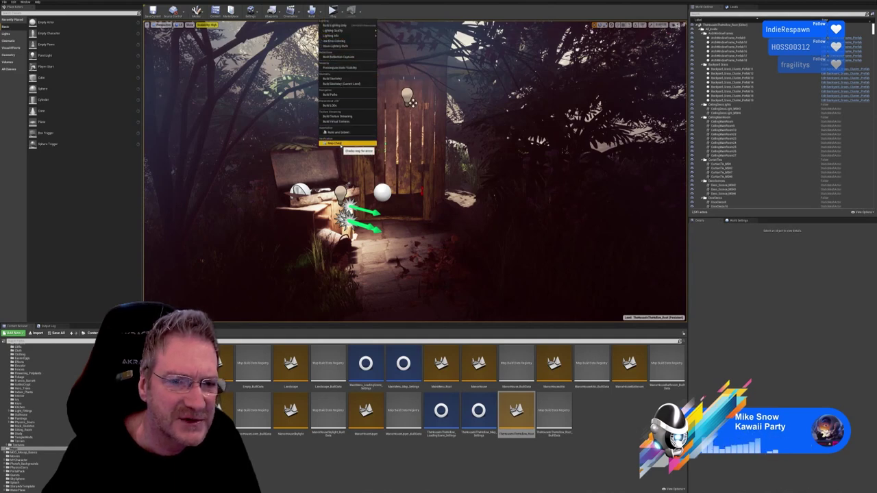
left_click(340, 143)
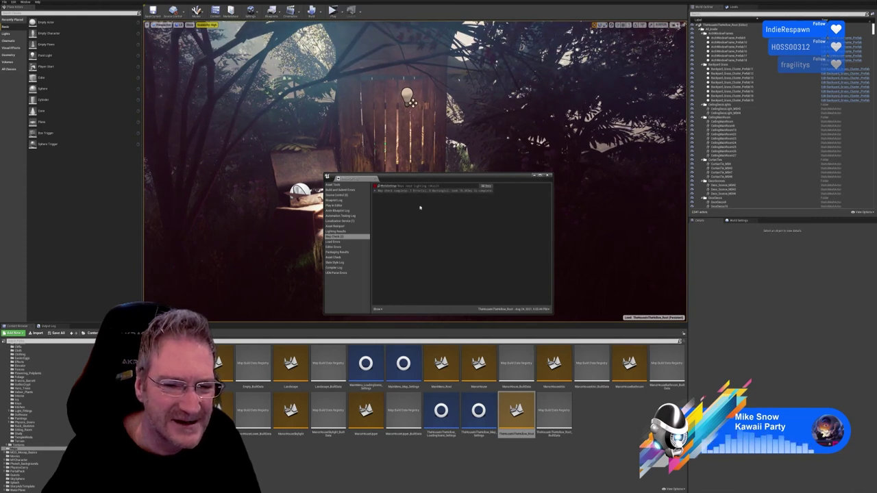
left_click(335, 238)
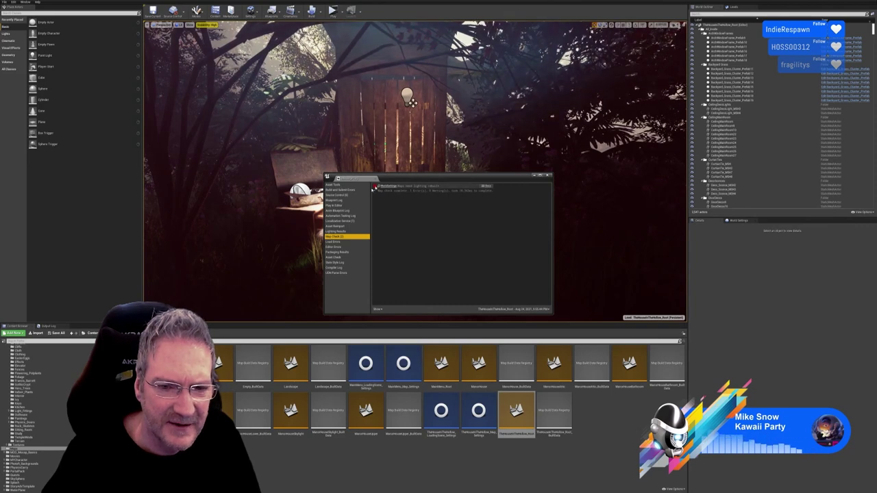
left_click(549, 176)
- Switch the viewport to Unlit shading and move the dead leaves patch from the path's grassy edge to around the bucket beside the outhouse door
right_click_drag(411, 239, 442, 304)
right_click_drag(549, 177, 549, 176)
right_click_drag(375, 186, 372, 213)
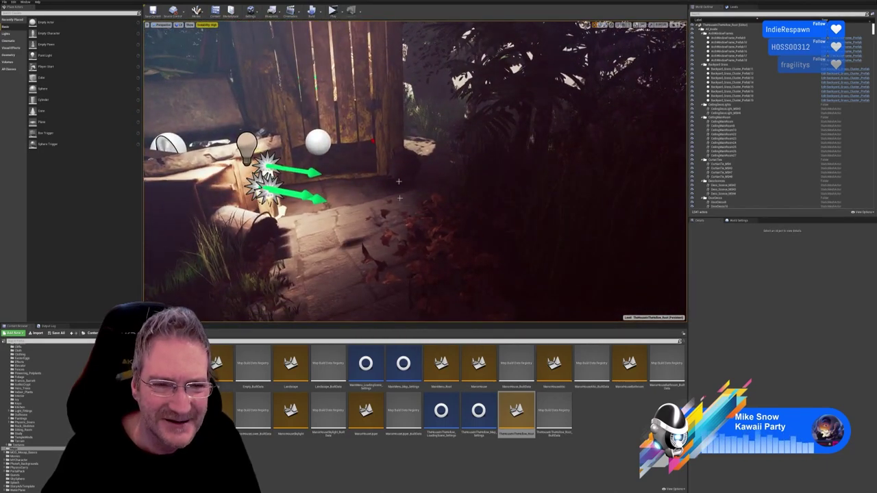
left_click(181, 24)
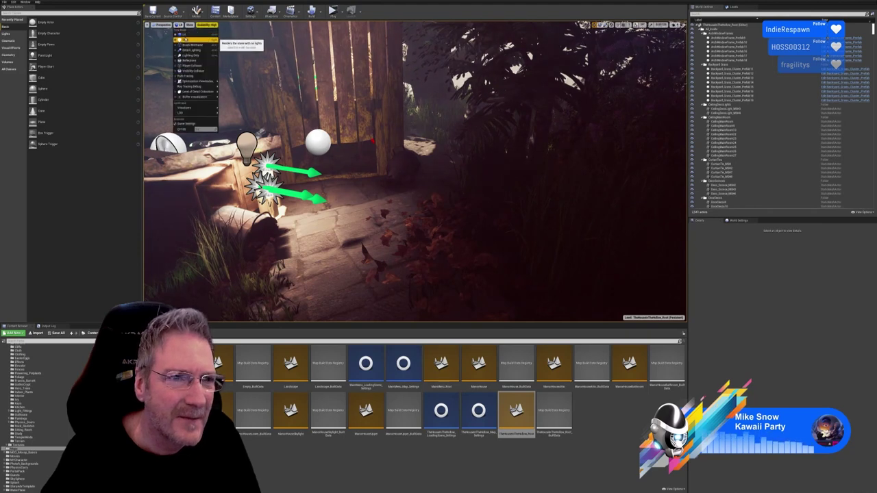
left_click(182, 39)
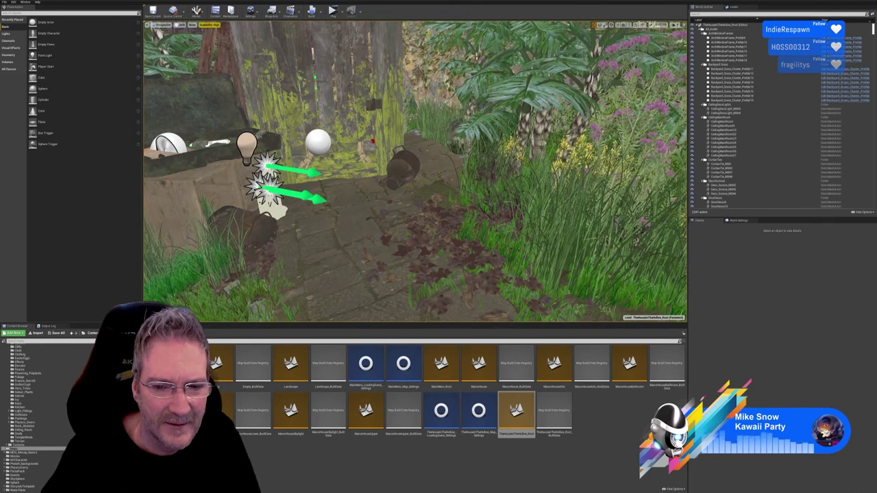
left_click(459, 257)
left_click_drag(463, 250, 409, 169)
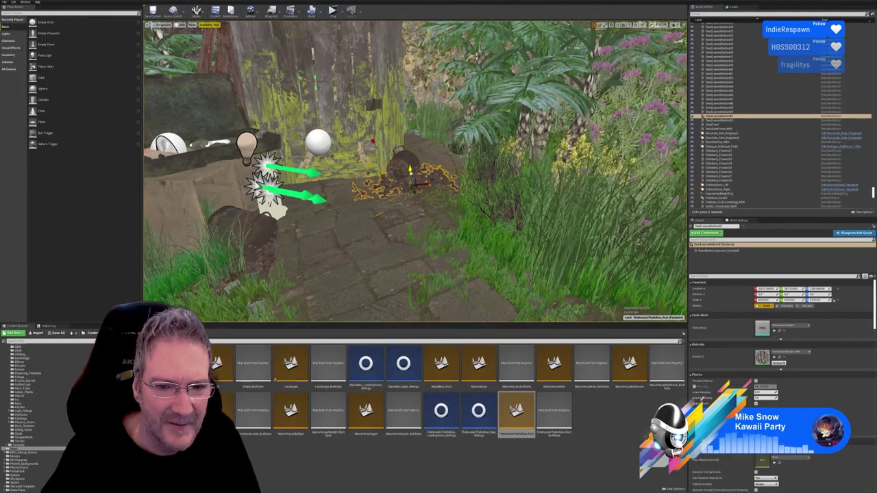
key("w")
right_click_drag(410, 171, 433, 199)
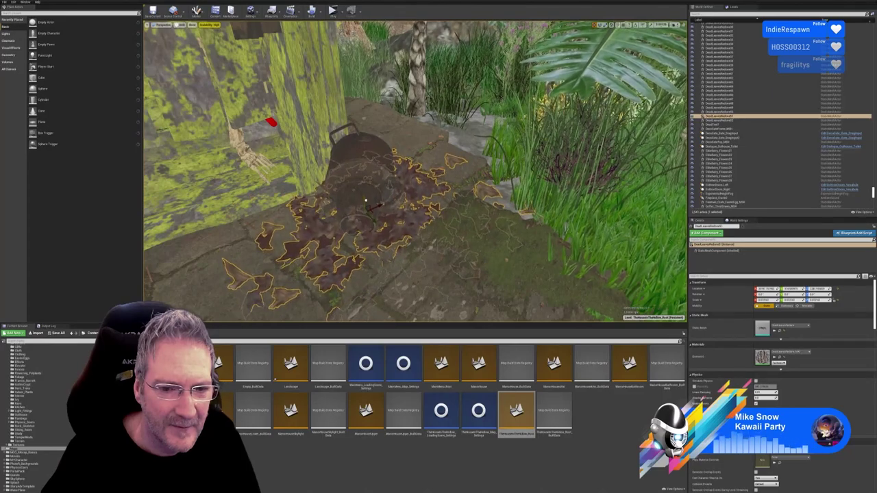
- Deselect the dead leaves patch and inspect its placement around the bucket and across the stone path
right_click_drag(444, 257, 380, 218)
key("s")
key("Escape")
key("w")
key("s")
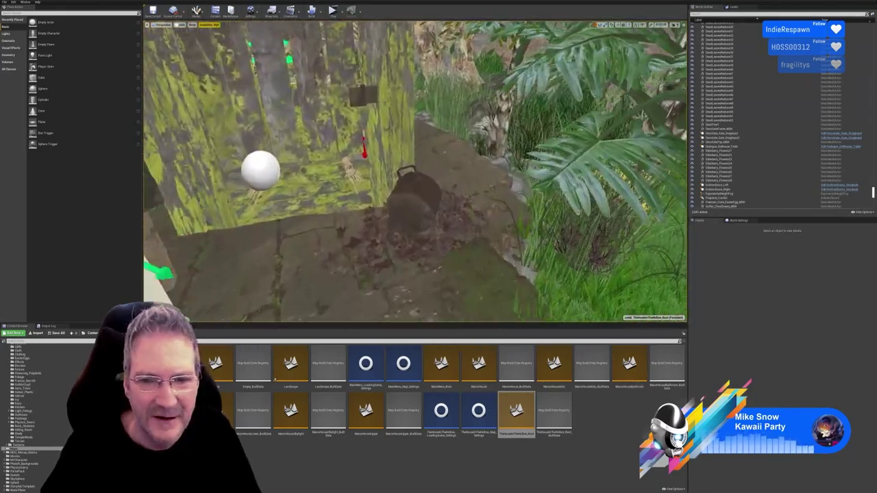
key("s")
right_click_drag(380, 218, 370, 240)
key("a")
key("d")
right_click_drag(435, 65, 440, 66)
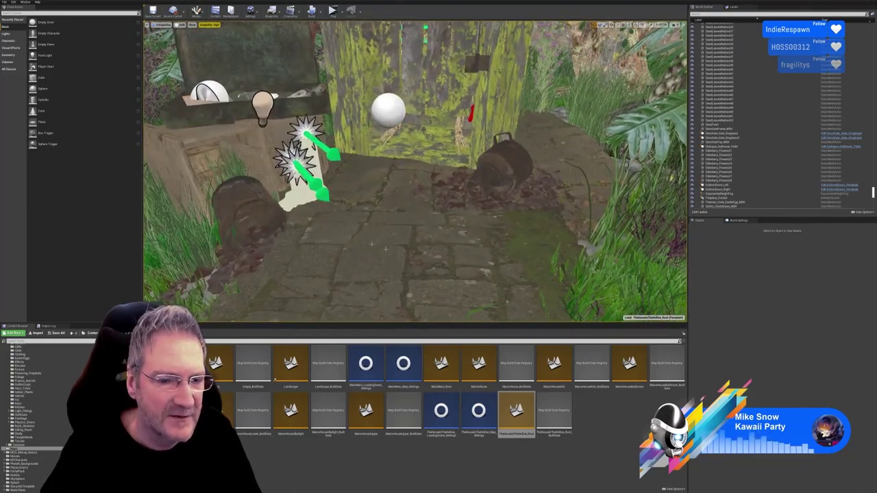
right_click_drag(399, 210, 336, 174)
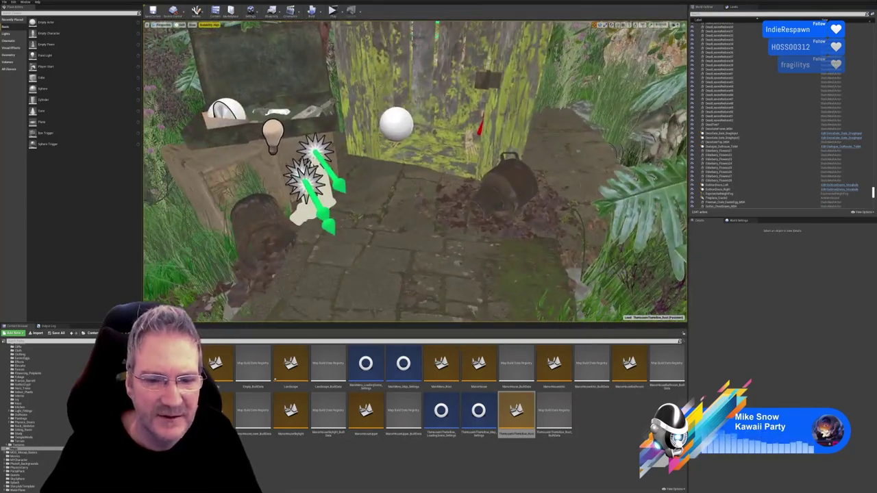
left_click(447, 201)
right_click(447, 201)
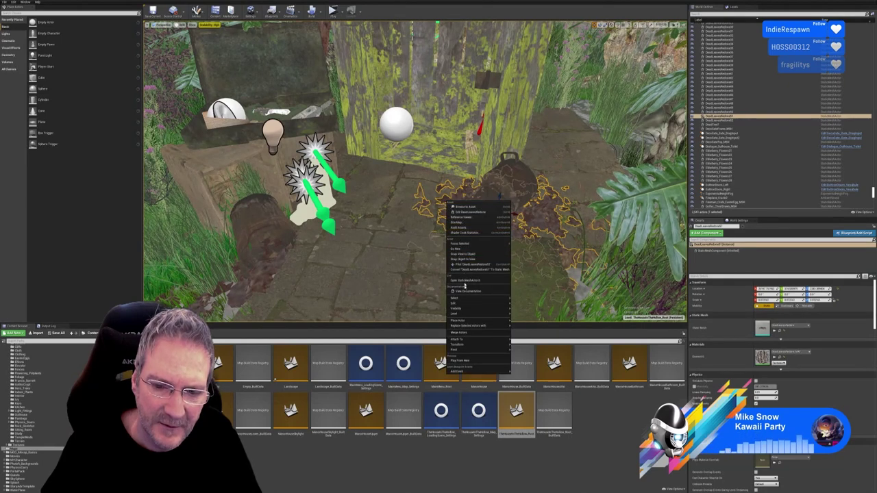
mouse_move(463, 306)
left_click(526, 324)
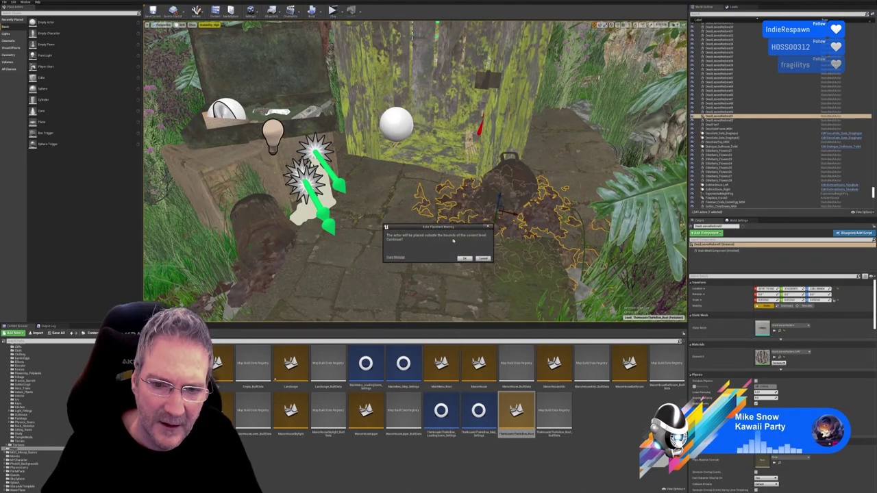
left_click(483, 259)
- Make the Landscape sublevel the current level and return to the scene's object list
left_click(733, 6)
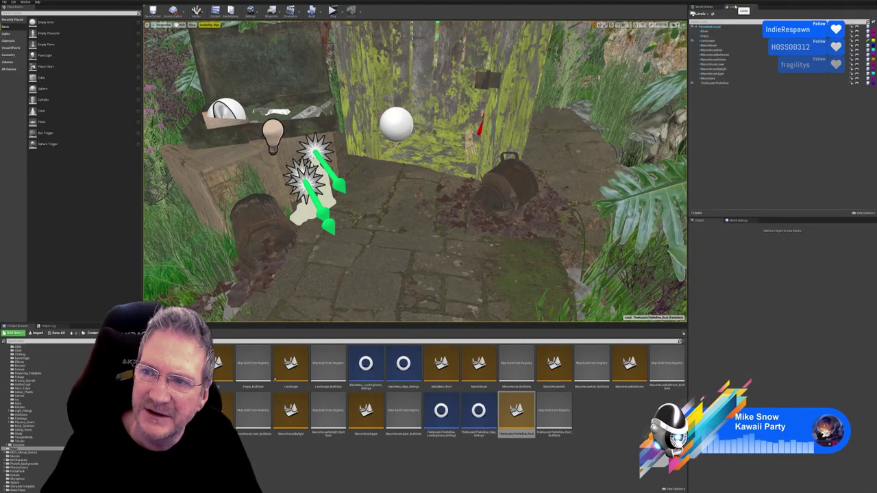
left_click(713, 41)
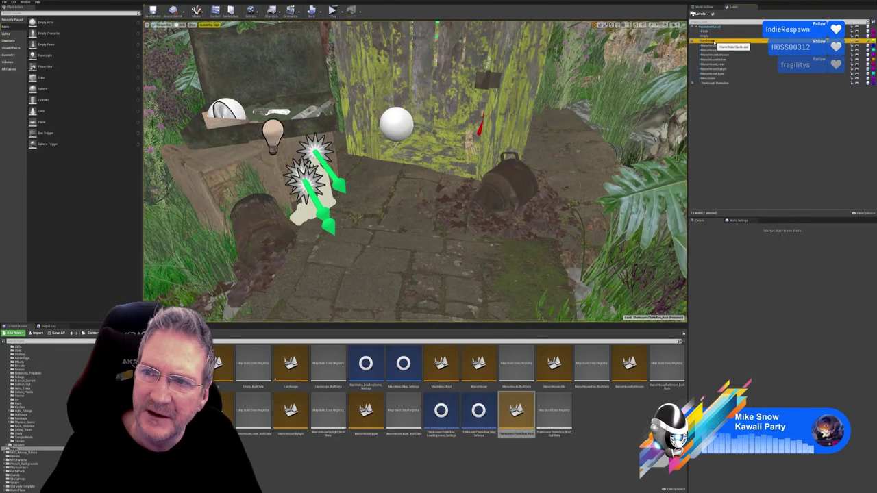
left_click(705, 6)
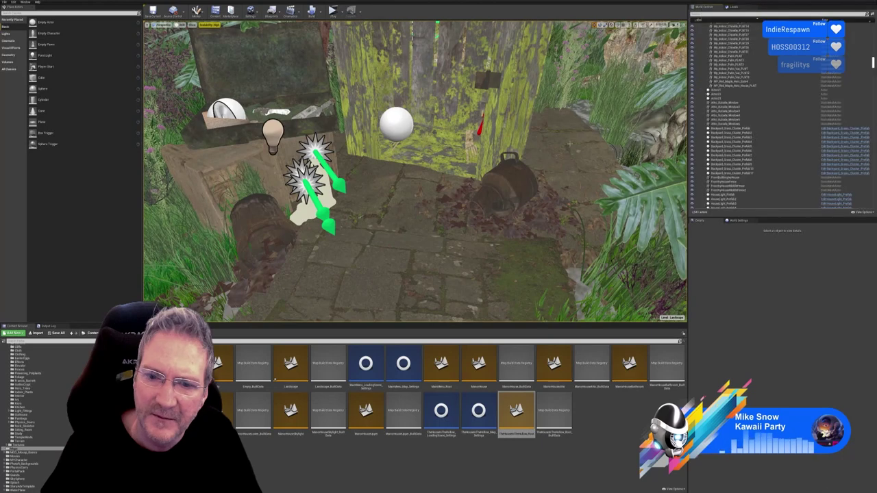
- Duplicate the dead leaves patch around the bucket into the current level
left_click(460, 224)
right_click(459, 224)
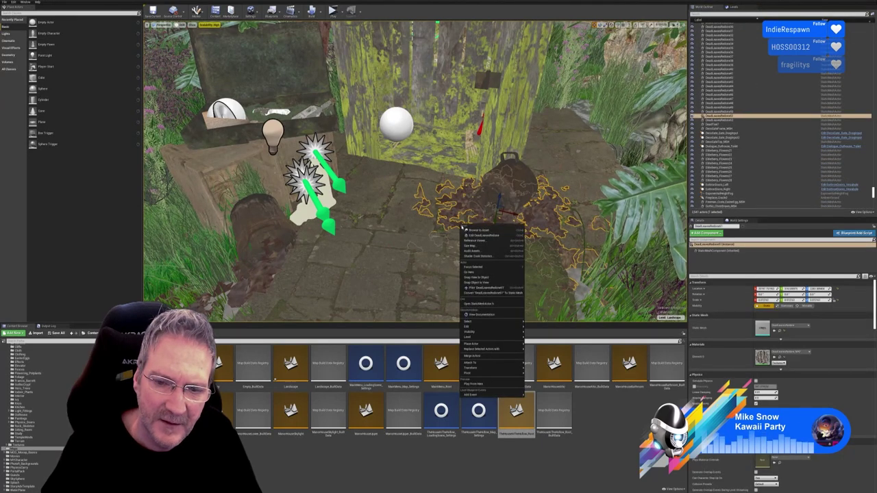
mouse_move(478, 327)
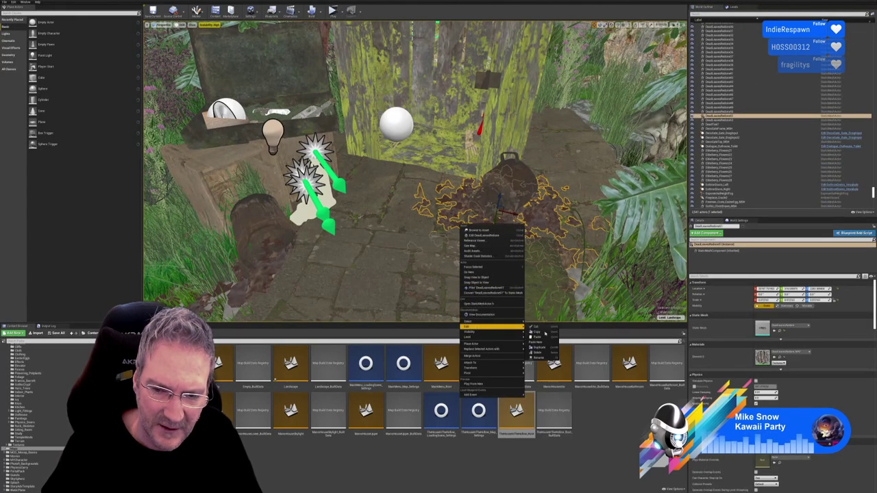
left_click(537, 348)
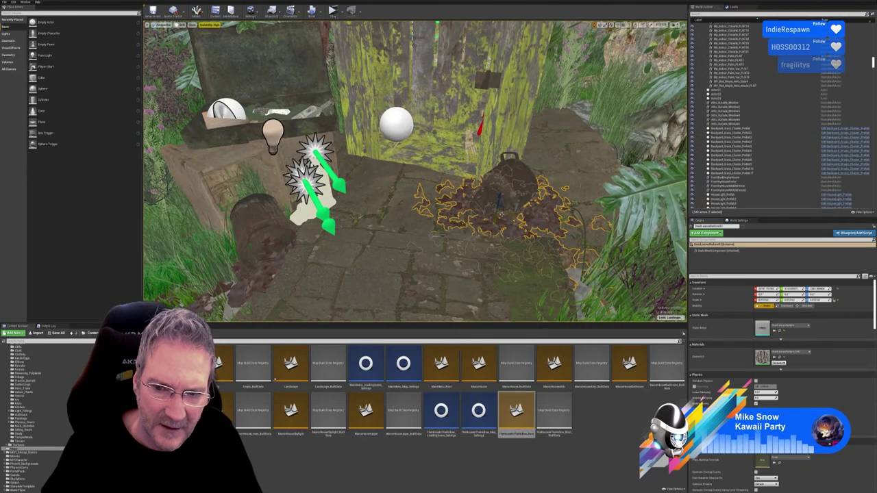
- Deselect the dead leaves patch, pull back along the outhouse path and switch the viewport to Lit shading
left_click_drag(509, 213, 339, 182)
right_click_drag(417, 255, 415, 276)
key("Escape")
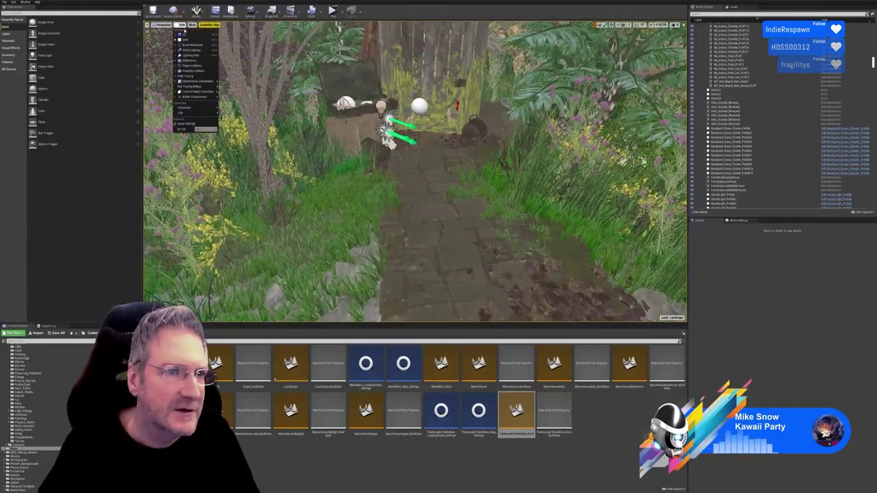
left_click(188, 35)
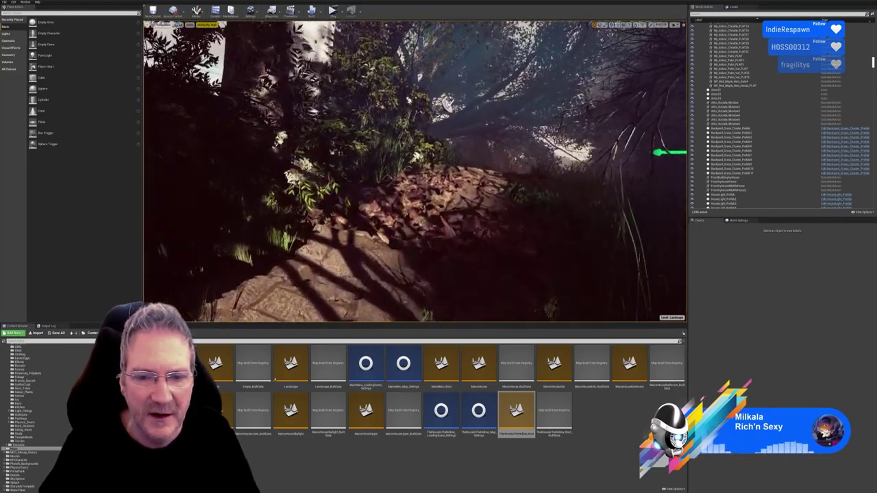
- Inspect the dead leaves along the stone path up to the outhouse door under the scene lighting
key("w")
right_click_drag(414, 172, 242, 142)
key("w")
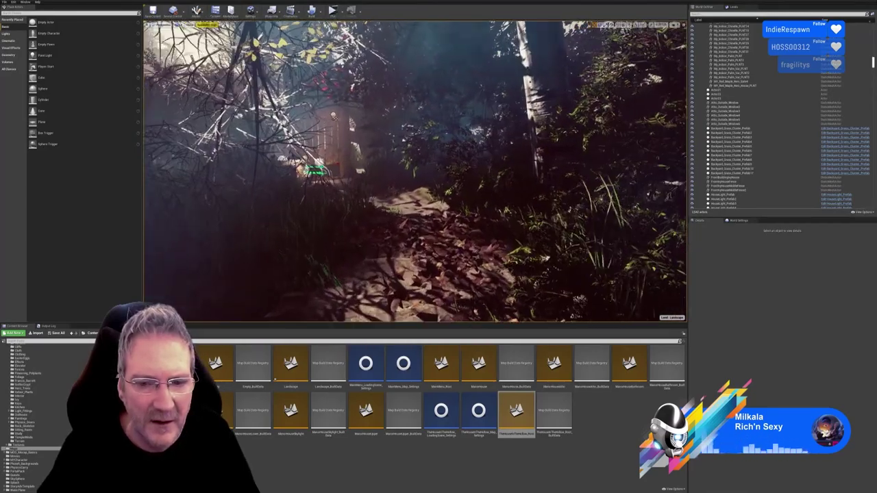
mouse_move(380, 154)
right_mouse_down()
mouse_move(404, 156)
mouse_move(366, 158)
mouse_move(377, 157)
right_mouse_up()
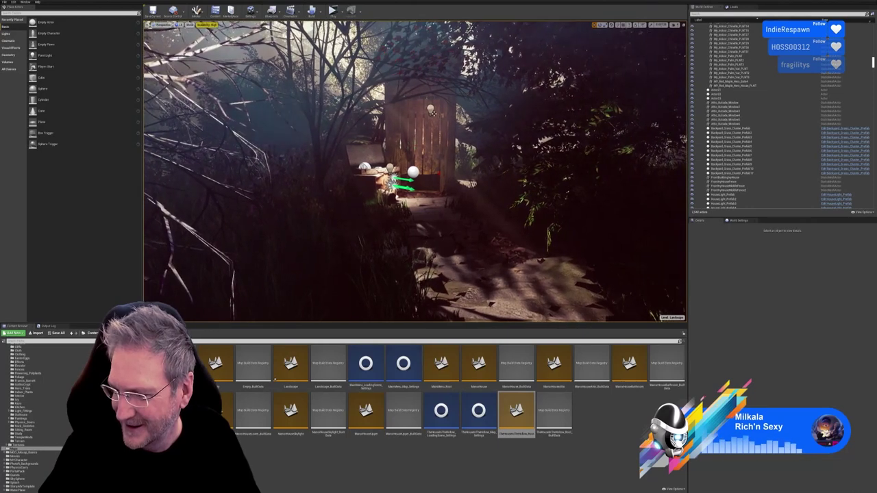
mouse_move(377, 157)
right_mouse_down()
mouse_move(402, 171)
mouse_move(349, 171)
mouse_move(375, 186)
mouse_move(374, 123)
mouse_move(435, 129)
mouse_move(366, 126)
mouse_move(371, 155)
right_mouse_up()
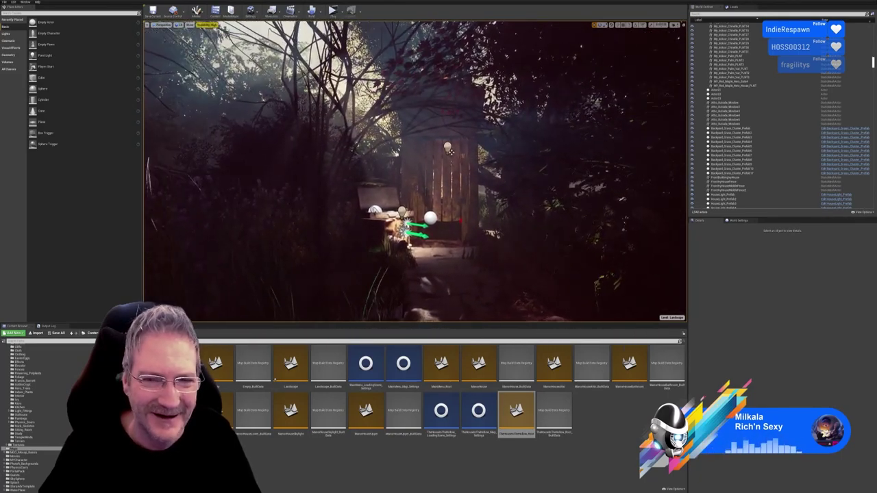
- Save all unsaved levels and assets, and close the editor
left_click(5, 2)
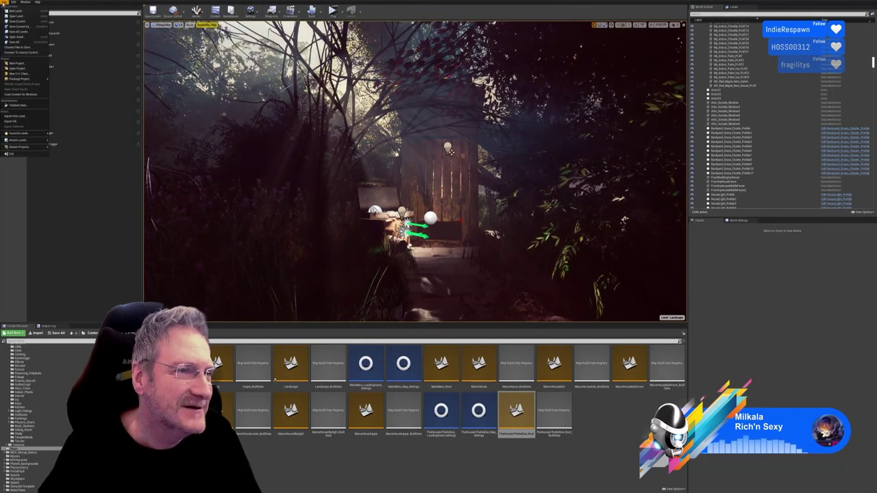
left_click(15, 42)
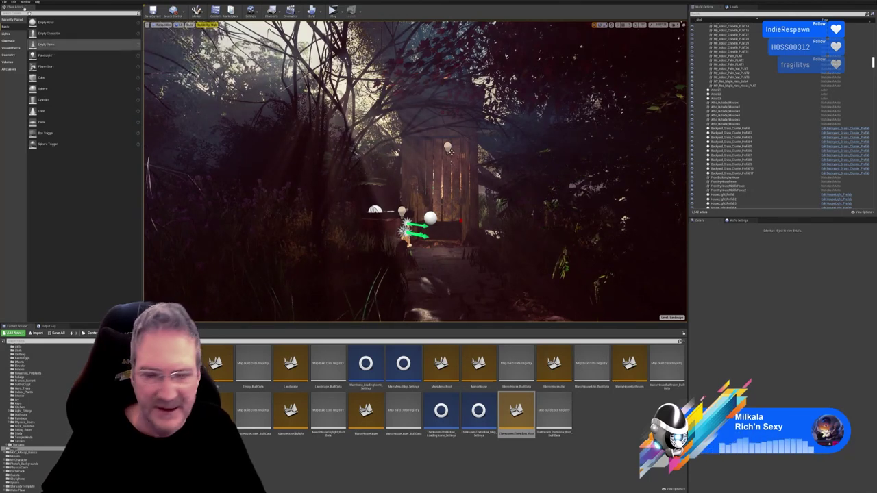
left_click(4, 2)
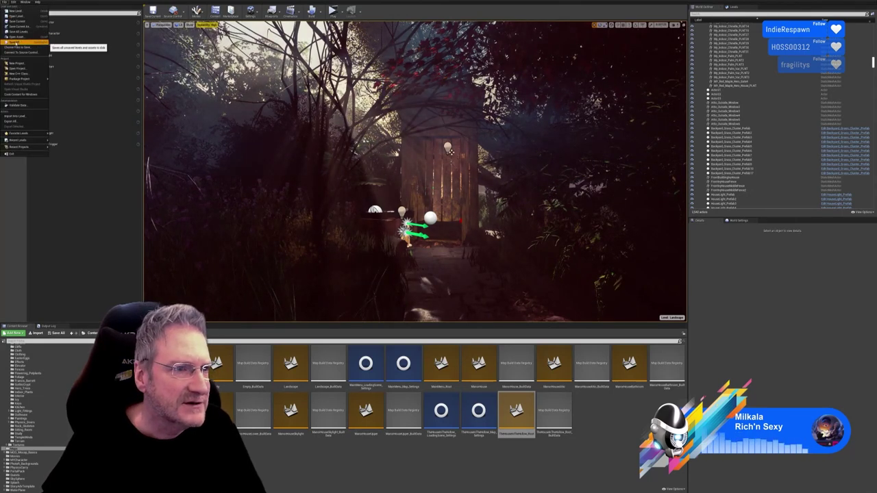
left_click(17, 42)
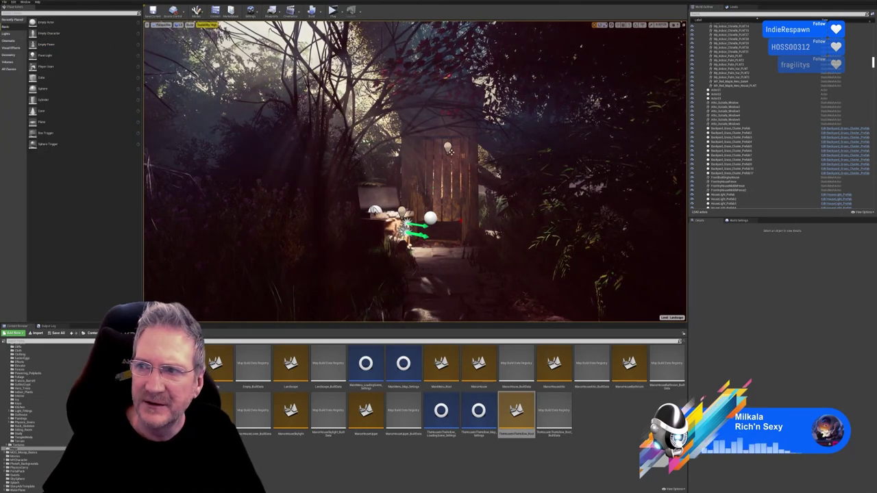
key("alt+F4")
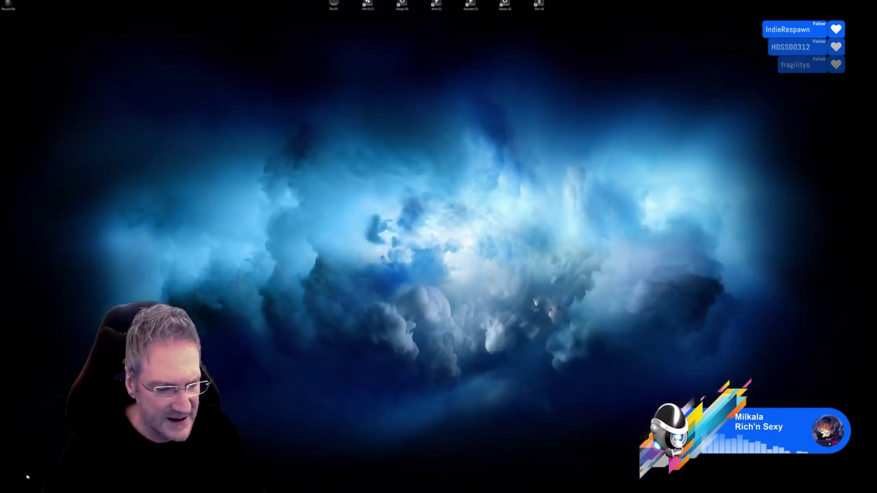
- Relaunch the Unreal Editor project from the desktop and open the TheHouseInTheHollow_Root level
key("super")
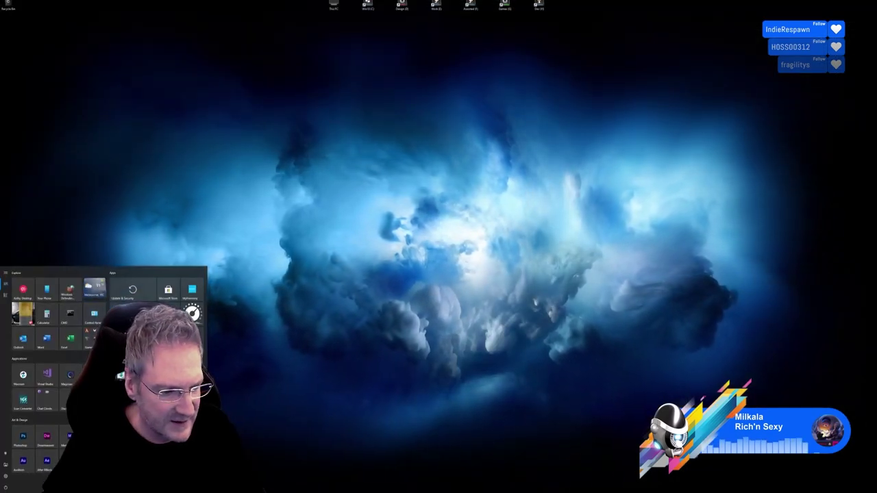
left_click(118, 376)
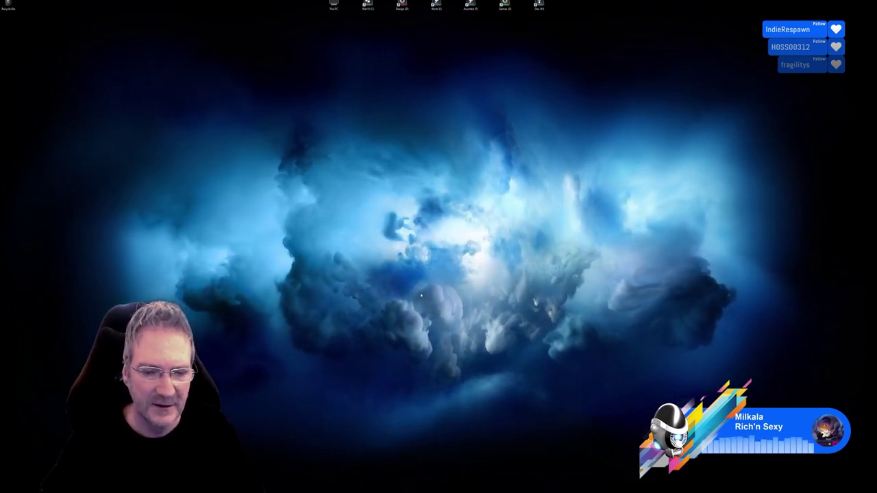
double_click(340, 195)
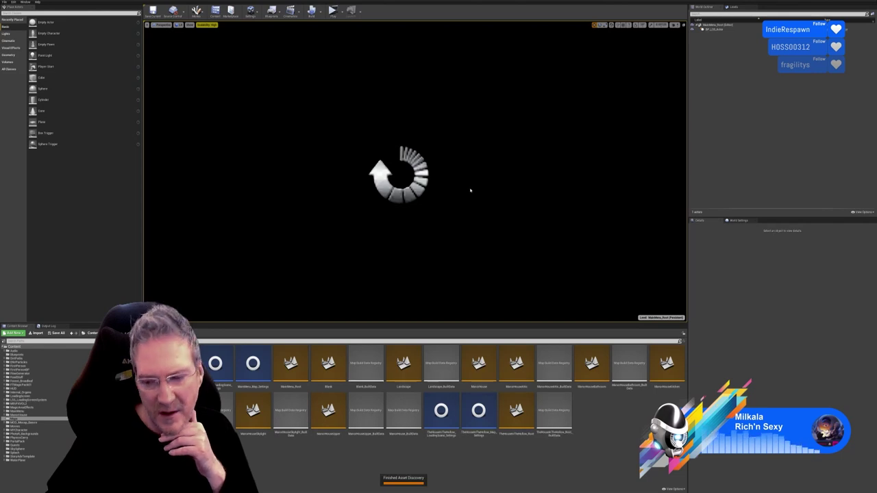
double_click(522, 424)
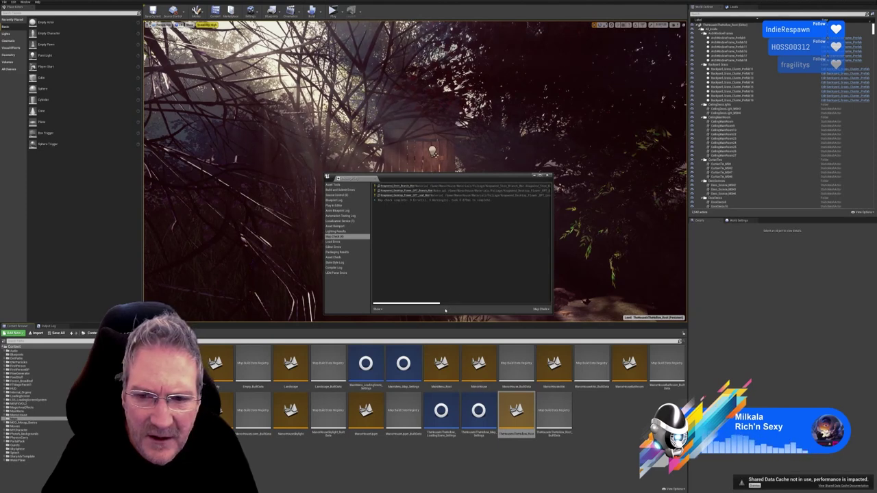
- Read the Map Check warnings in full and open the flagged Knapweed_Stem_Branch_Mat material
left_click_drag(435, 303, 464, 304)
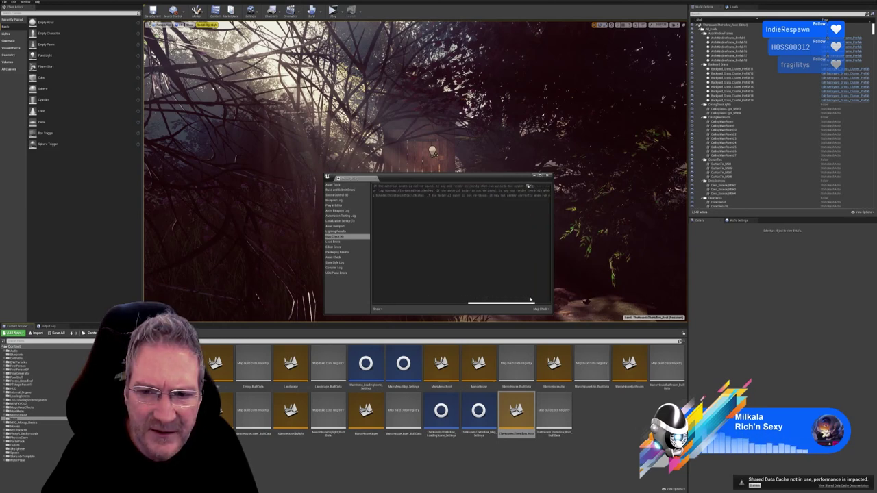
left_click_drag(530, 300, 479, 298)
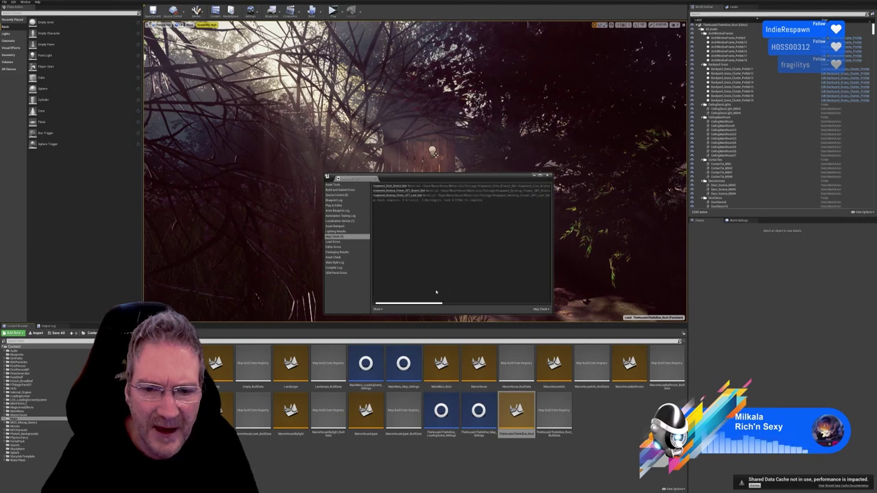
left_click(397, 186)
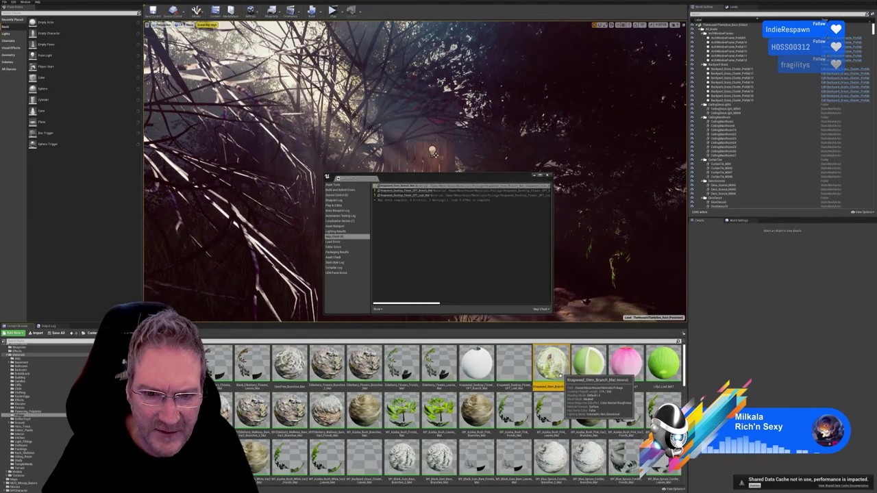
double_click(553, 364)
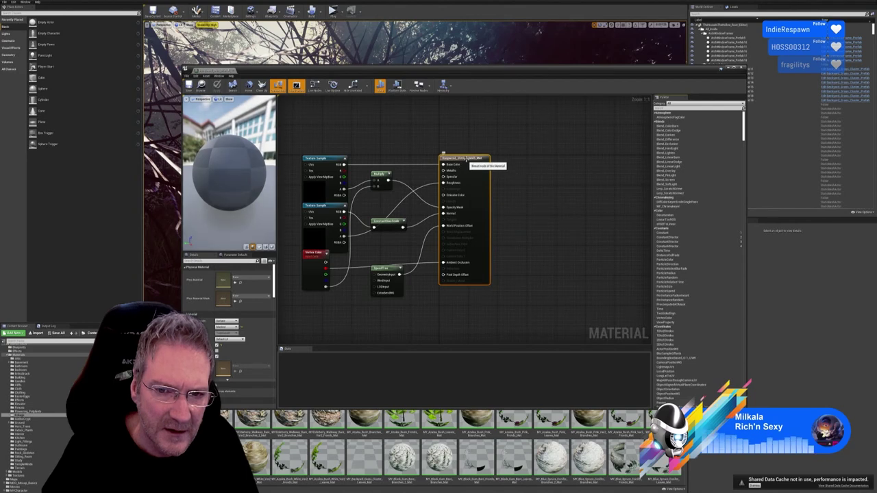
- Examine the Usage flags of the Knapweed stem material and move its editor window clear of the foliage material assets
scroll(254, 322, "down", 5)
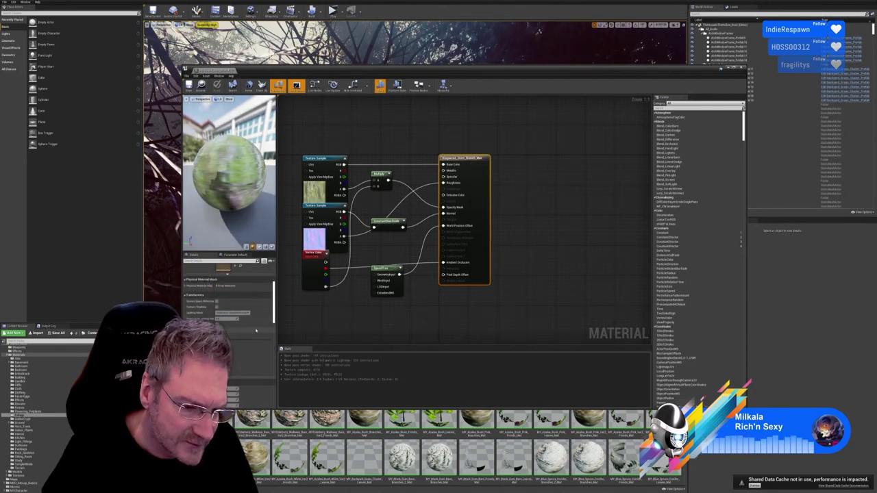
scroll(244, 330, "down", 6)
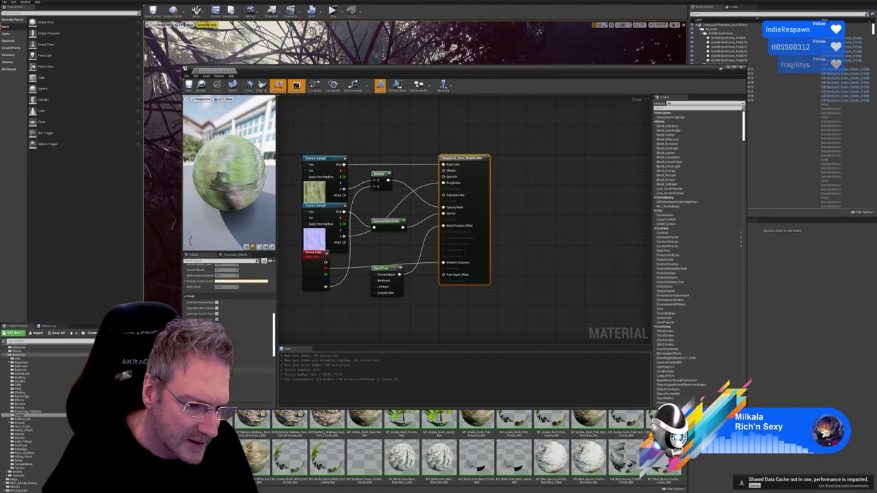
left_click_drag(214, 307, 221, 308)
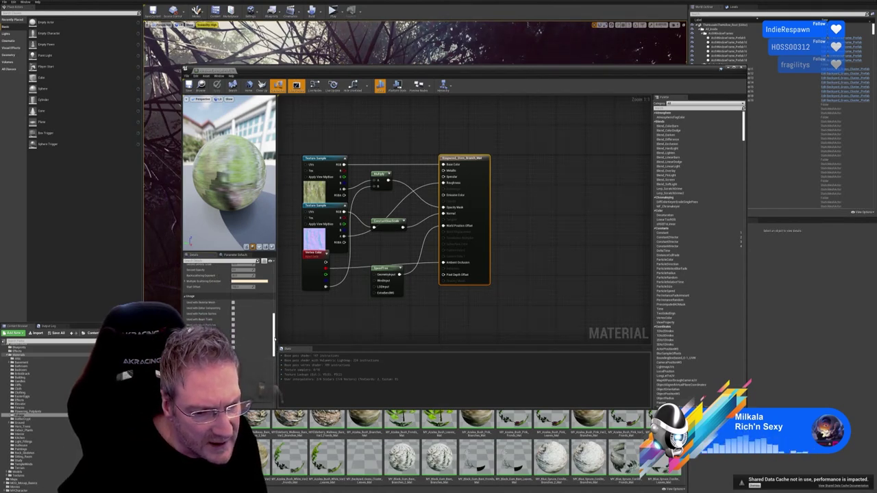
scroll(275, 336, "up", 2)
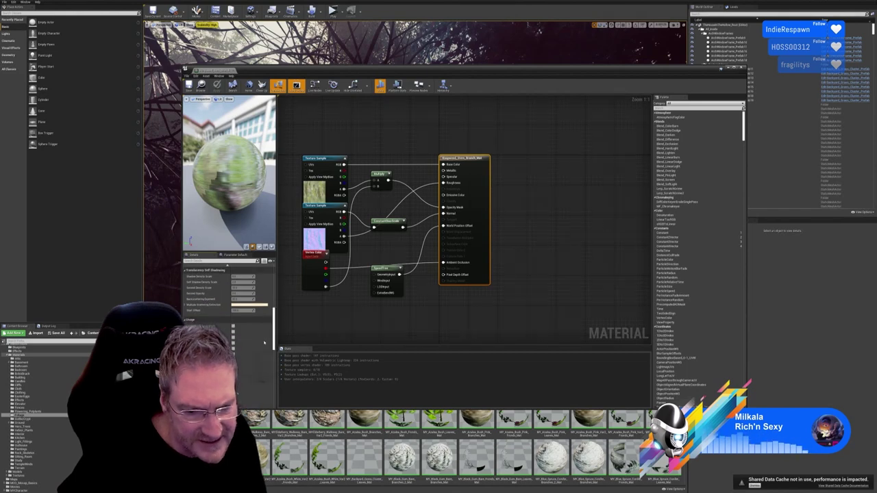
scroll(274, 349, "down", 3)
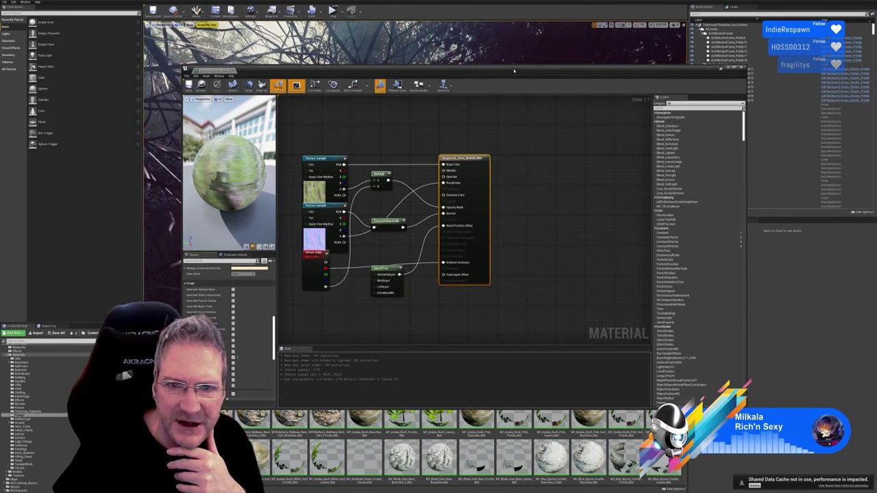
left_click_drag(515, 70, 461, 22)
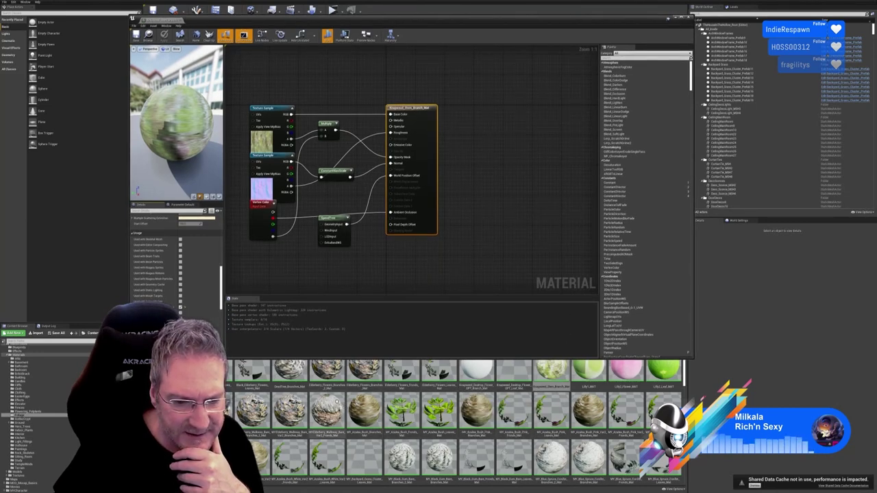
- Open the Elderberry_Flowers_Branches_2_Mat material and compare its Usage flags and node graph with the Knapweed stem material
double_click(327, 374)
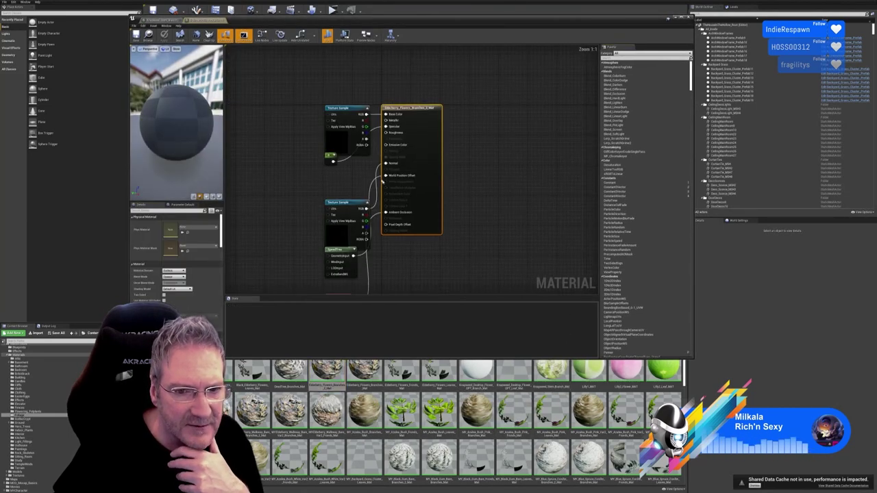
right_click_drag(472, 227, 472, 161)
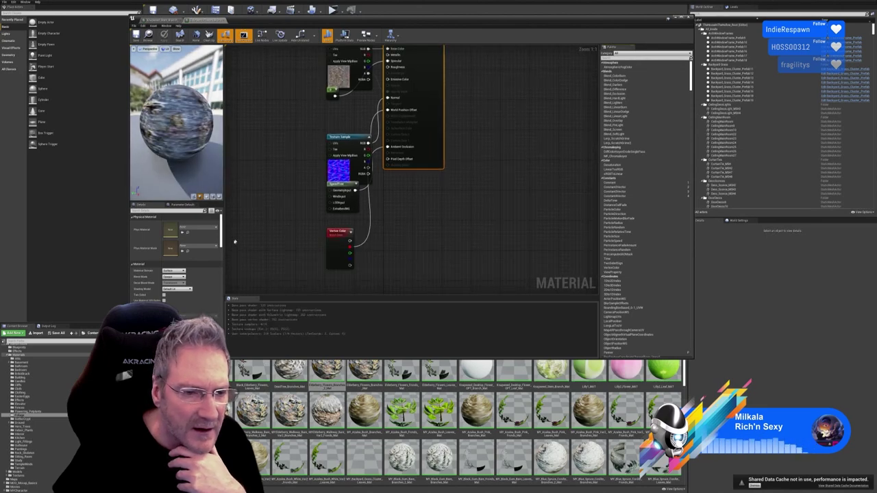
scroll(209, 279, "down", 15)
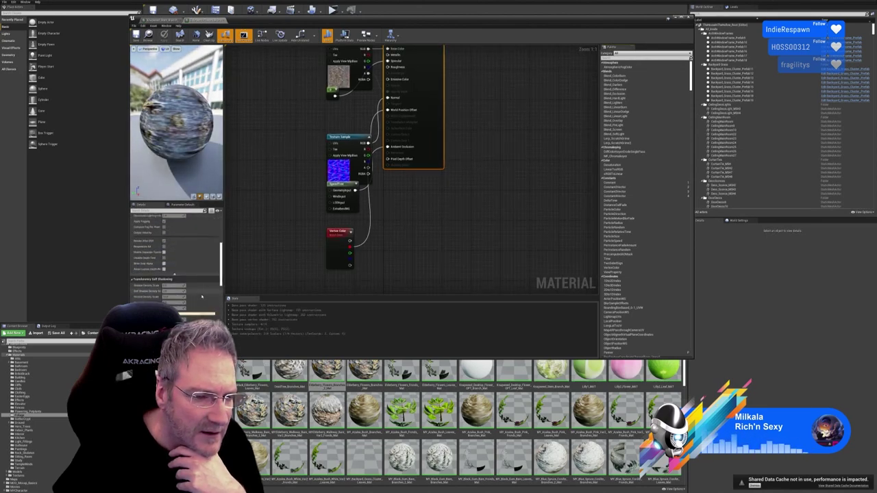
scroll(202, 296, "down", 3)
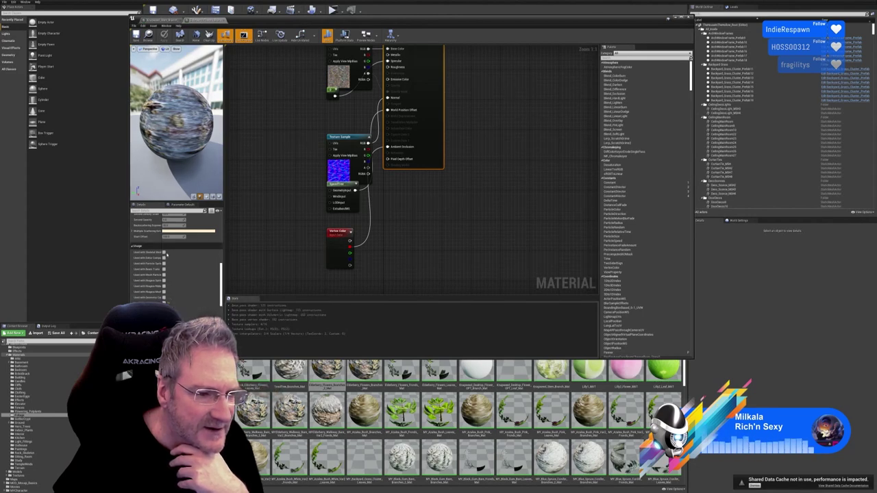
left_click_drag(161, 246, 187, 247)
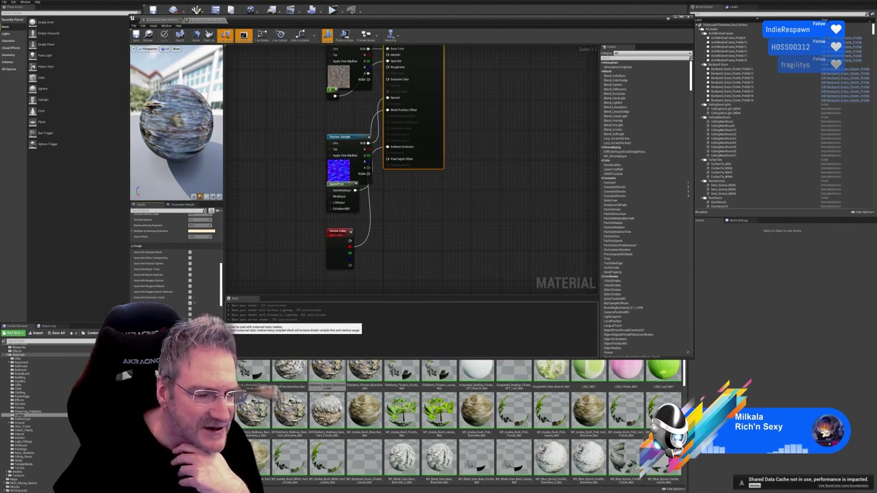
left_click(190, 303)
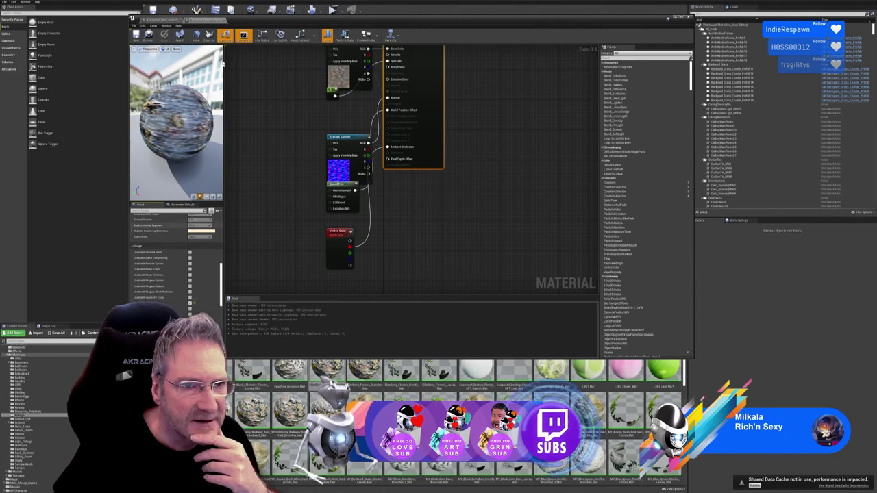
left_click(161, 20)
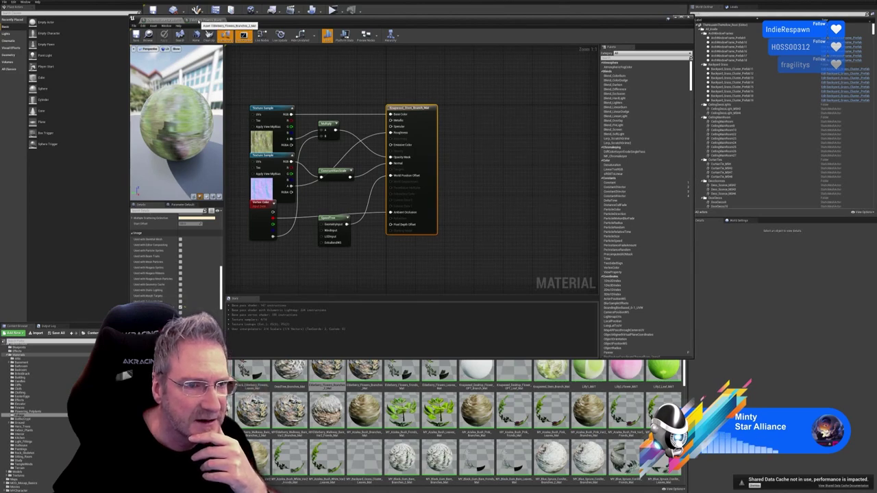
left_click(199, 19)
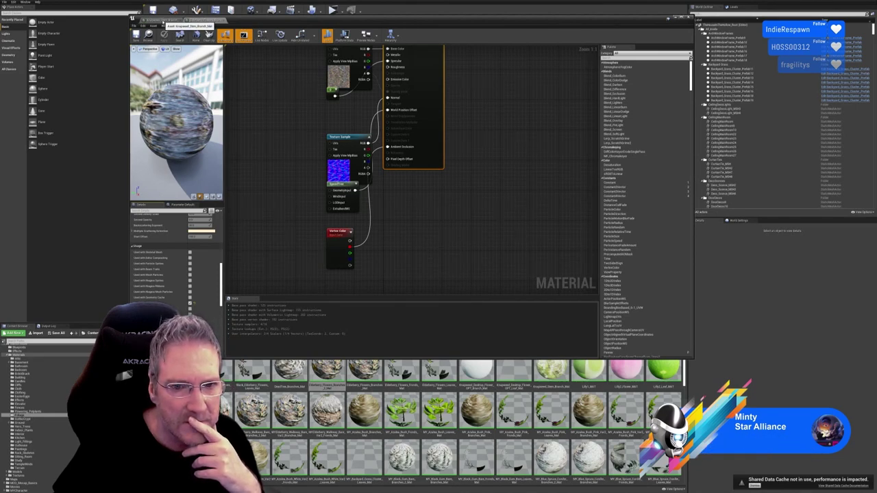
- Space out the overlapping Vertex Color and normal map Texture Sample nodes in the Knapweed stem material, and return to the elderberry material
left_click(160, 20)
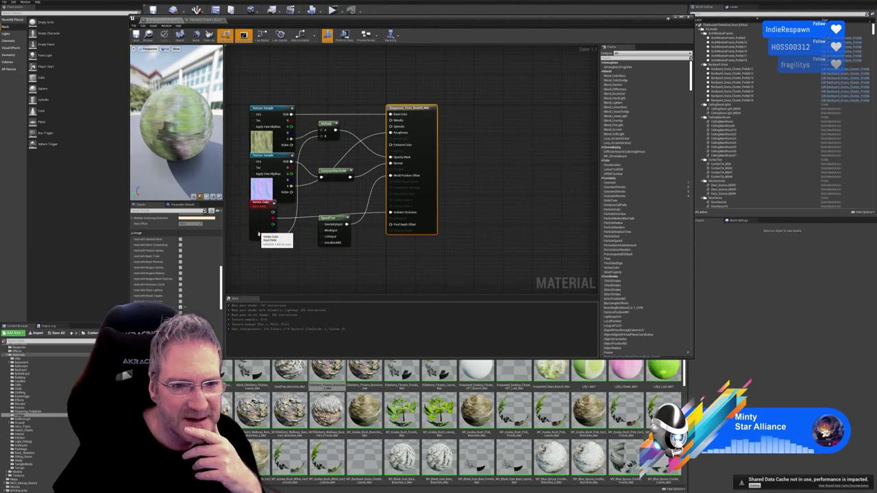
left_click_drag(256, 200, 256, 231)
left_click_drag(268, 158, 270, 171)
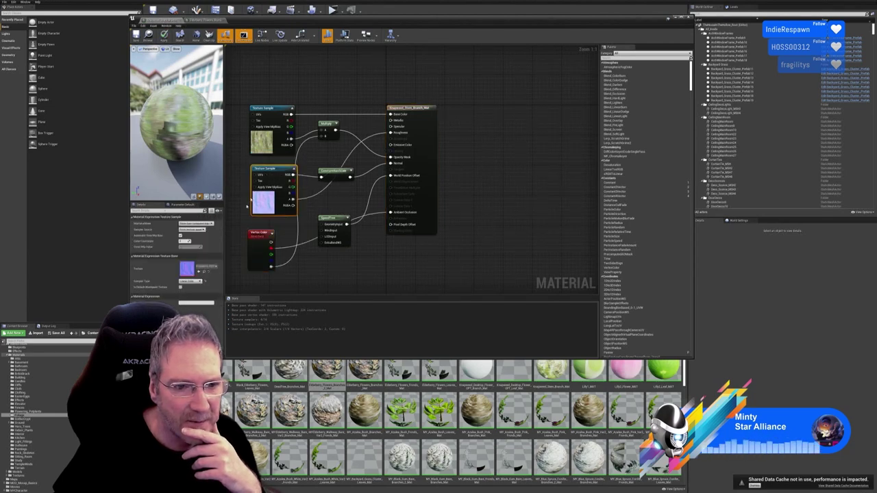
left_click(208, 36)
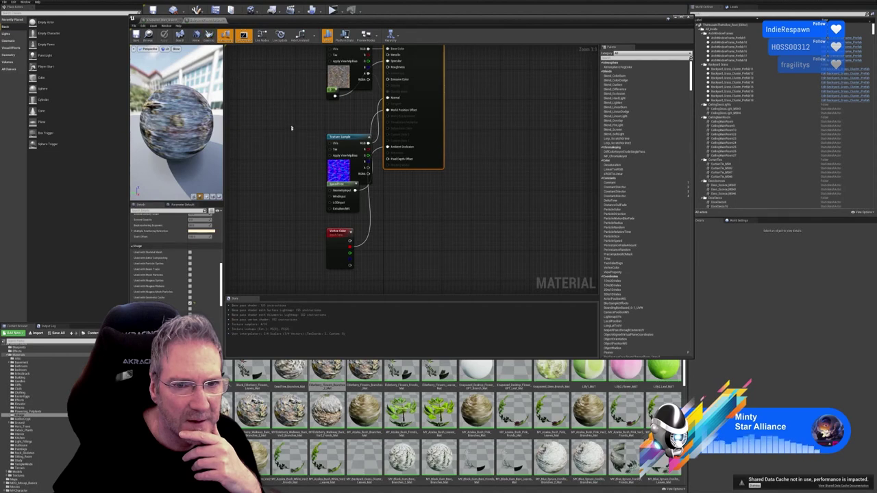
- Space out the overlapping Constant and normal map Texture Sample nodes in the elderberry branches material
right_click_drag(291, 128, 283, 185)
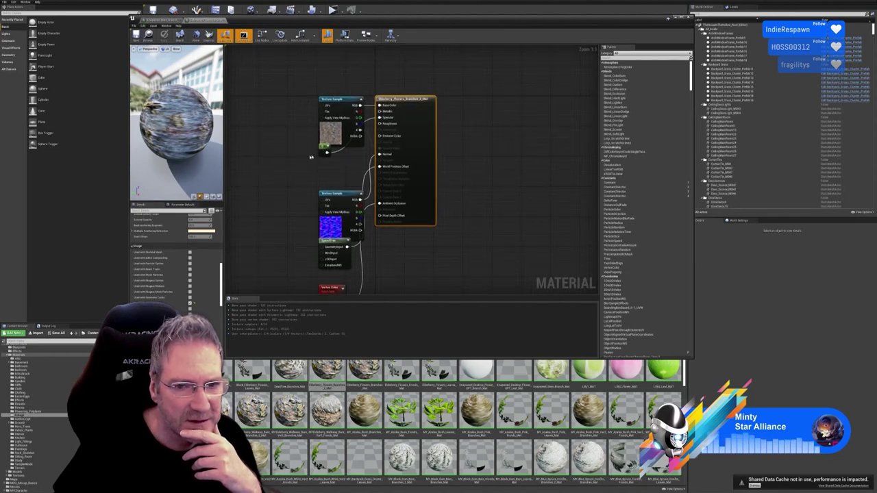
left_click_drag(324, 147, 274, 149)
left_click_drag(333, 194, 302, 175)
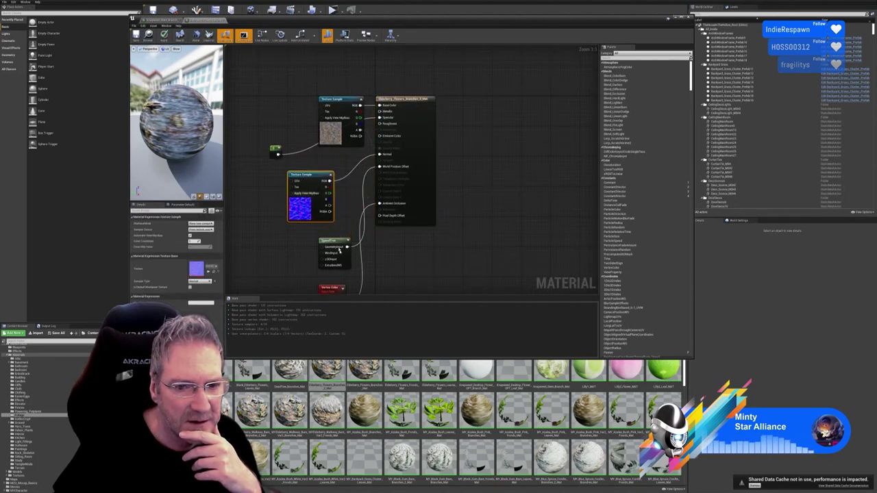
- Compare the Usage flags of the Knapweed stem material and the elderberry branches material, and return to the Knapweed stem material
left_click(195, 20)
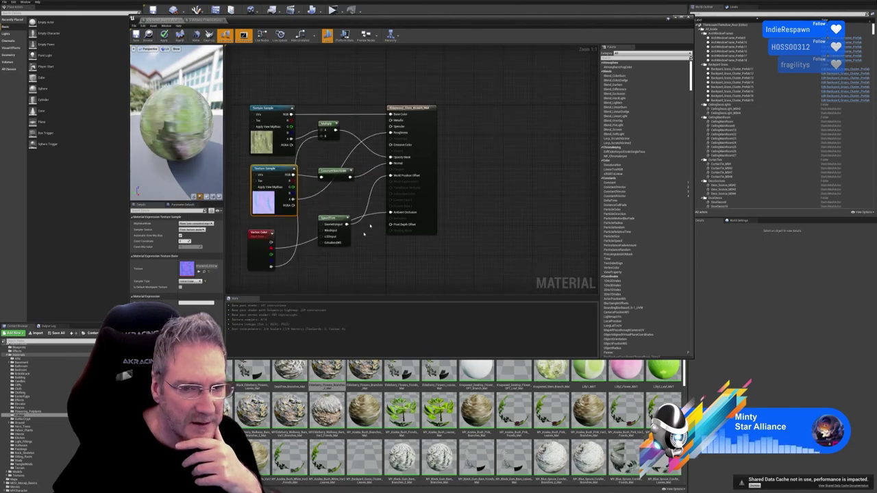
left_click(409, 116)
scroll(196, 302, "down", 3)
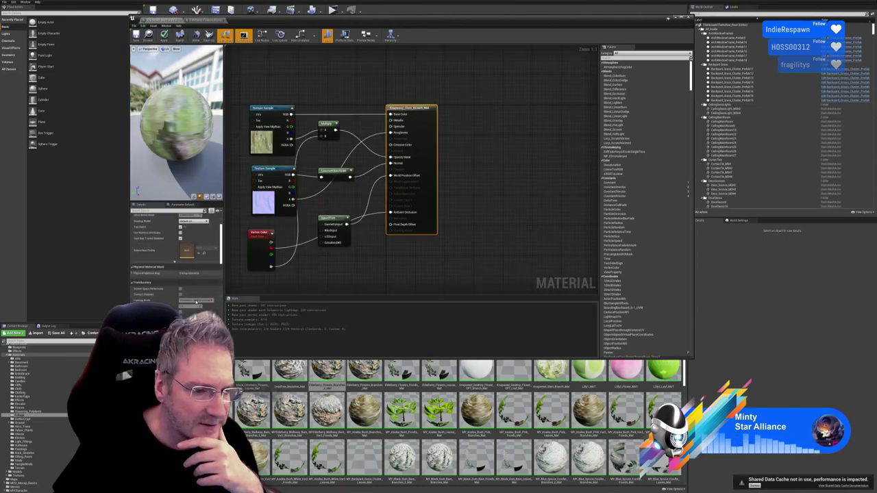
scroll(196, 302, "down", 10)
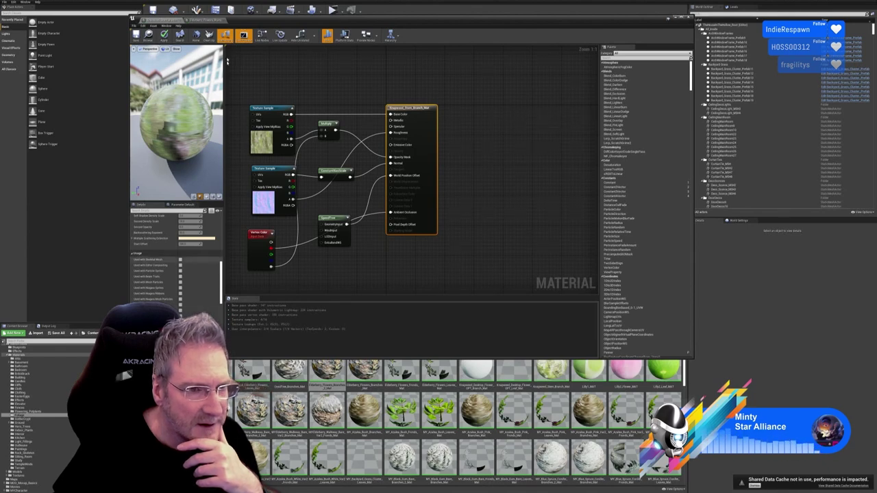
left_click(200, 20)
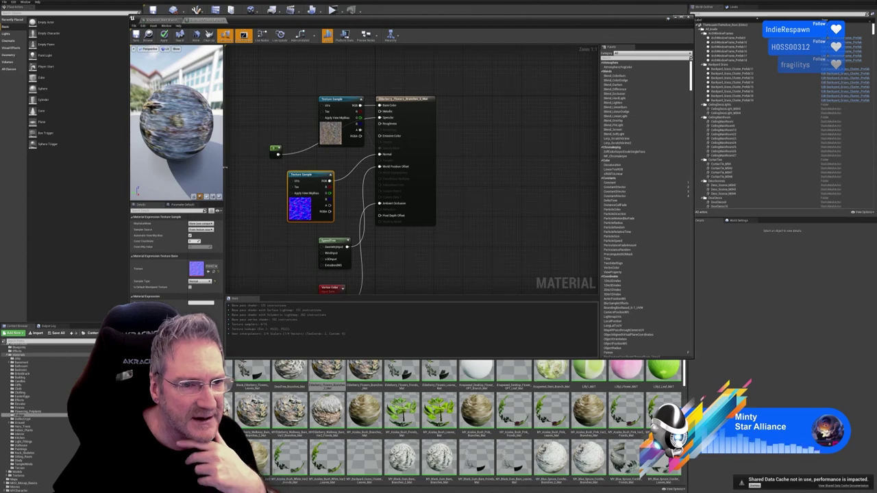
left_click(404, 100)
scroll(183, 297, "down", 10)
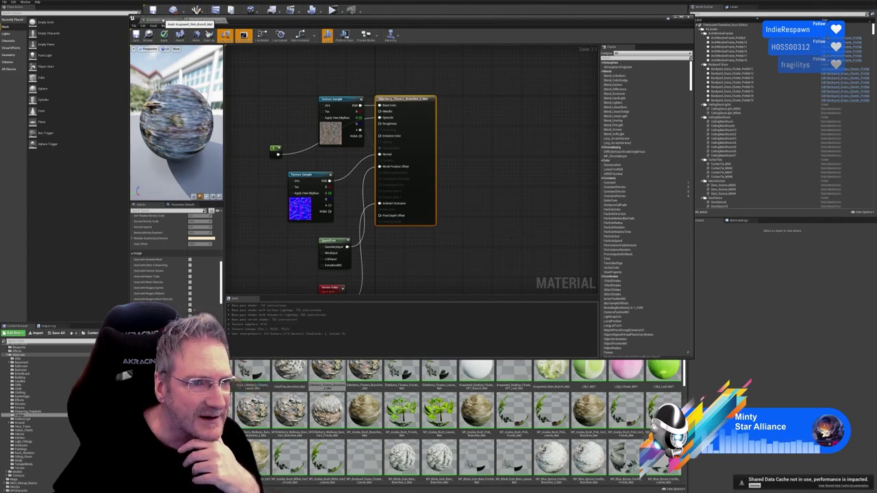
left_click(166, 19)
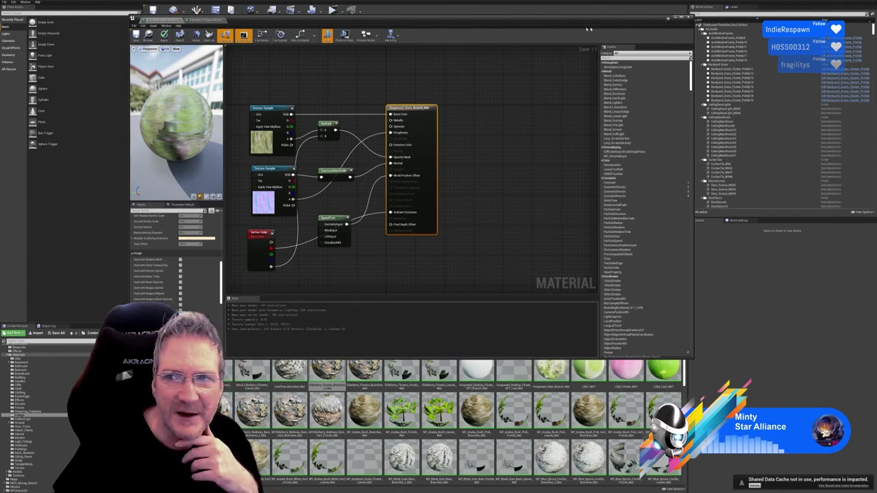
- Move the material editor window aside, reread the Map Check warnings in full, and bring the editor window back up
left_click_drag(476, 22, 477, 204)
left_click(442, 197)
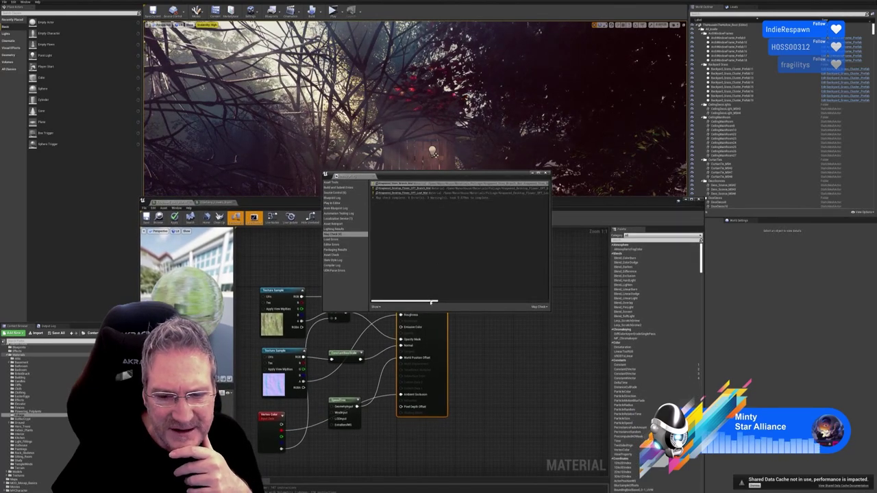
left_click_drag(434, 300, 512, 297)
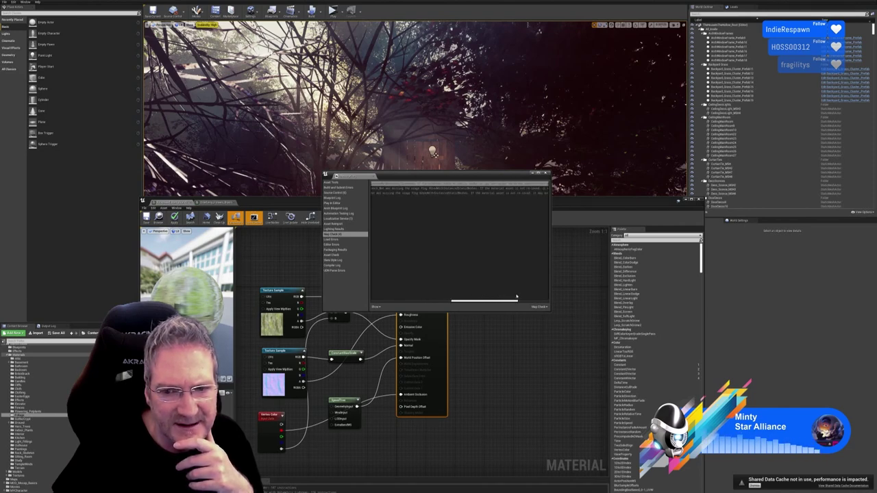
left_click_drag(525, 296, 410, 295)
left_click_drag(578, 200, 558, 72)
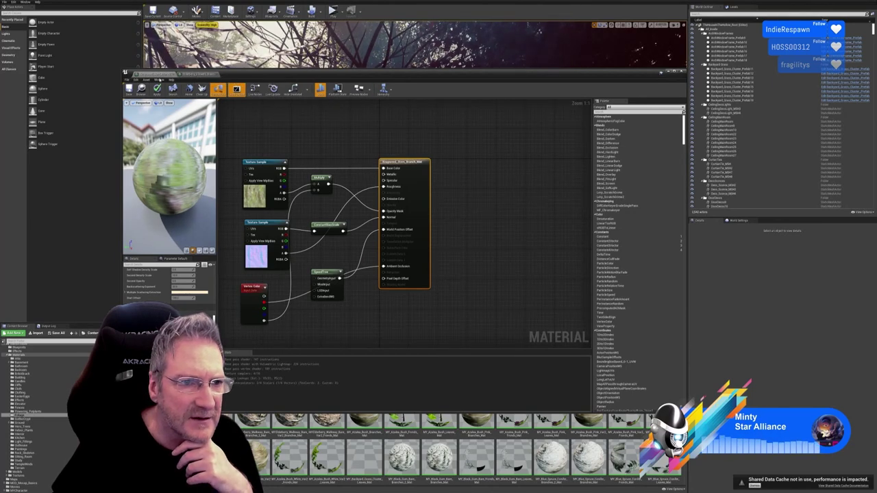
- Close the elderberry branches material and discard its changes
left_click(198, 74)
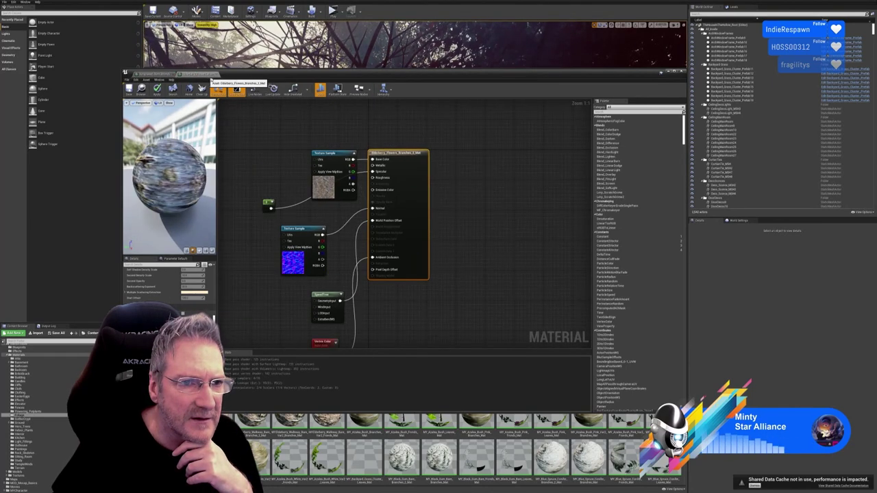
left_click(216, 74)
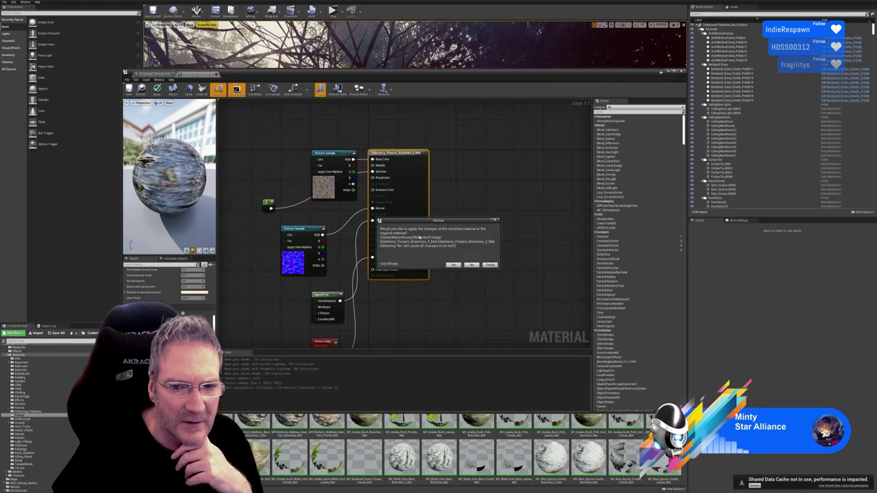
left_click(471, 265)
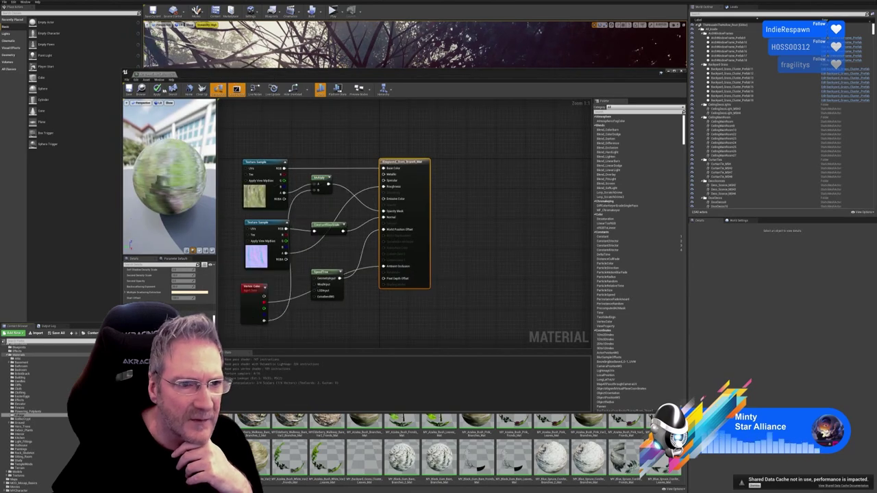
- Apply and save the Knapweed stem material, and close its editor window
left_click(157, 89)
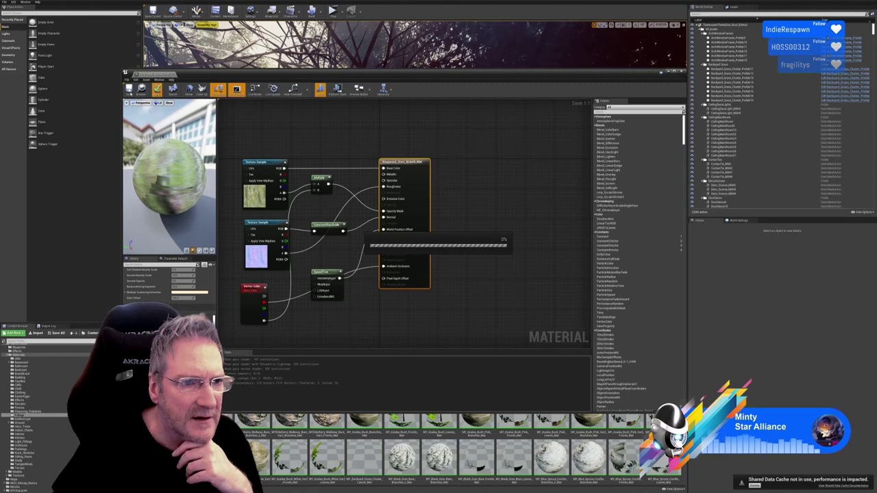
left_click(129, 91)
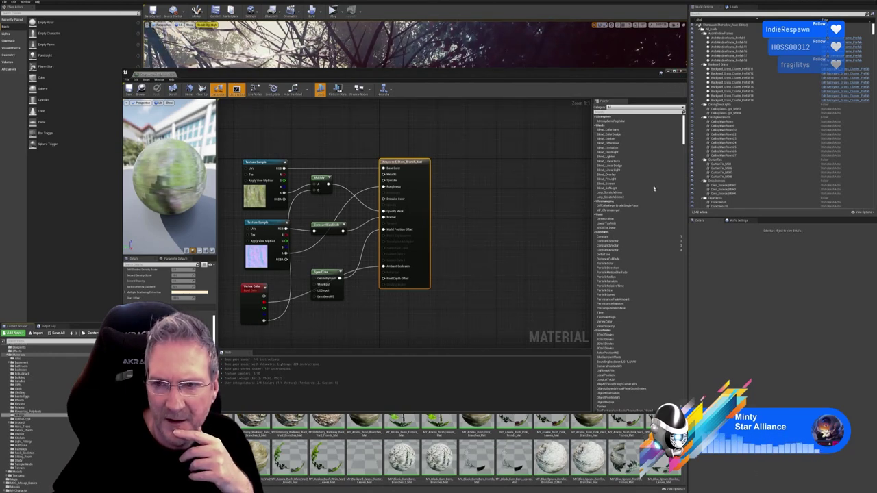
left_click(681, 72)
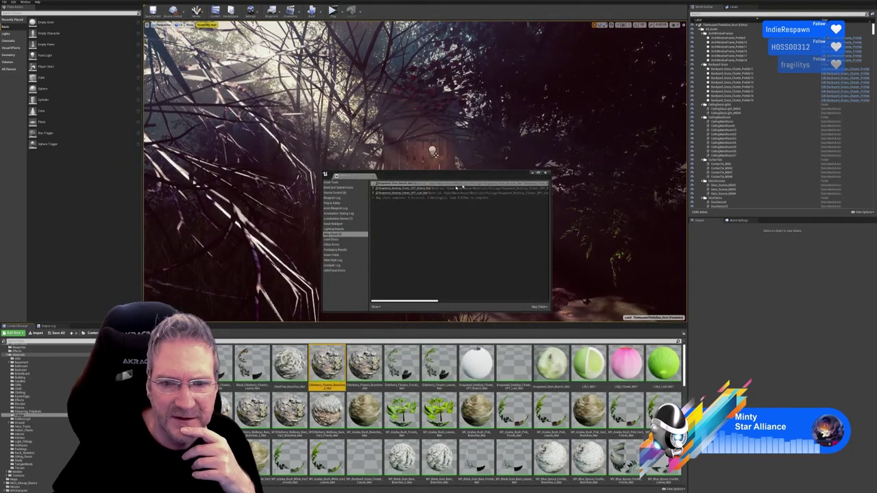
- Open the two other flagged Knapweed flower OPT materials, Branch and Leaf, one after the other, inspect them and close them
left_click(418, 191)
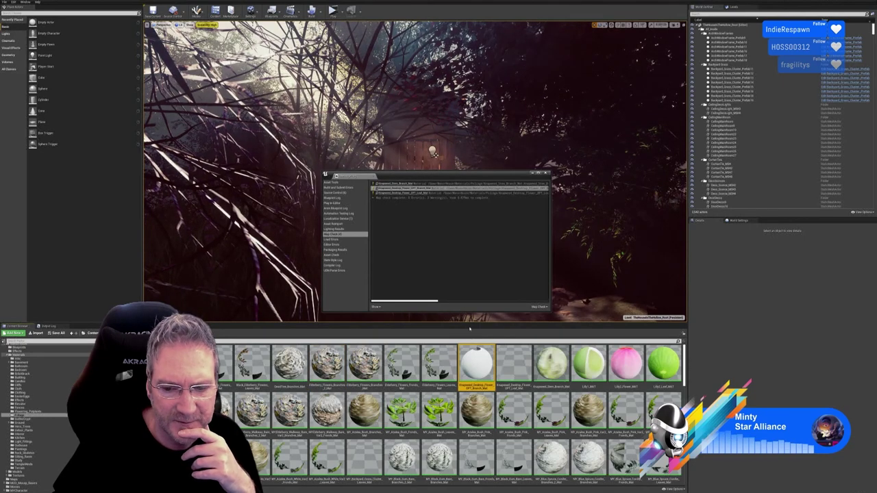
double_click(473, 370)
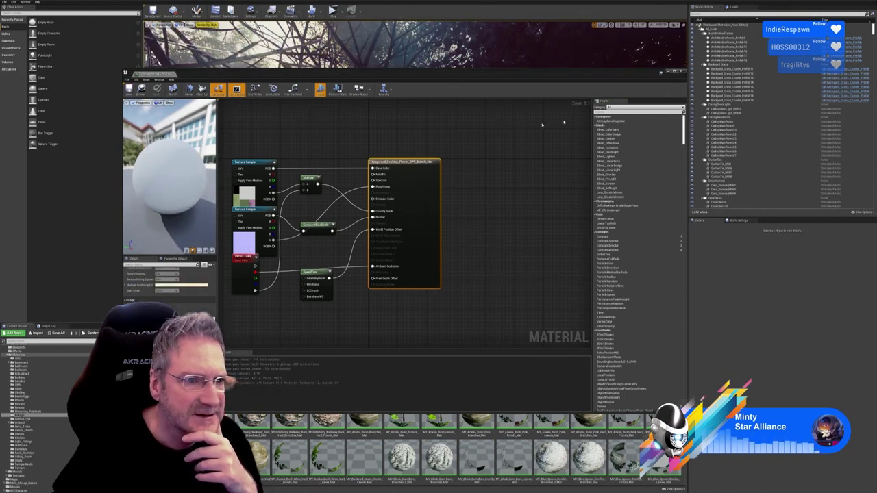
left_click(682, 71)
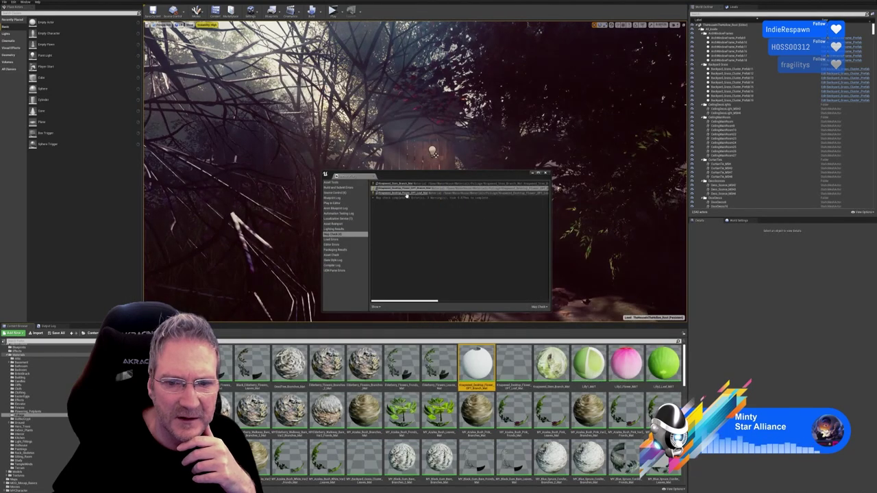
double_click(514, 364)
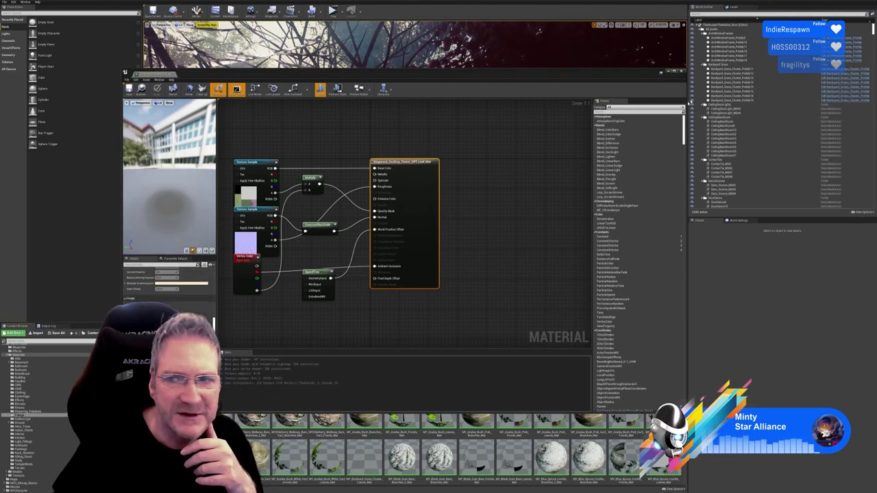
left_click(682, 71)
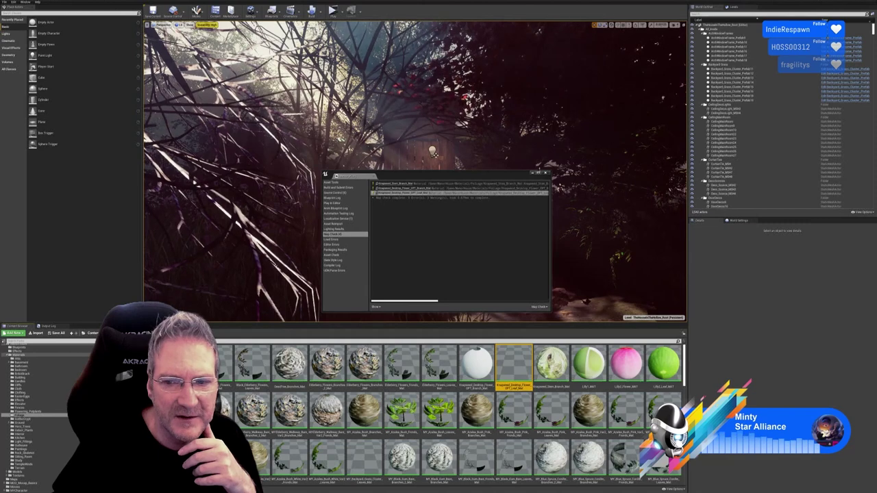
- Close the Map Check log, exit the editor and relaunch it to the project browser
left_click(544, 173)
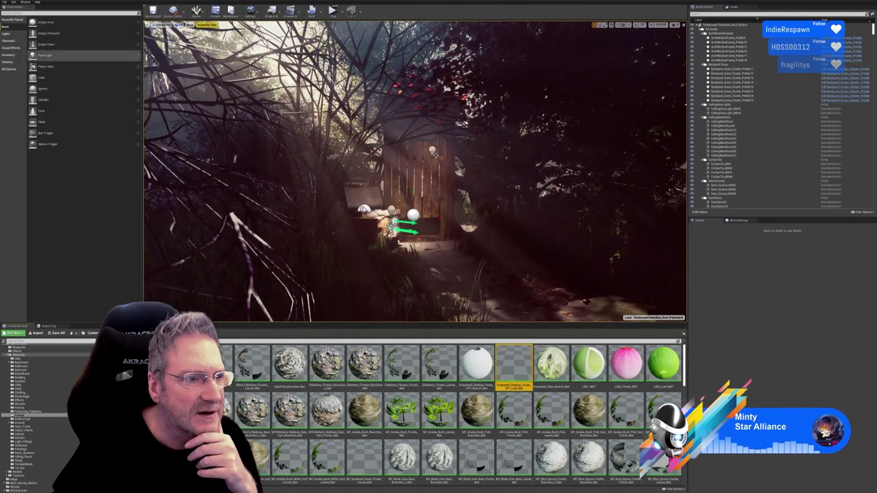
left_click(847, 3)
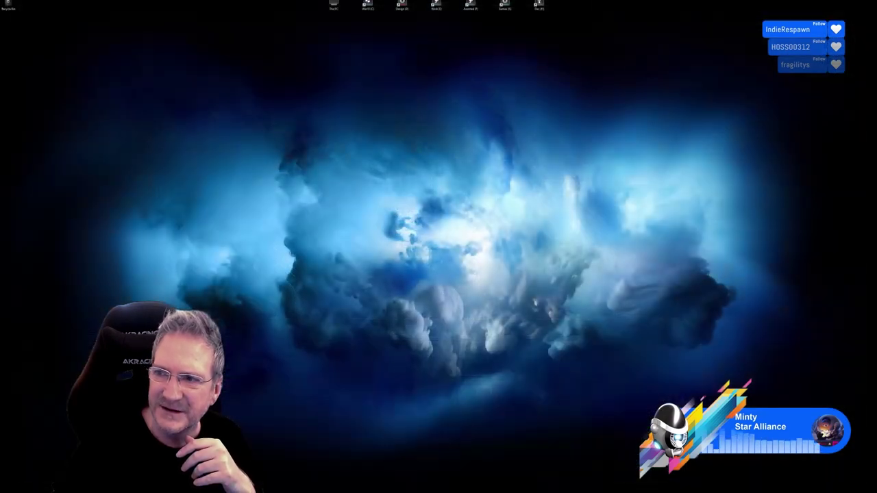
key("super")
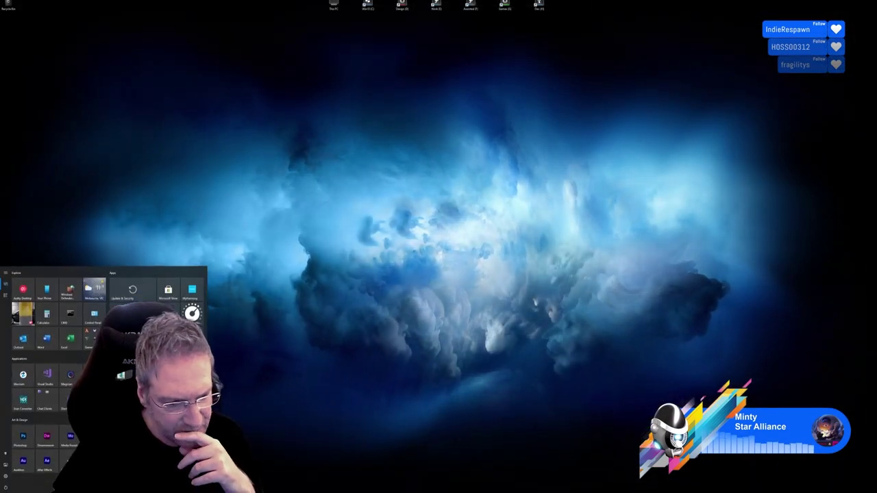
key("super")
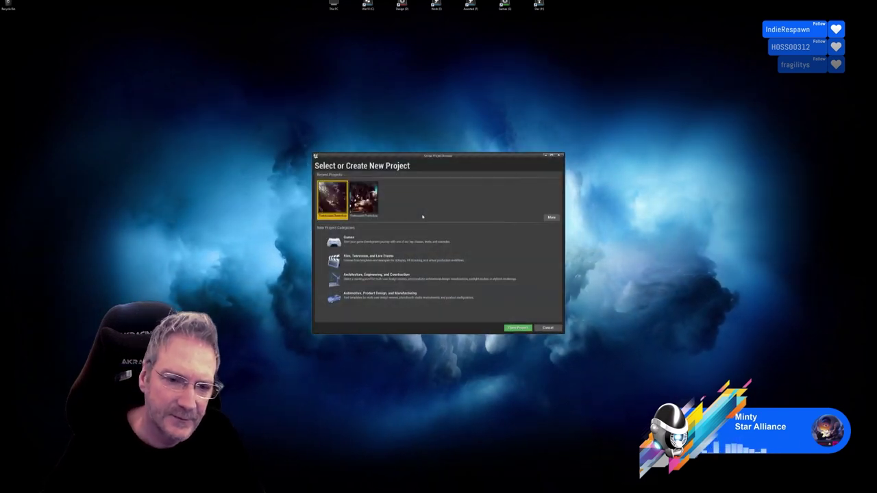
- Reopen the recent TheHouseInTheHollow project and load the TheHouseInTheHollow_Root level from the Maps folder
double_click(333, 199)
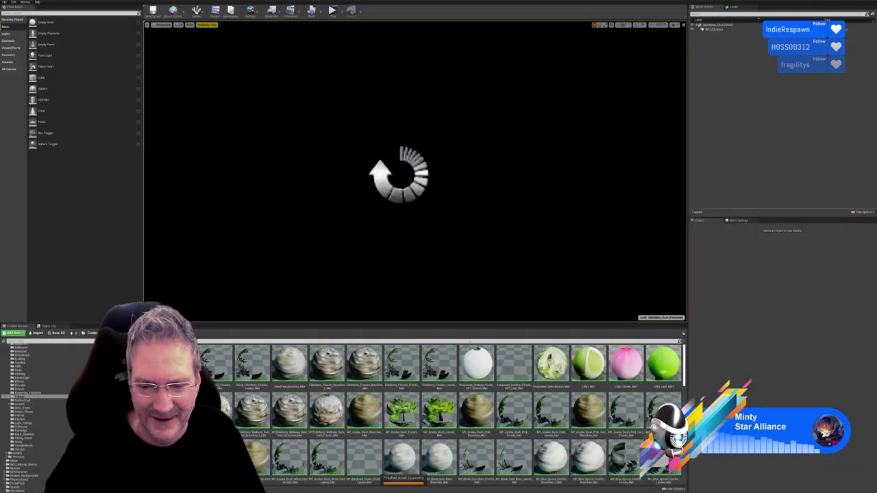
left_click(28, 460)
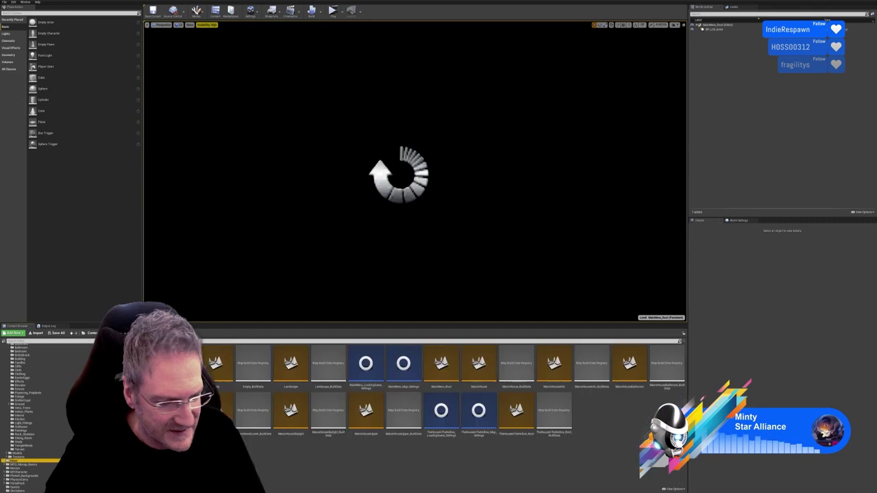
left_click(516, 414)
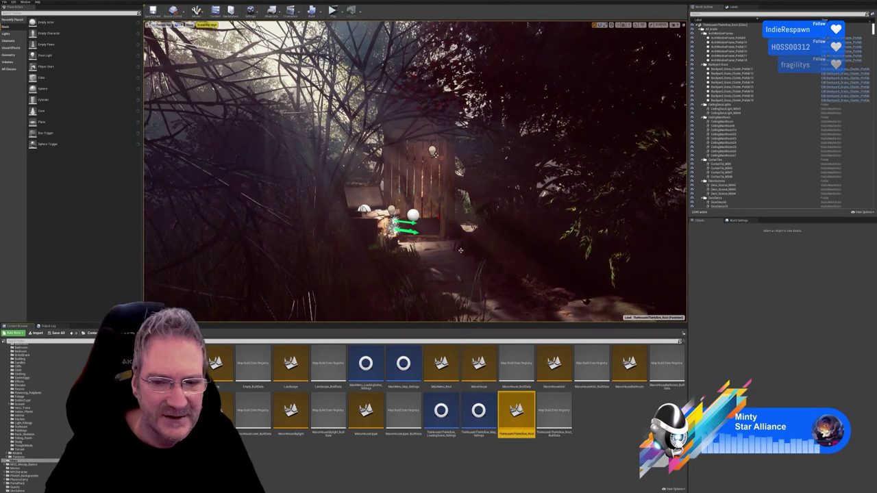
- Activate Foliage editing mode near the outhouse and make Landscape the current level
right_click_drag(380, 248, 261, 209)
key("w")
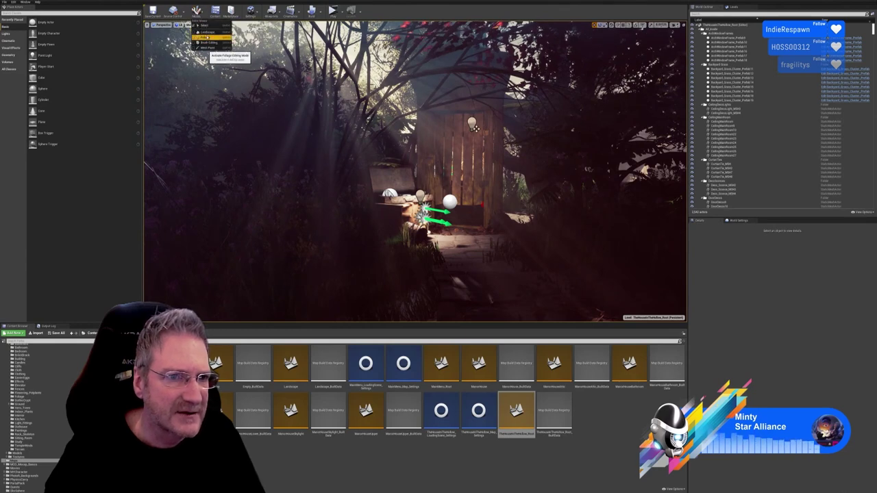
left_click(209, 36)
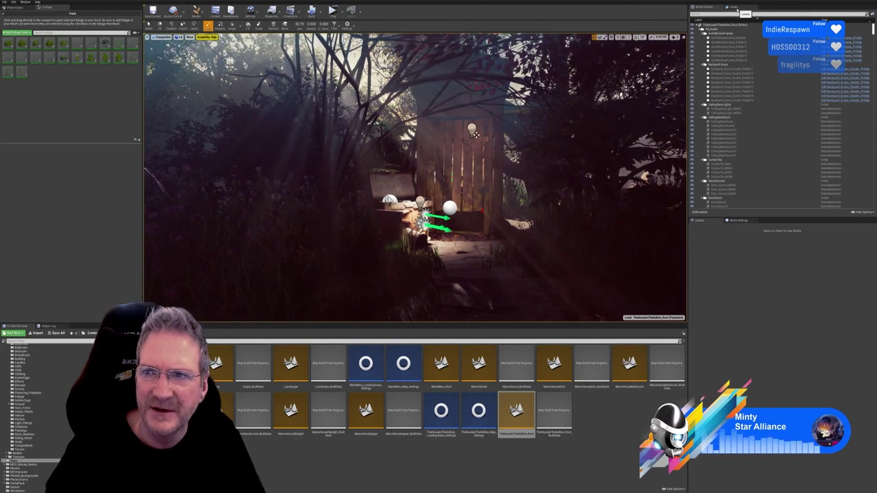
left_click(733, 6)
double_click(711, 41)
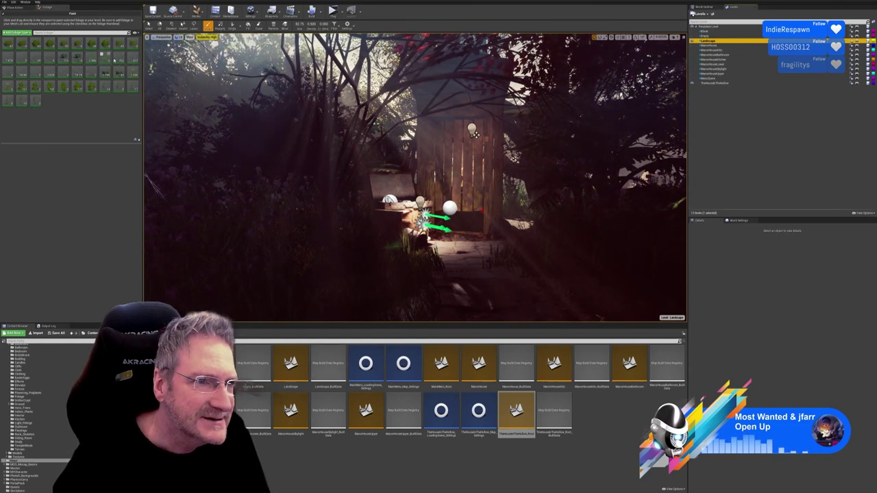
- Select the Knapweed flower OPT foliage type and examine its settings and available Component Class options
left_click(116, 55)
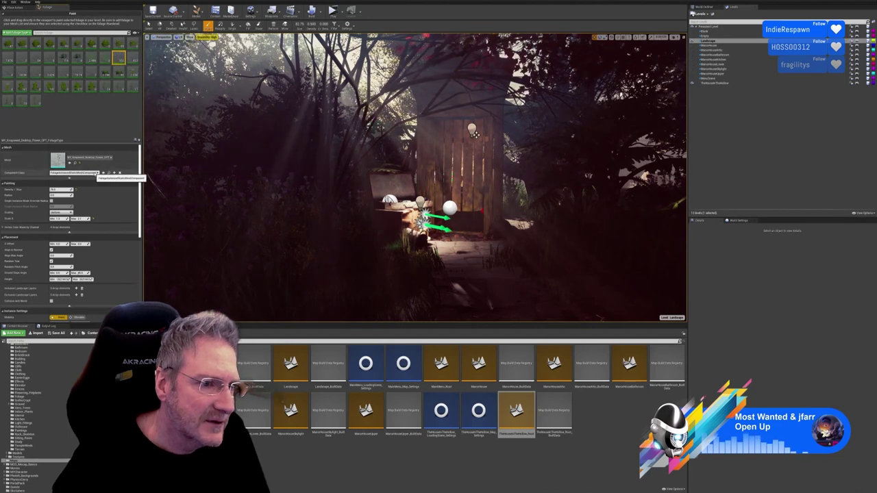
left_click(94, 173)
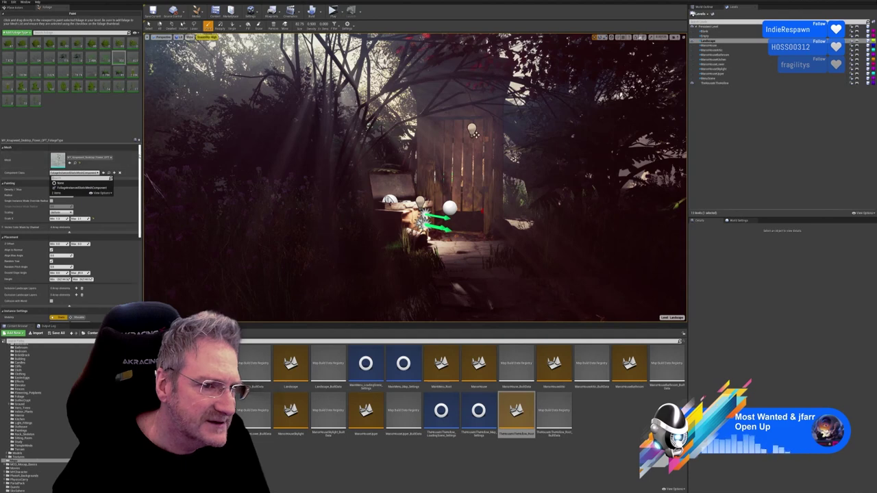
left_click(98, 173)
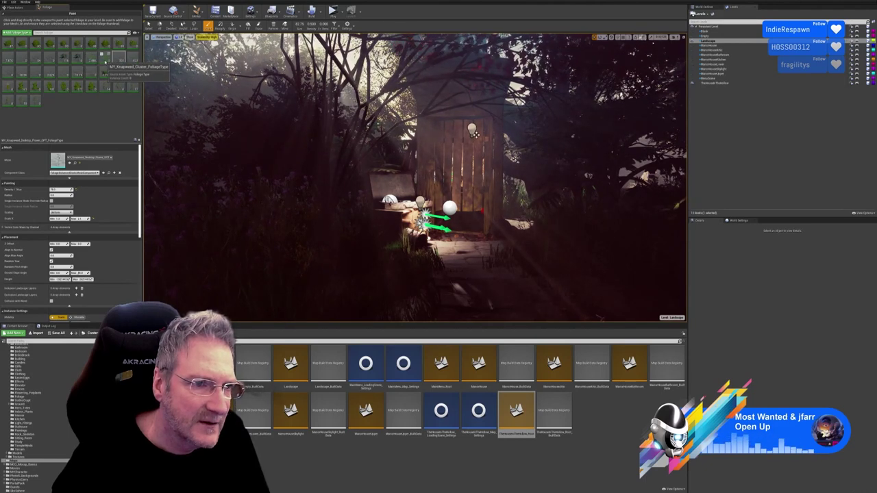
- Compare the painting, placement and instance settings of the Knapweed Cluster and Knapweed flower OPT foliage types
left_click(92, 60)
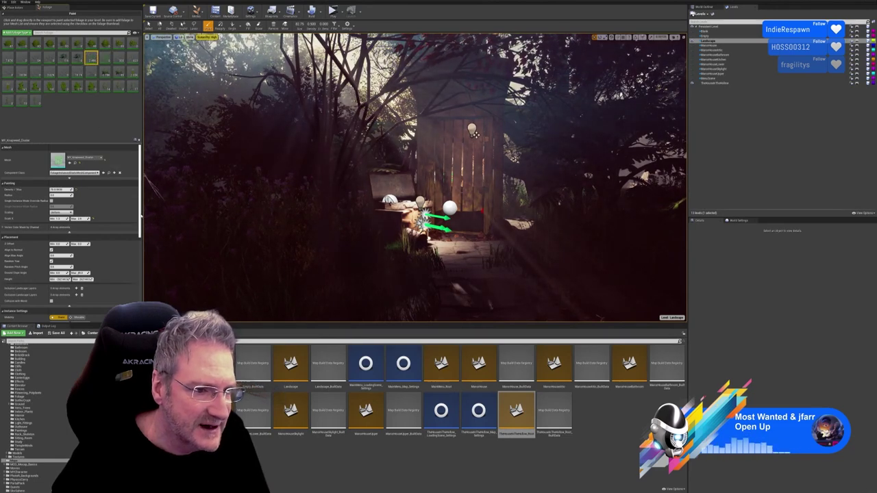
scroll(135, 226, "down", 3)
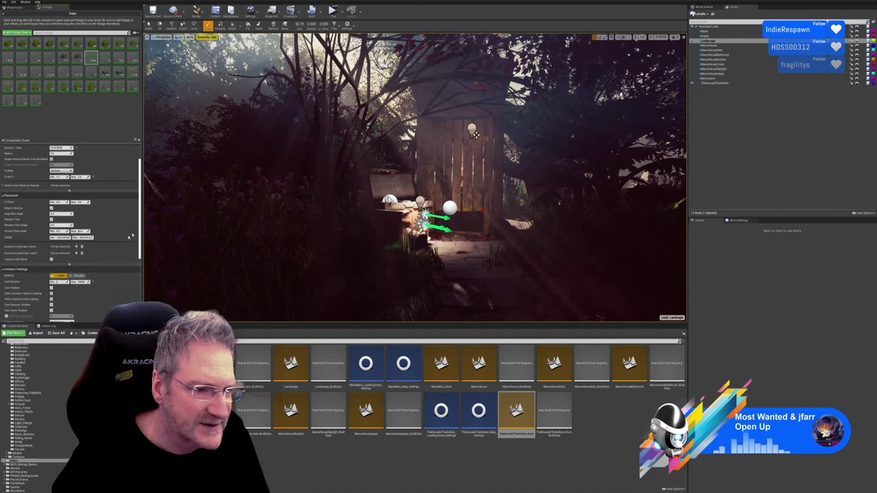
left_click(118, 58)
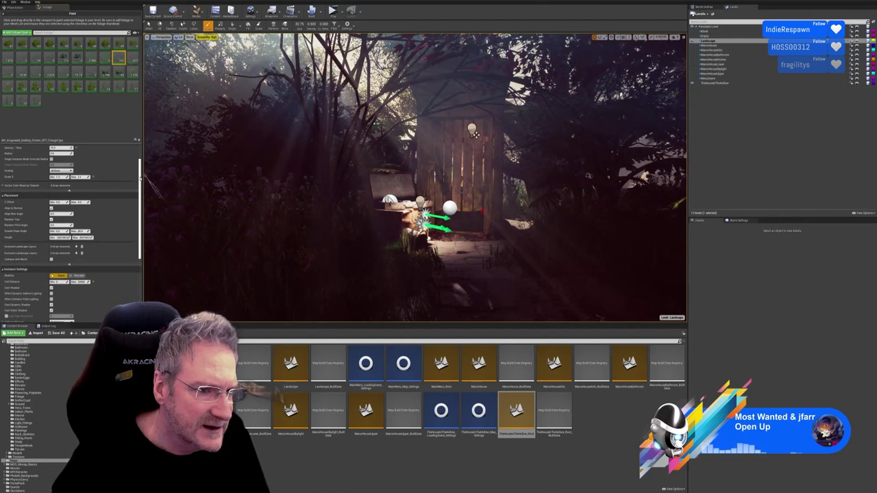
scroll(102, 185, "up", 3)
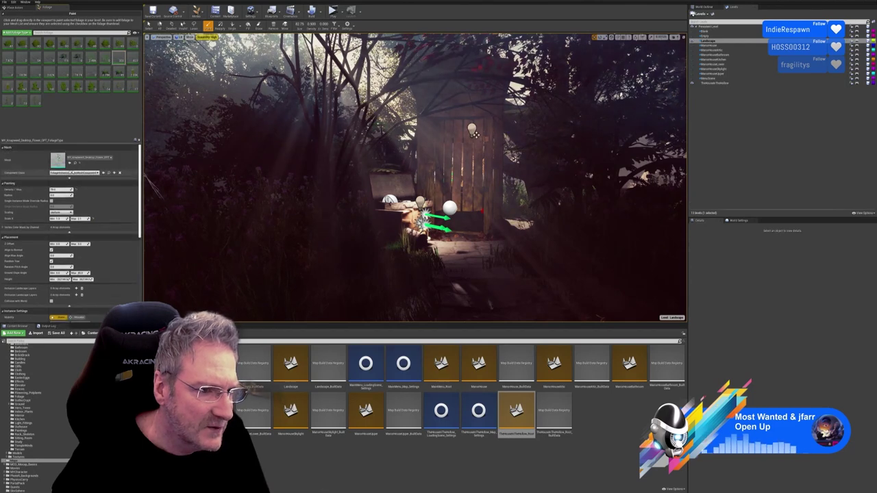
- Reveal the Override Materials property and compare it and the Component Class options between the Knapweed flower OPT and Knapweed Cluster foliage types
left_click(69, 178)
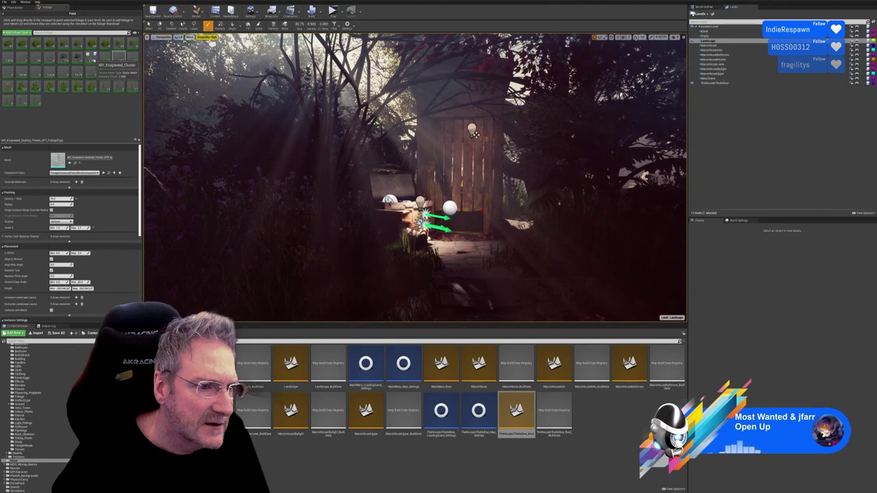
left_click(91, 58)
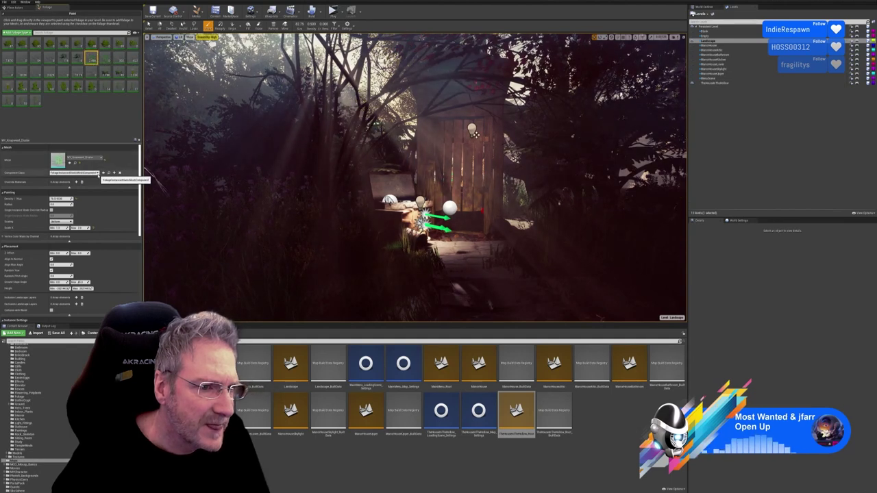
left_click(98, 172)
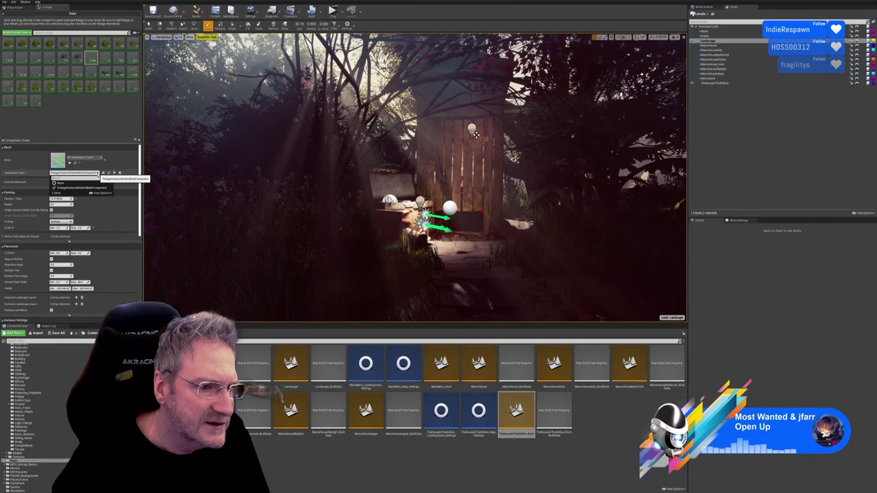
left_click(118, 58)
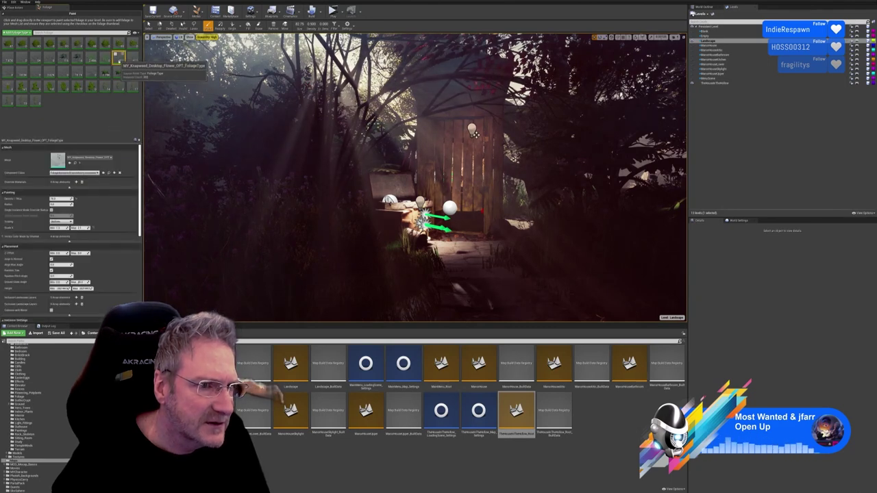
left_click(98, 173)
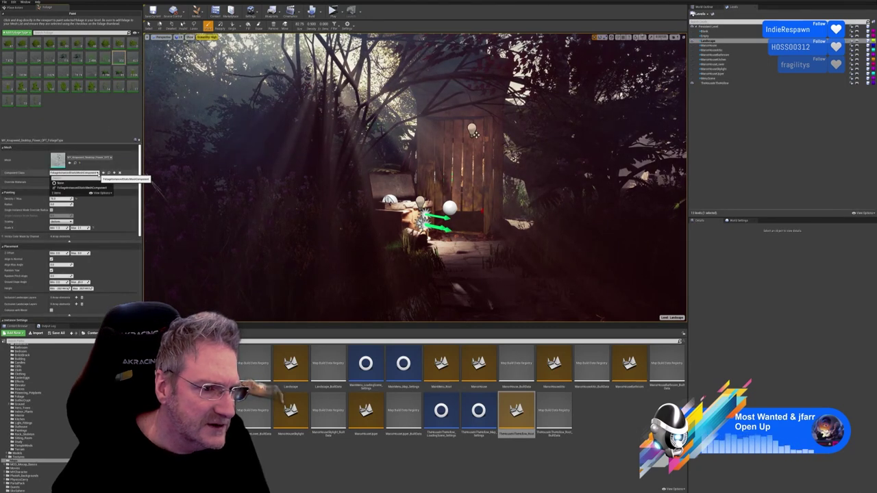
left_click(91, 58)
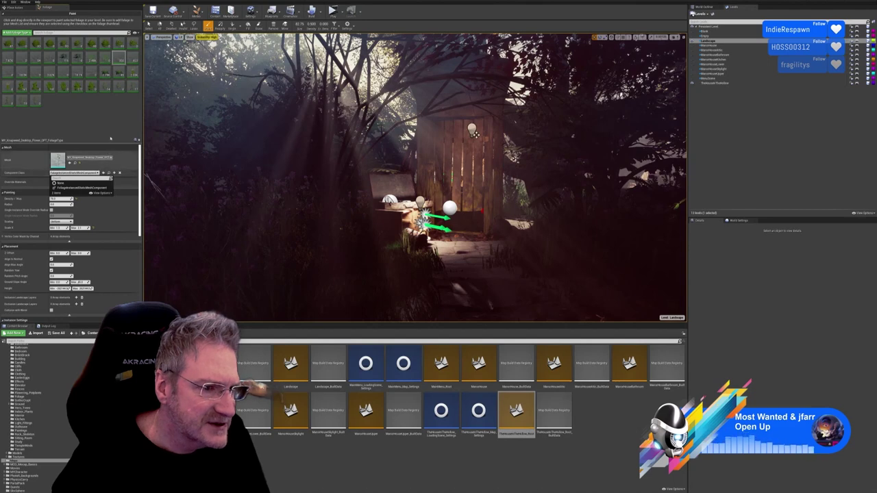
left_click(118, 59)
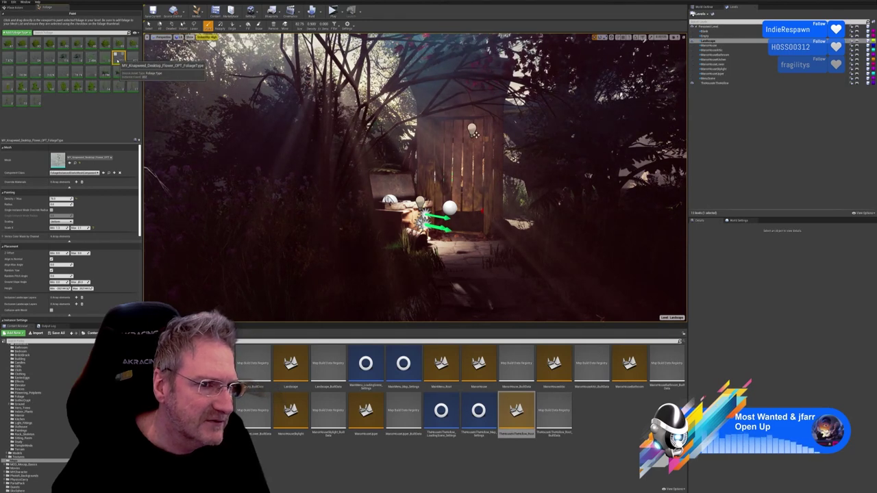
left_click(91, 59)
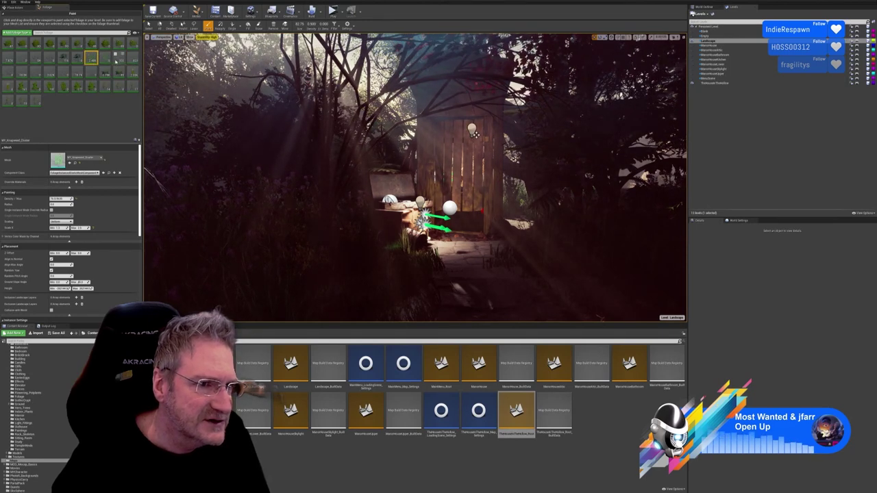
left_click(118, 58)
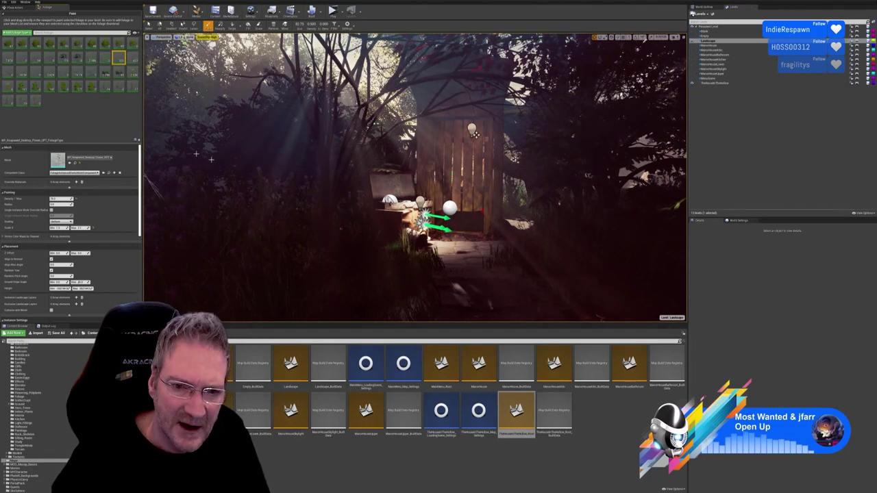
- Inspect the purple Knapweed flowers near the outhouse up close and return the editor to Select mode
right_click_drag(196, 154, 89, 165)
key("w")
key("w")
right_click_drag(415, 177, 226, 171)
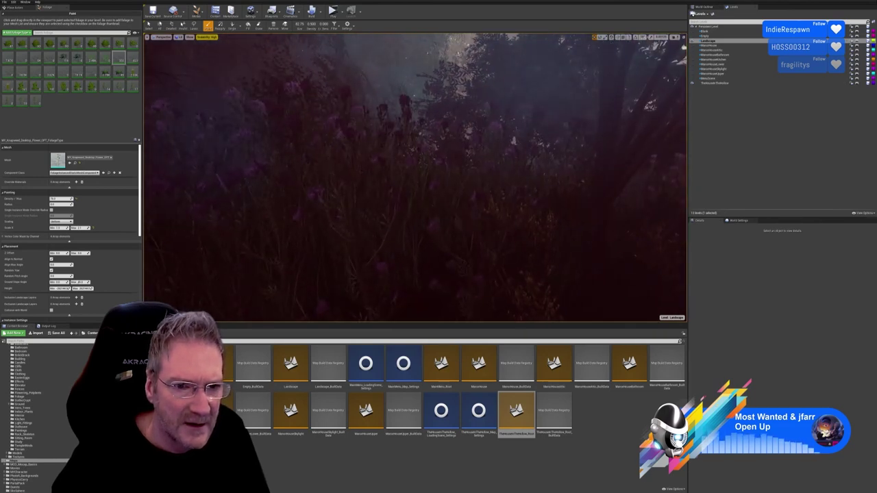
key("s")
right_click_drag(401, 204, 380, 198)
key("w")
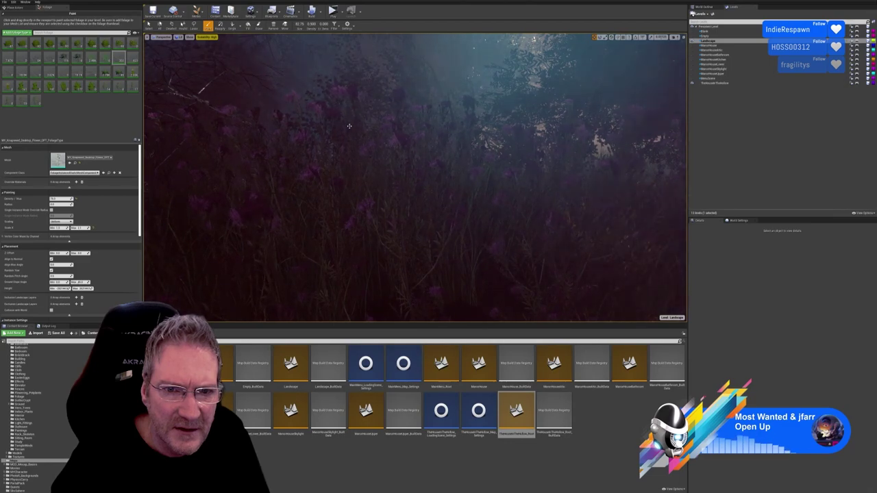
right_click_drag(350, 126, 589, 171)
key("w")
key("s")
key("d")
mouse_move(298, 130)
right_mouse_down()
mouse_move(287, 128)
mouse_move(302, 128)
right_mouse_up()
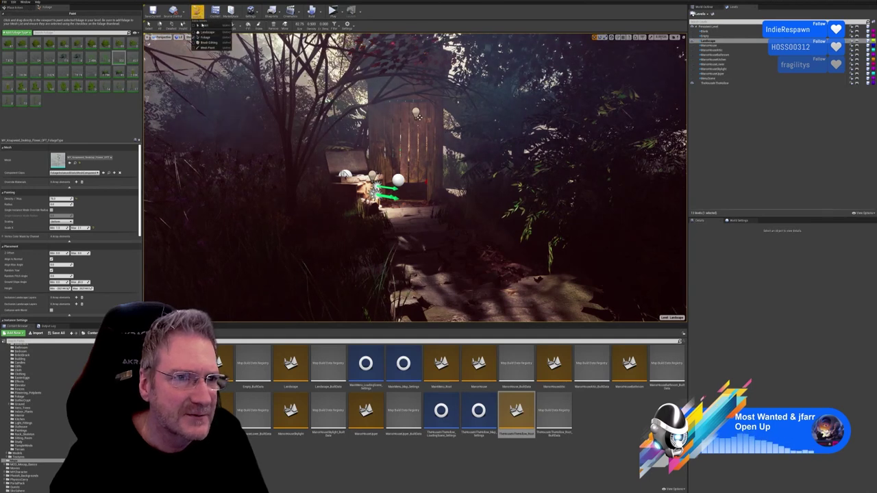
left_click(204, 26)
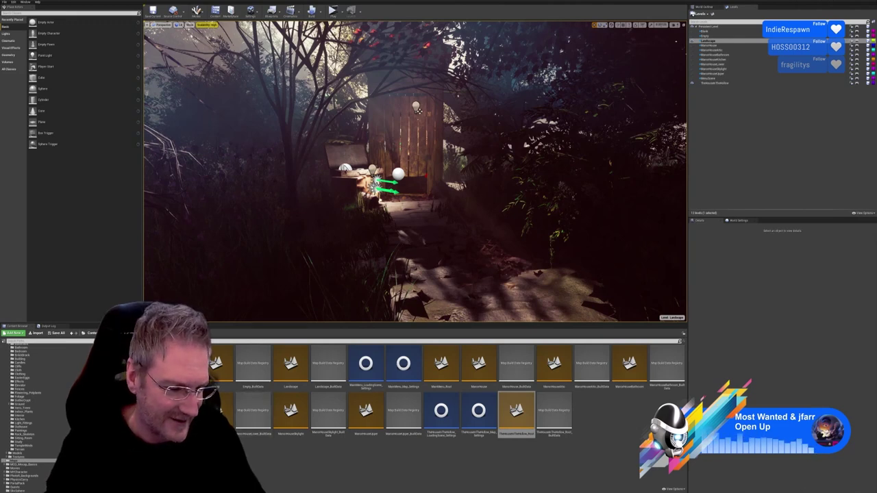
- Switch to the web browser and open the copied ArtStation image link of the purple blade
key("alt+Tab")
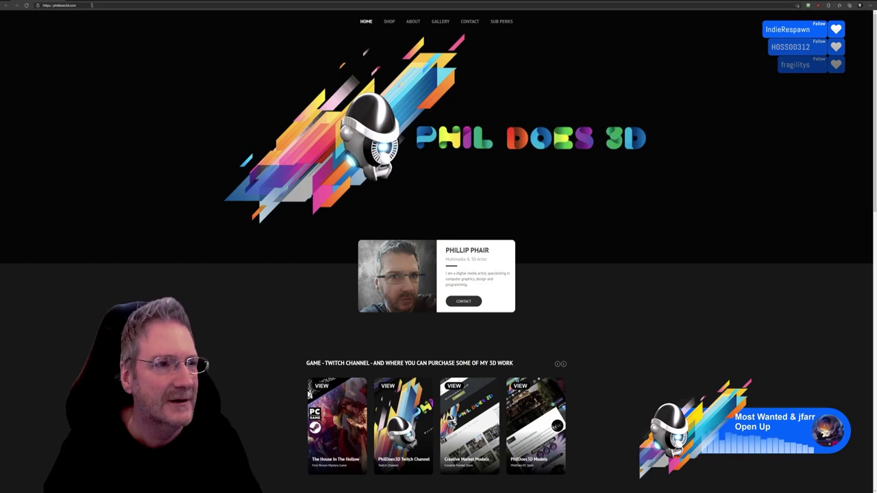
left_click(88, 6)
key("ctrl+v")
key("Return")
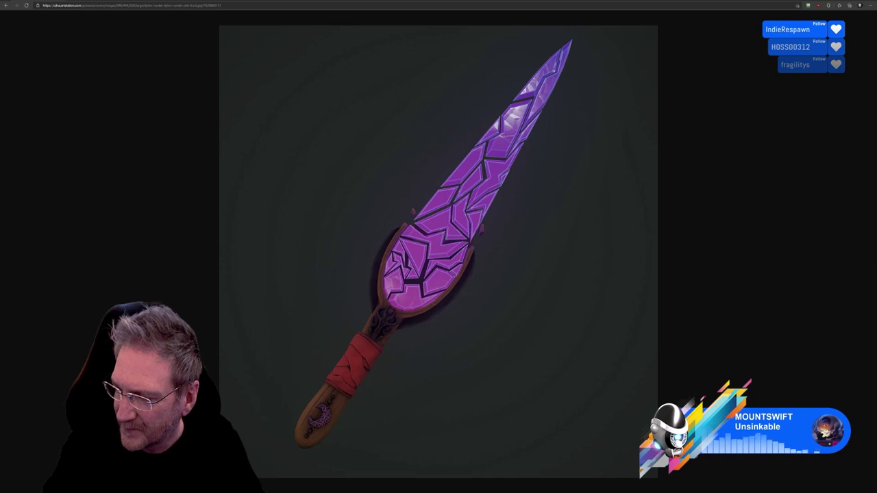
- Open the copied ArtStation artwork link for the Cursed Hand Mirror Blade in a new browser tab
left_click(72, 1)
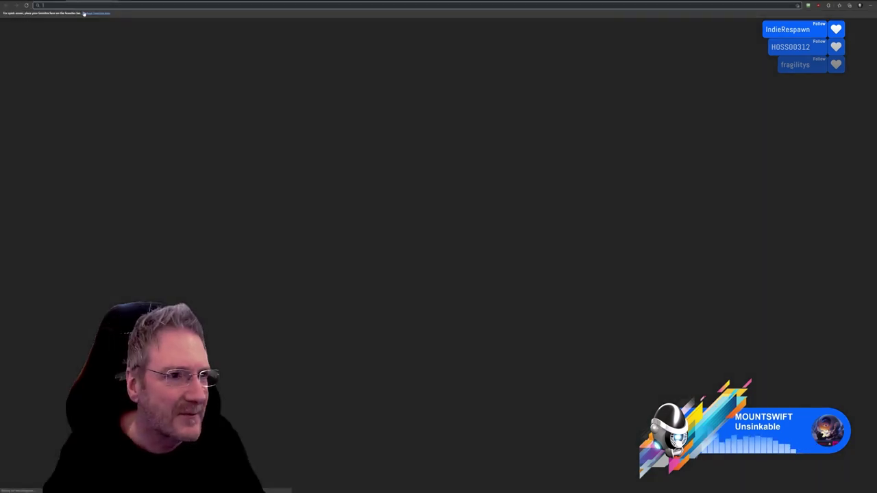
key("ctrl+v")
key("Return")
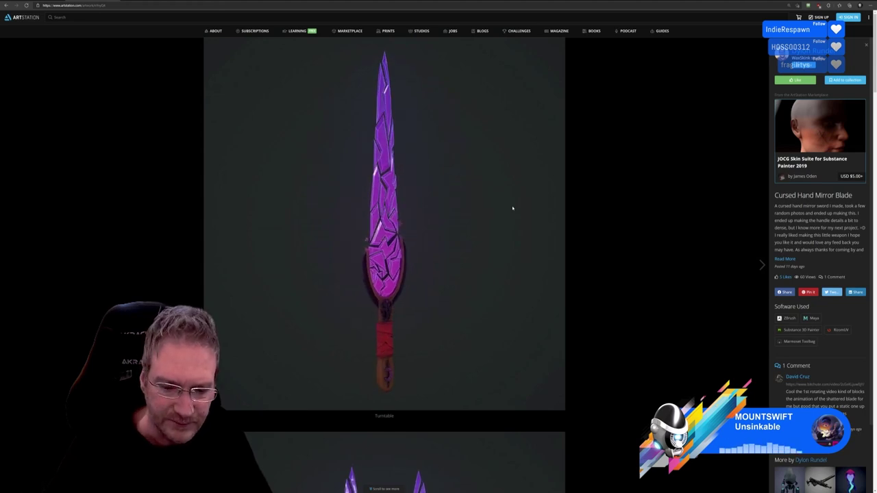
- Examine the Cursed Hand Mirror Blade's turntable, front and back renders, and start its 3D viewer
scroll(524, 233, "down", 4)
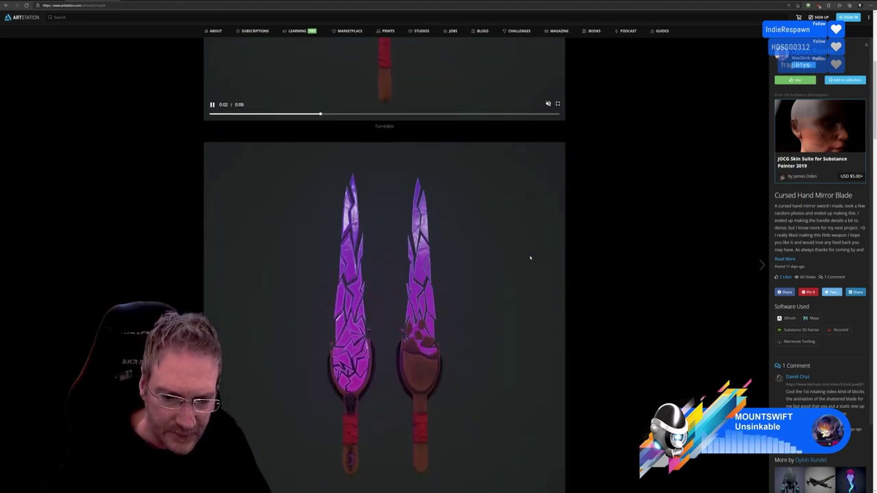
scroll(520, 262, "down", 1)
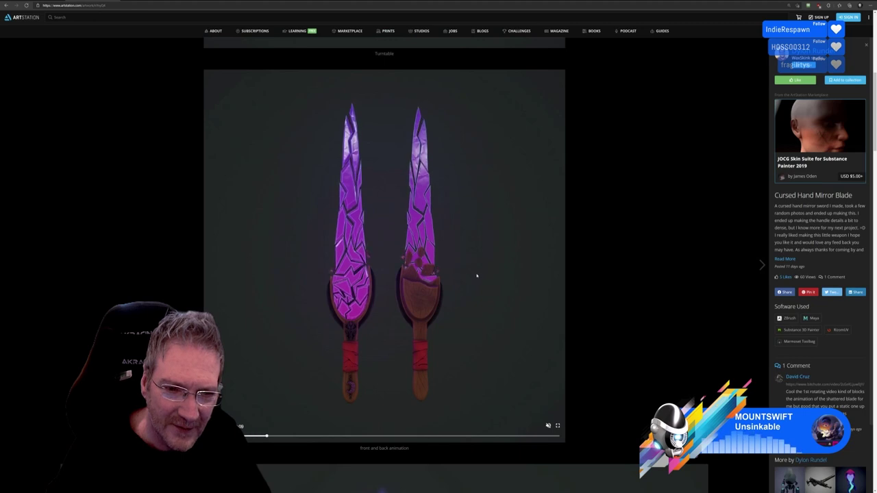
scroll(477, 276, "down", 4)
scroll(476, 277, "down", 2)
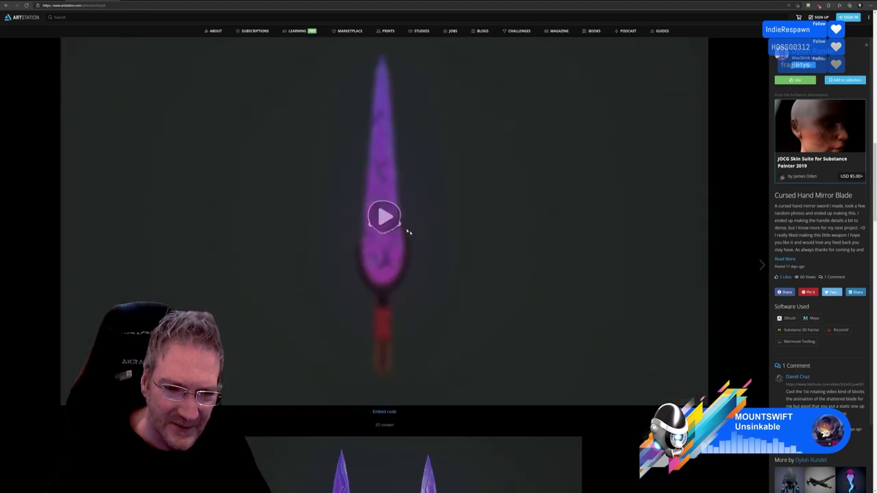
left_click(389, 218)
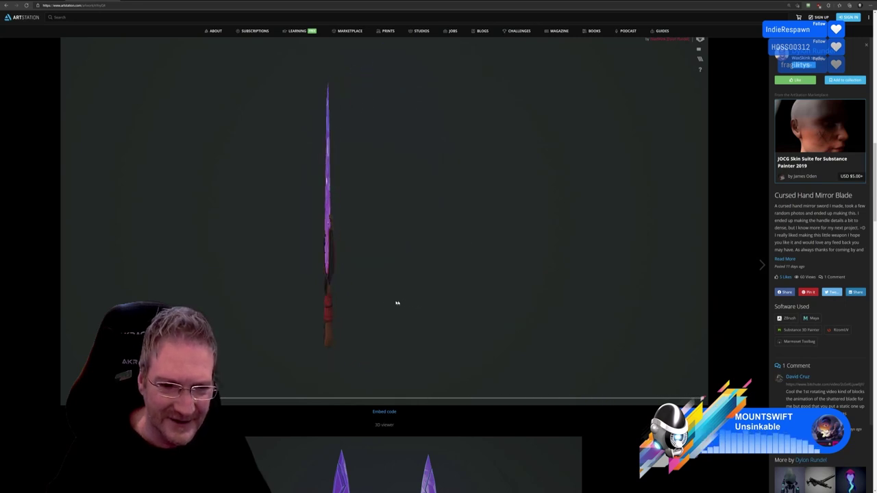
scroll(577, 358, "down", 6)
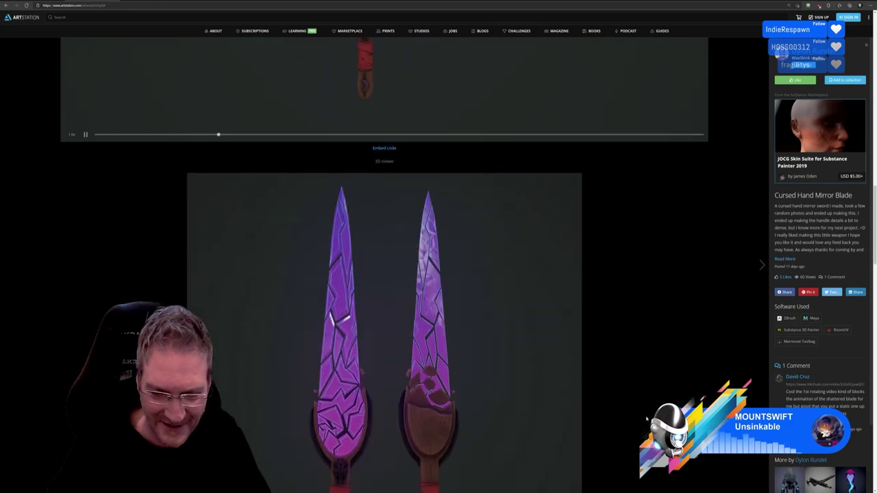
scroll(642, 413, "down", 10)
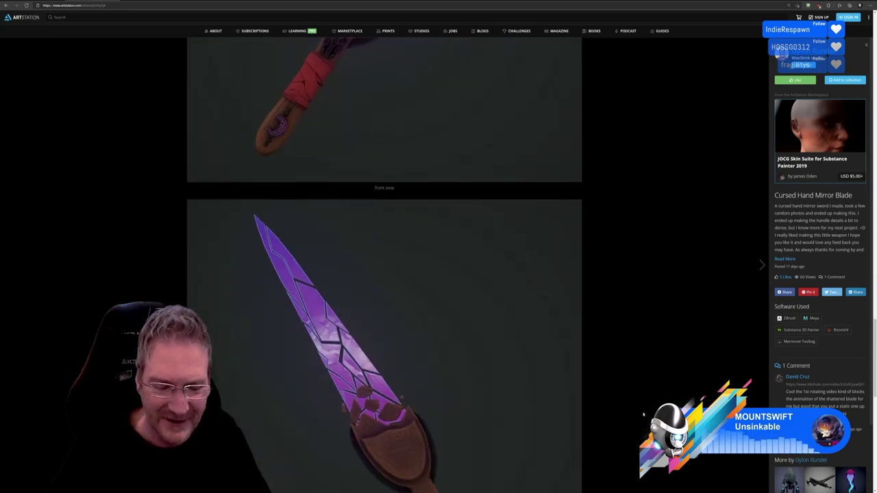
scroll(642, 414, "down", 3)
scroll(627, 375, "up", 8)
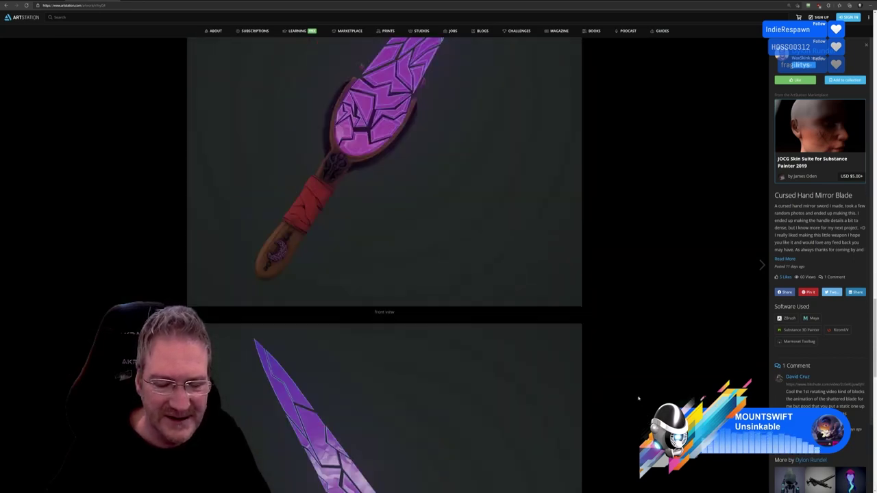
scroll(627, 375, "down", 5)
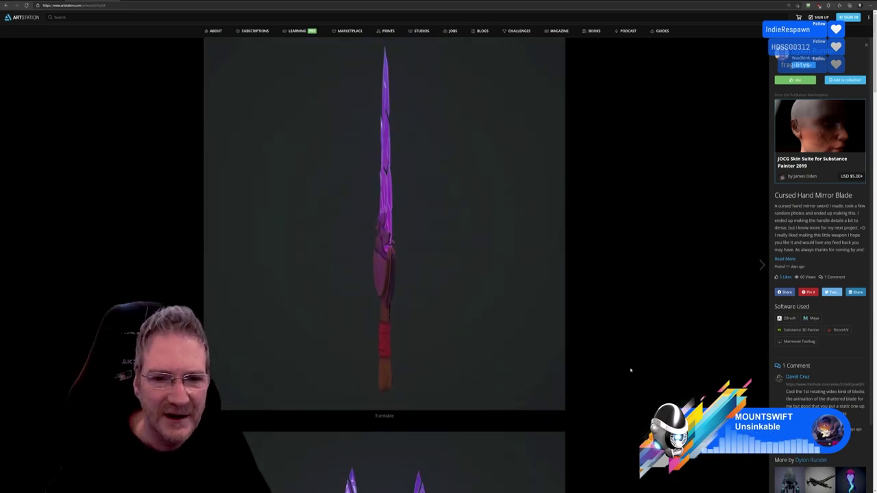
scroll(629, 371, "down", 4)
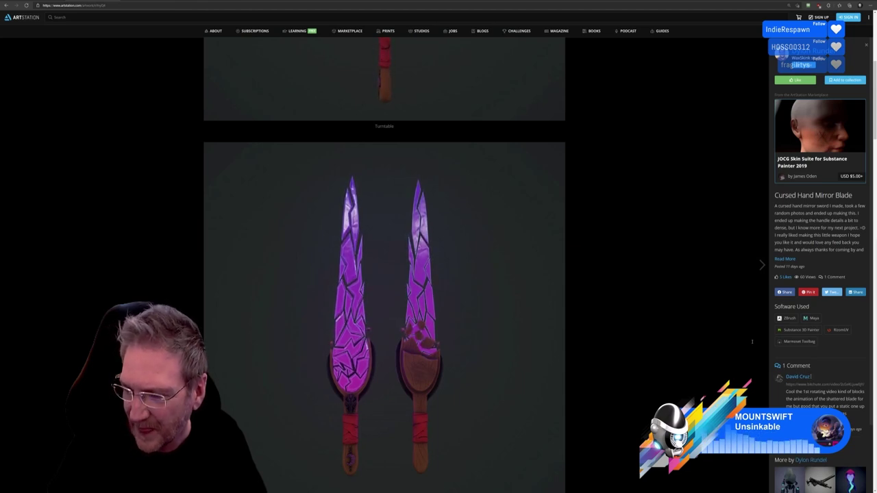
- Open the copied Discord image link in a new tab and view the whole character render
key("ctrl+t")
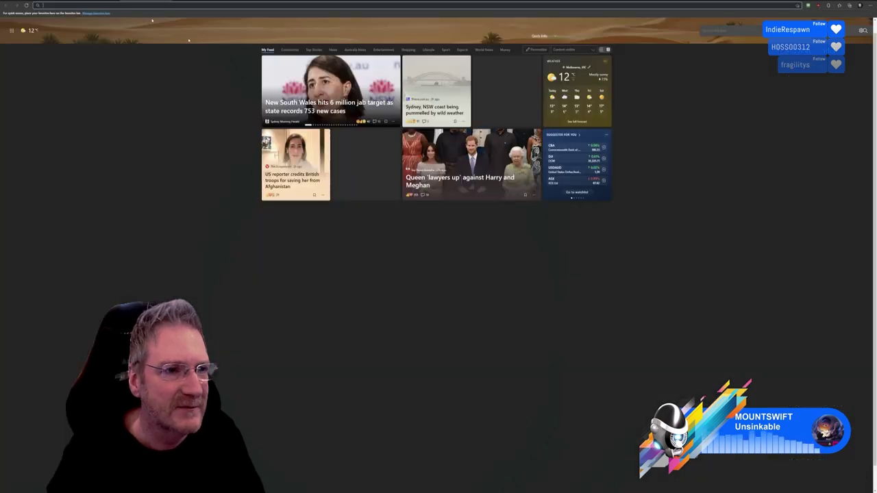
key("ctrl+v")
key("Return")
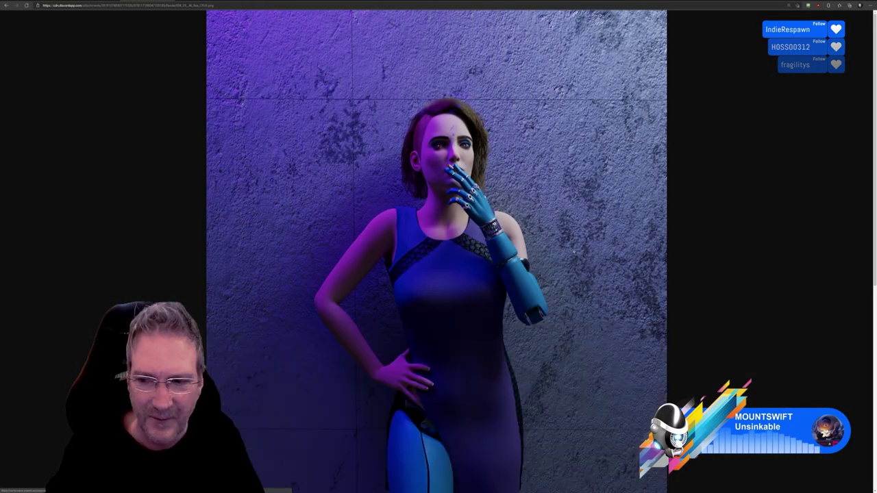
scroll(574, 252, "down", 3, "ctrl")
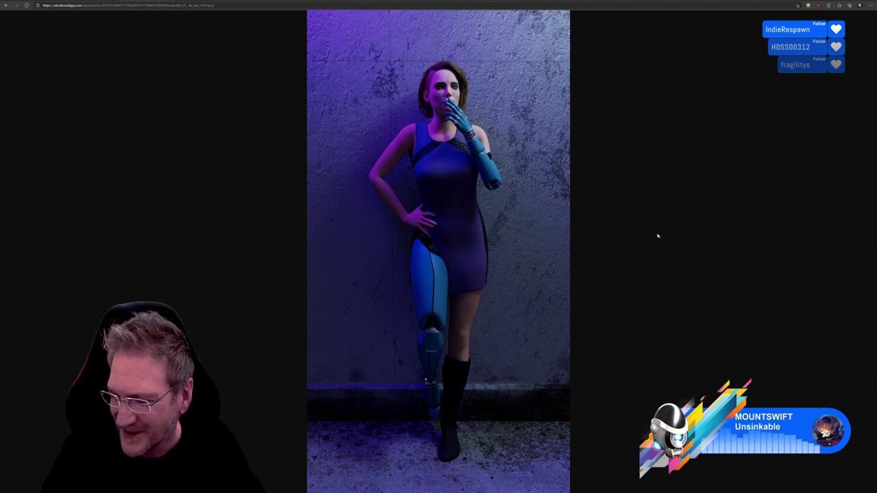
- Open the copied YouTube link in a new browser tab and enlarge the video player
key("ctrl+t")
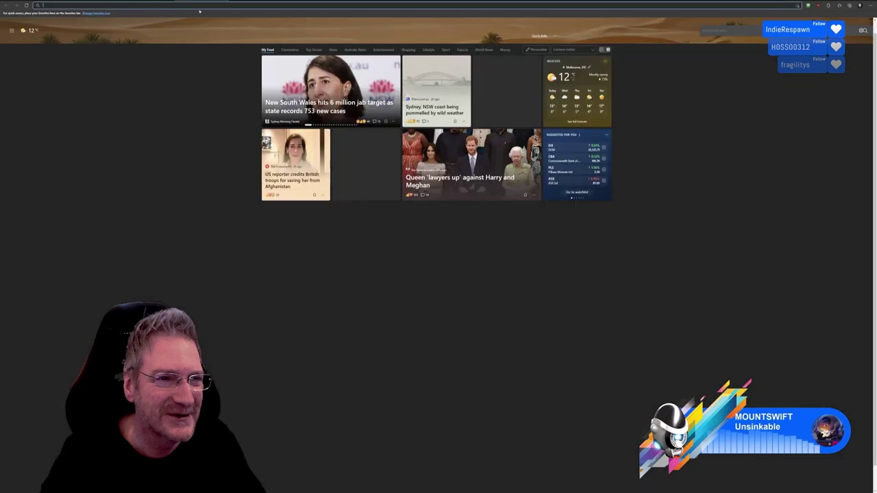
key("ctrl+v")
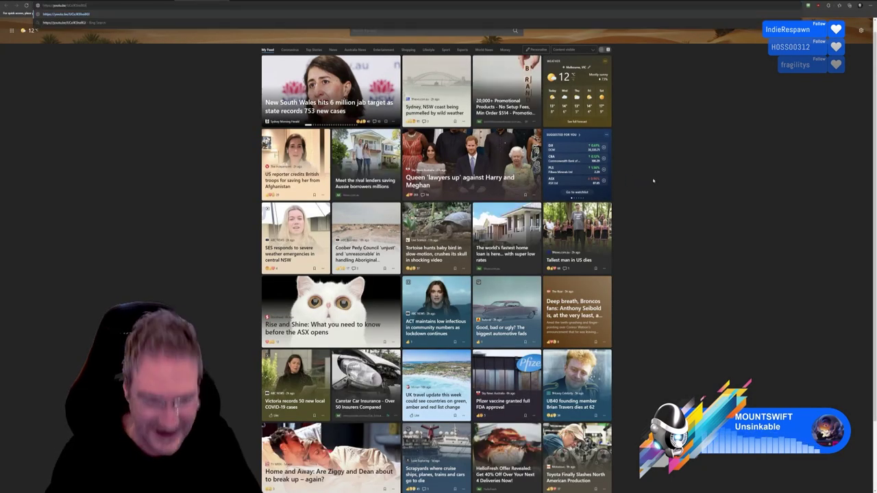
key("Return")
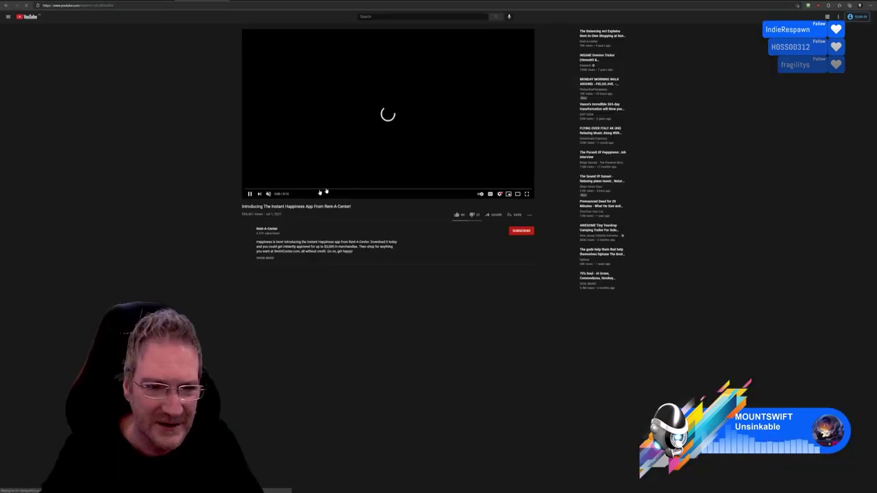
left_click(509, 194)
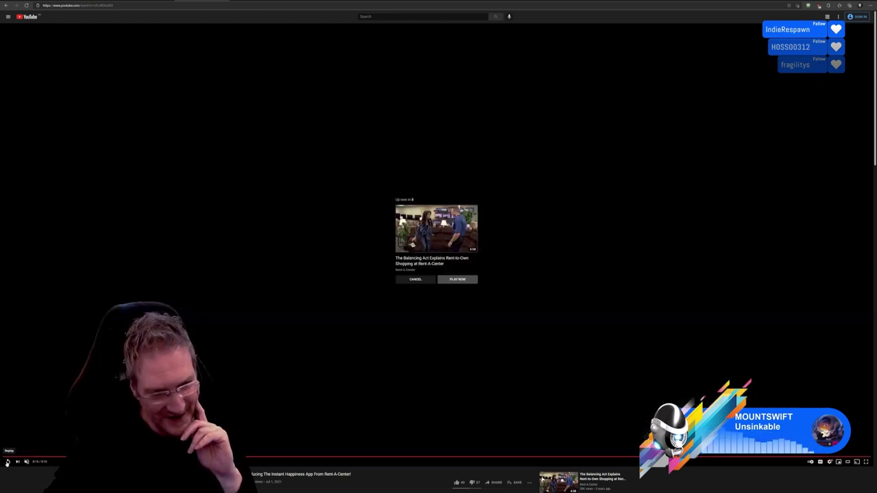
- Replay the Rent-A-Center animation and examine the fox character, pausing on the cloud, lamppost and butterfly shots
left_click(7, 462)
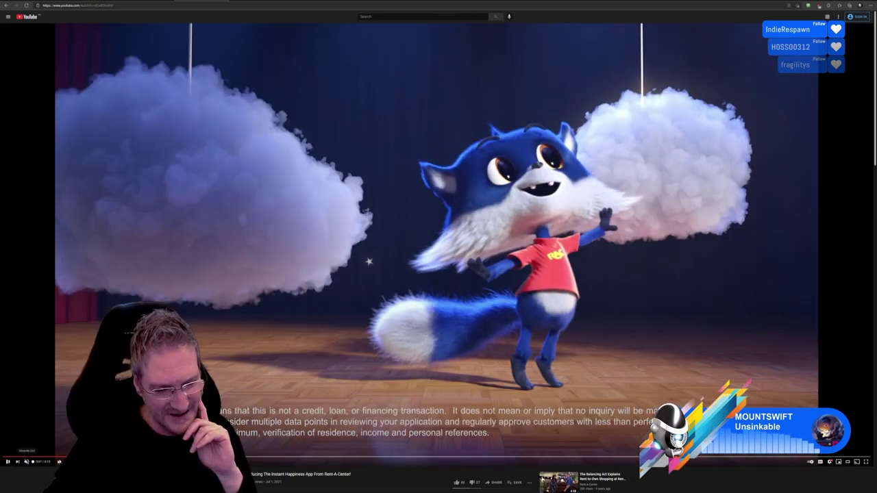
left_click(7, 462)
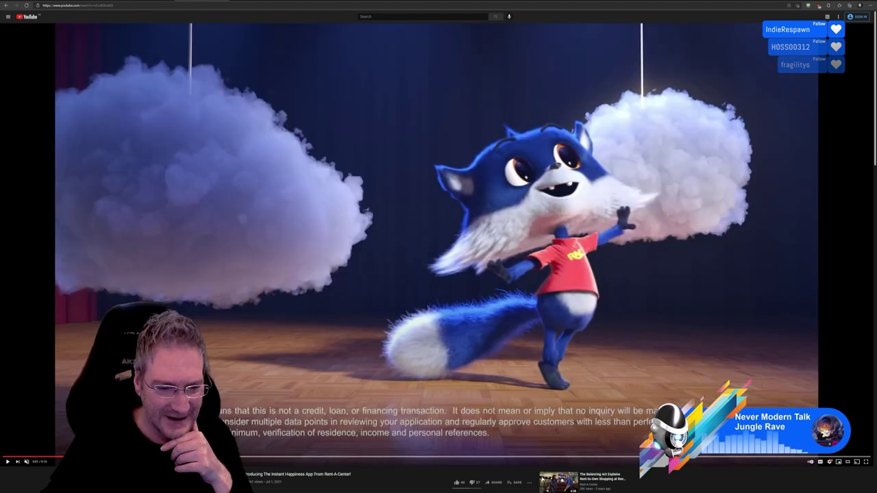
left_click(7, 465)
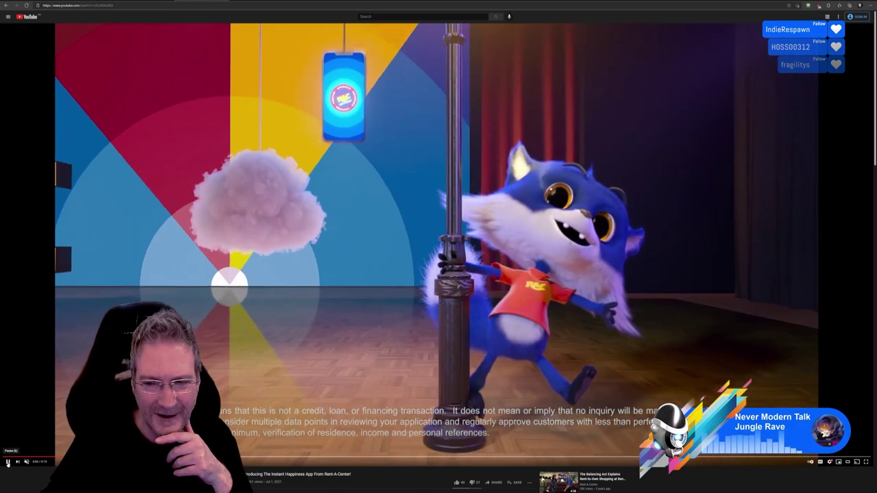
left_click(7, 463)
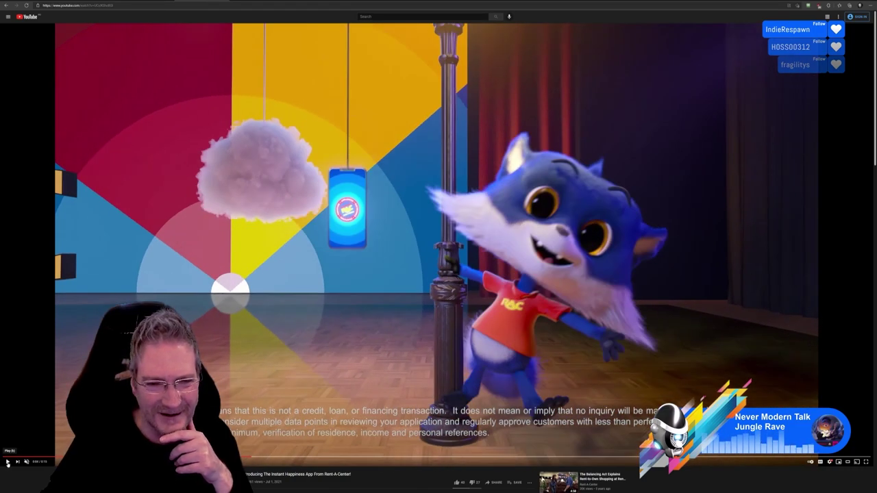
left_click(7, 463)
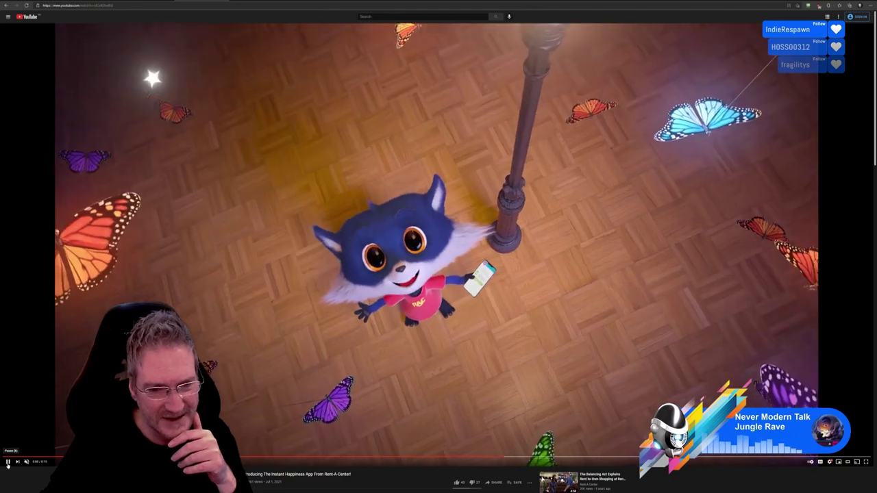
left_click(8, 463)
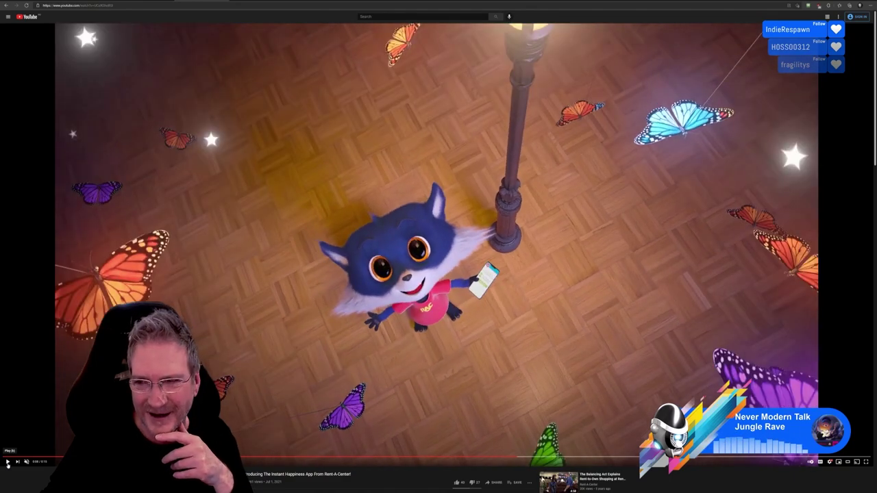
left_click(8, 464)
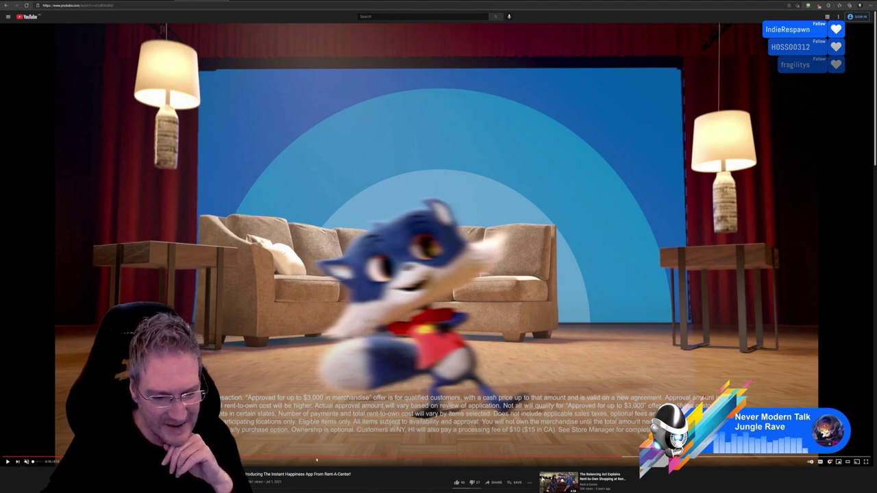
- Rewatch the animation from its opening cloud scene, pausing on the phone and sofa shots, and switch back to the Unreal Editor
left_click(48, 457)
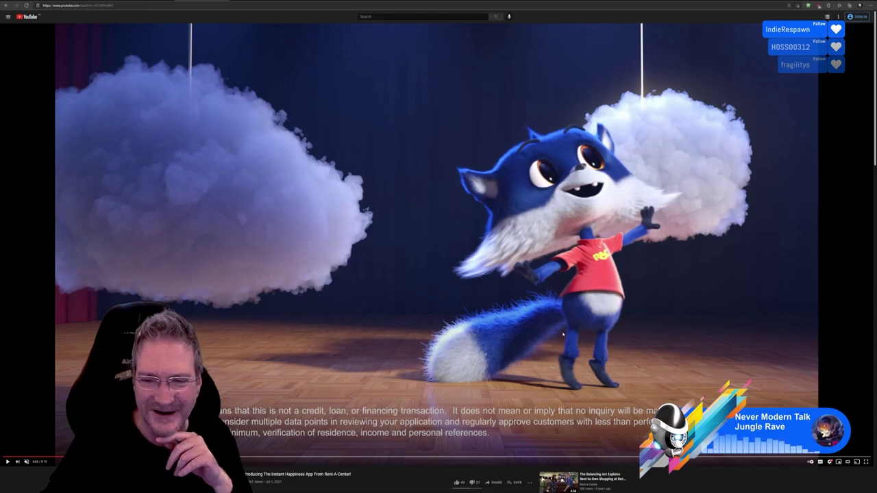
left_click(7, 462)
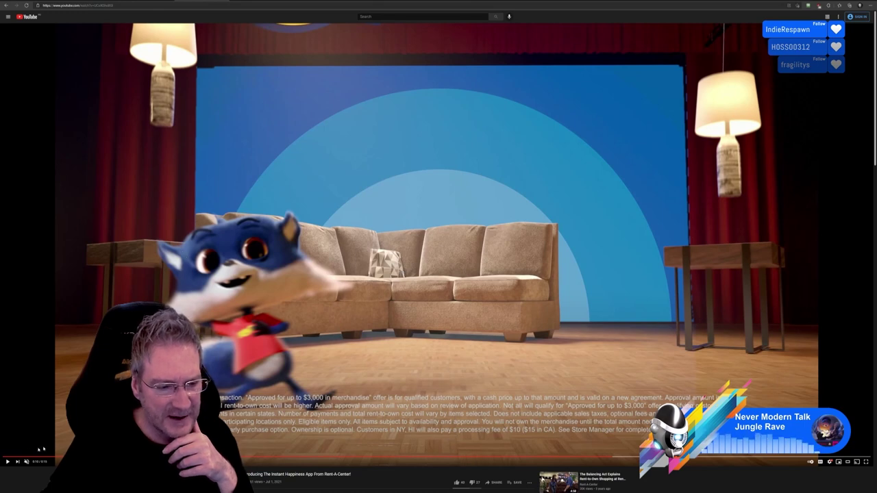
left_click(6, 463)
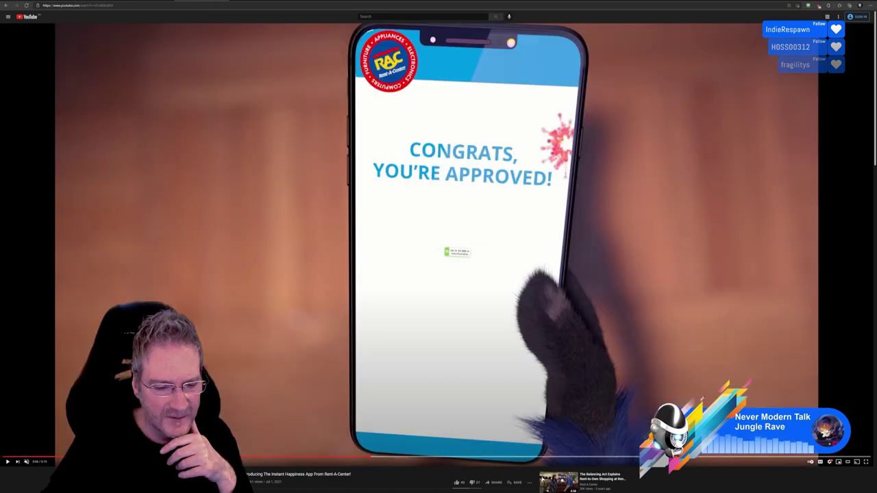
left_click(8, 462)
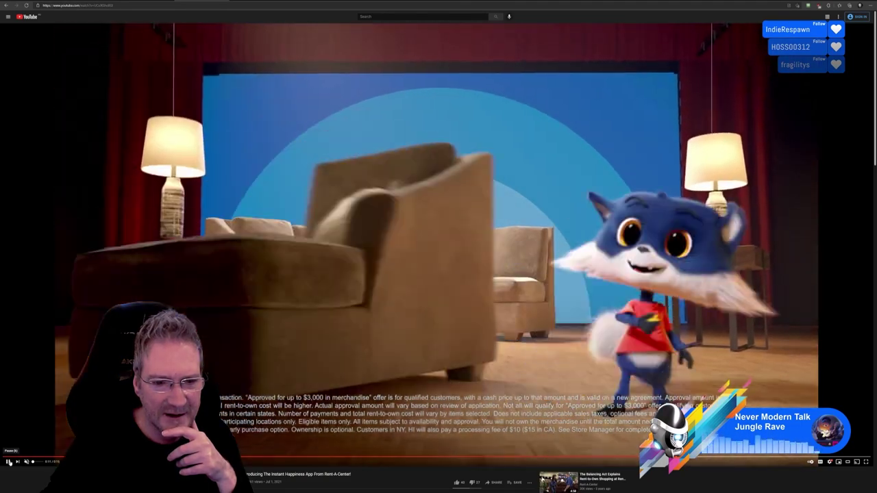
left_click(8, 462)
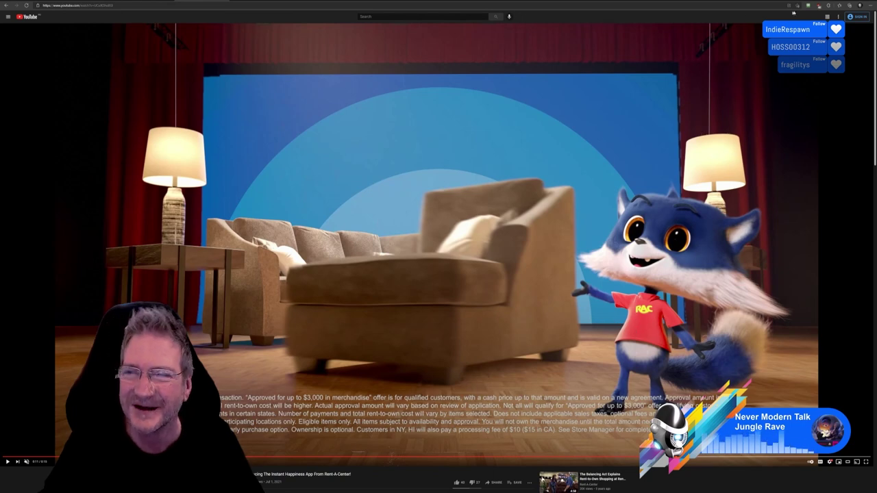
left_click(872, 1)
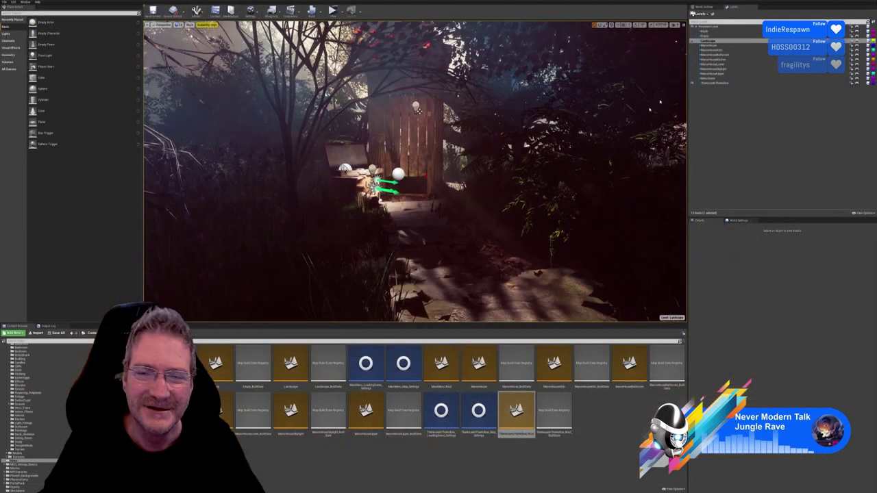